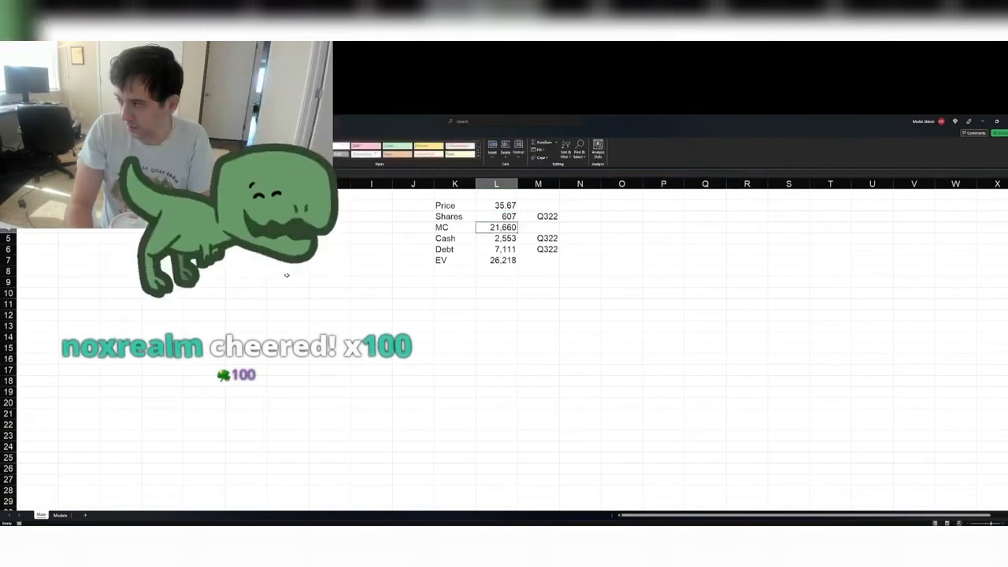
key(alt+Tab)
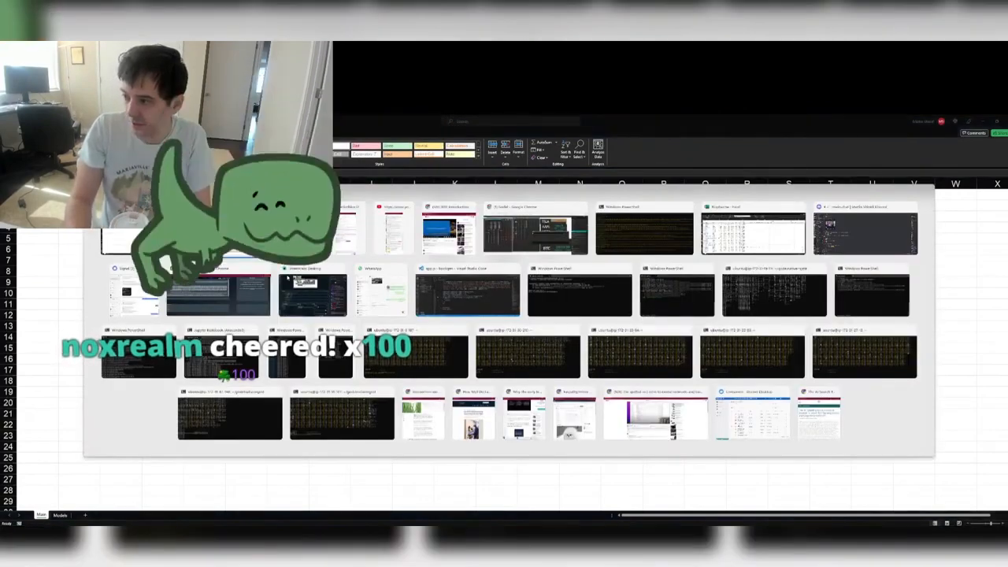
key(alt+Tab)
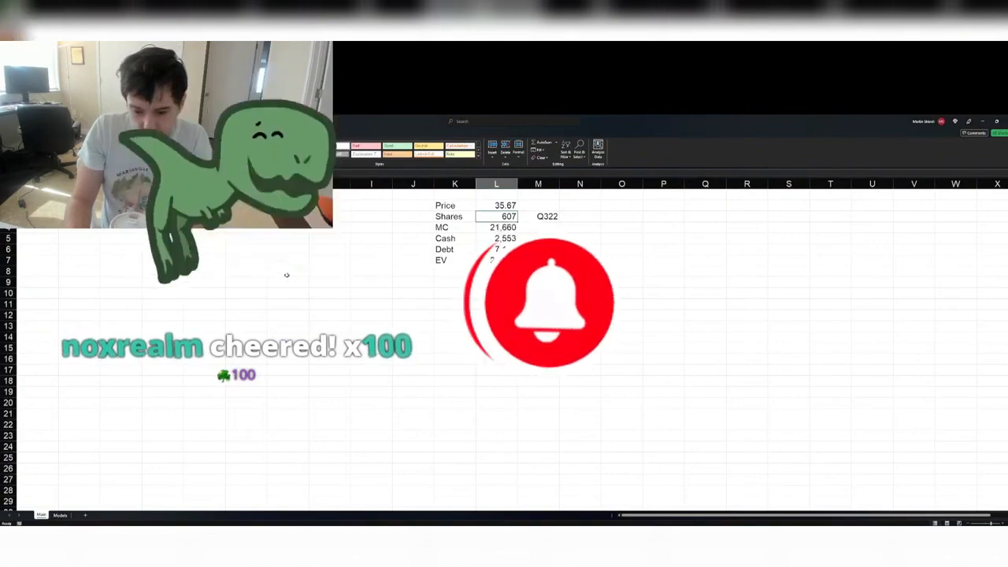
key(Up)
key(alt+Tab)
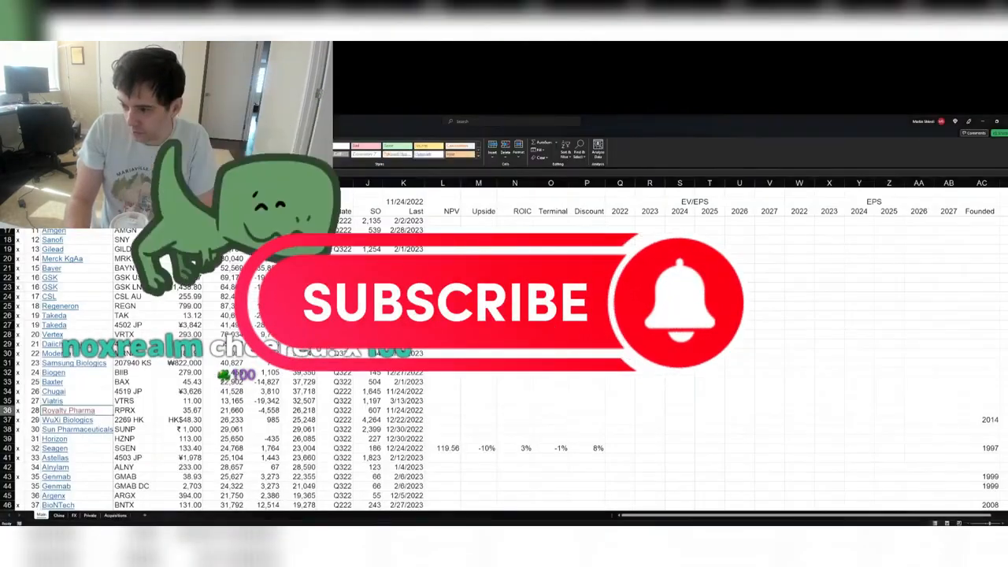
key(alt+Tab)
key(Down)
key(Down)
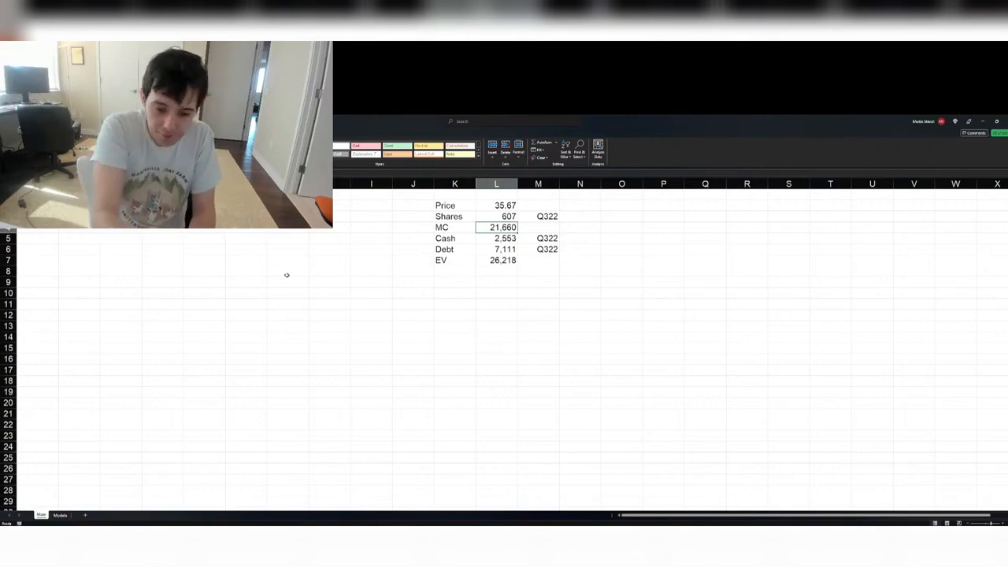
- Switch to Royalty Pharma's 10-K filing in the browser and read the Business overview for the company's founding year
key(alt+Tab)
click(377, 248)
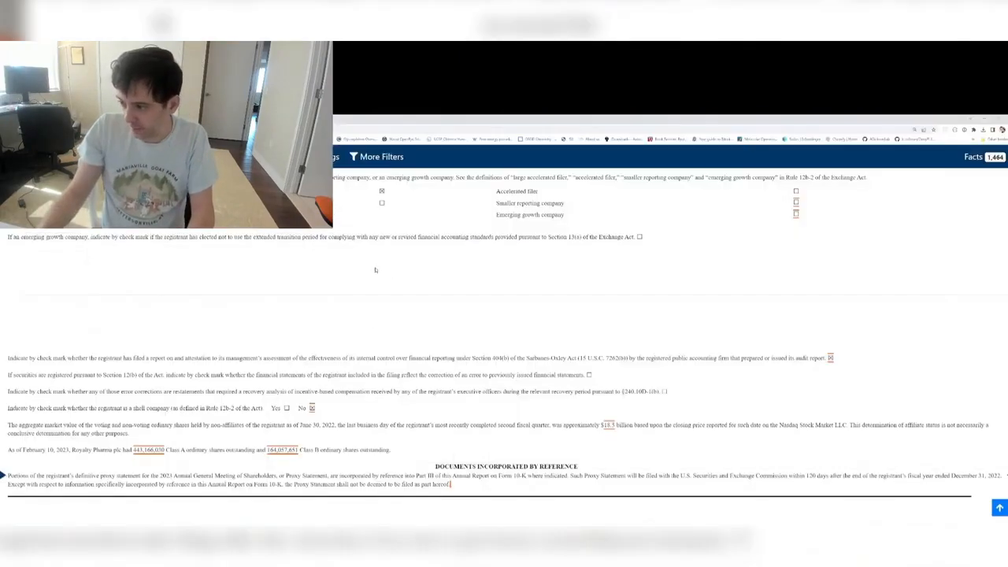
scroll(398, 318, down, 1)
scroll(398, 318, down, 15)
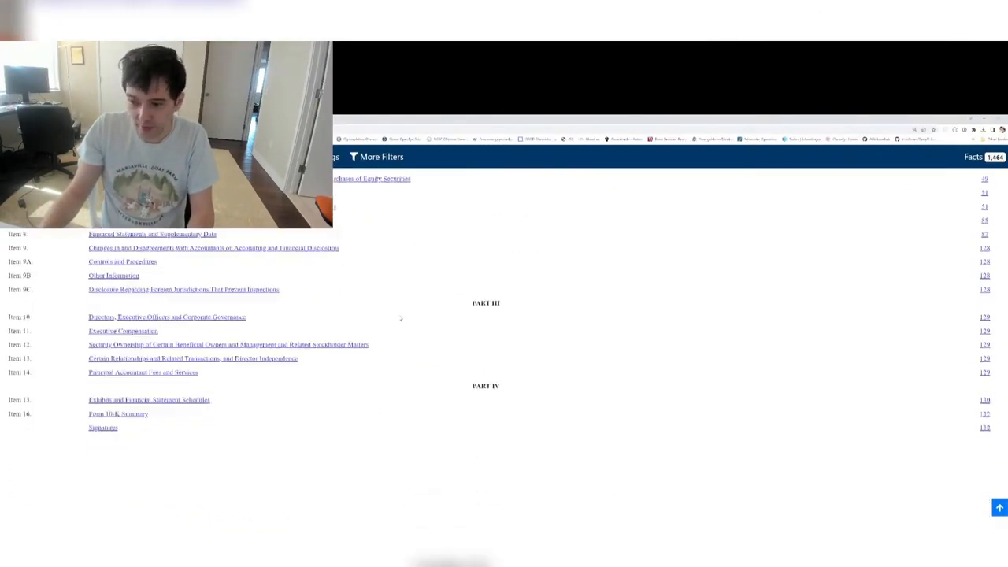
scroll(403, 318, down, 5)
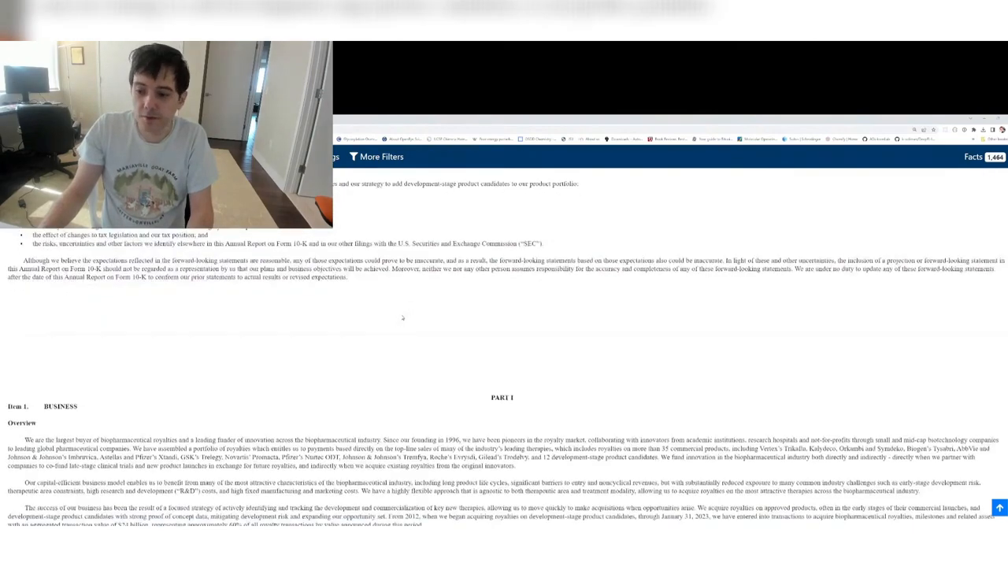
scroll(403, 318, down, 2)
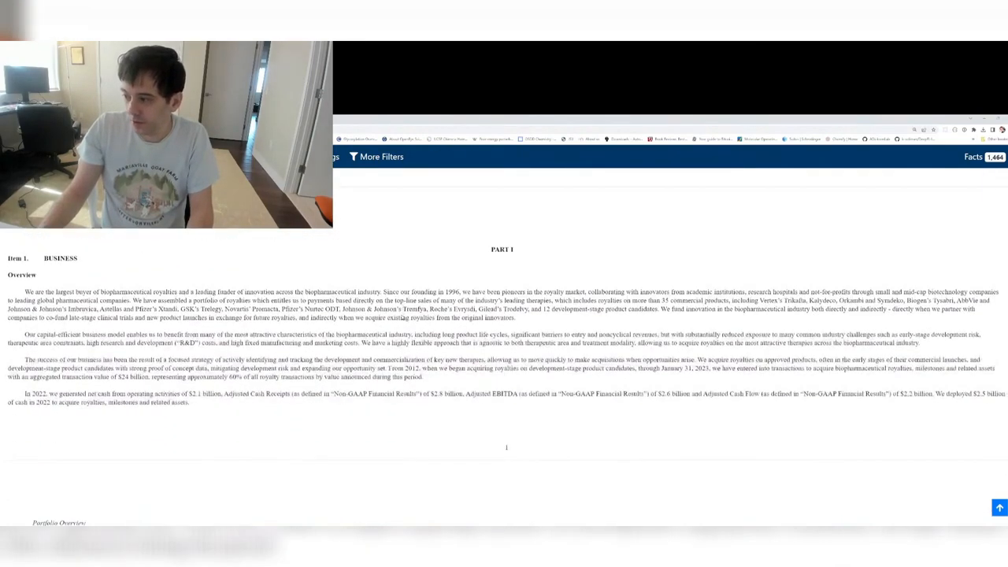
- Switch to the company list workbook and enter 1996 as Royalty Pharma's founding year
key(alt+Tab)
key(ctrl+Tab)
key(Right)
key(Right)
key(Right)
key(Right)
key(Right)
key(Right)
key(Right)
key(Right)
key(Right)
key(Right)
key(Right)
key(Right)
key(Right)
key(Right)
key(Right)
key(Right)
key(Right)
key(Right)
key(Right)
key(Right)
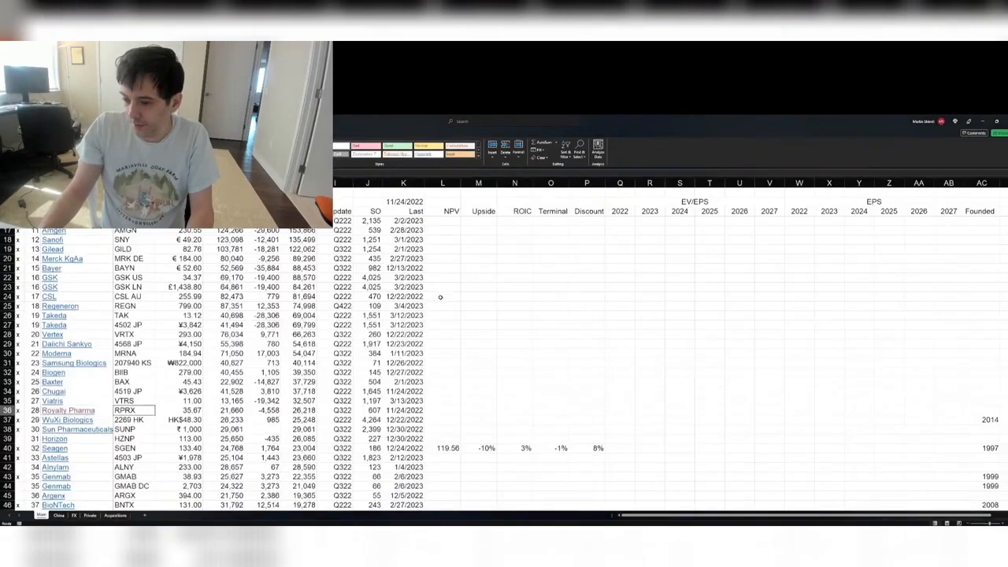
key(Right)
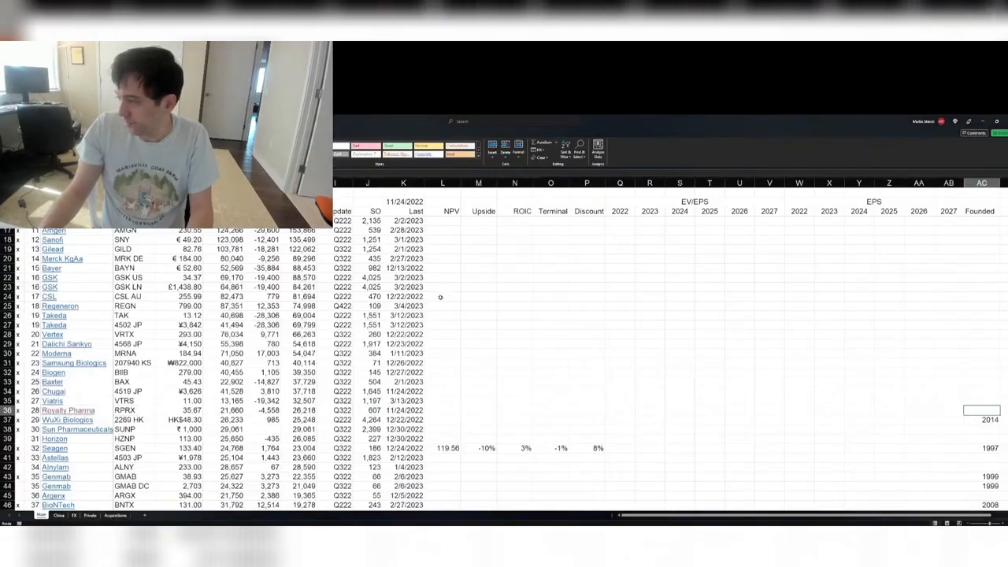
key(ctrl+Tab)
key(ctrl+Tab)
text(1996)
key(Return)
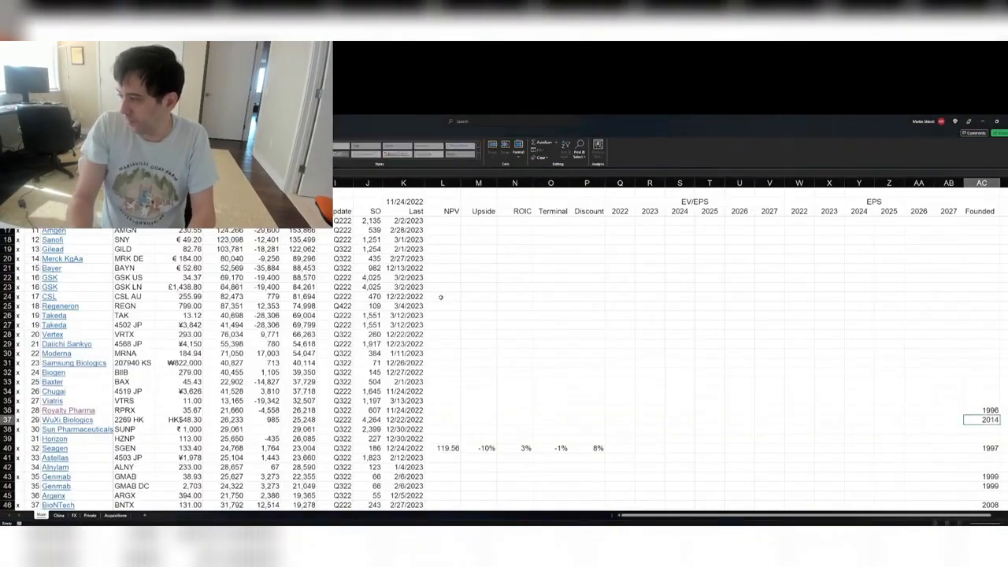
key(Up)
key(ctrl+Left)
key(ctrl+Left)
key(Right)
key(Right)
key(Right)
key(Right)
key(Right)
key(Right)
key(Right)
key(Right)
key(Right)
key(Right)
key(Right)
key(Right)
key(Right)
key(Right)
key(Right)
key(Right)
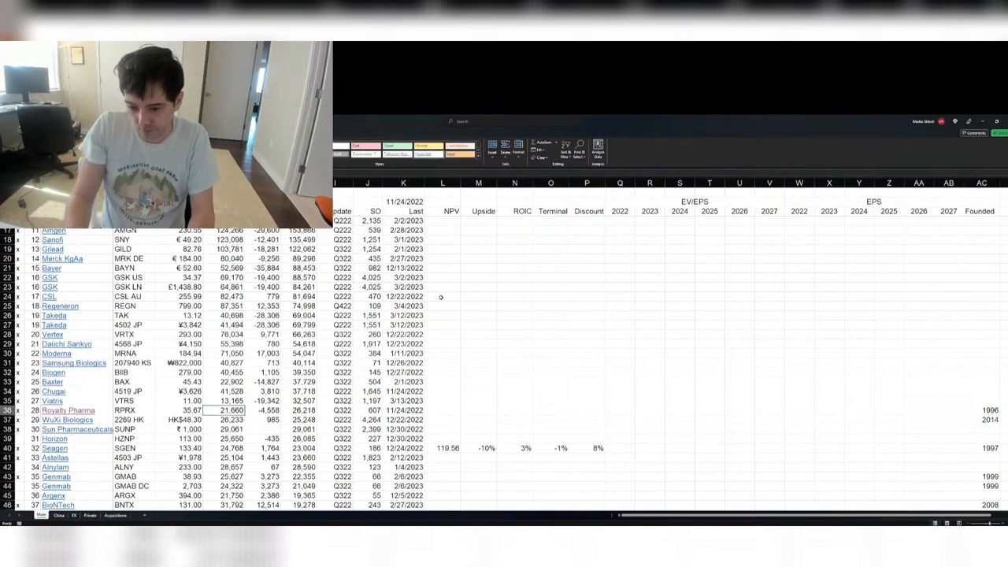
key(ctrl+Left)
key(ctrl+Left)
- Switch to the 10-K filing in the browser and examine the portfolio table of approved-product royalties
key(alt+Tab)
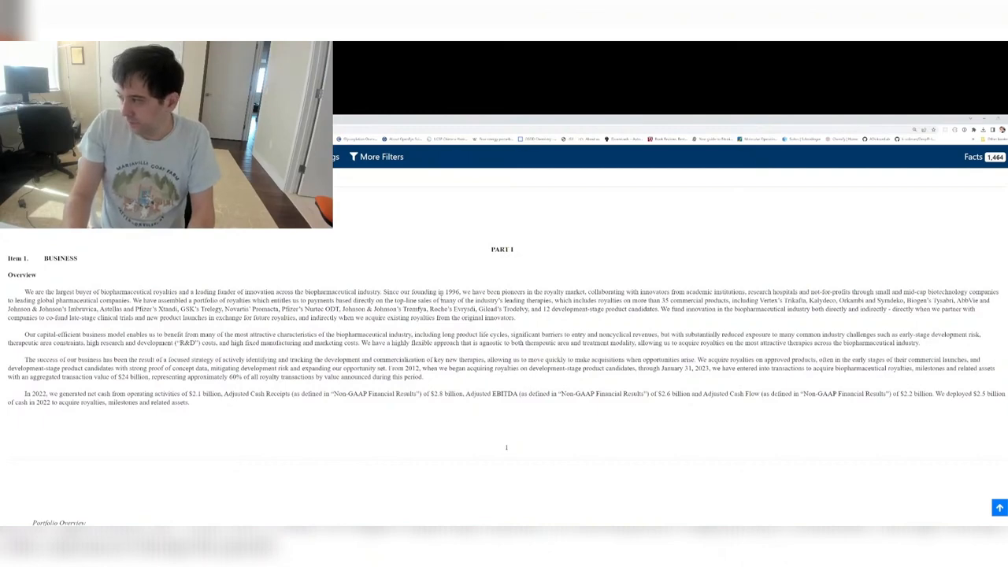
scroll(504, 378, down, 10)
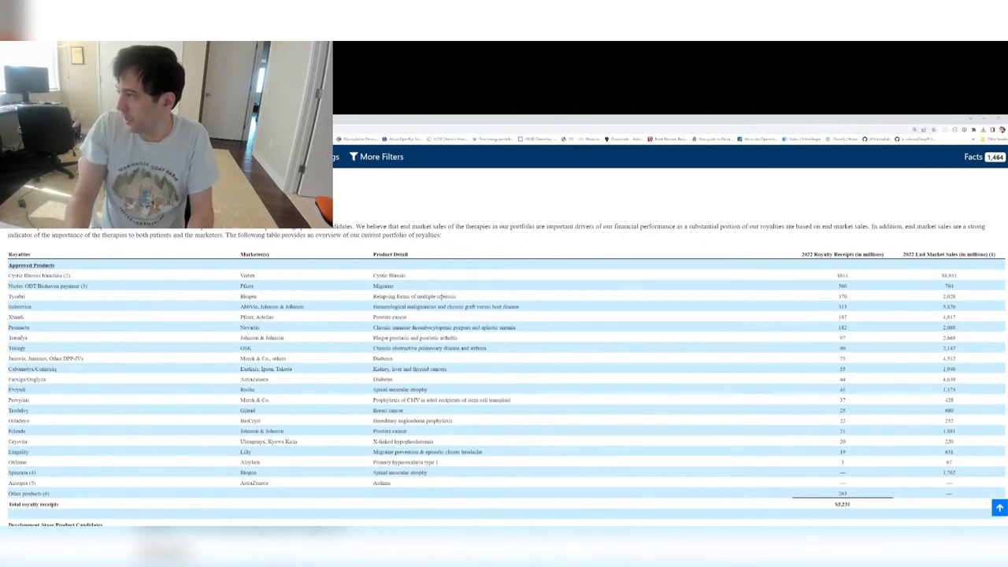
- Switch to the Royalty Pharma workbook and insert 15 blank rows above the Royalty row on the Models sheet
key(alt+Tab)
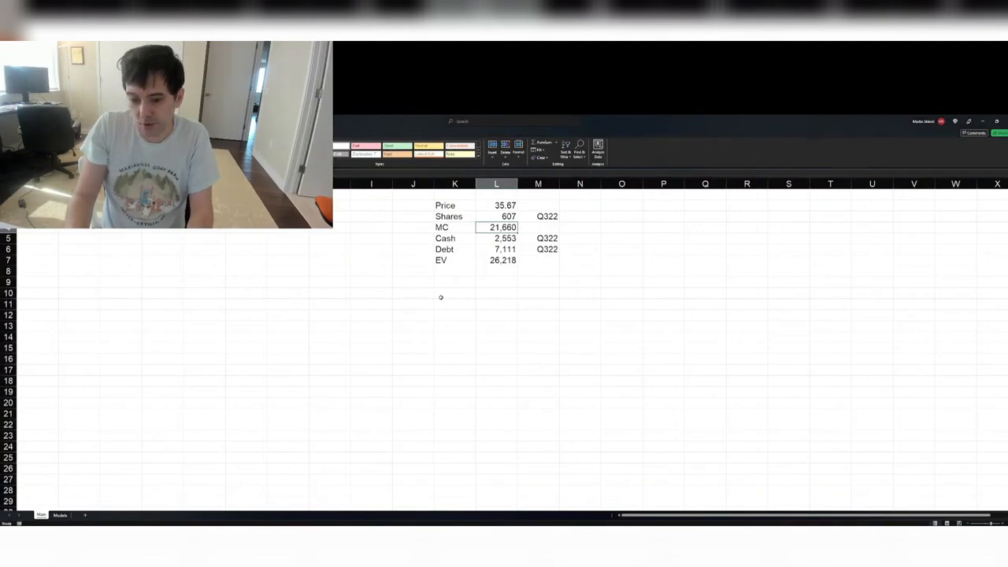
key(Menu)
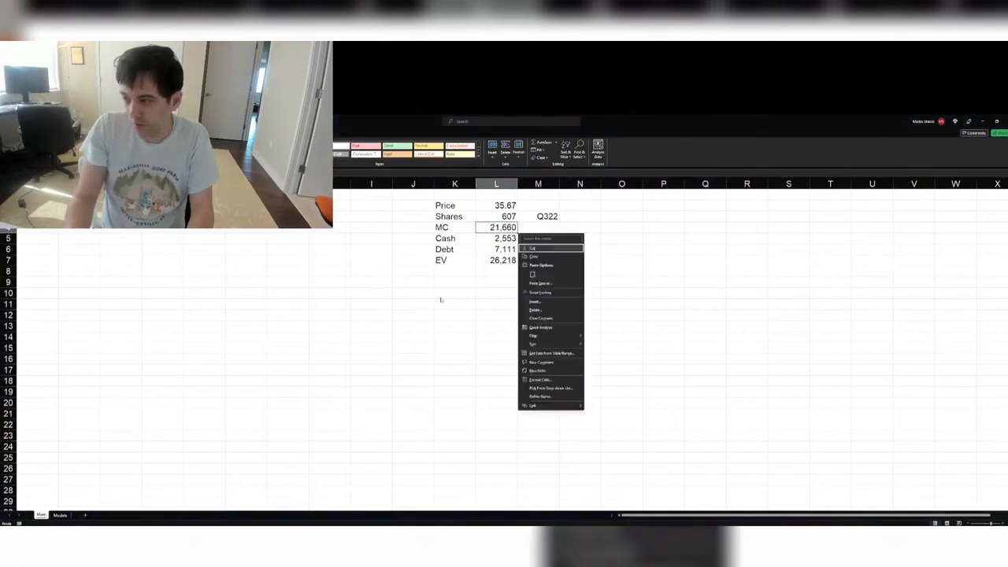
key(Escape)
key(ctrl+Page_Down)
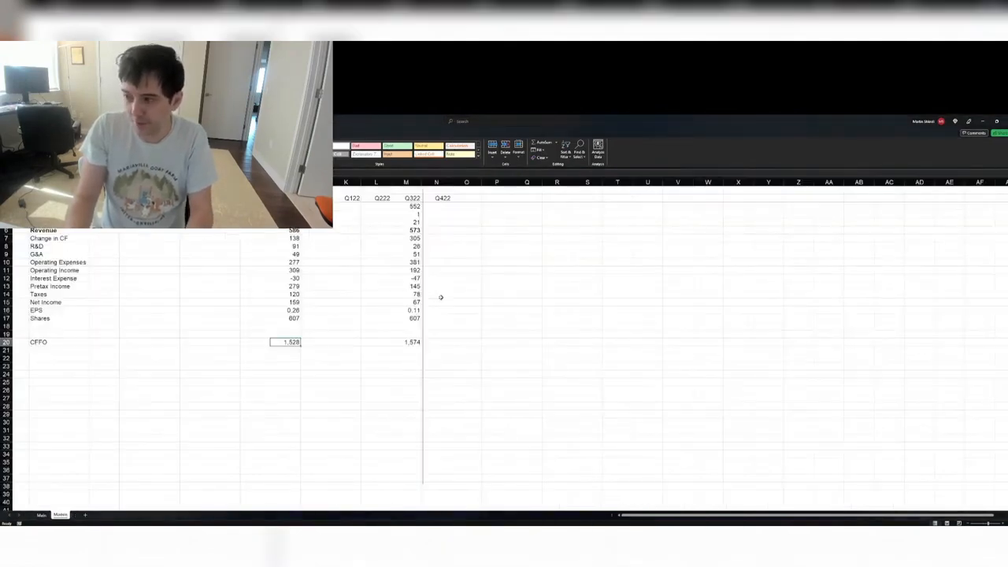
key(ctrl+plus)
key(ctrl+plus)
key(ctrl+plus)
key(ctrl+plus)
key(ctrl+plus)
key(ctrl+plus)
key(ctrl+plus)
key(ctrl+plus)
key(ctrl+plus)
key(ctrl+plus)
key(ctrl+plus)
key(ctrl+plus)
key(ctrl+plus)
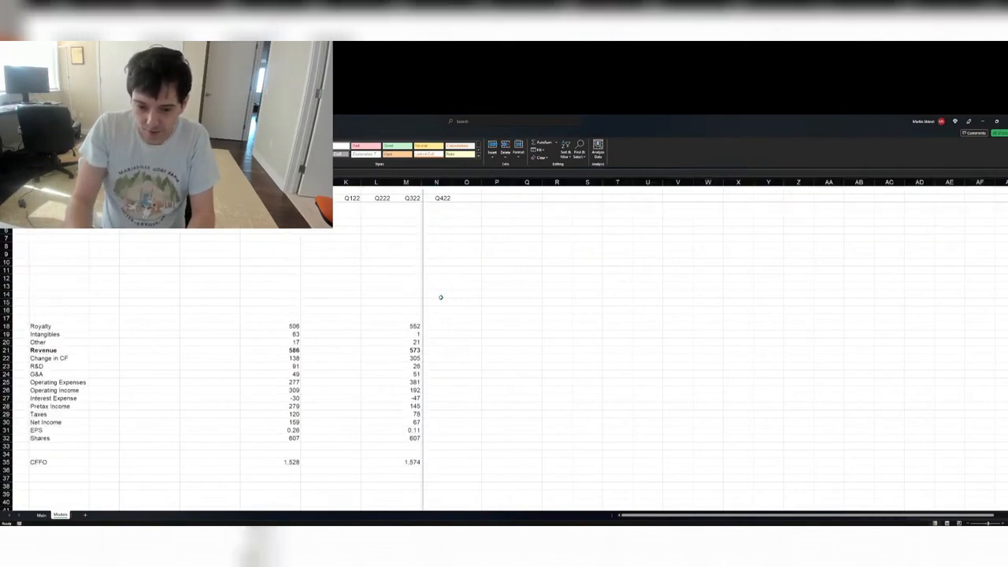
- Move the vertical divider line on the Models sheet to the boundary after the Q422 column
key(alt+Tab)
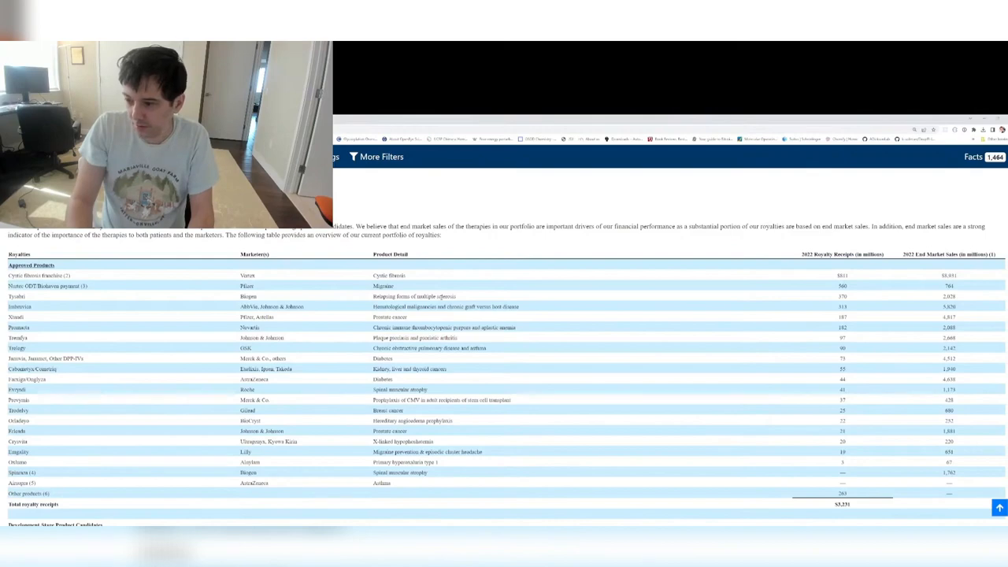
key(alt+Tab)
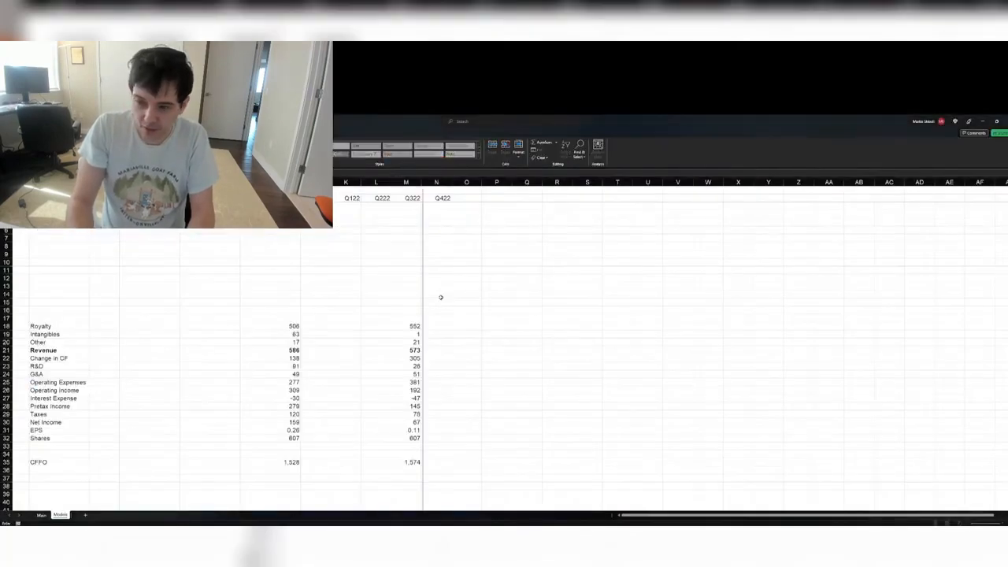
key(Right)
key(Right)
key(Right)
key(Right)
key(Right)
key(Right)
key(Right)
key(Right)
key(Right)
key(Right)
key(Right)
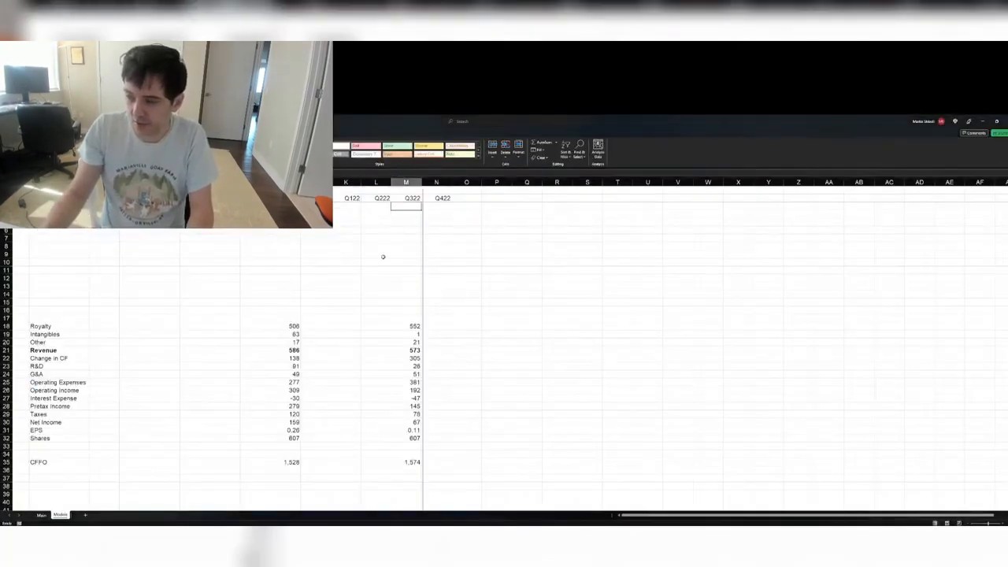
scroll(365, 260, up, 1)
scroll(364, 260, up, 1)
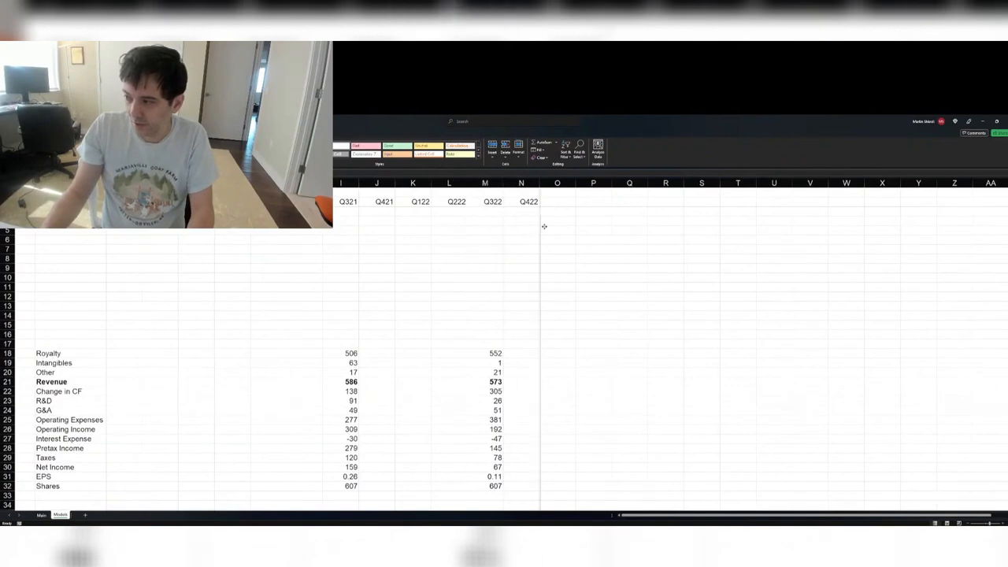
drag(543, 226, 537, 226)
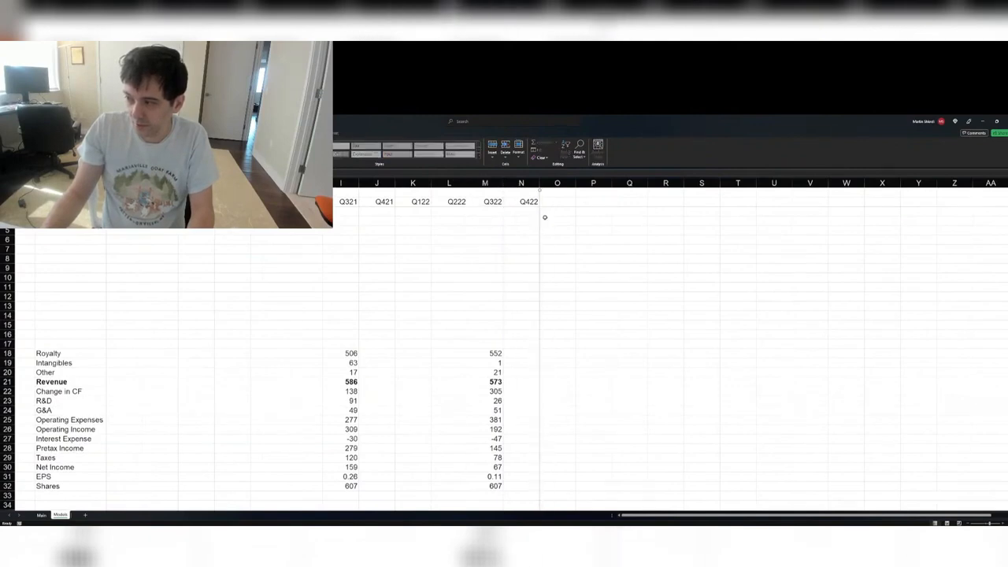
- Add the quarter headings Q123, Q223, Q323 and Q423 in the columns following Q422
click(553, 198)
text(Q123)
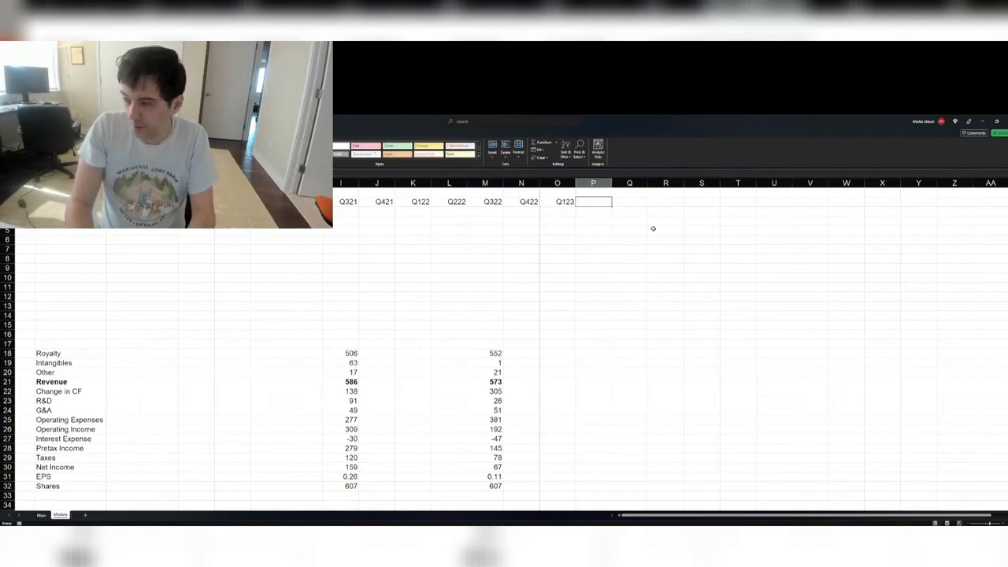
key(Tab)
text(Q223)
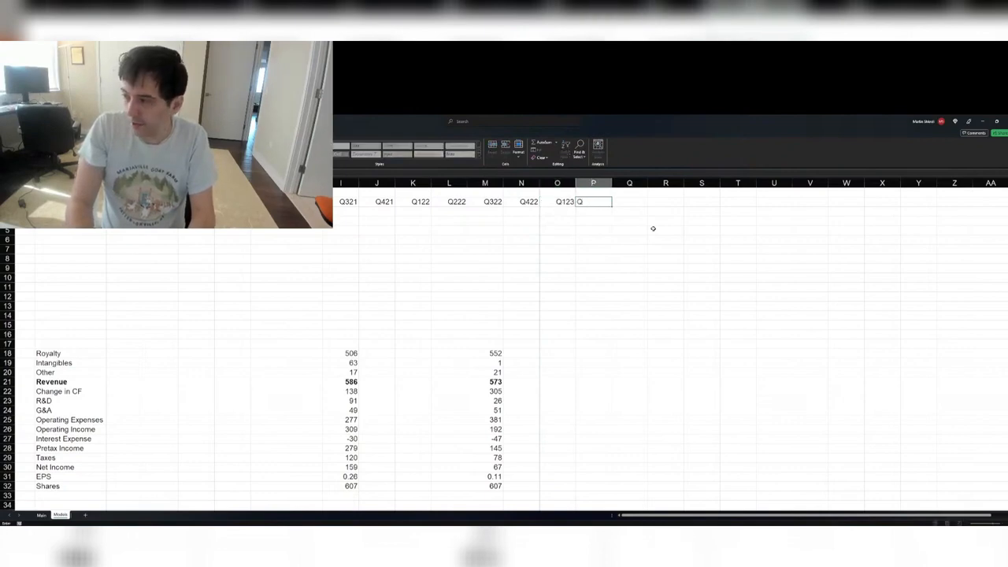
key(Tab)
text(Q323)
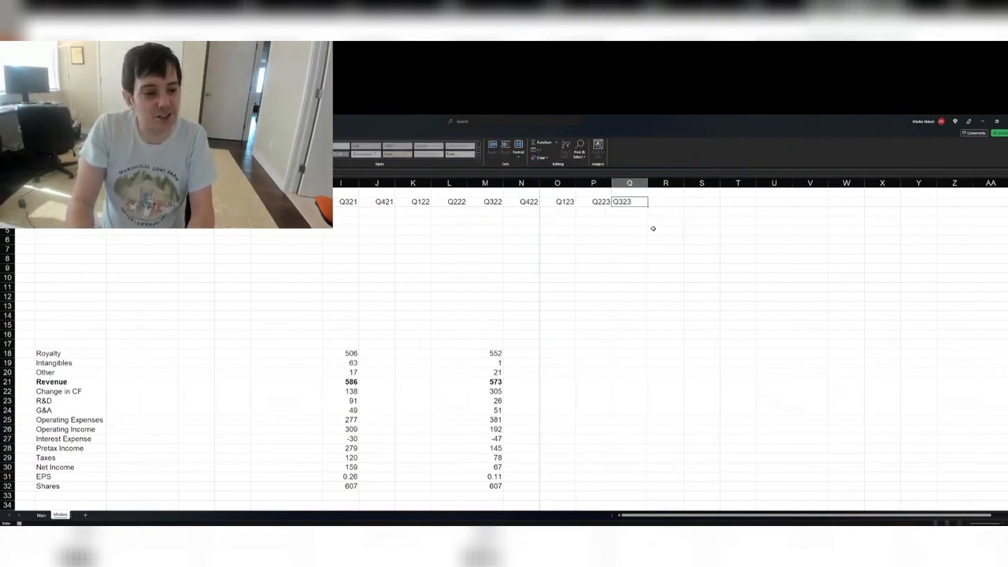
key(Tab)
text(Q423)
key(Tab)
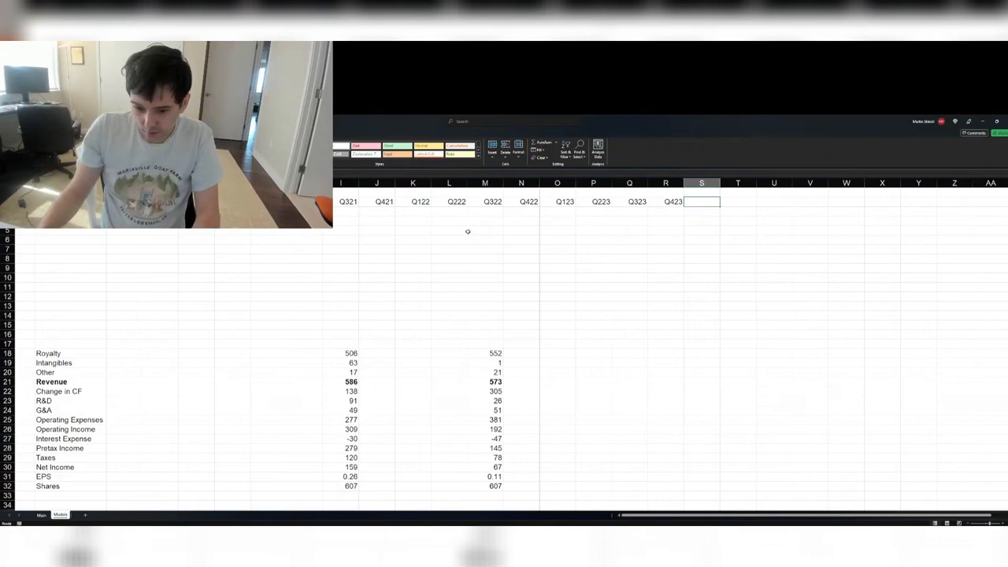
- Enter the year heading 2020 in W2 and a formula in X2 that adds 1 to the preceding year
click(520, 211)
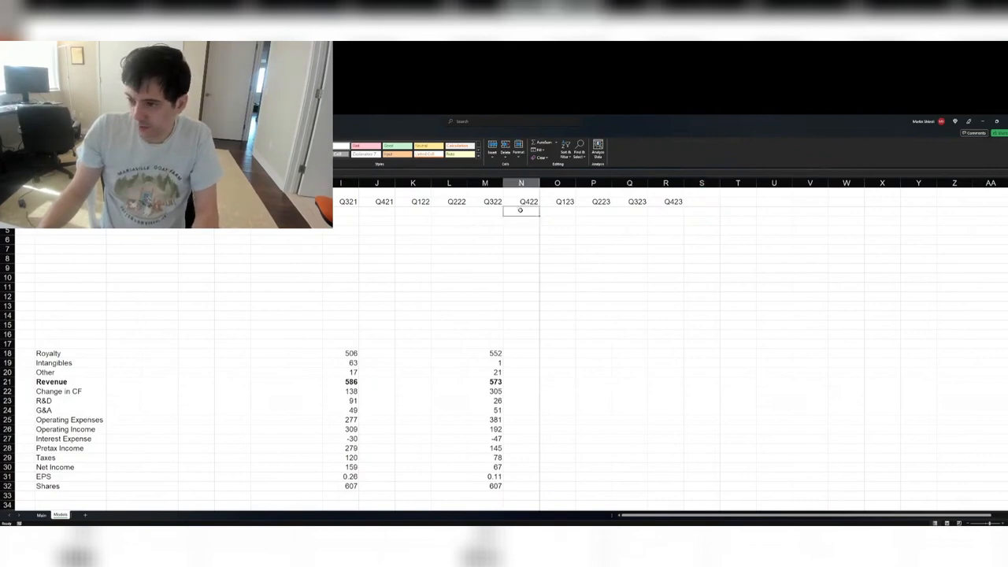
key(alt+Tab)
key(alt+Tab)
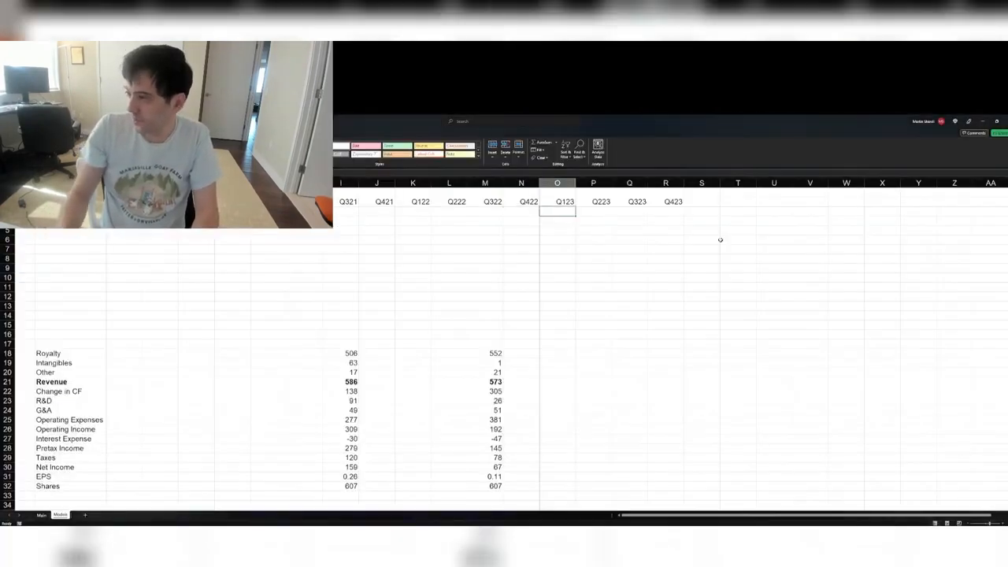
key(Up)
key(Left)
key(Left)
key(Left)
text(2020)
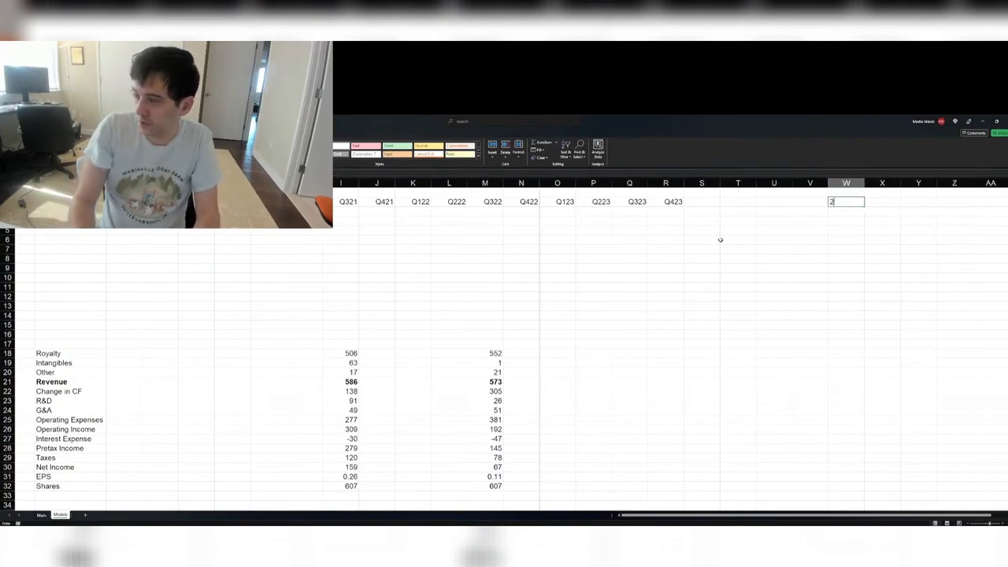
key(Tab)
text(=)
key(Left)
text(+1)
key(Return)
key(Up)
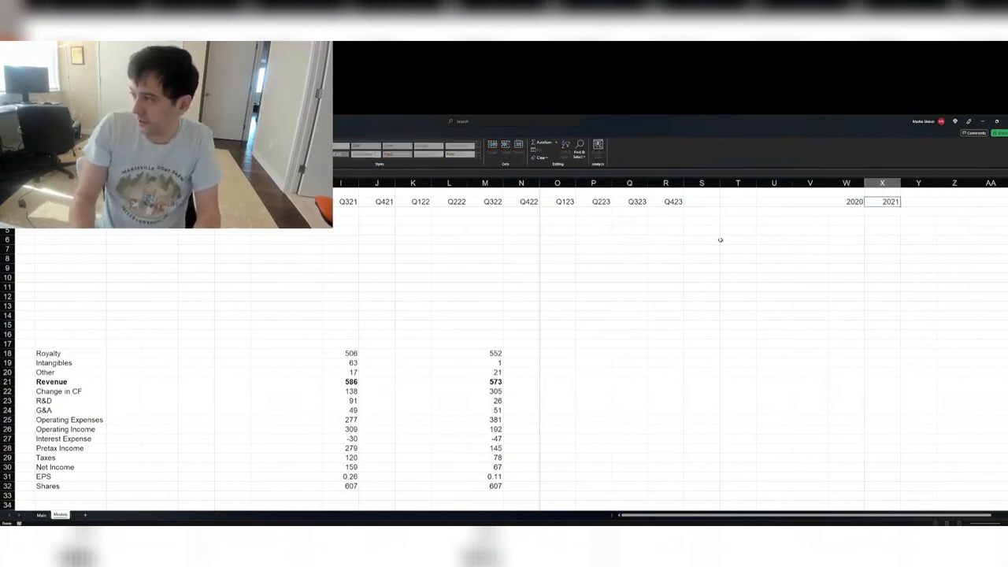
- Copy the year formula in X2 across the heading row through AG2 to extend the years to 2030
key(ctrl+c)
key(shift+Right)
key(shift+Right)
key(shift+Right)
key(shift+Right)
key(shift+Right)
key(shift+Right)
key(shift+Right)
key(shift+Right)
key(shift+Right)
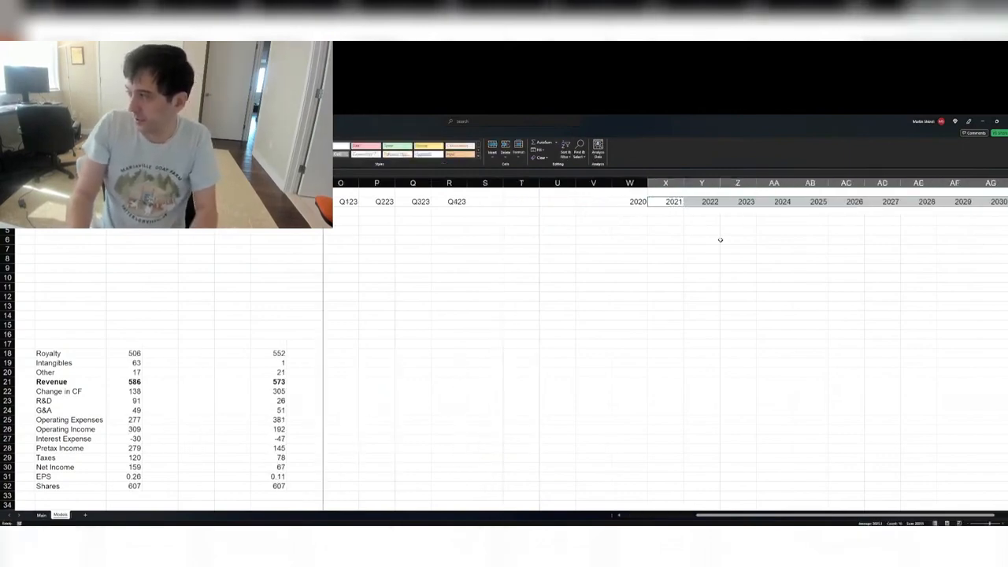
key(ctrl+v)
- Enter the earlier year headings 2019 in V2 and 2018 in U2
key(Left)
key(Left)
text(2019)
key(Left)
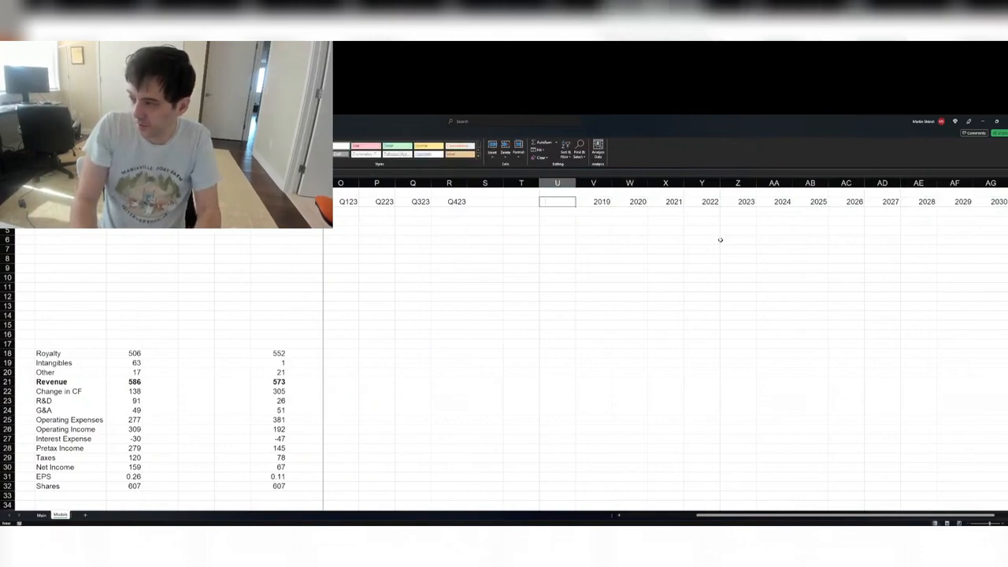
text(2018)
key(Right)
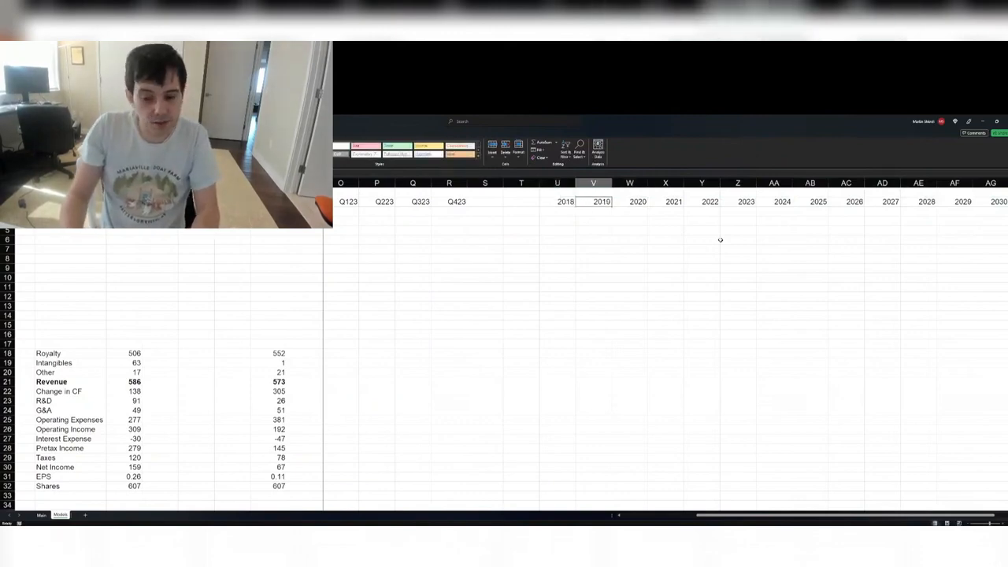
- Enter the cystic fibrosis franchise's 2022 royalty receipts from the 10-K, 811, in Y3
key(Down)
key(alt+Tab)
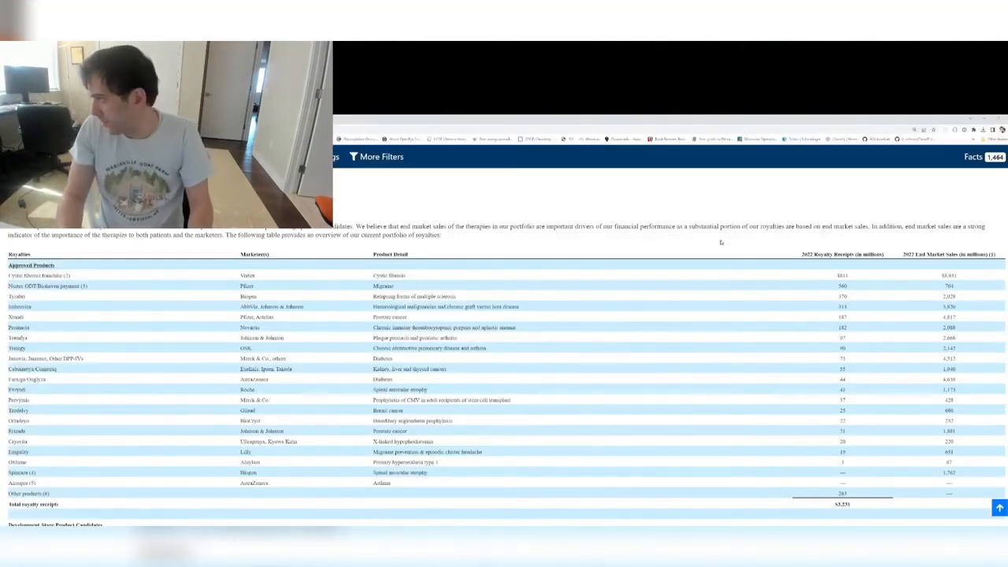
key(alt+Tab)
key(alt+Tab)
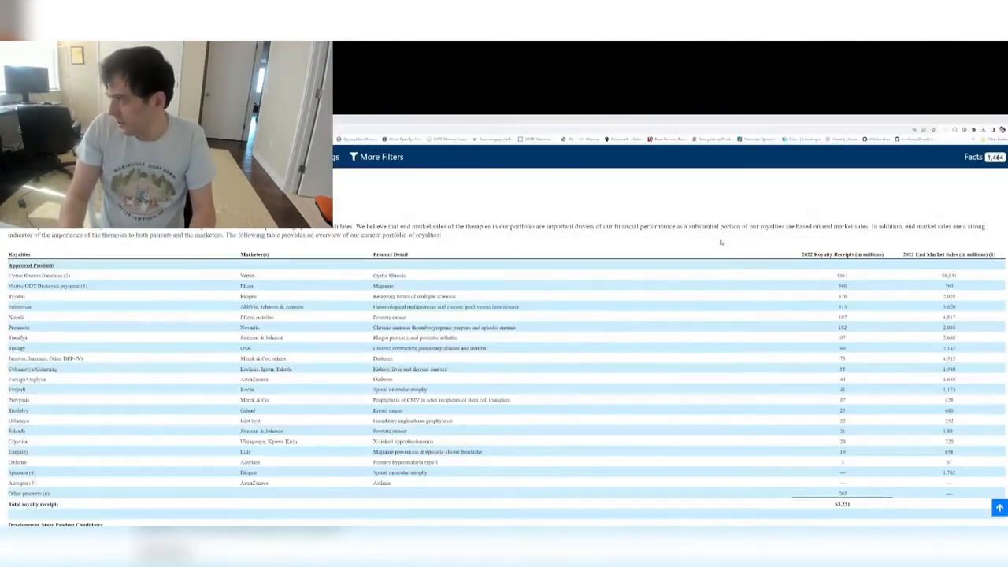
key(alt+Tab)
key(Left)
key(Left)
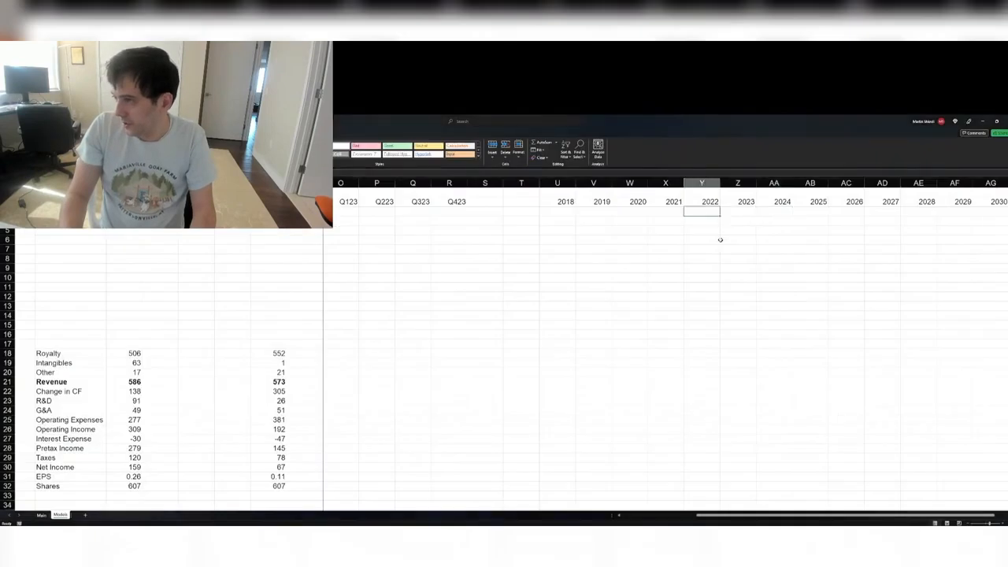
key(alt+Tab)
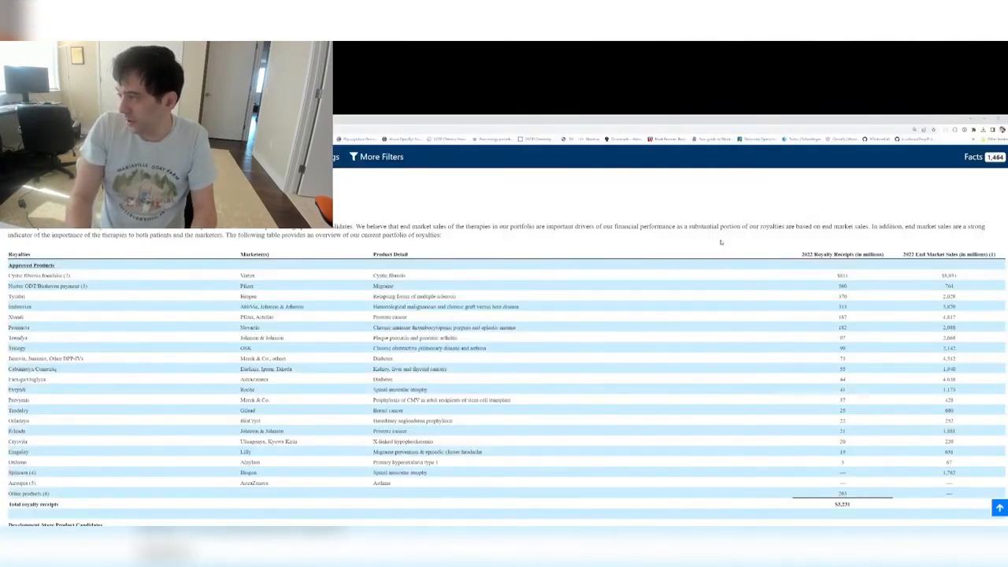
key(alt+Tab)
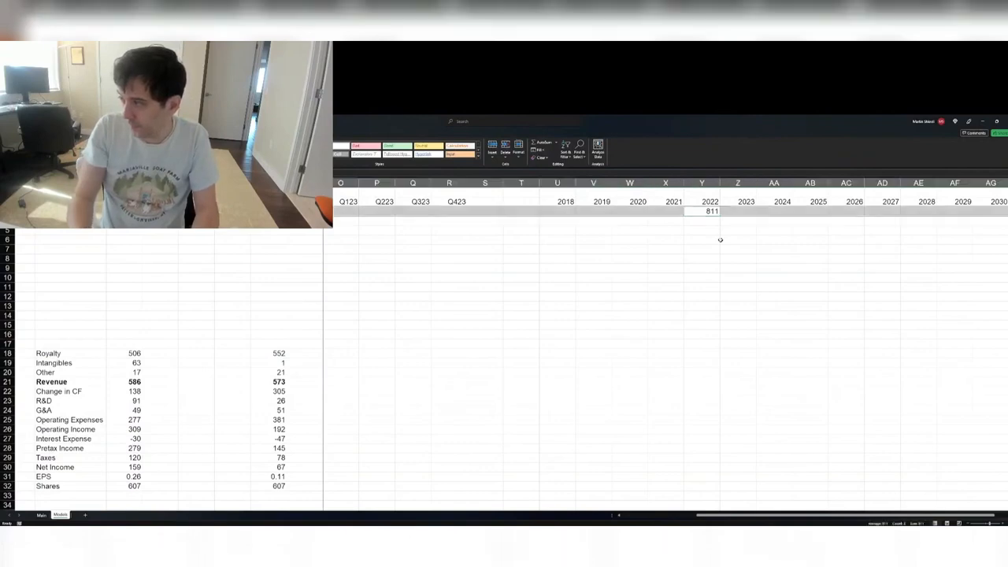
- Insert a row above the 811 figure and enter the franchise's 2022 end-market sales, 8931, in Y3
key(alt+Tab)
key(alt+Tab)
text(9031)
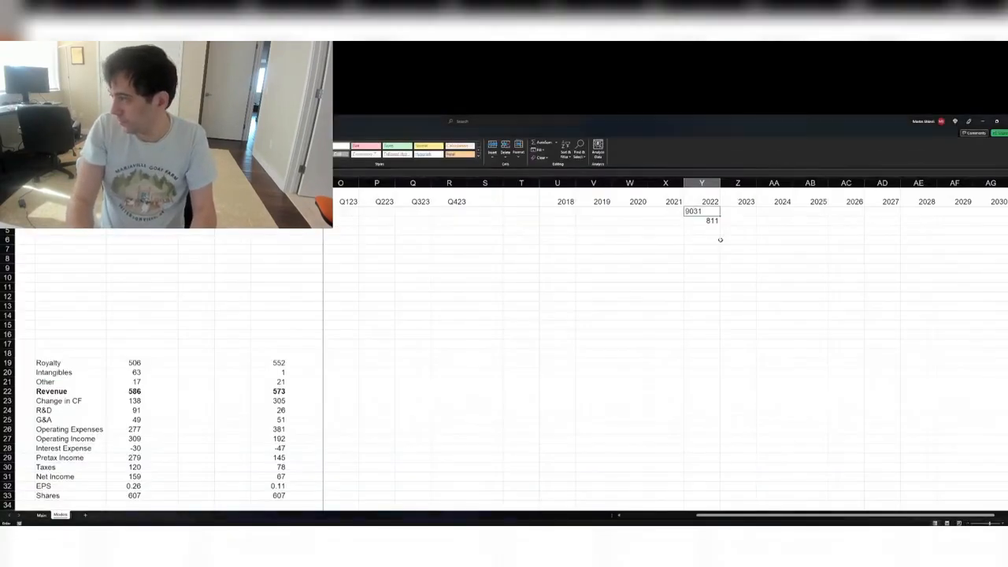
key(ctrl+s)
text(8931)
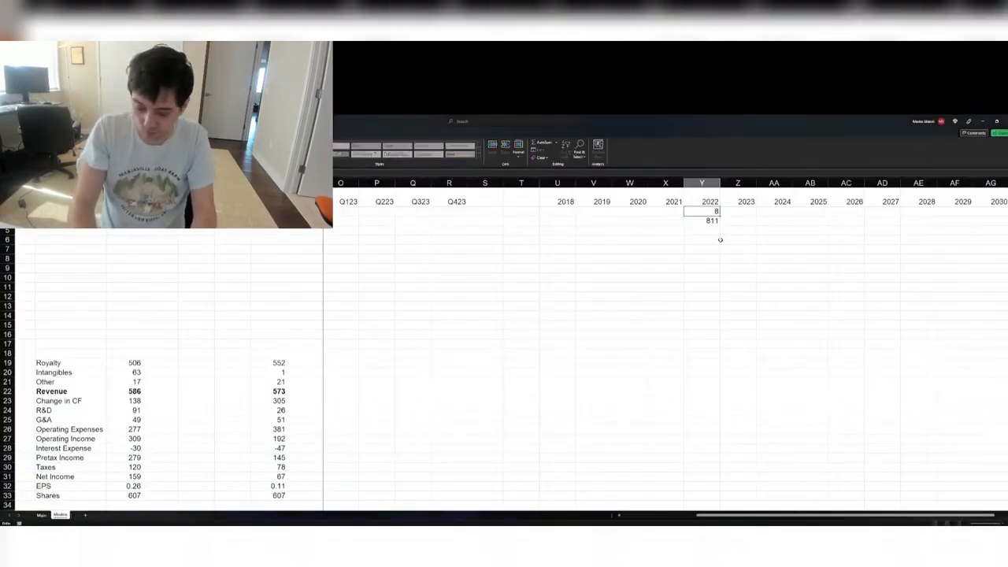
key(ctrl+Left)
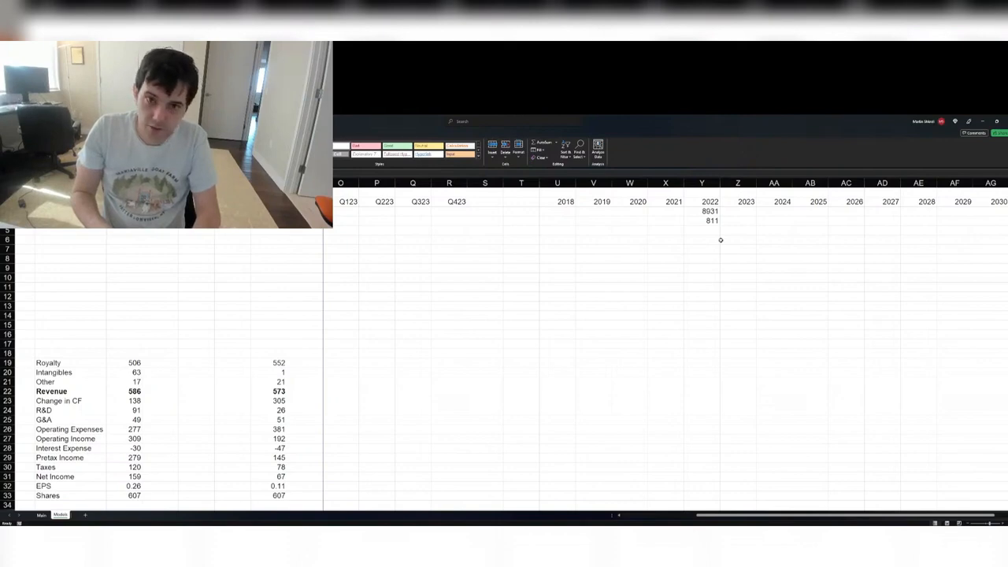
key(alt+Tab)
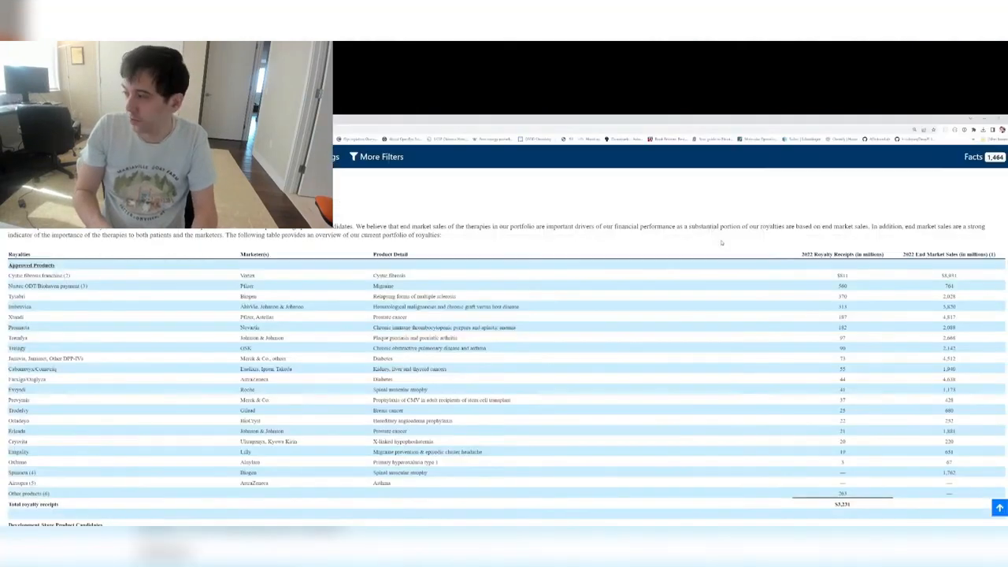
key(alt+Tab)
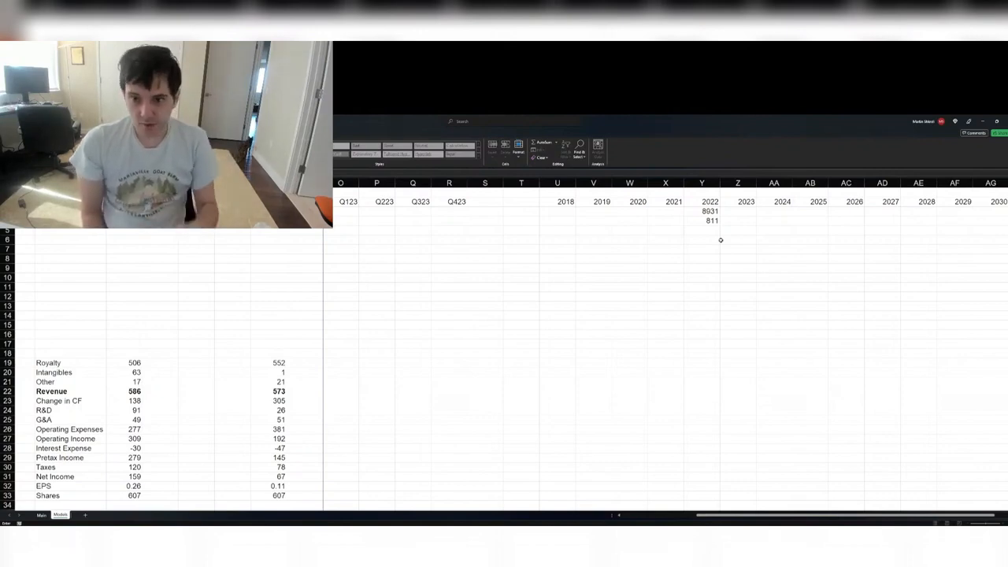
- Switch to the market terminal in the browser and post "thats odd" in its #general chat
key(alt+Tab)
key(Tab)
key(Tab)
key(Tab)
key(Tab)
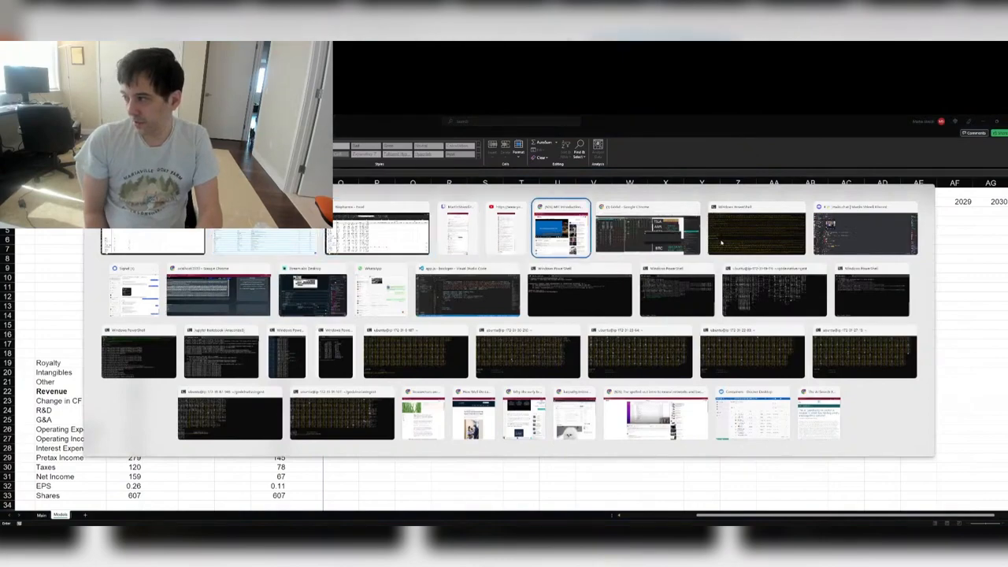
key(Tab)
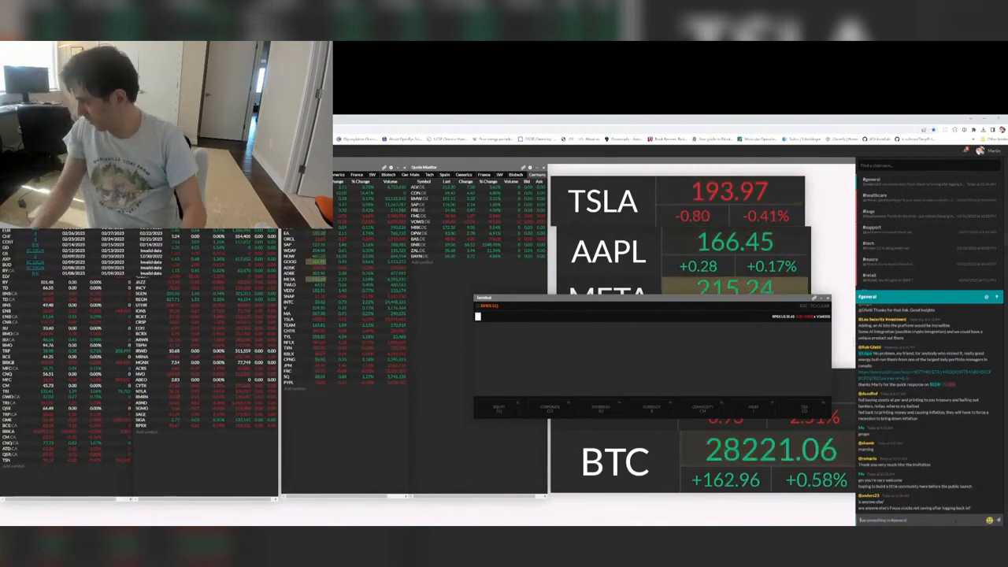
text(thats odd)
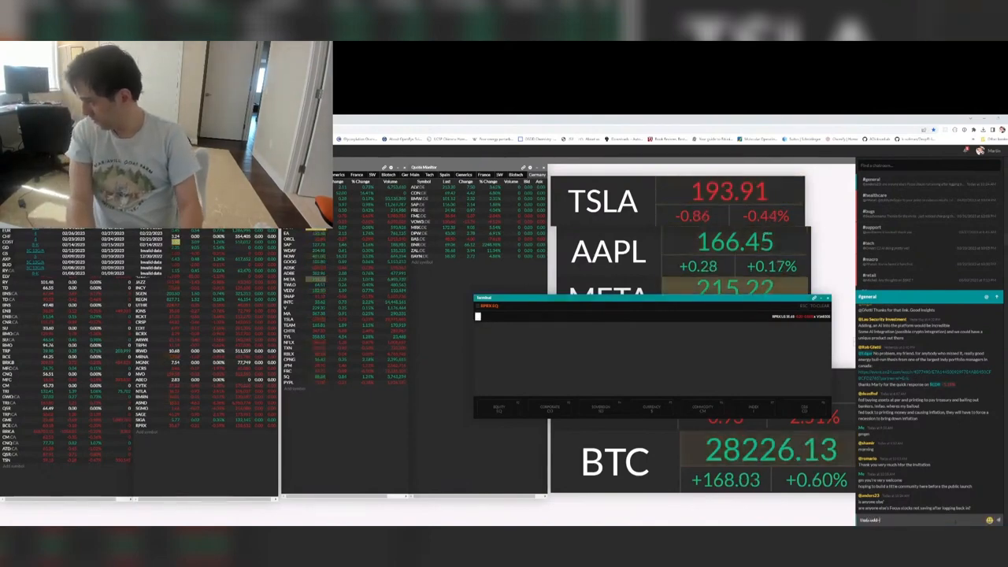
key(Return)
- Post the message "we will look into that" in the #general chat without tagging anyone
text(we wil)
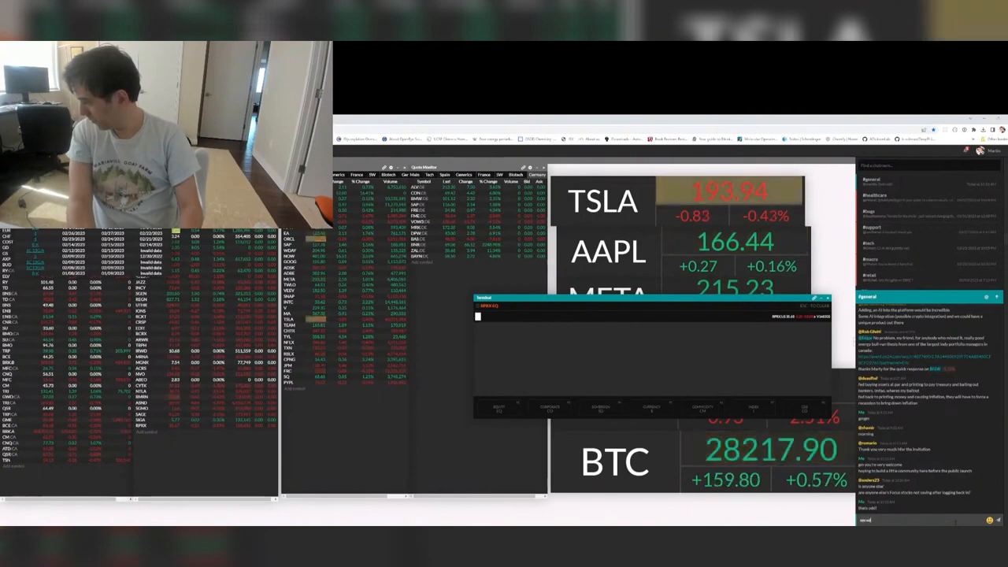
text(l look into that)
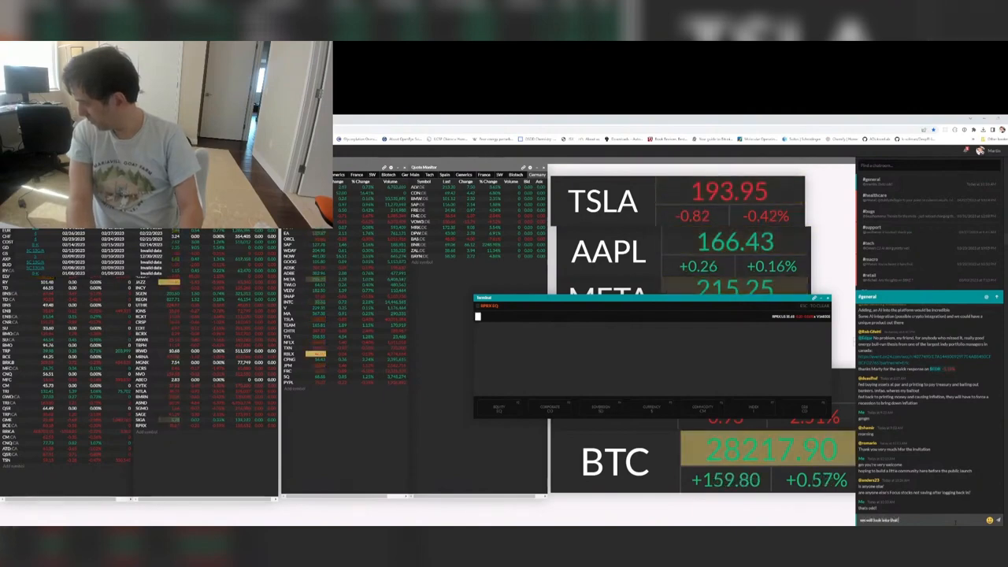
text(,)
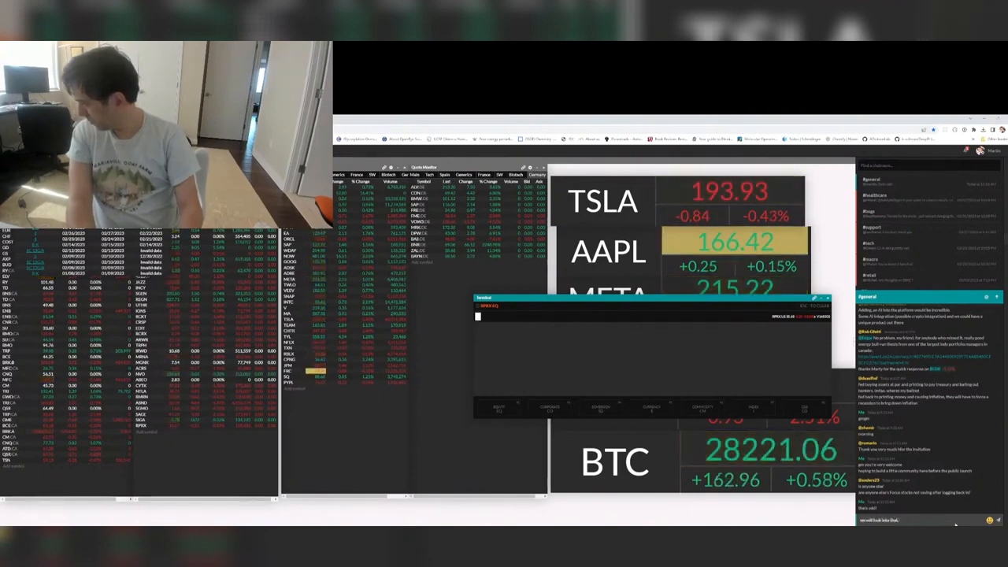
text( @)
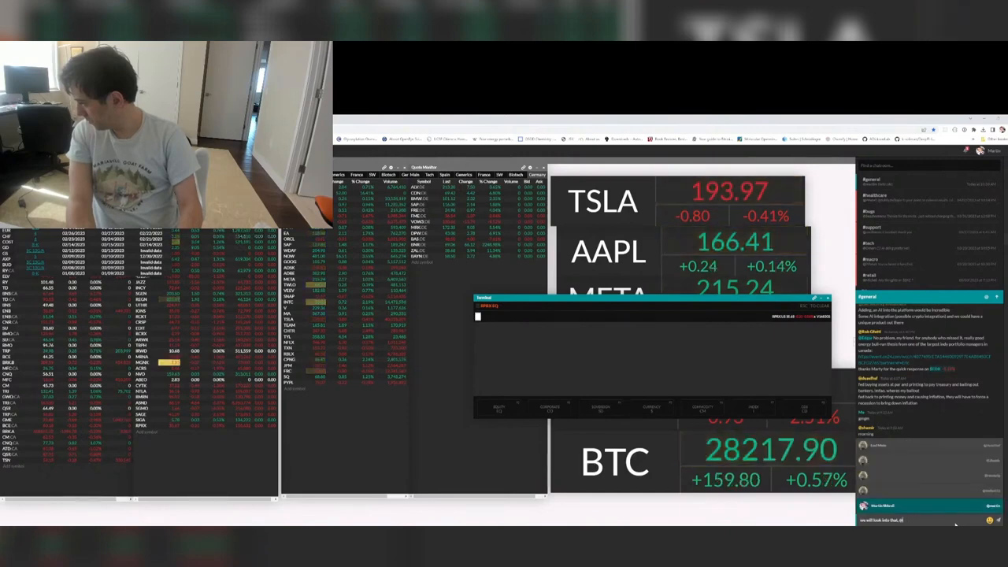
text(and)
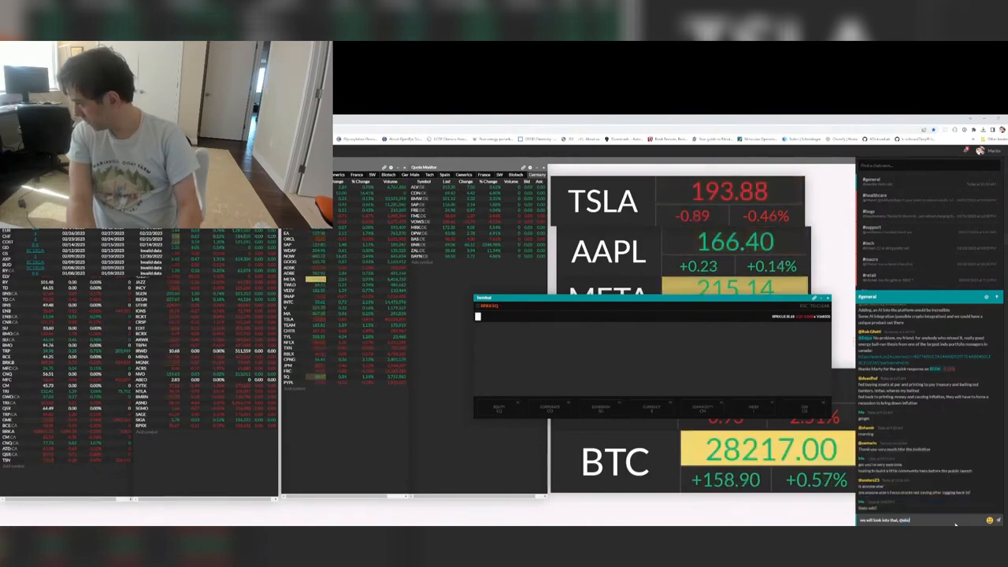
key(BackSpace)
key(BackSpace)
key(BackSpace)
key(BackSpace)
key(BackSpace)
key(BackSpace)
key(Return)
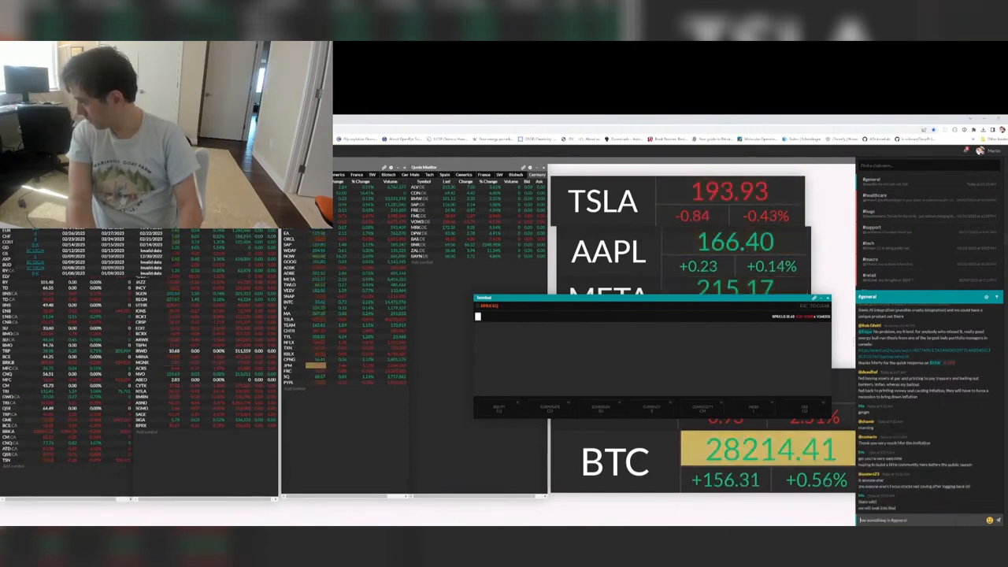
- Return to the model in Excel and enter the royalty label Tysabri in B5, as listed in the 10-K
key(alt+Tab)
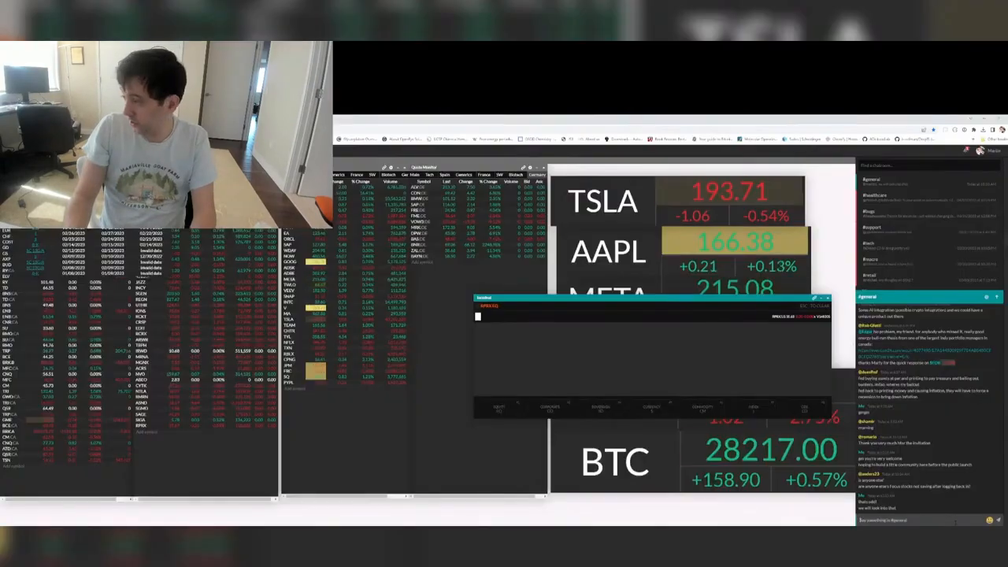
key(alt+Tab)
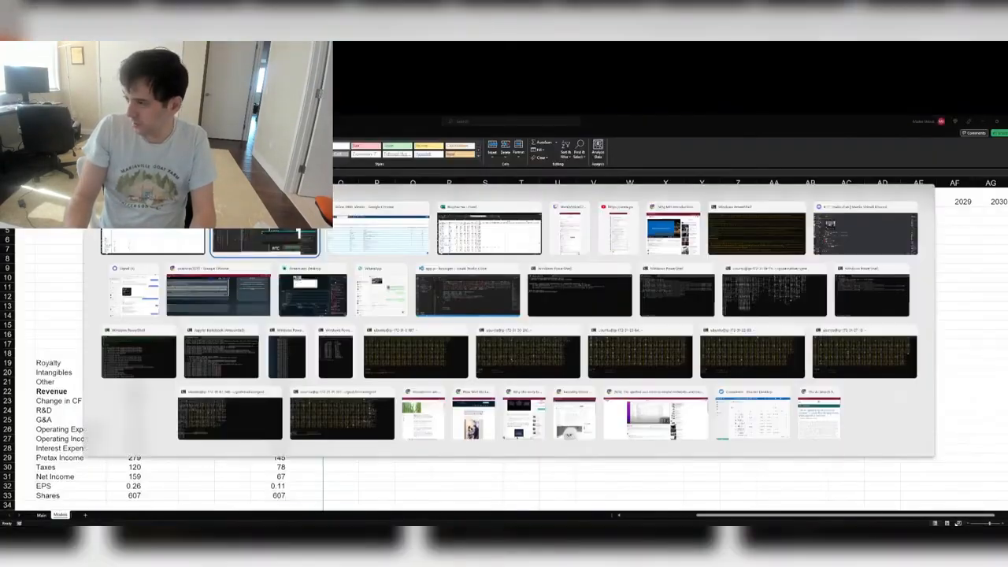
key(alt+Tab)
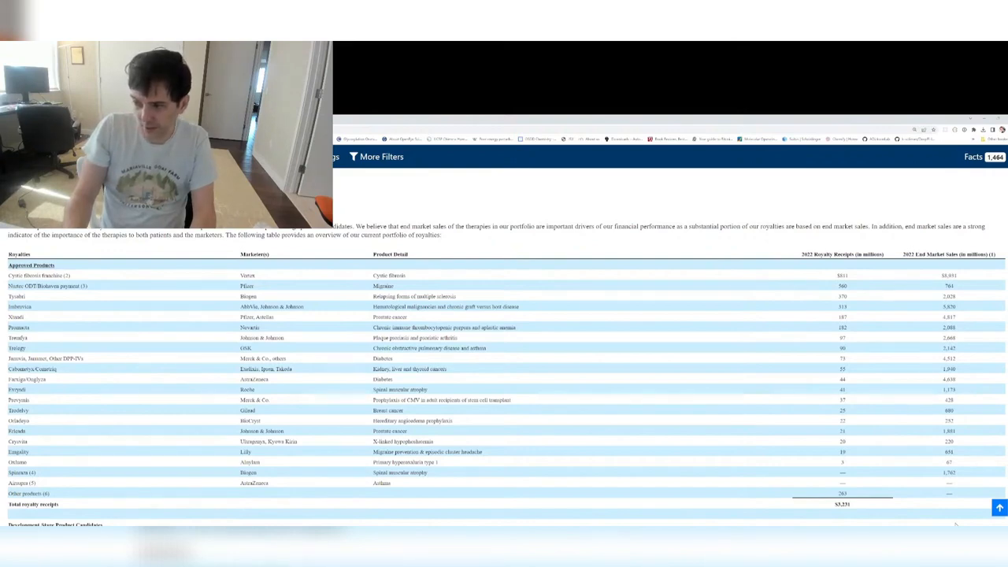
key(alt+Tab)
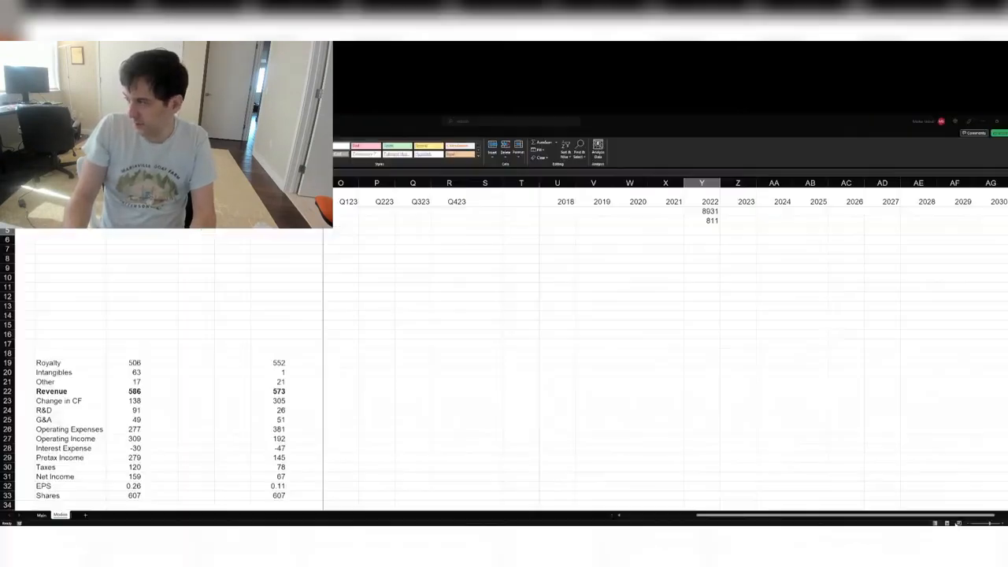
text(Tysabri)
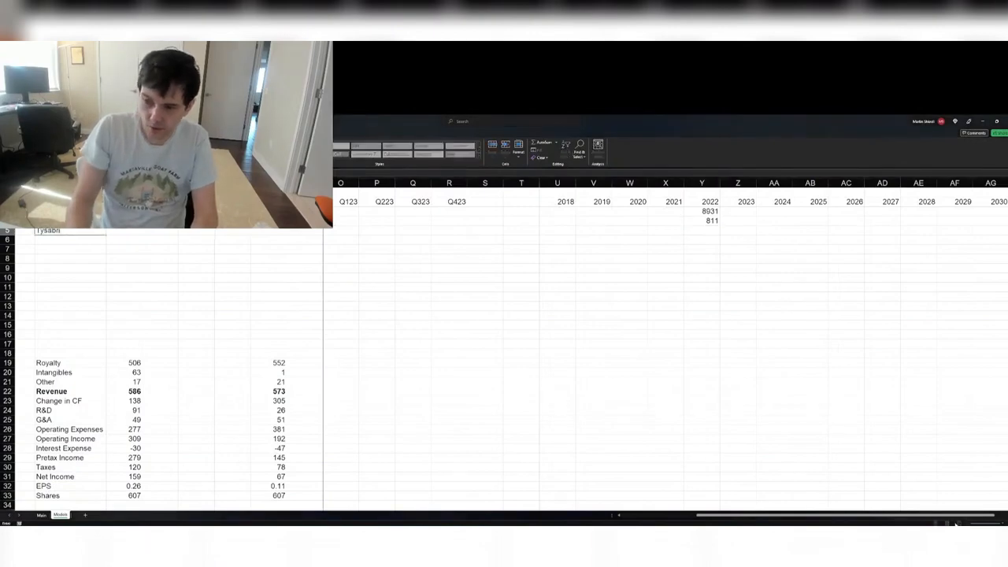
key(Return)
- Enter Tysabri's 2022 royalty receipts from the 10-K, 370, in Y5
key(alt+Tab)
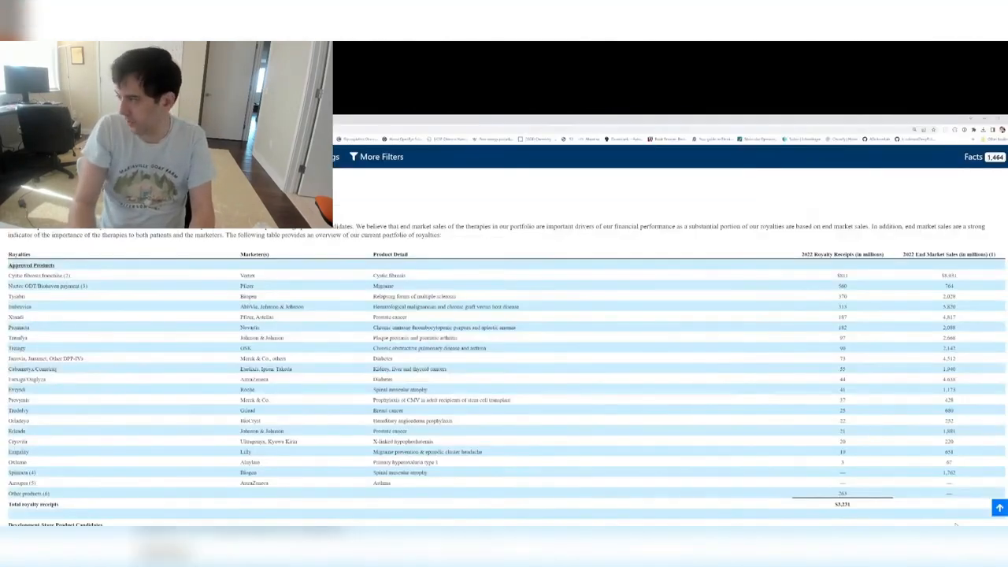
key(alt+Tab)
text(370)
key(Return)
key(Up)
- Insert a row above the Tysabri row and label it "Tysabri End-Market" in B5
key(shift+space)
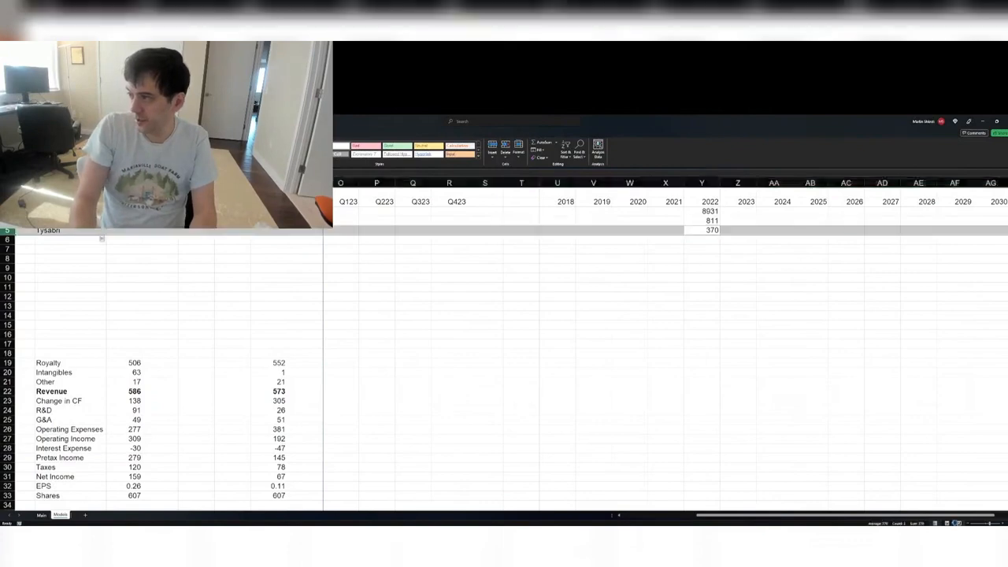
key(ctrl+shift+plus)
key(ctrl+Left)
key(Right)
text(Tysabri)
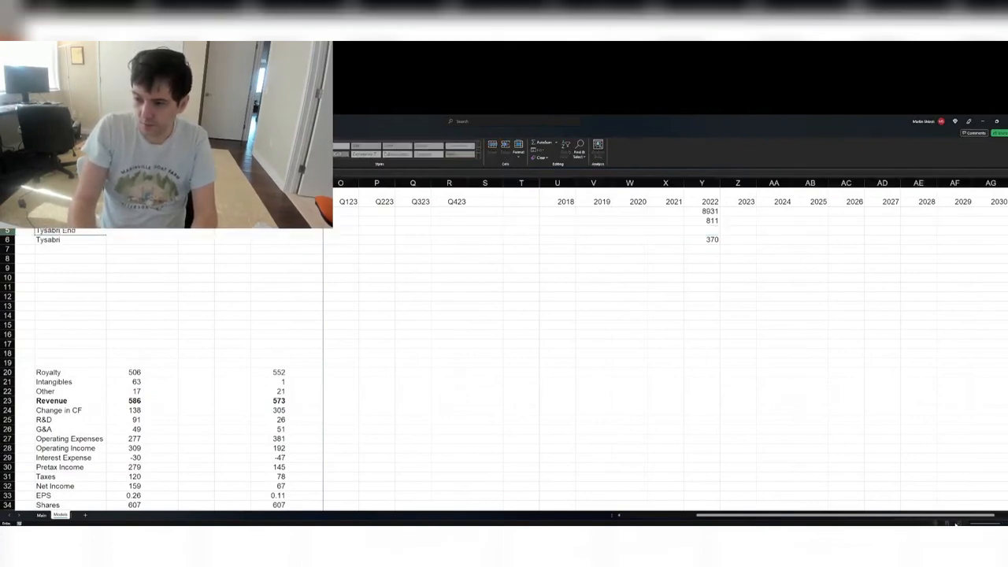
key(alt+Tab)
key(alt+Tab)
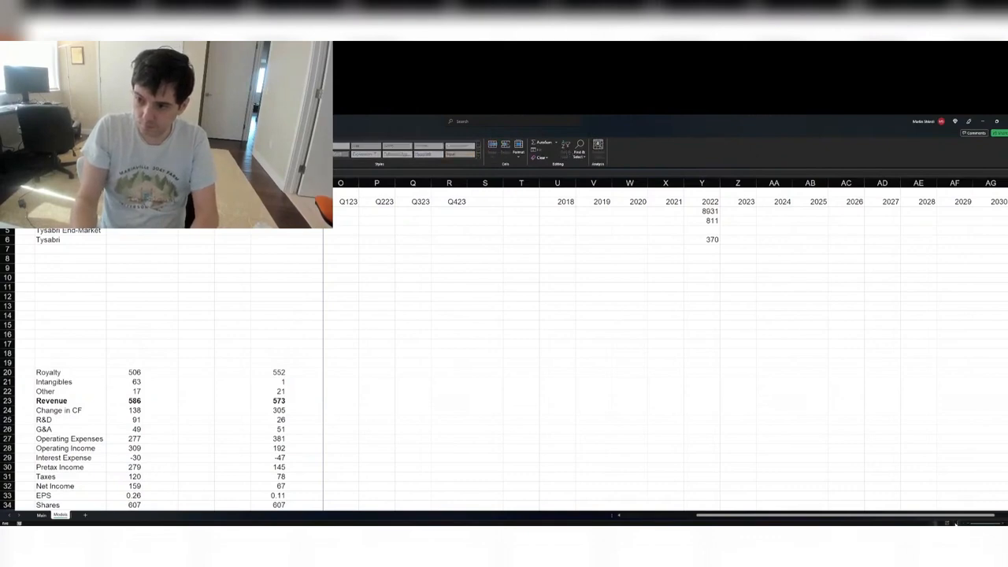
key(Return)
- Change the label in B6 to "Tysabri Royalties"
key(Down)
key(F2)
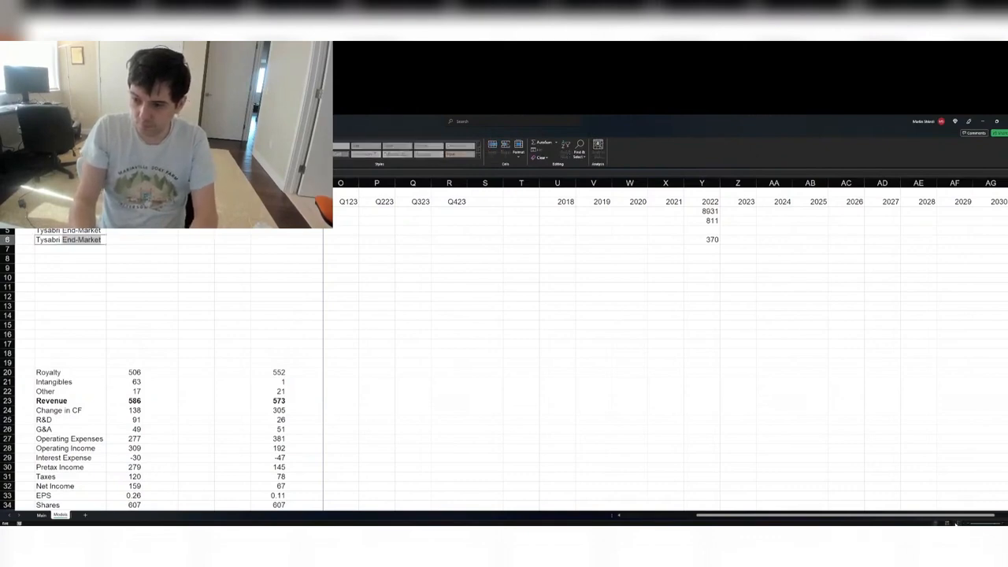
text(Royalties)
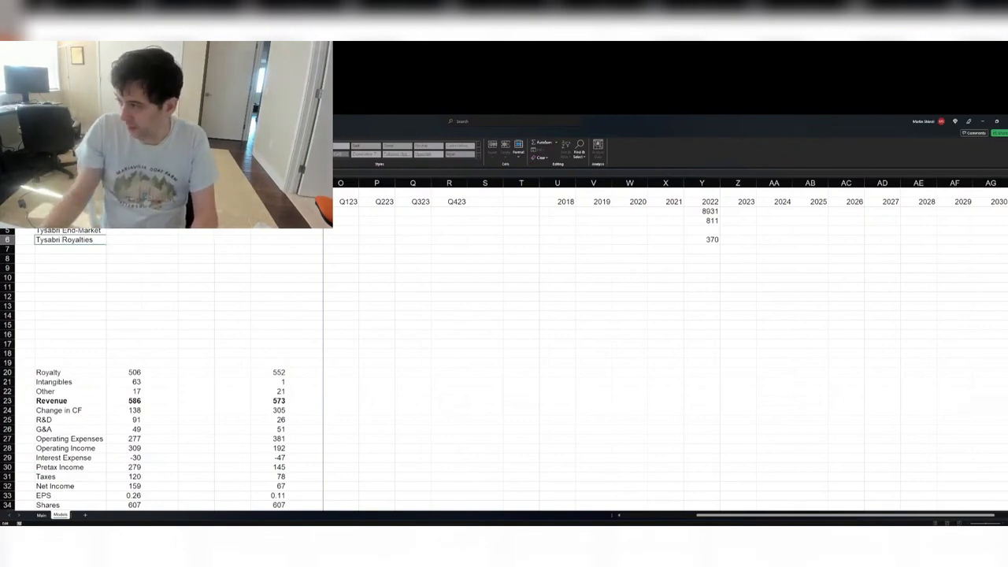
- Enter Tysabri's 2022 end-market sales from the 10-K royalty table in Y5
click(657, 249)
click(693, 232)
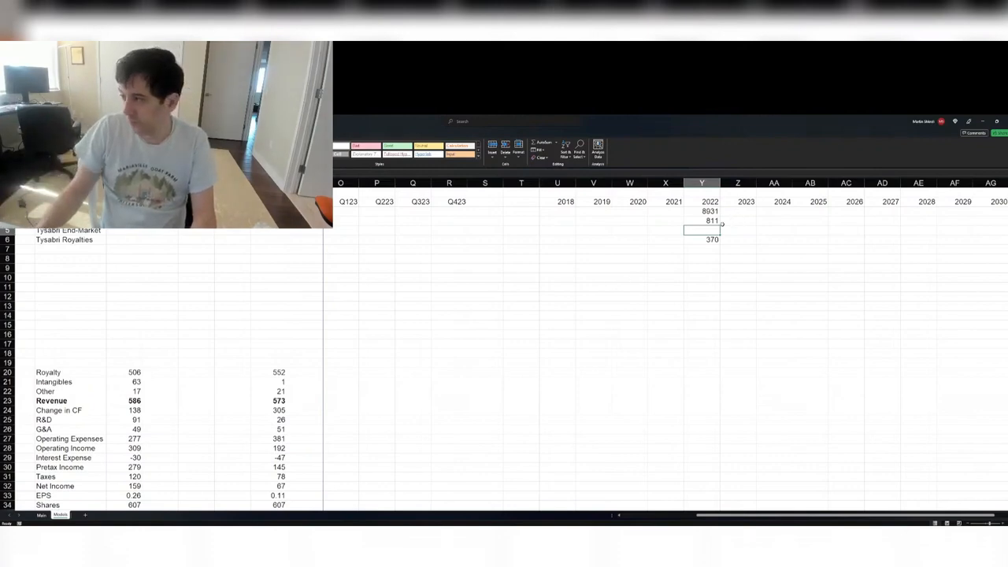
key(alt+Tab)
key(alt+Tab)
key(alt+Tab)
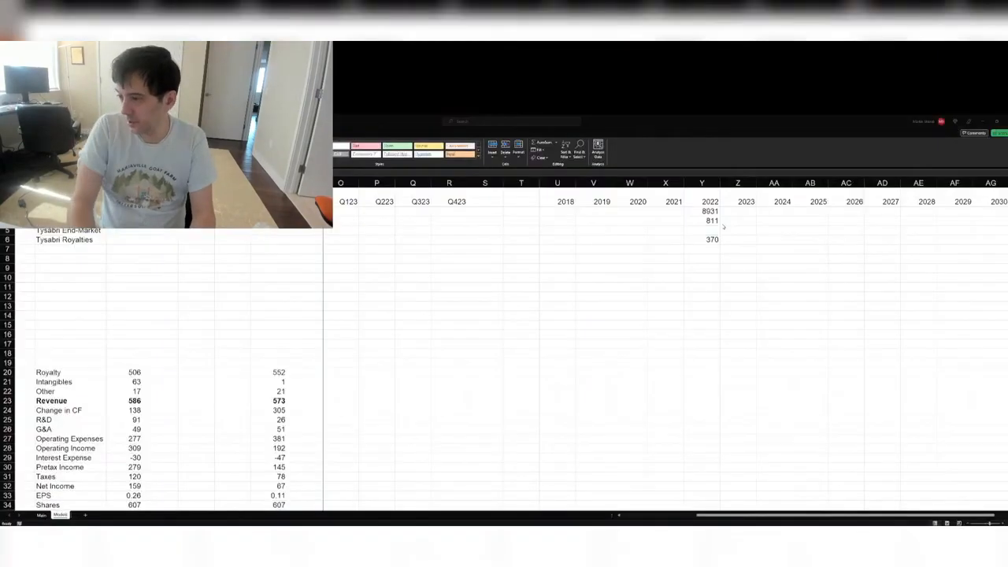
key(alt+Tab)
key(alt+Tab)
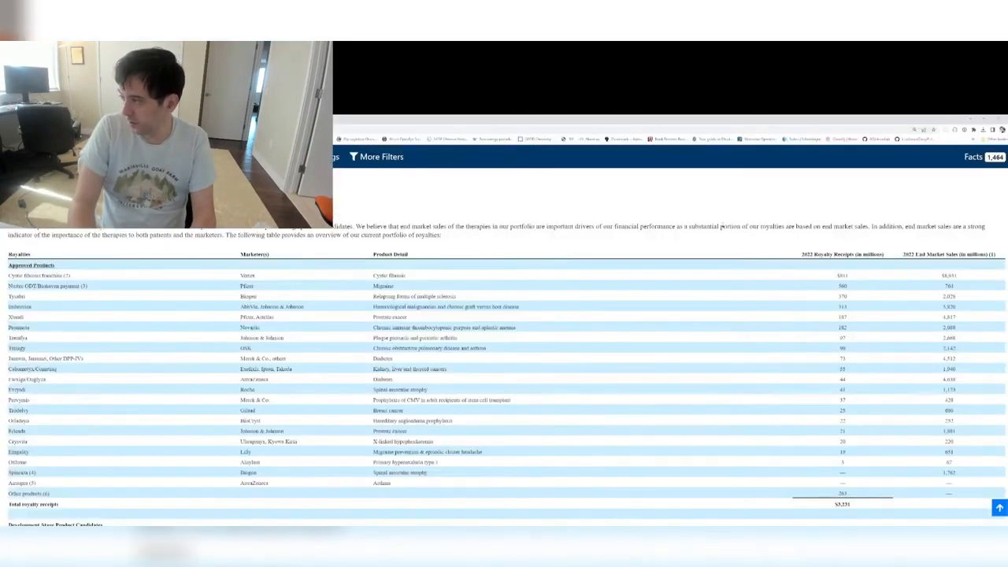
key(alt+Tab)
text(370)
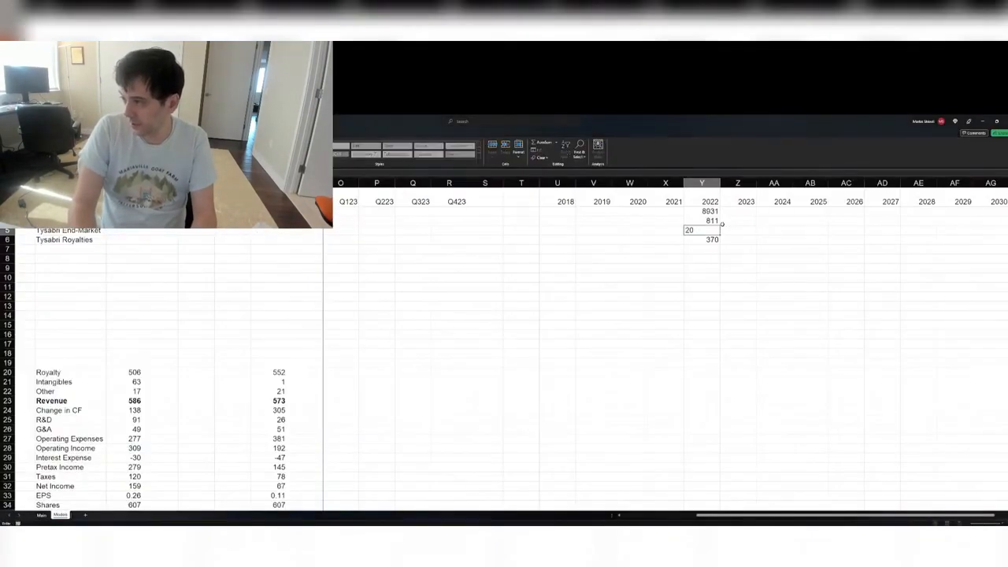
key(Return)
key(alt+Tab)
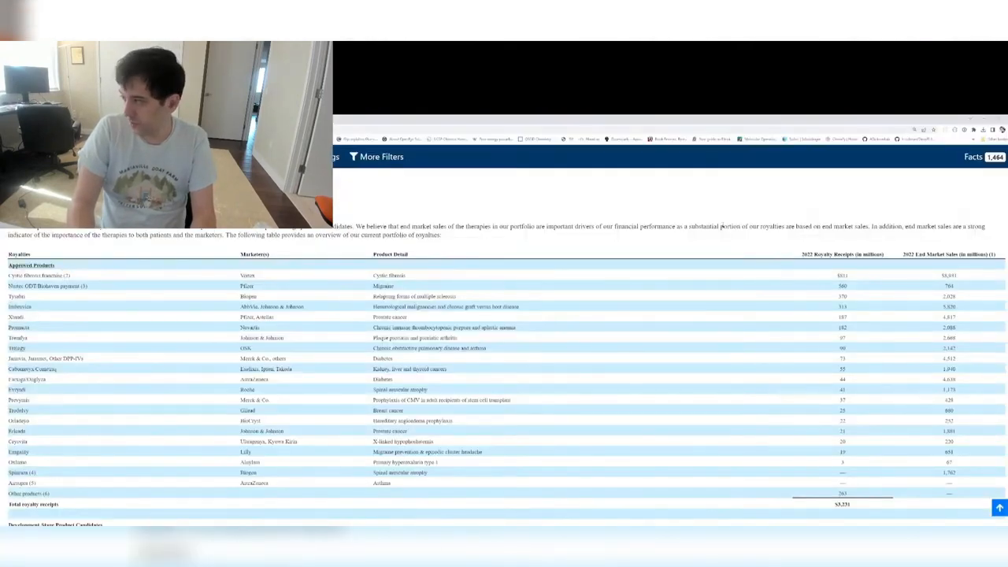
- Label B7 "Imbruvica End-Market" and B8 "Imbruvica Royalties" in the model below the Tysabri rows
key(alt+Tab)
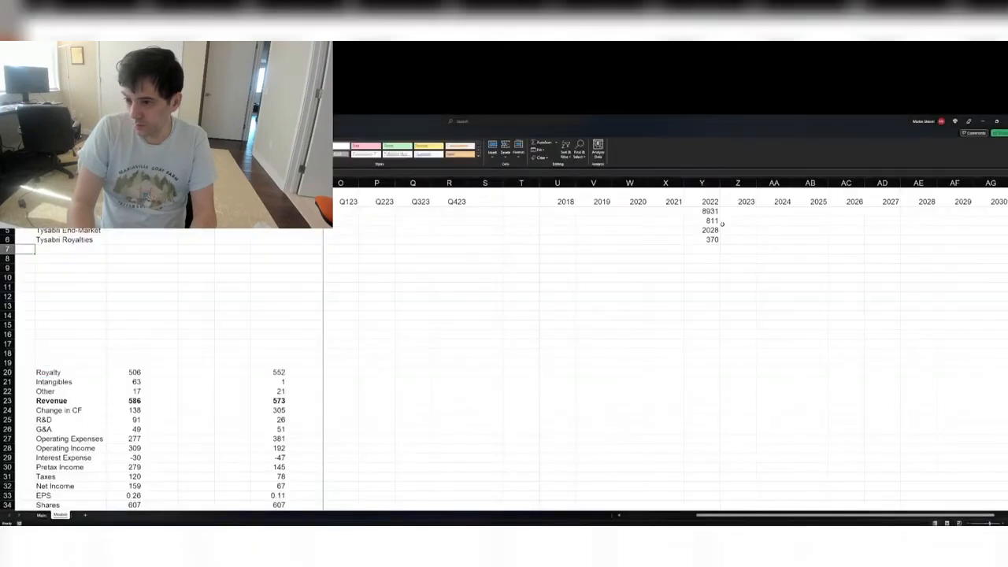
key(Home)
text(Imbruvica End-Market)
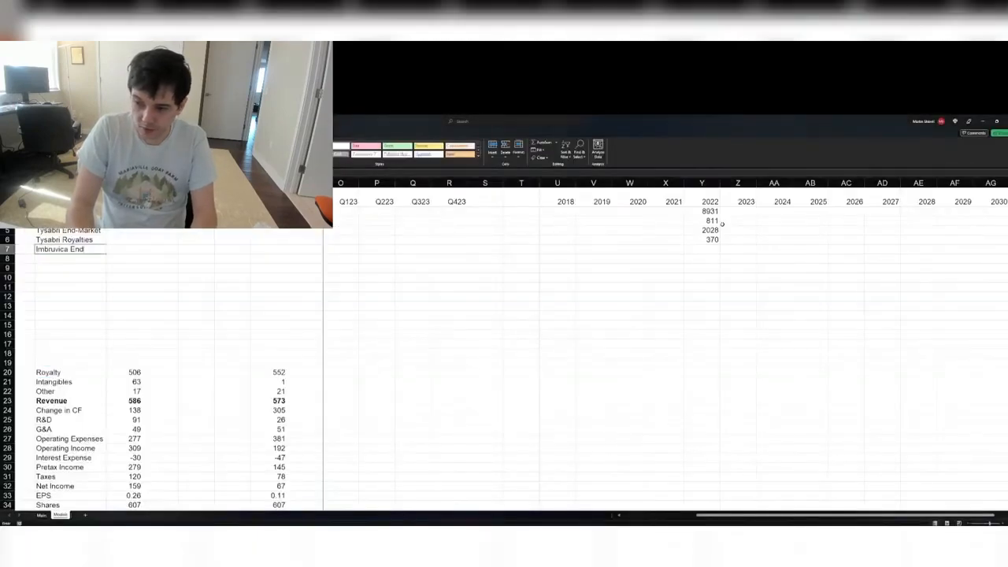
key(Return)
key(alt+Tab)
key(alt+Tab)
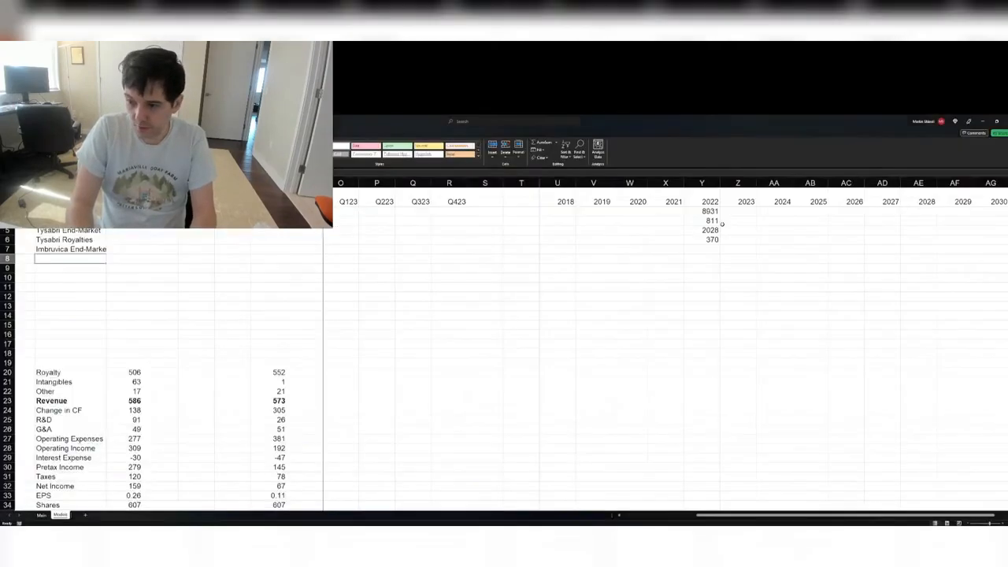
text(Imbruvica Royalties)
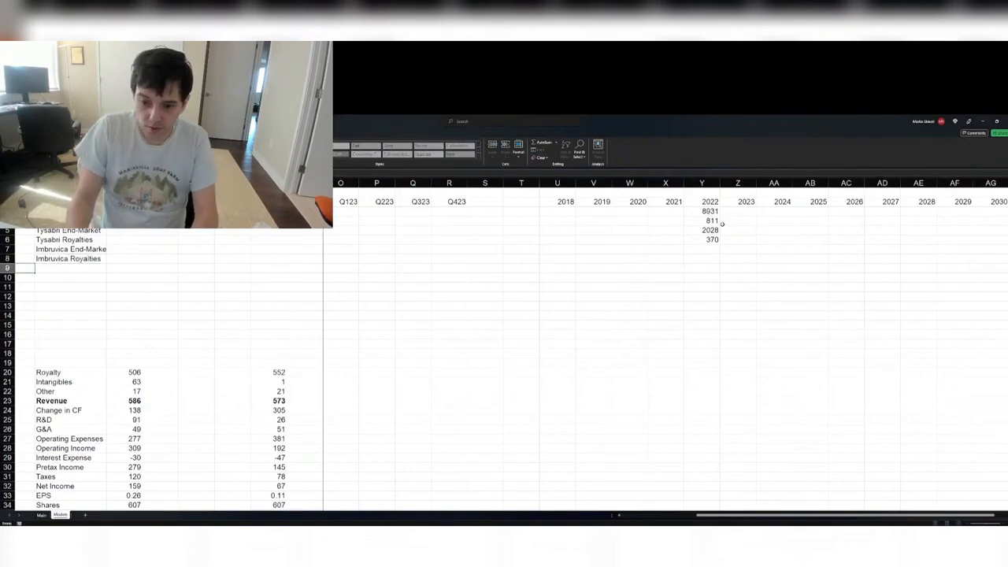
key(Return)
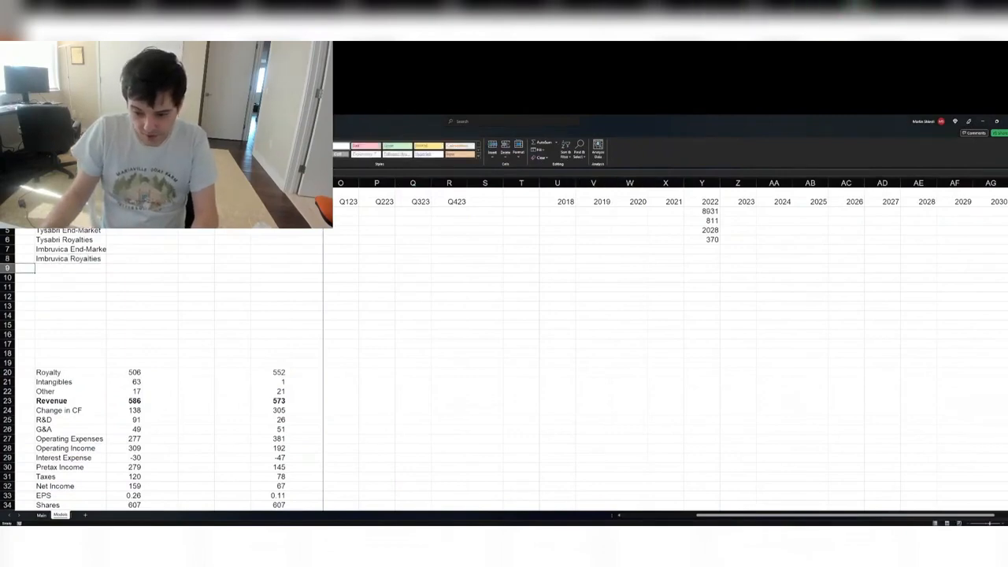
- Widen column B so that the full "Imbruvica End-Market" label fits
click(75, 240)
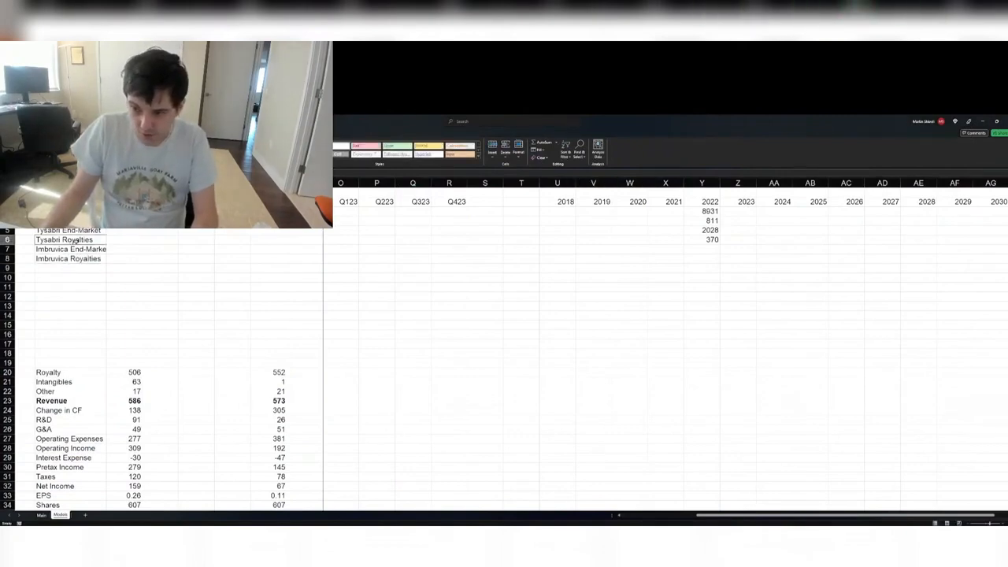
double_click(107, 183)
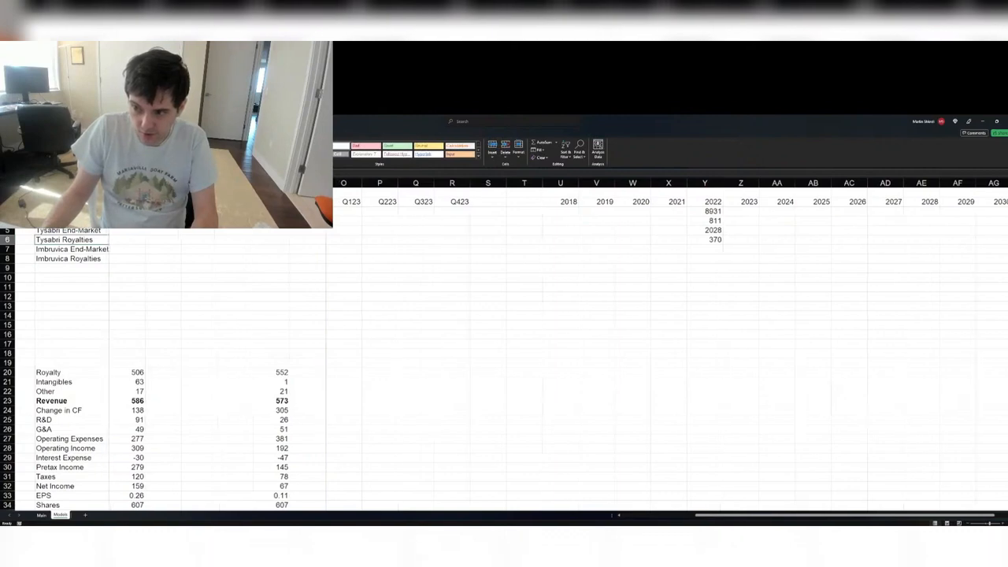
double_click(108, 183)
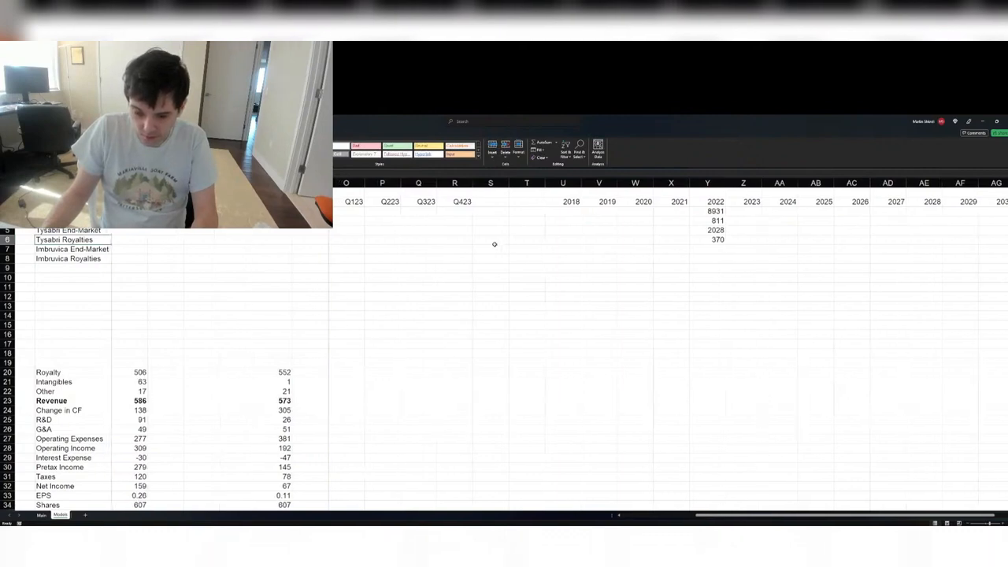
- Enter Imbruvica's 2022 end-market sales from the 10-K royalty table, 5820, in Y7
click(457, 241)
key(Right)
key(Right)
key(Right)
key(Right)
key(Right)
key(Right)
key(Right)
key(Right)
key(Right)
key(Right)
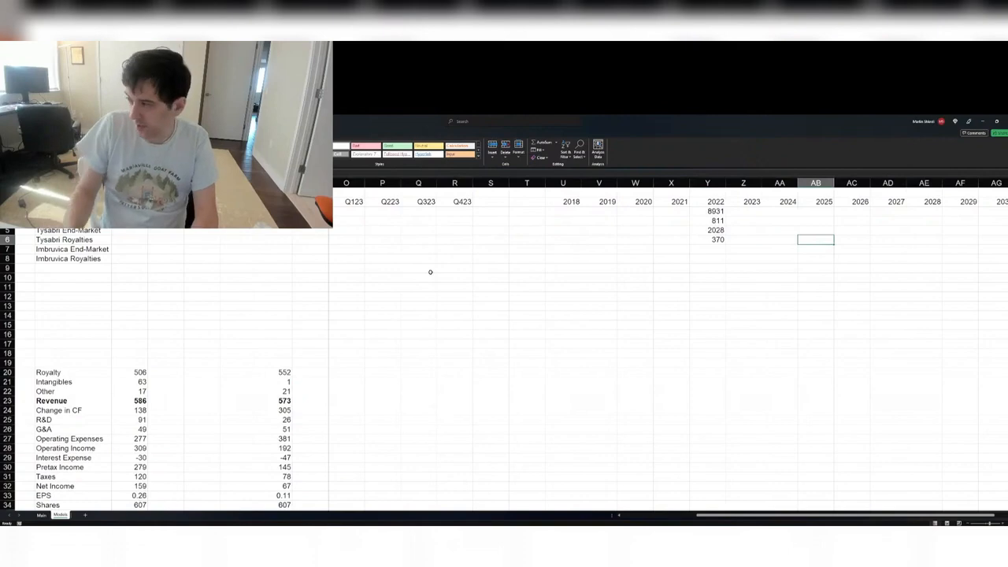
key(Left)
key(Left)
key(Left)
key(Down)
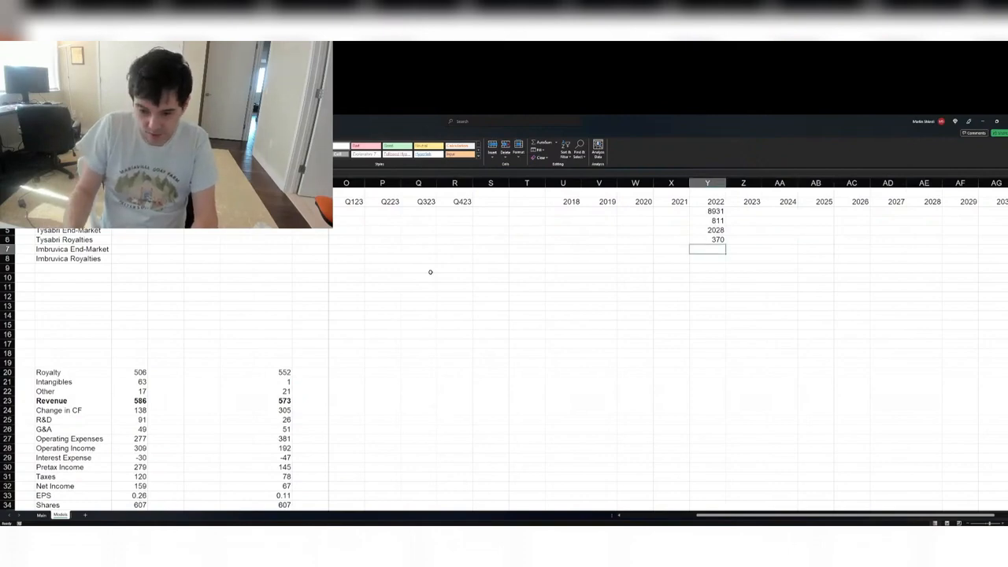
key(alt+Tab)
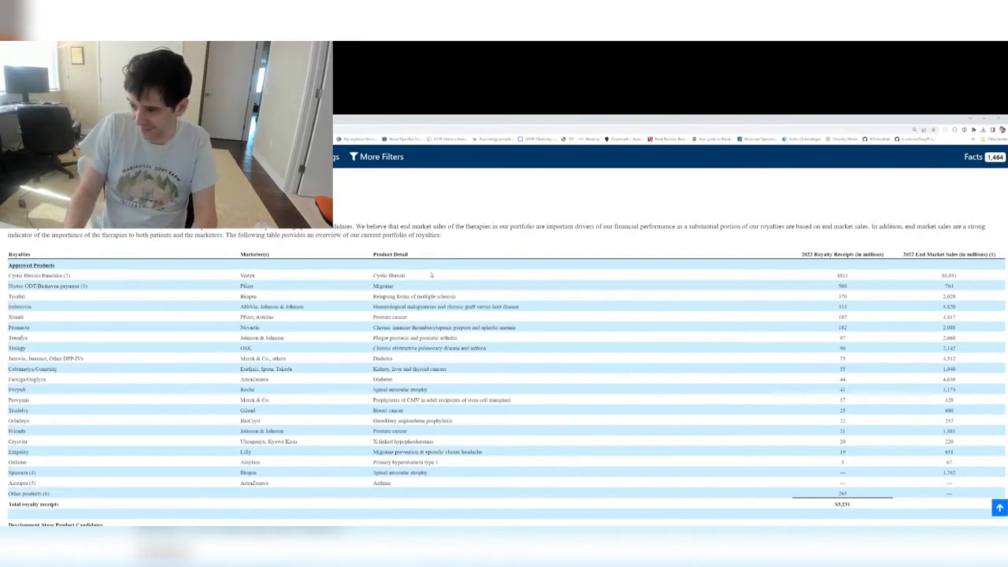
key(alt+Tab)
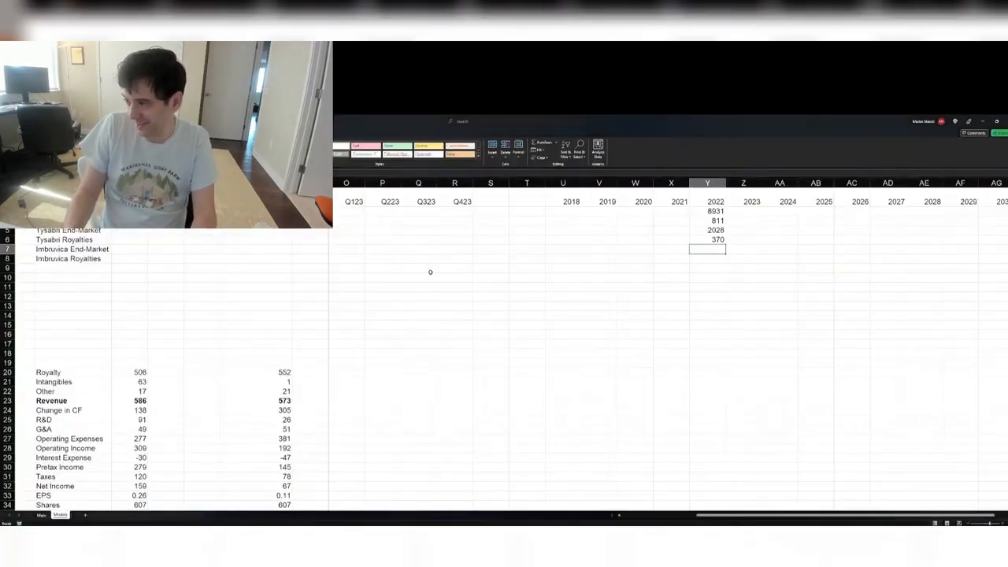
key(alt+Tab)
key(alt+Tab)
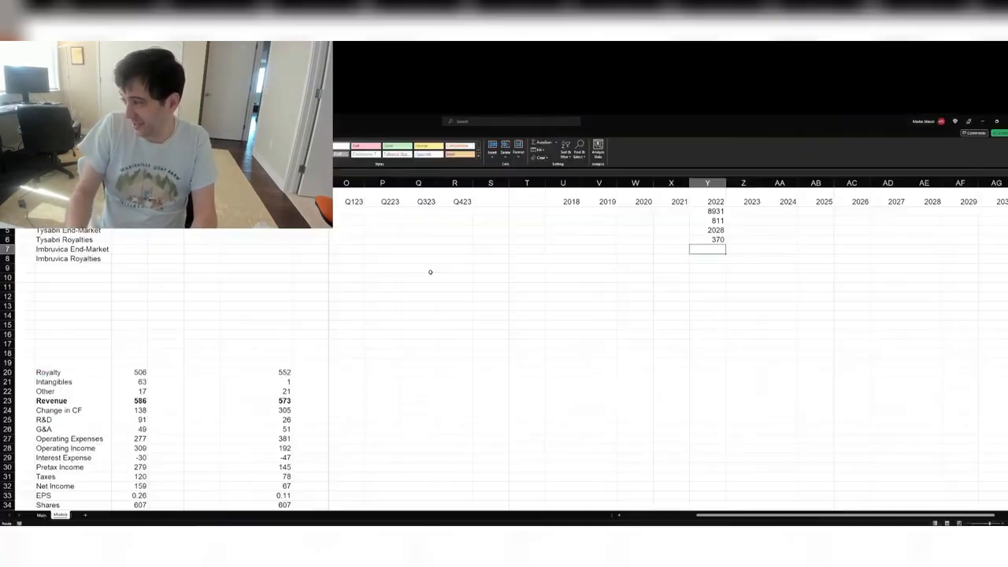
text(58)
key(Return)
- Enter Imbruvica's 2022 royalty receipts from the 10-K royalty table, 313, in Y8
key(alt+Tab)
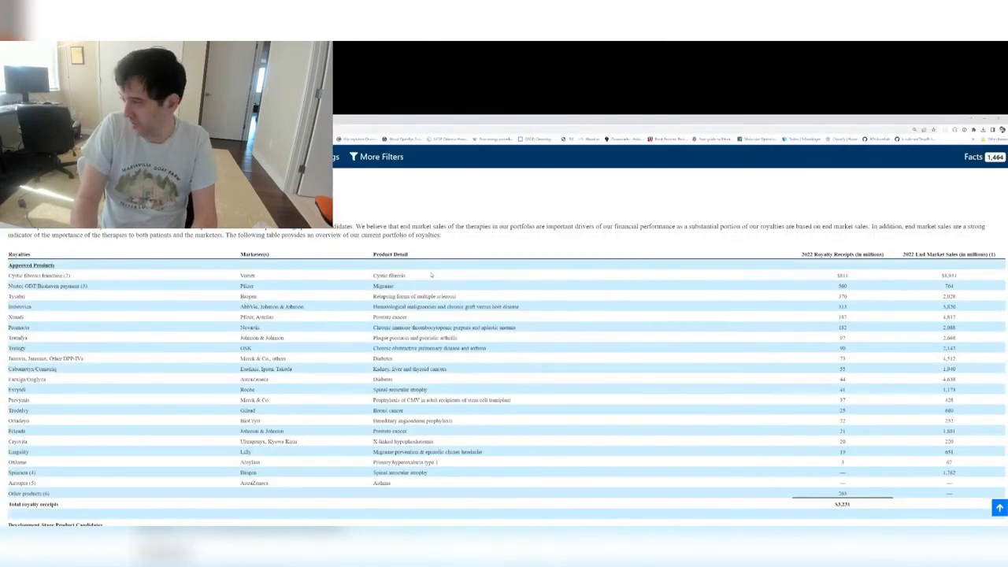
key(alt+Tab)
text(313)
key(Return)
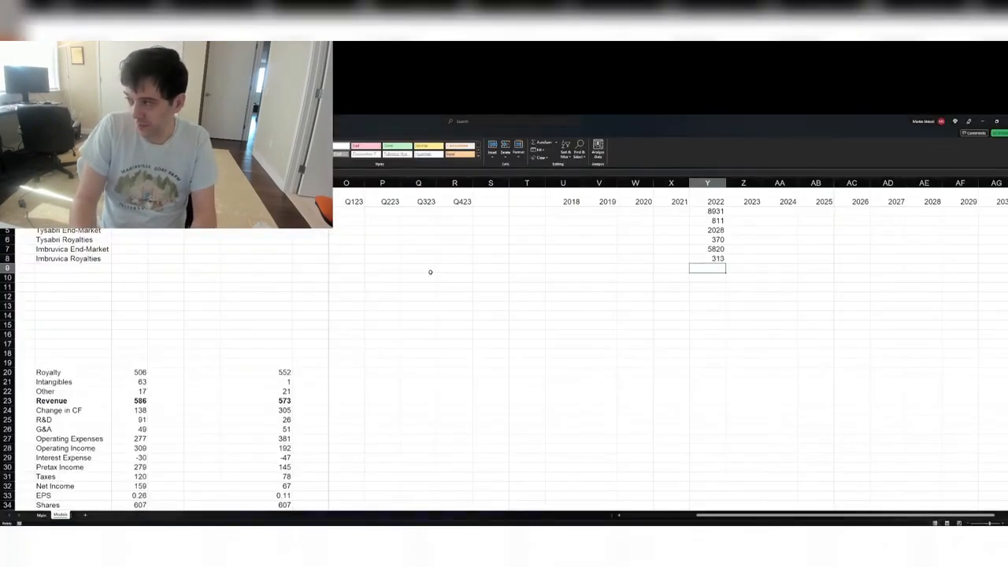
- Format the product rows down to row 8 as numbers with a thousands separator and no decimals
key(Up)
key(ctrl+shift+Up)
text(1)
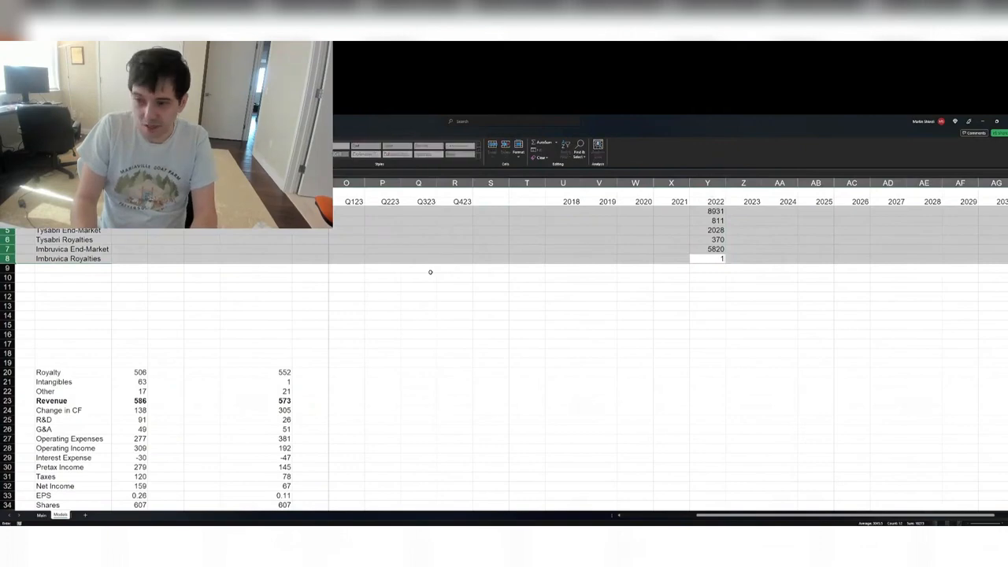
key(ctrl+1)
key(Escape)
key(Escape)
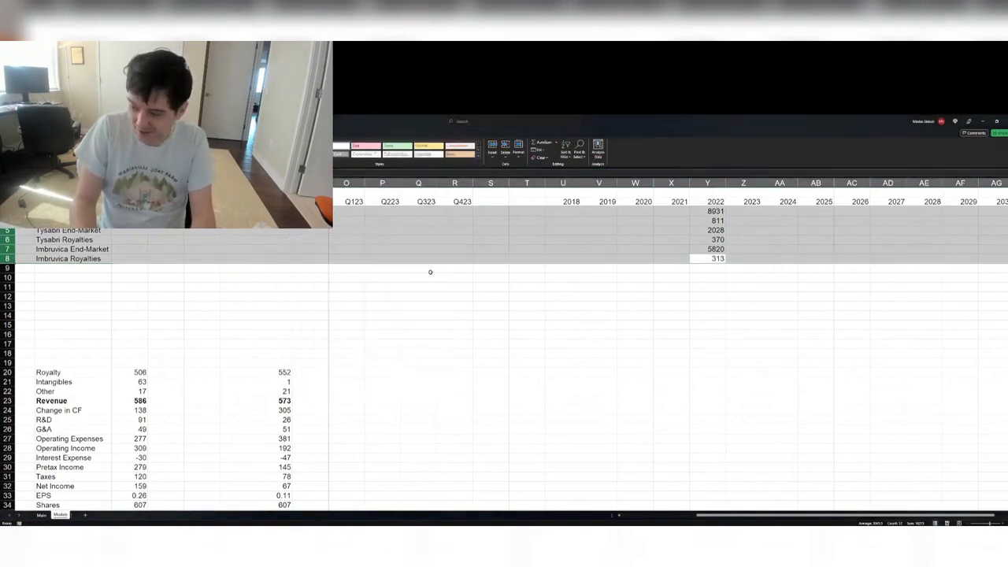
key(ctrl+1)
key(Left)
key(Left)
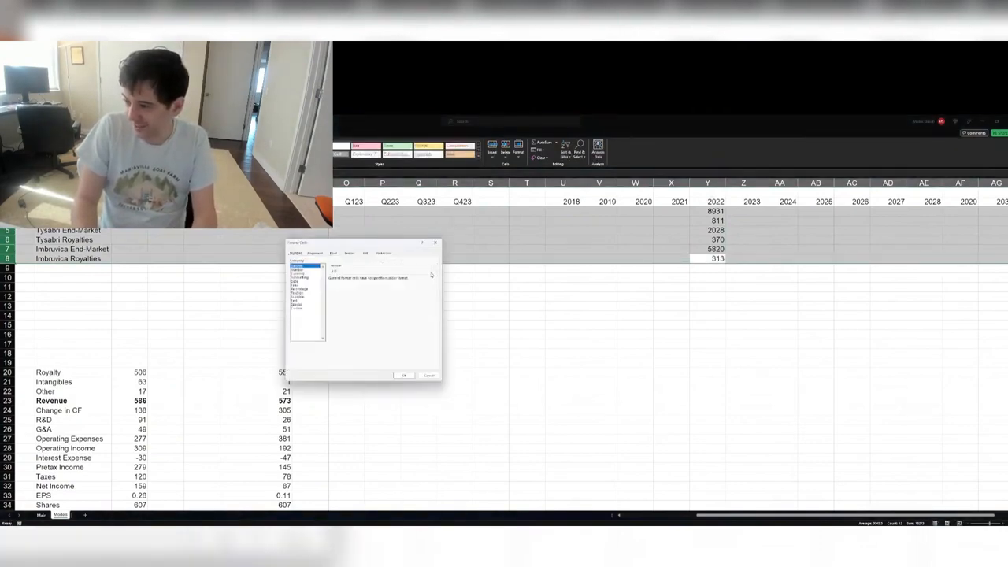
key(Tab)
key(Down)
key(alt+u)
key(Return)
key(Down)
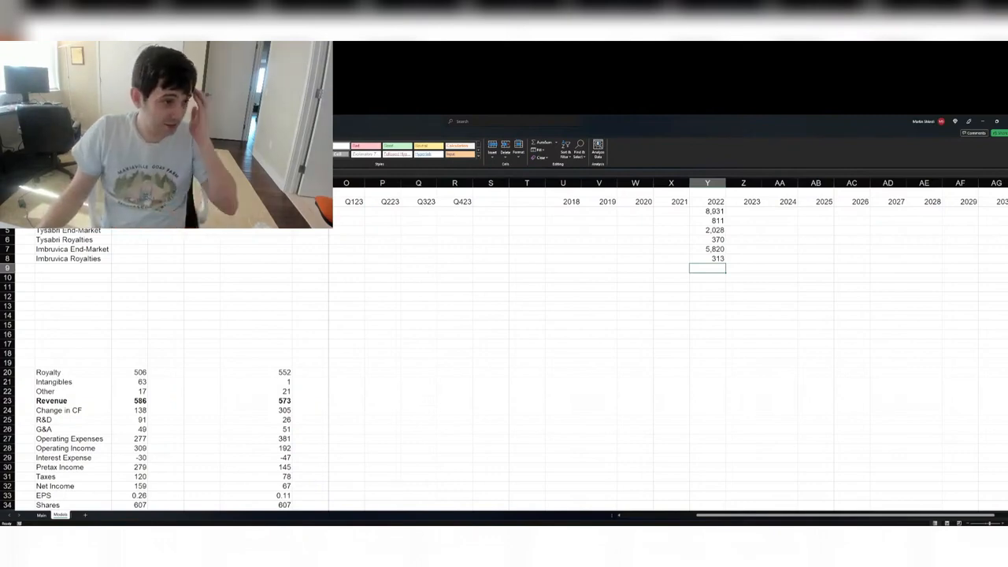
- Look up the product after Imbruvica in the 10-K royalty table and label B9 "Xtandi End-Market"
key(alt+Tab)
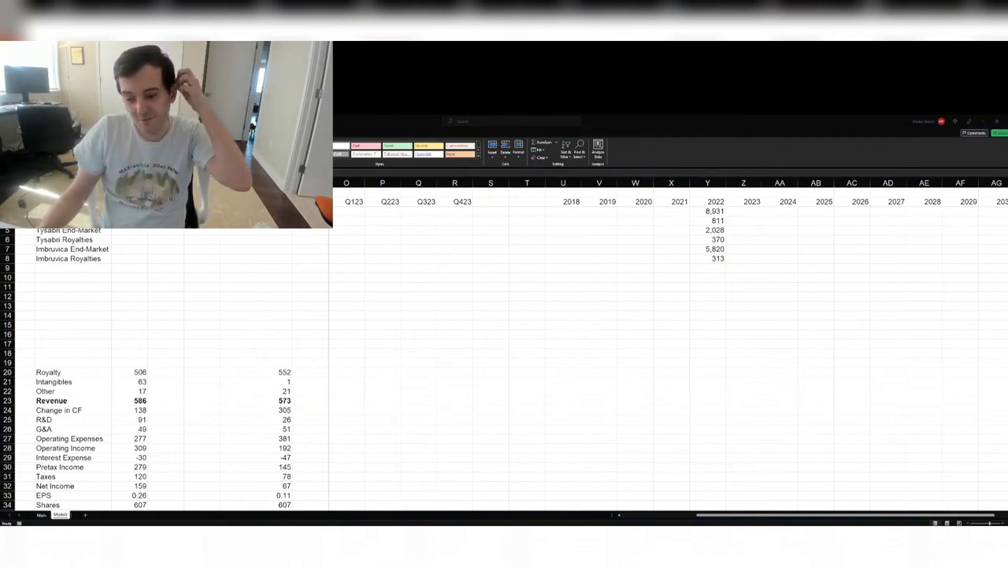
key(alt+Tab)
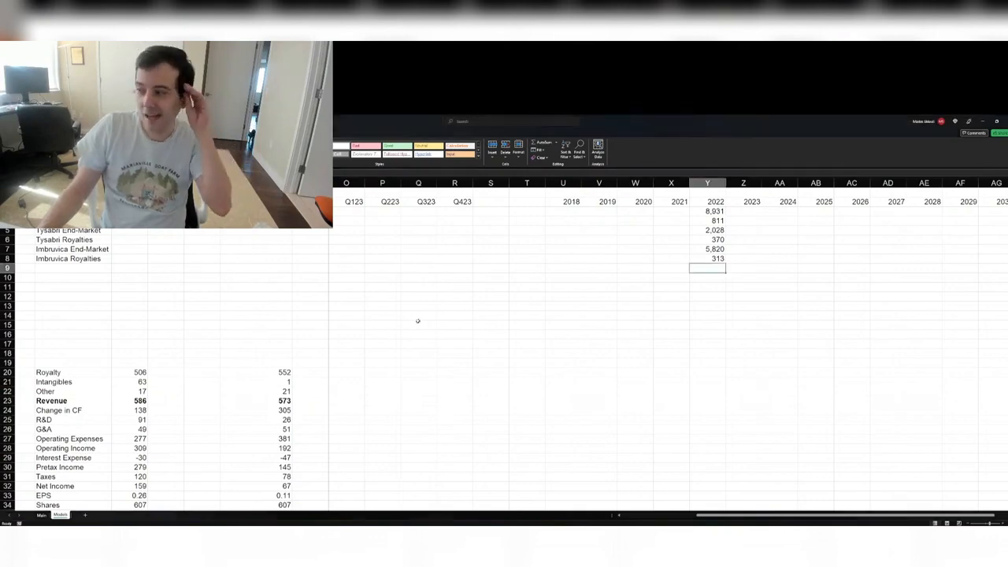
key(alt+Tab)
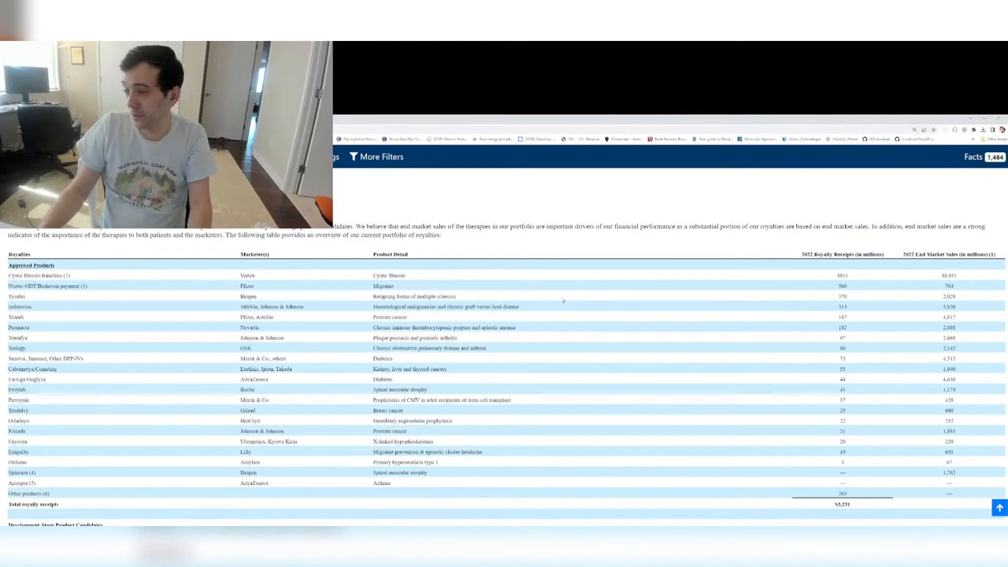
key(alt+Tab)
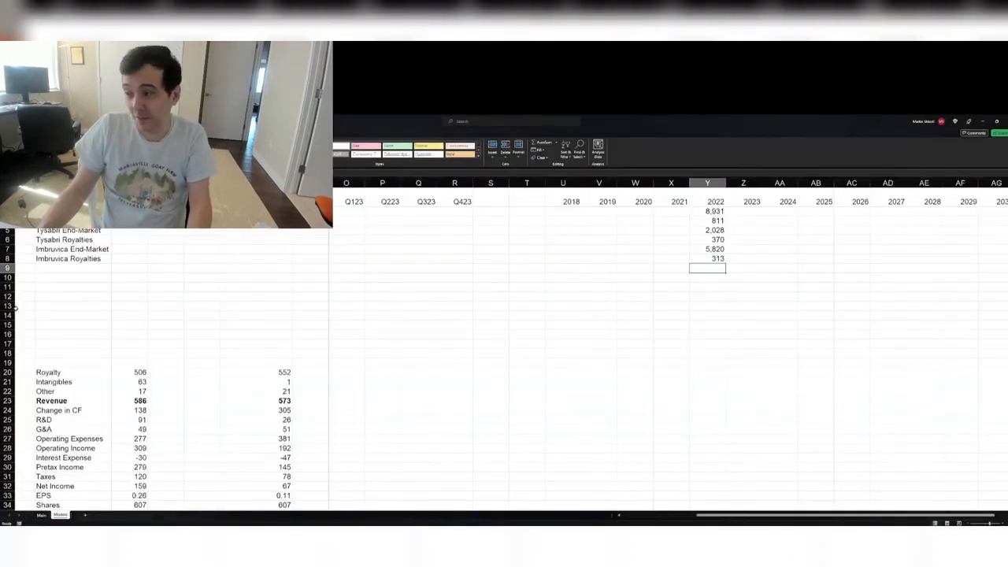
key(alt+Tab)
drag(12, 315, 505, 340)
key(alt+Tab)
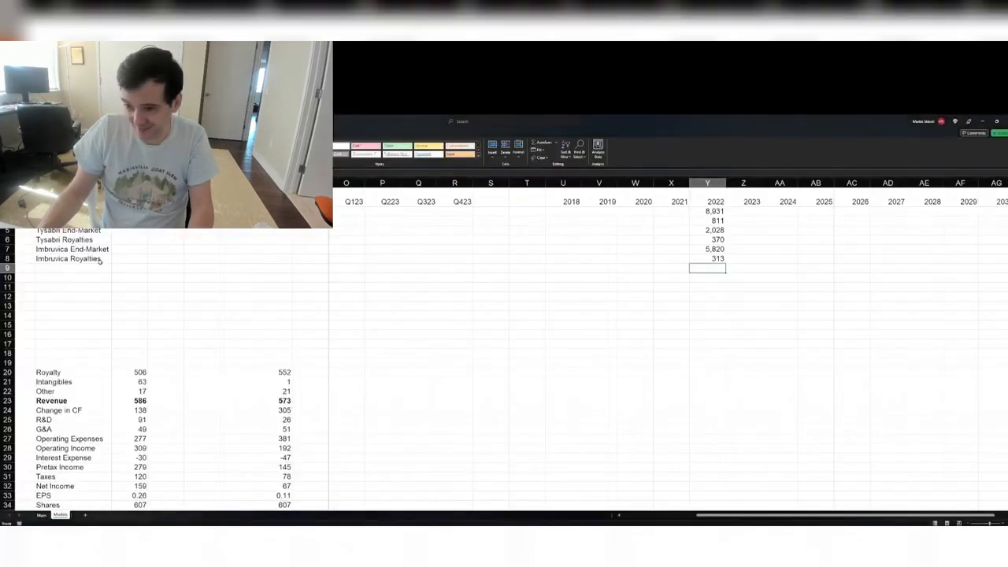
click(77, 267)
text(Xtandi)
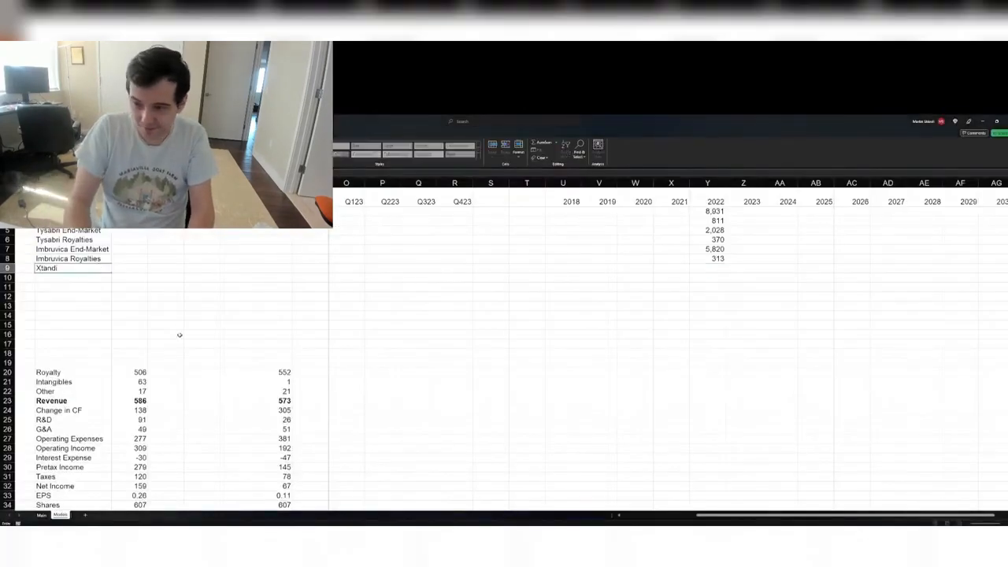
text( End-Market)
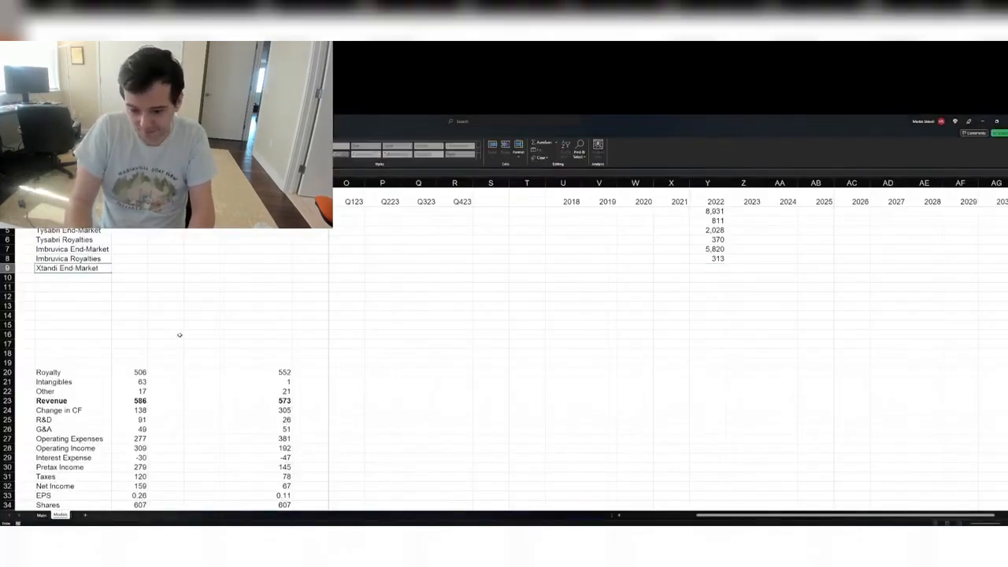
key(Return)
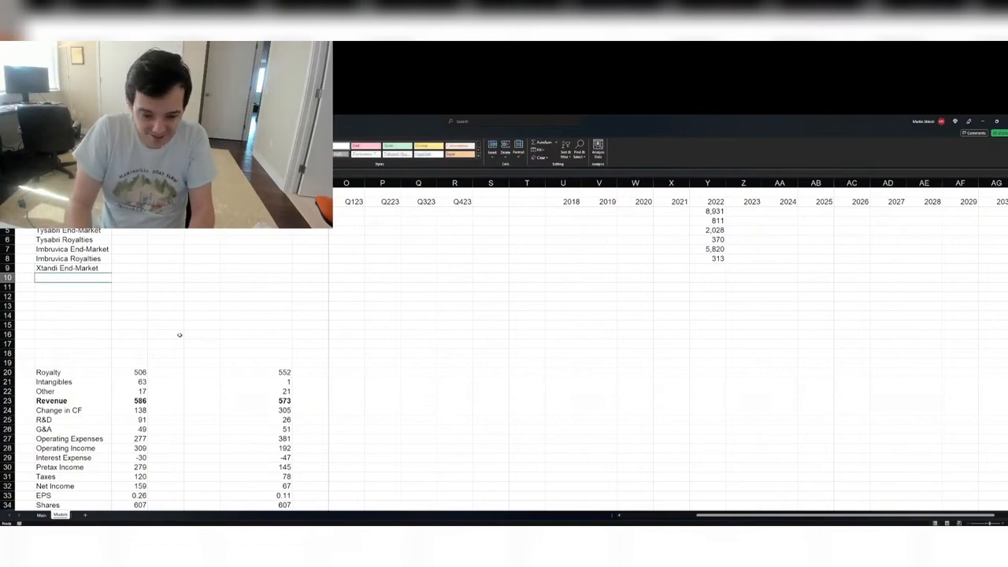
- Label B10 "Xtandi Royalties" and select Xtandi's 2022 end-market cell, Y9
key(alt+Tab)
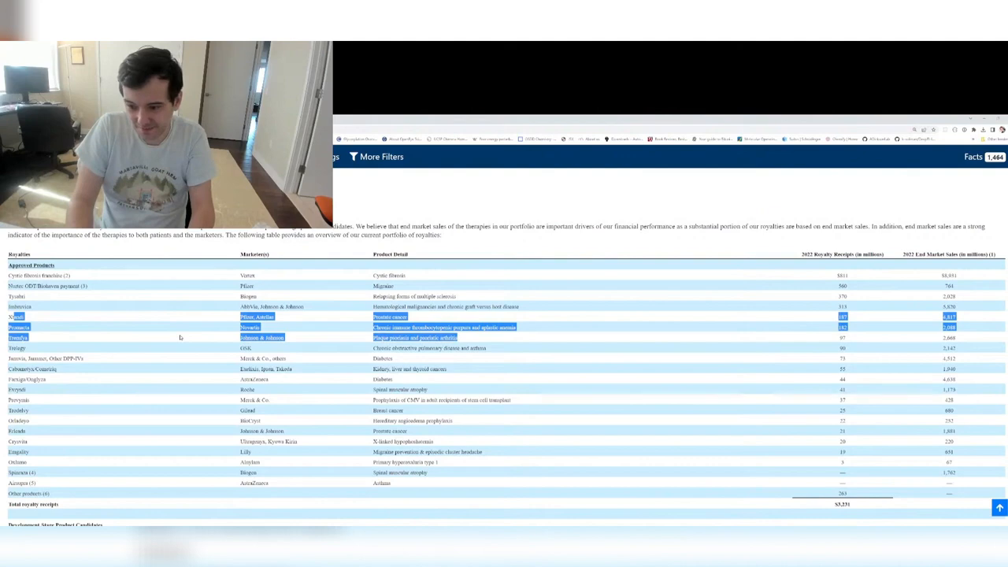
key(alt+Tab)
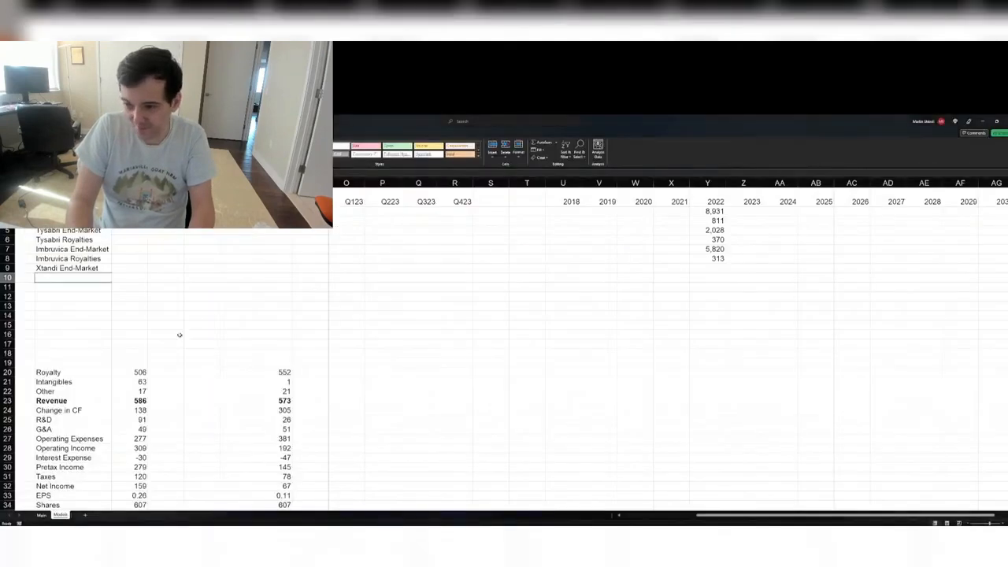
text(Xtandi Royaltie)
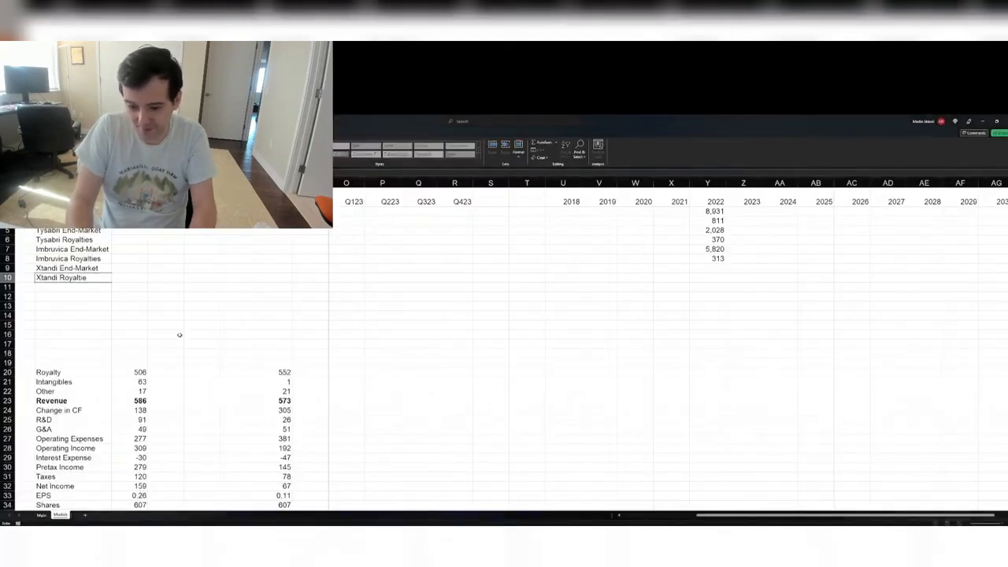
text(s)
key(Up)
key(Up)
key(ctrl+Right)
key(Down)
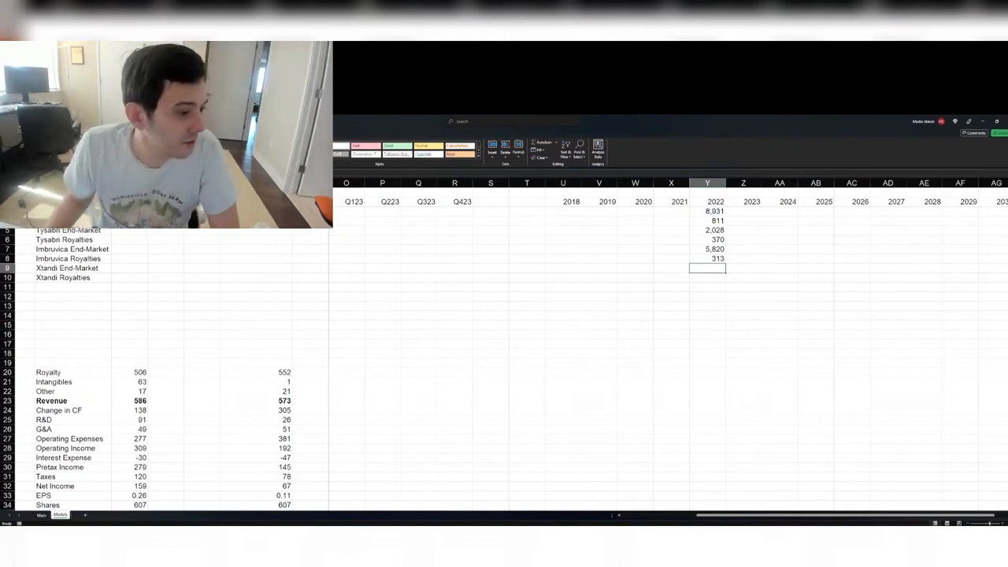
- Open YouTube in a new browser tab and search it for "biden chief keef"
key(alt+Tab)
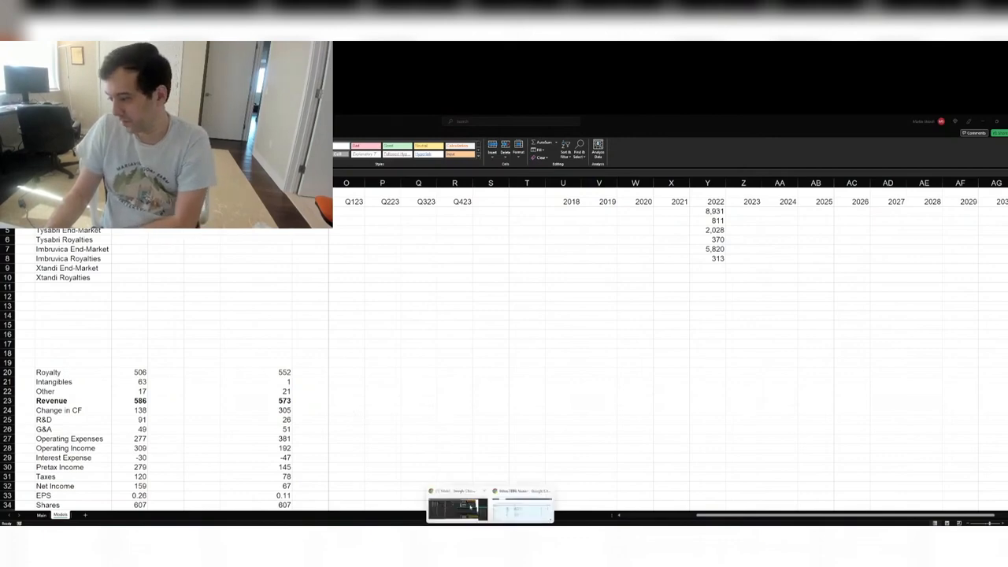
click(463, 505)
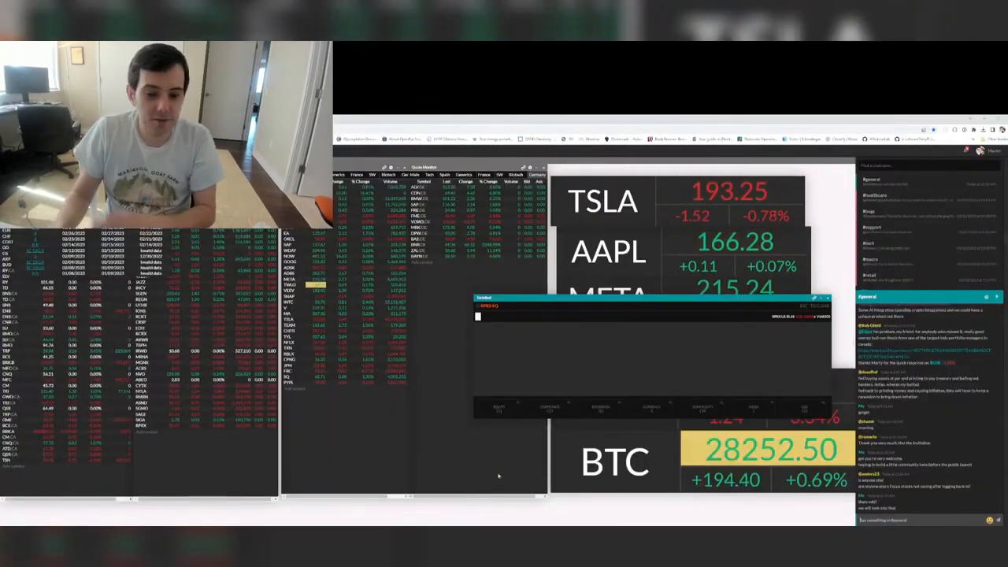
key(ctrl+t)
text(you)
key(Return)
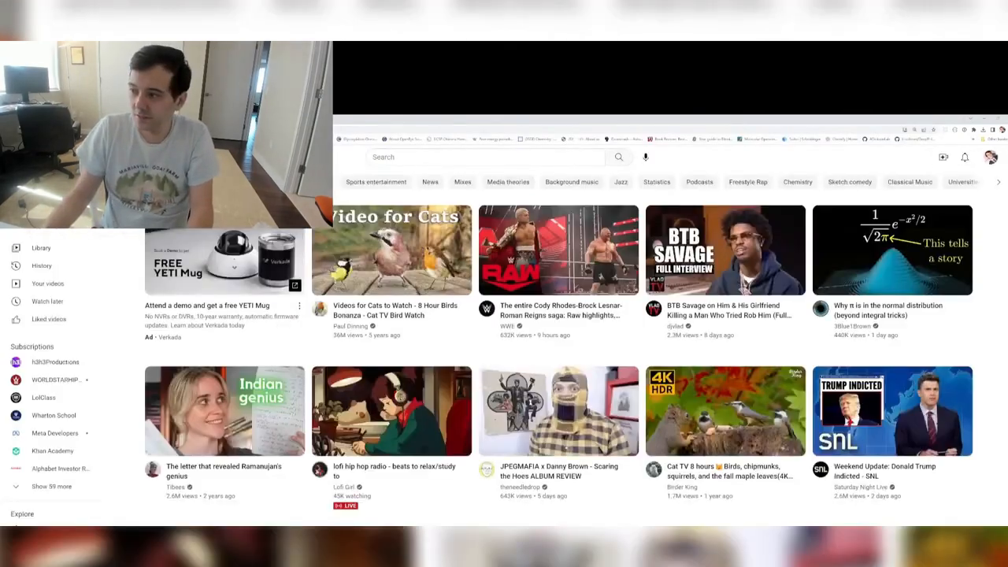
click(422, 158)
text(biden chief )
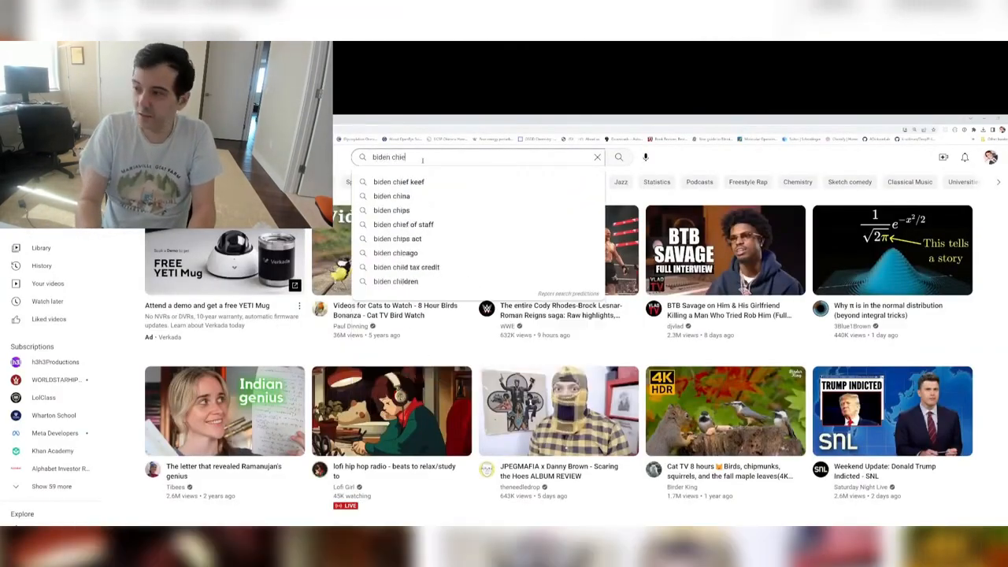
text(keef)
key(Return)
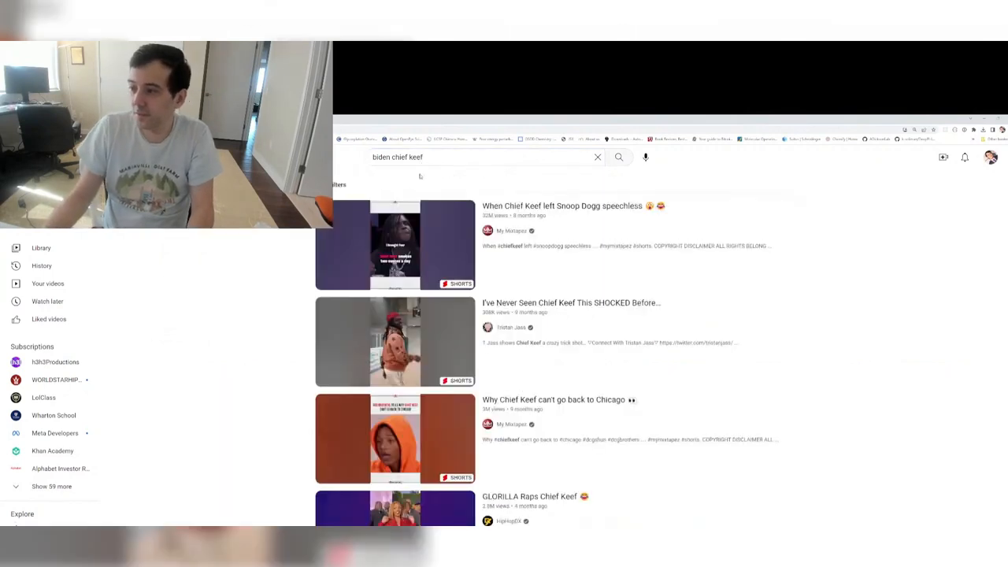
- Play the "Joe Biden on Chief Keef 2024!" short from the search results and return to the model workbook
scroll(612, 267, down, 3)
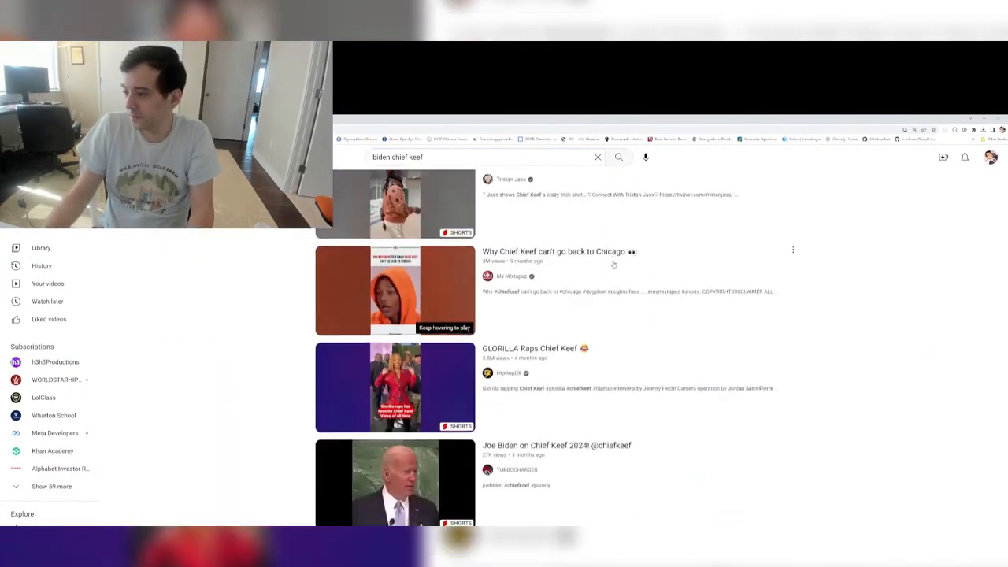
click(566, 358)
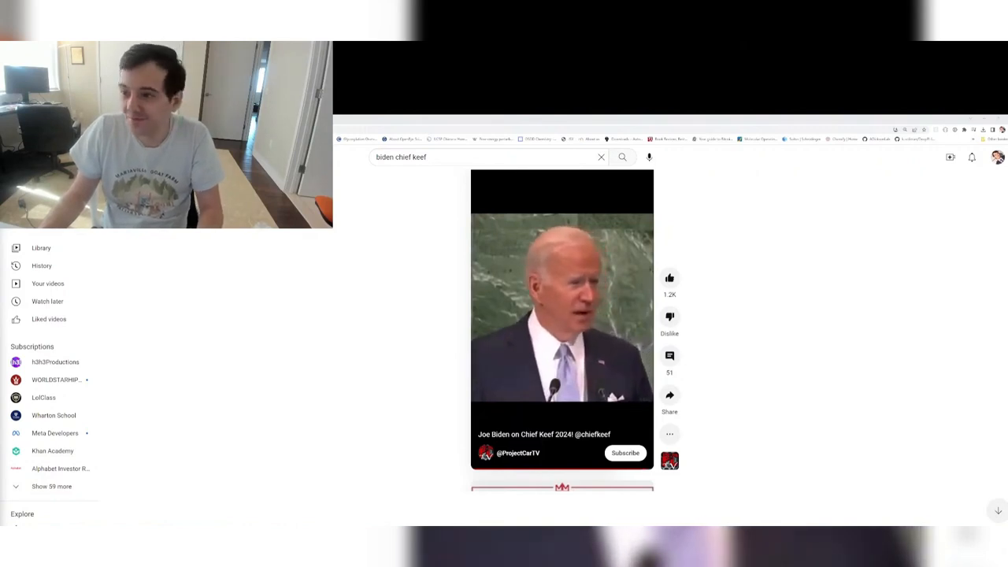
key(ctrl+Tab)
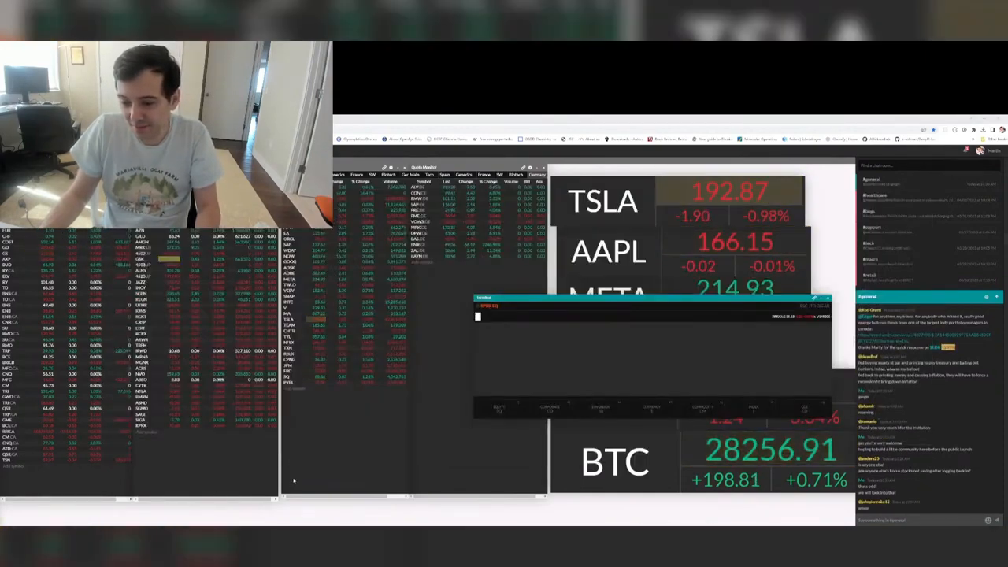
key(alt+Tab)
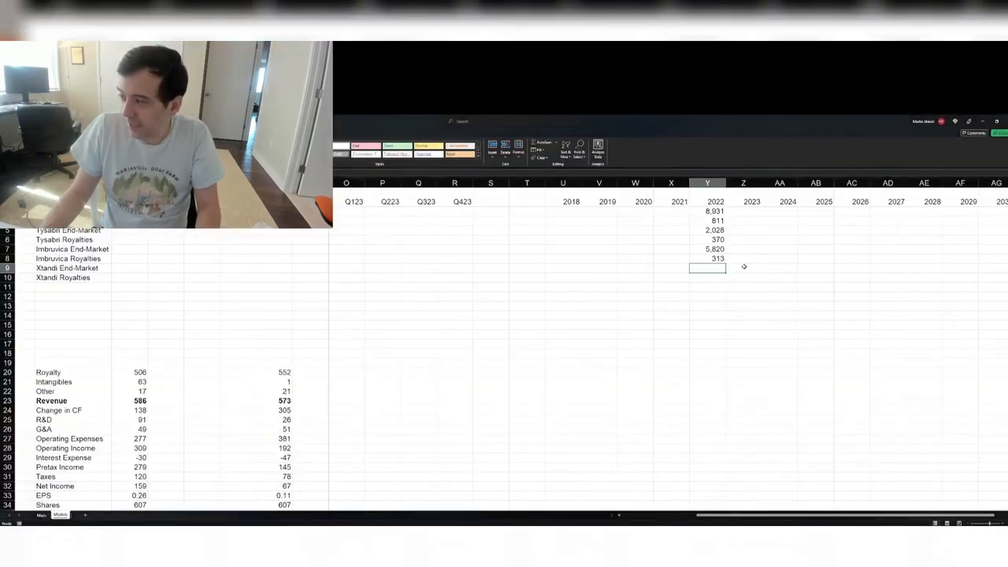
- Look up the product after Xtandi in the 10-K royalty table and label B11 "Promacta End-Market"
key(alt+Tab)
key(alt+Tab)
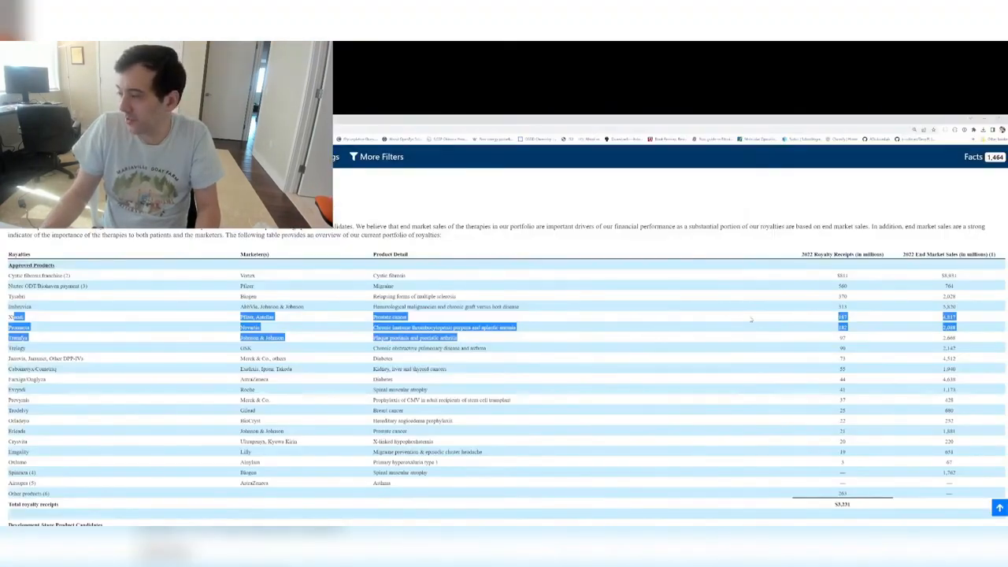
click(135, 326)
key(alt+Tab)
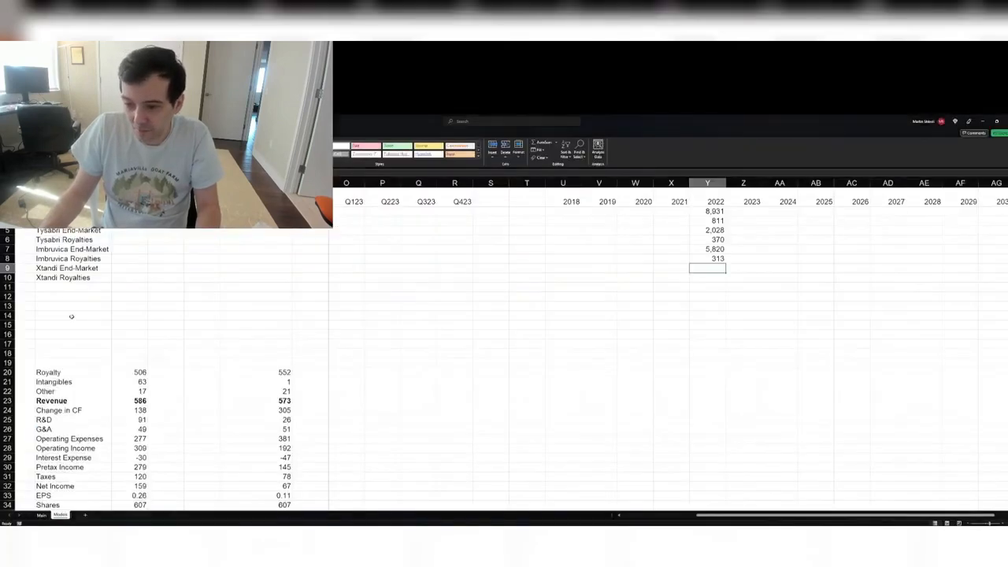
key(alt+Tab)
key(alt+Tab)
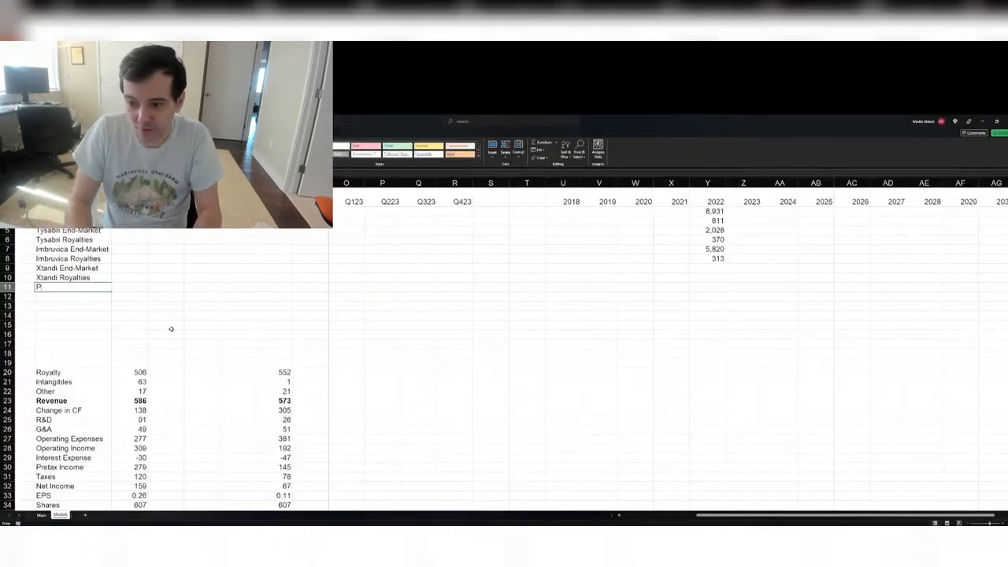
key(alt+Tab)
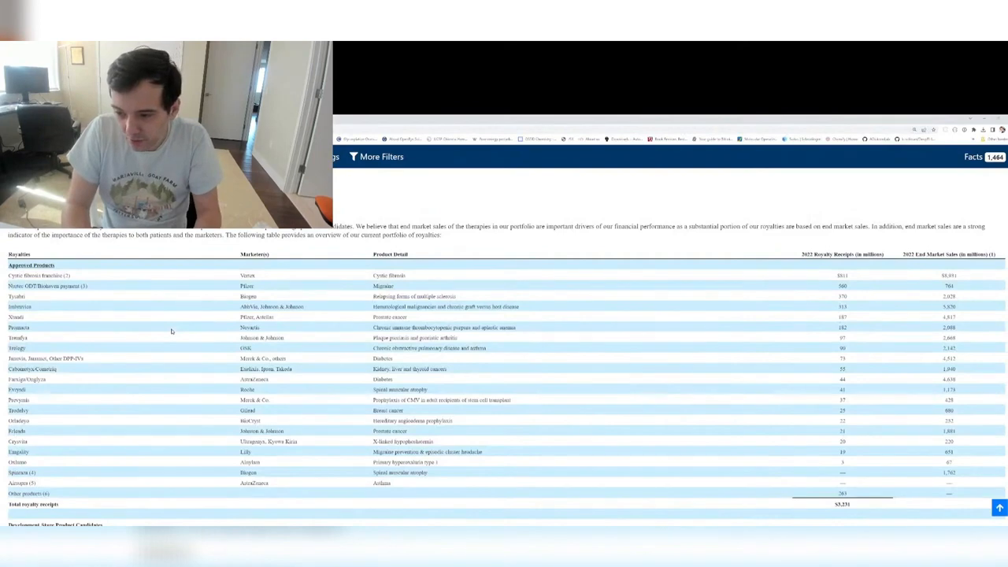
key(alt+Tab)
text(acta End)
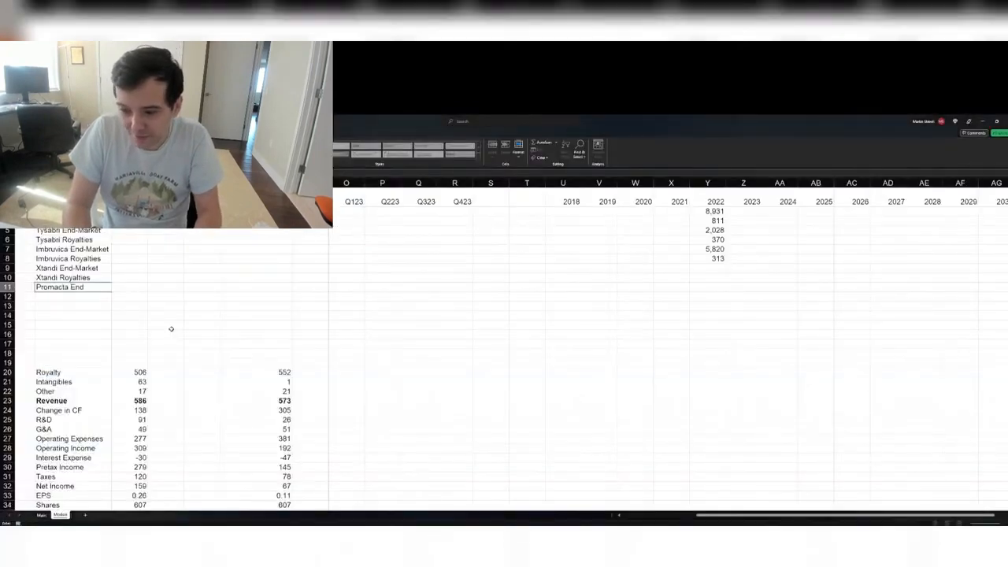
text(-Market)
key(Return)
- Label B12 "Promacta Royalties"
text(Promacta )
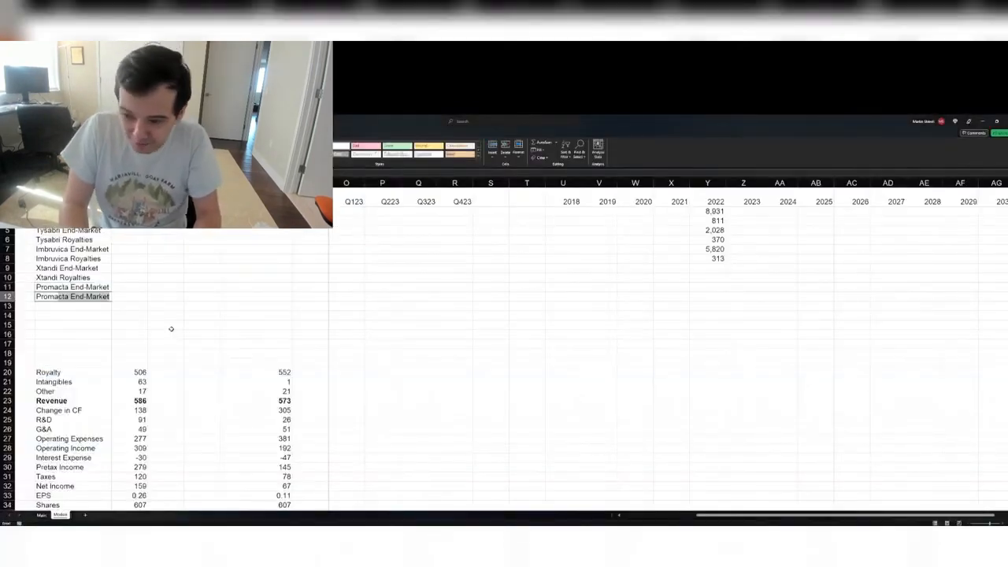
text(Royalties)
key(Return)
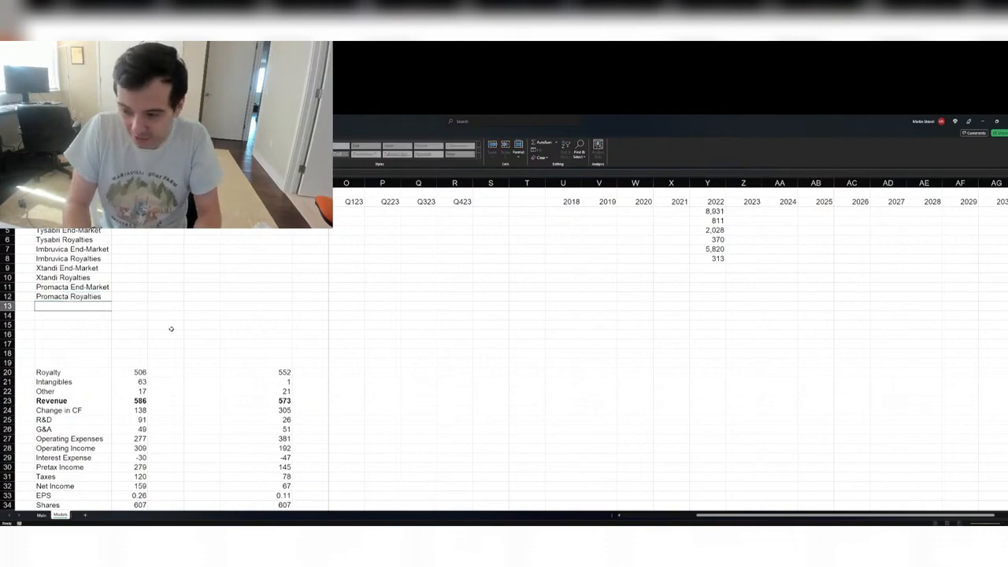
- Enter Xtandi's 2022 end-market sales from the 10-K royalty table, 4,817, in Y9
key(Up)
key(Up)
key(Up)
key(ctrl+Right)
key(ctrl+Left)
key(Up)
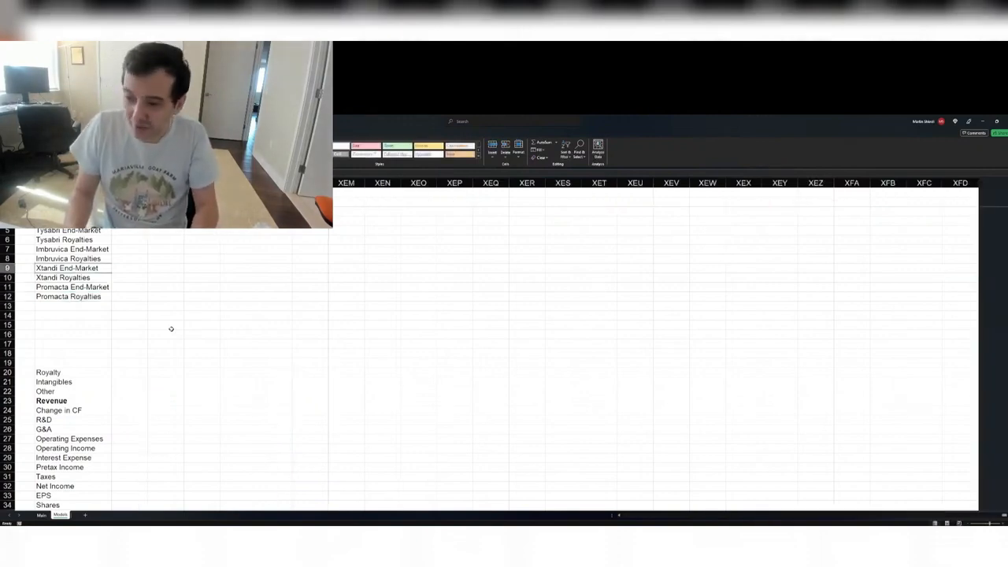
key(Up)
key(ctrl+Right)
key(Left)
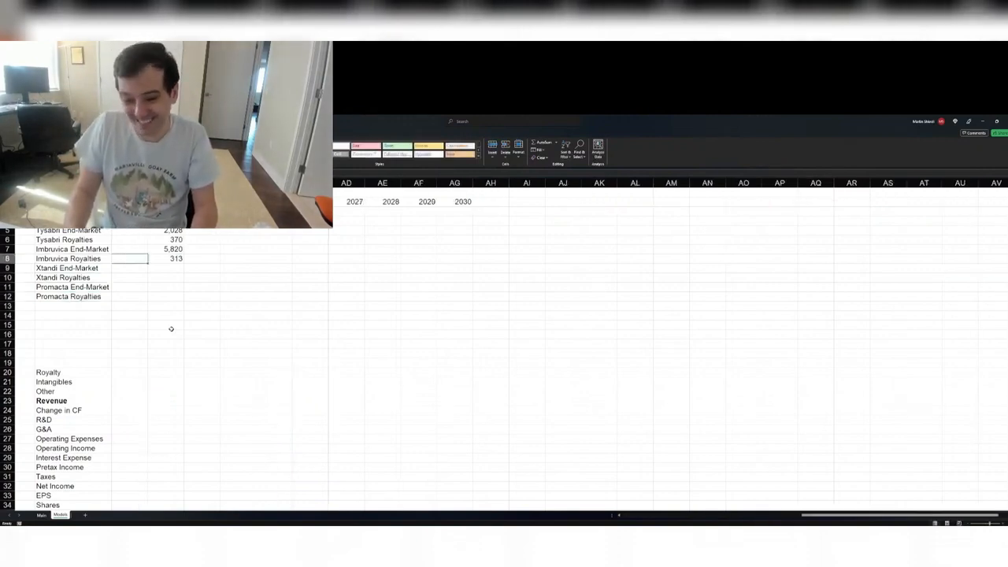
key(Down)
key(Left)
key(Left)
key(Left)
key(Up)
key(Up)
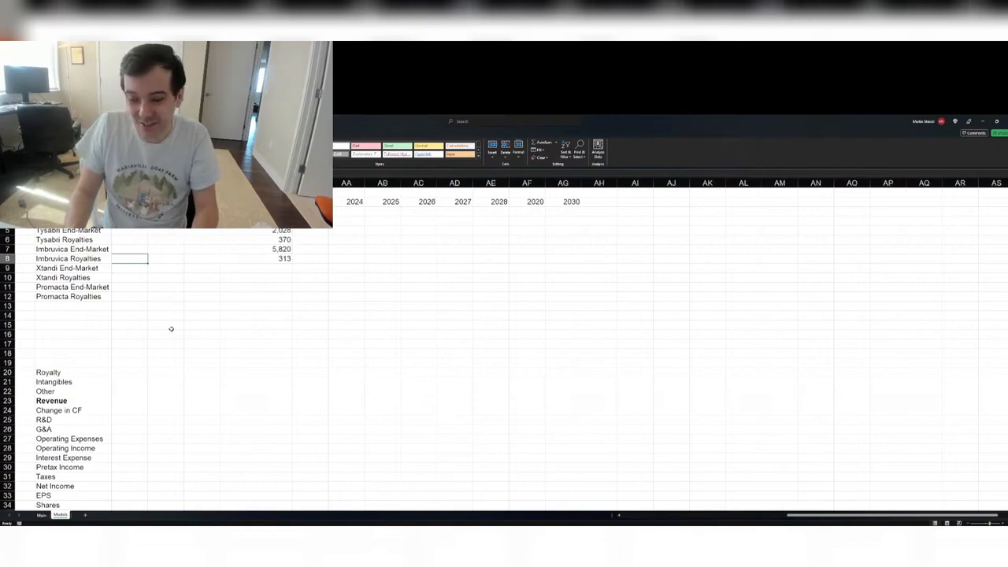
key(ctrl+Right)
key(Down)
key(Down)
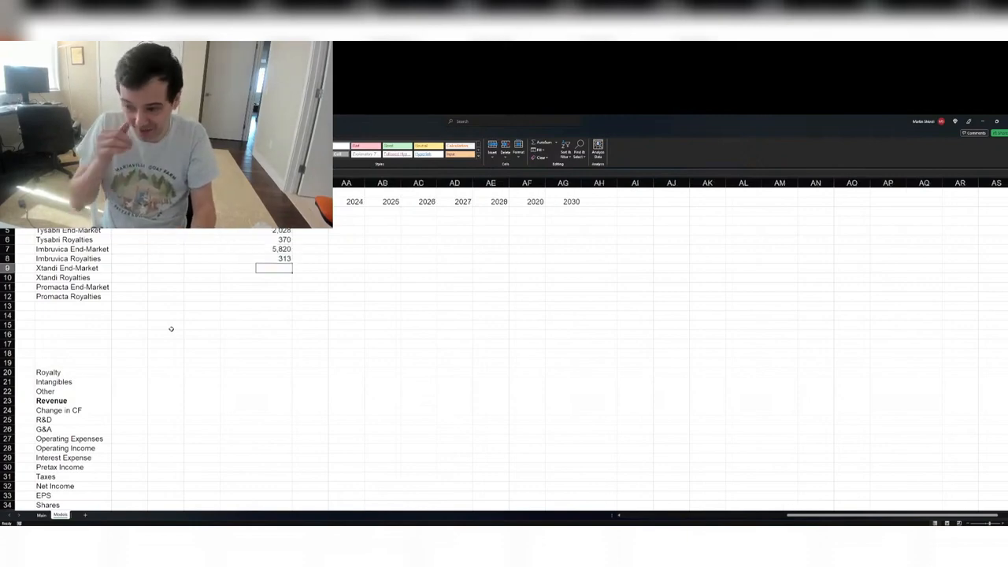
key(alt+Tab)
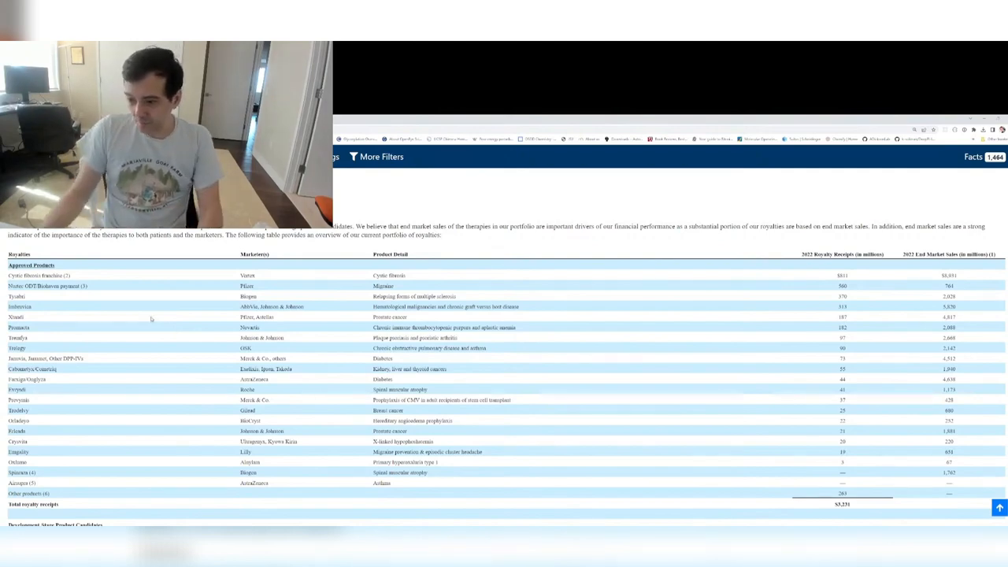
drag(9, 317, 685, 331)
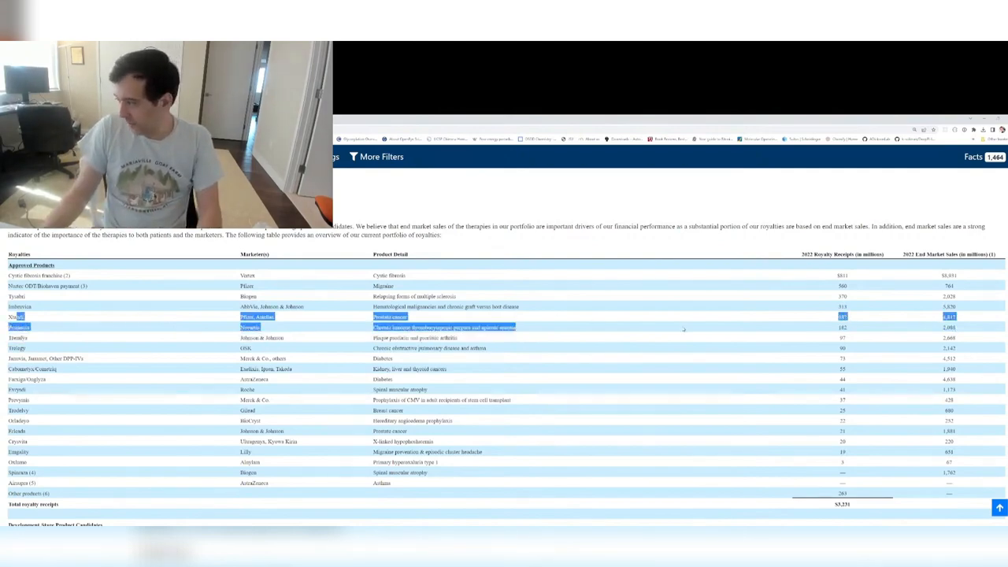
key(alt+Tab)
key(alt+Tab)
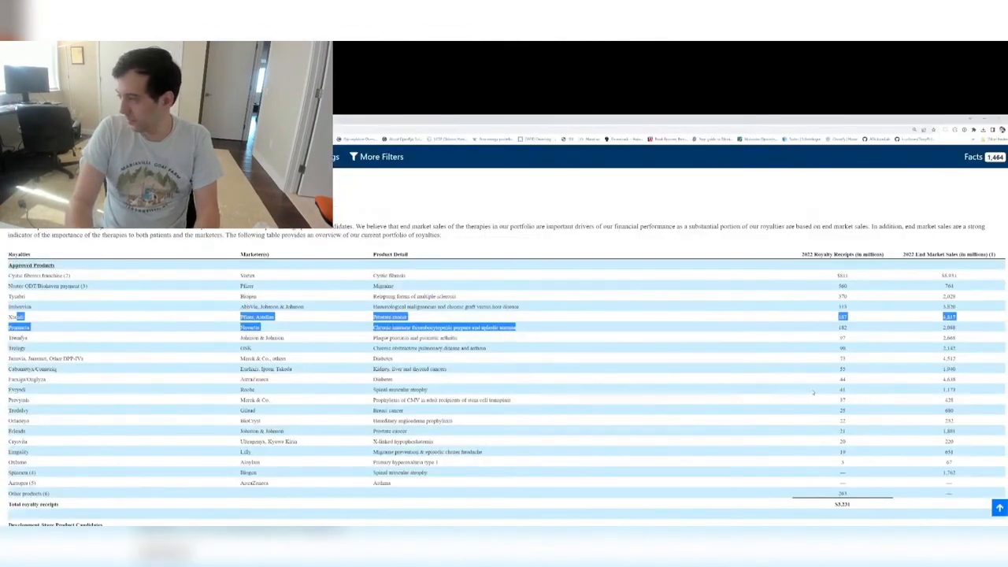
key(alt+Tab)
text(4,817)
key(Return)
- Enter Xtandi's 2022 royalty receipts from the 10-K royalty table, 187, in Y10
key(alt+Tab)
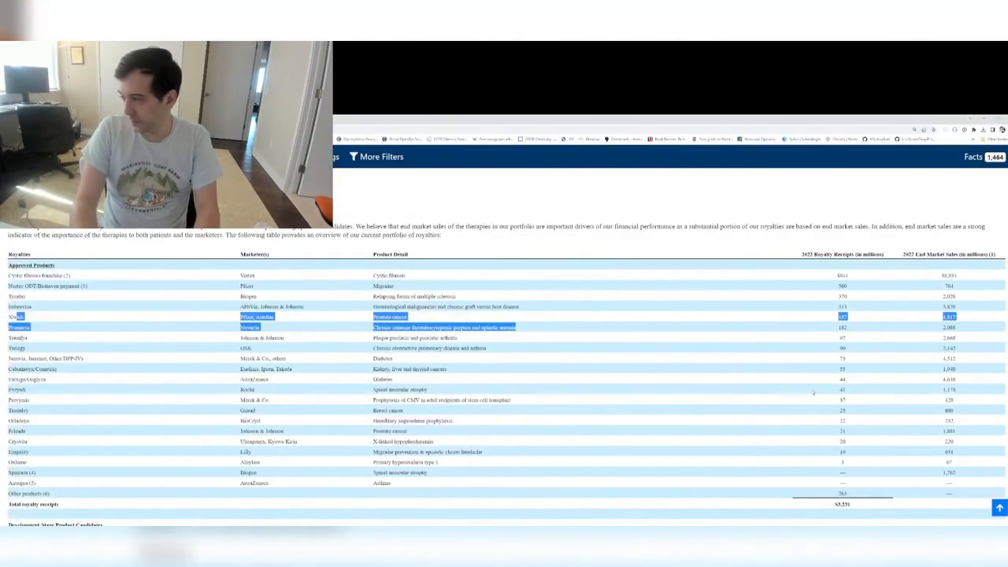
key(alt+Tab)
text(187)
key(Return)
- Enter Promacta's 2022 end-market sales from the 10-K royalty table, 2088, in Y11
key(alt+Tab)
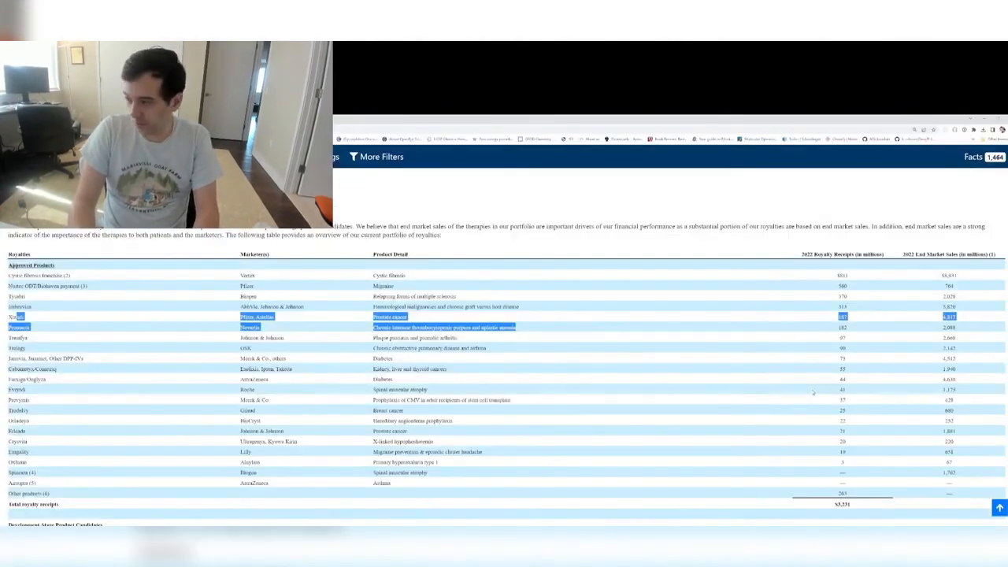
key(alt+Tab)
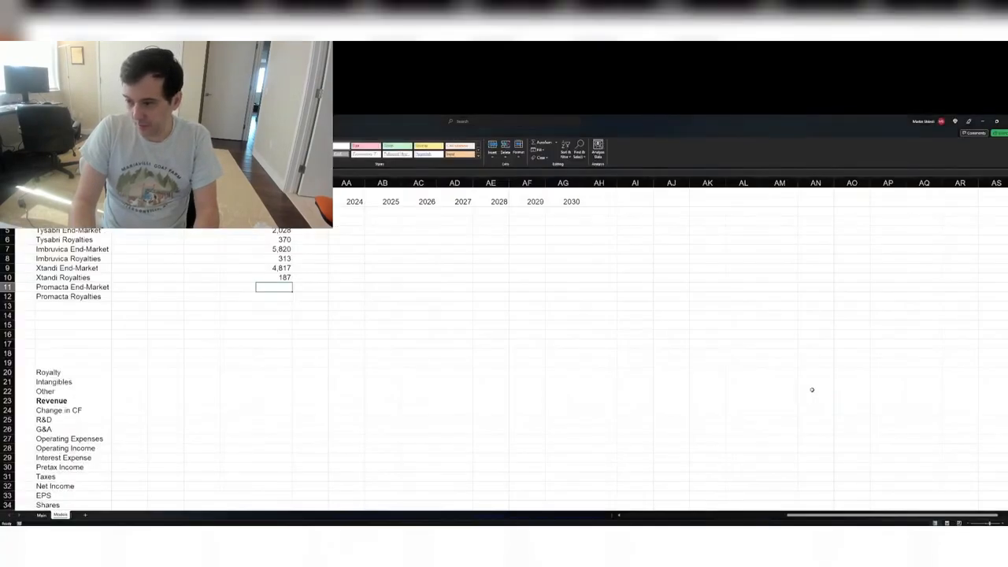
key(alt+Tab)
key(alt+Tab)
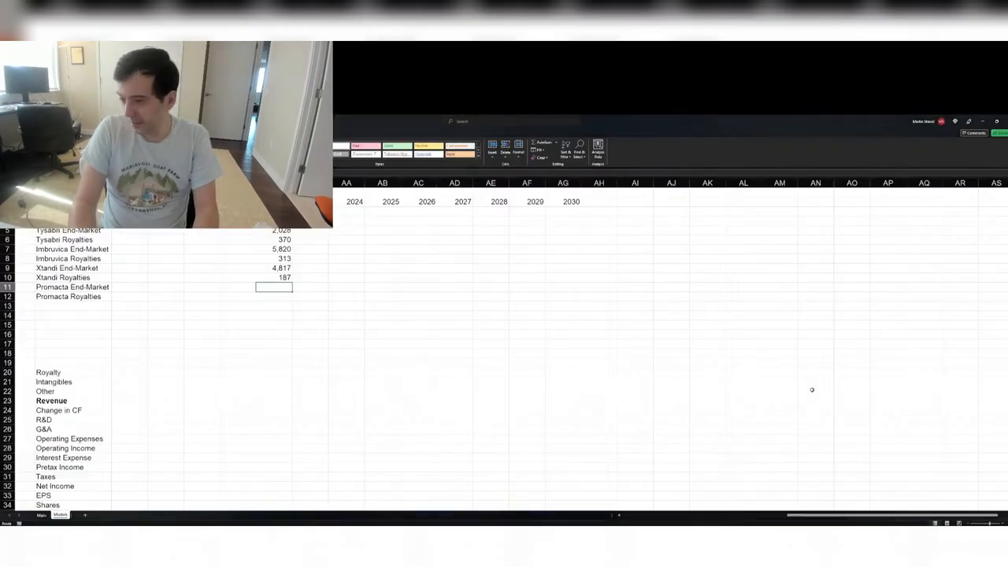
text(2088)
key(Return)
- Enter Promacta's 2022 royalty receipts from the 10-K royalty table, 182, in Y12
key(alt+Tab)
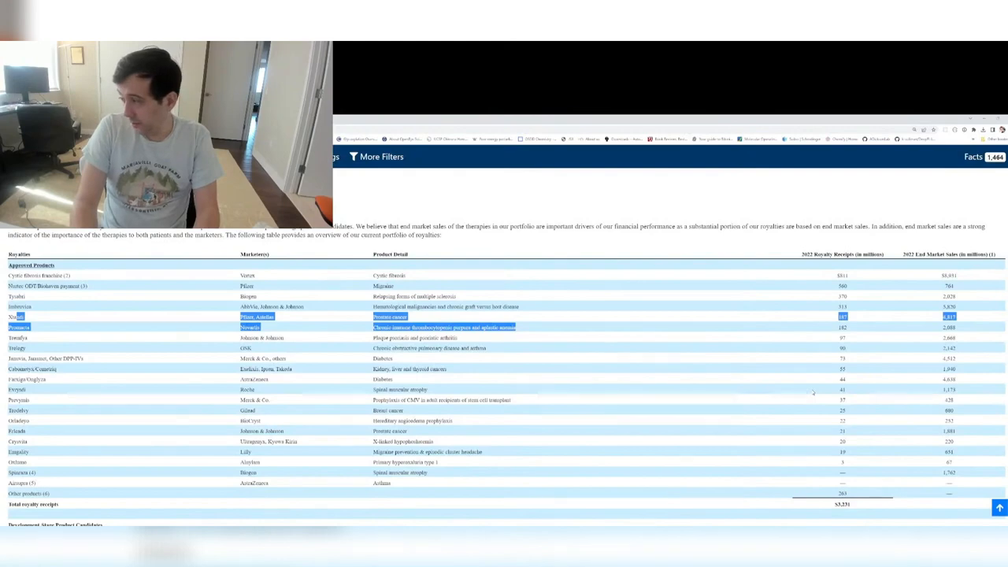
key(alt+Tab)
text(182)
key(Return)
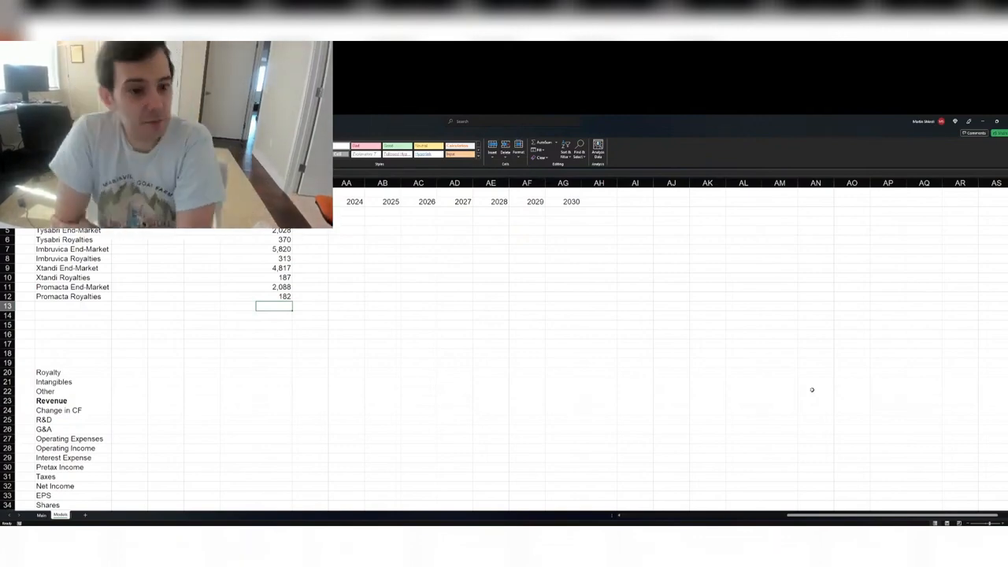
- Look up the product after Promacta in the 10-K royalty table and label B13 "Tremfya End_market"
key(alt+Tab)
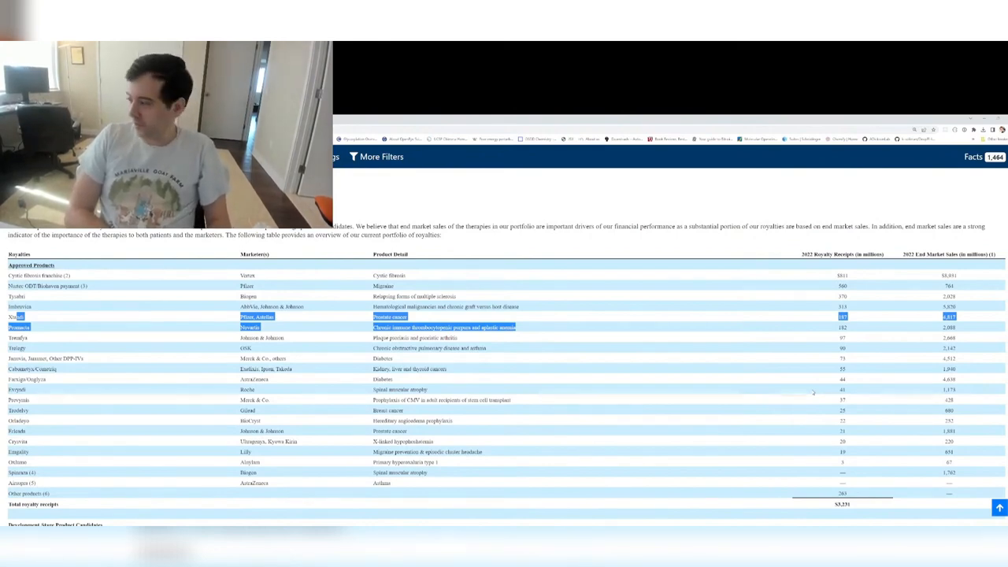
key(alt+Tab)
key(alt+Tab)
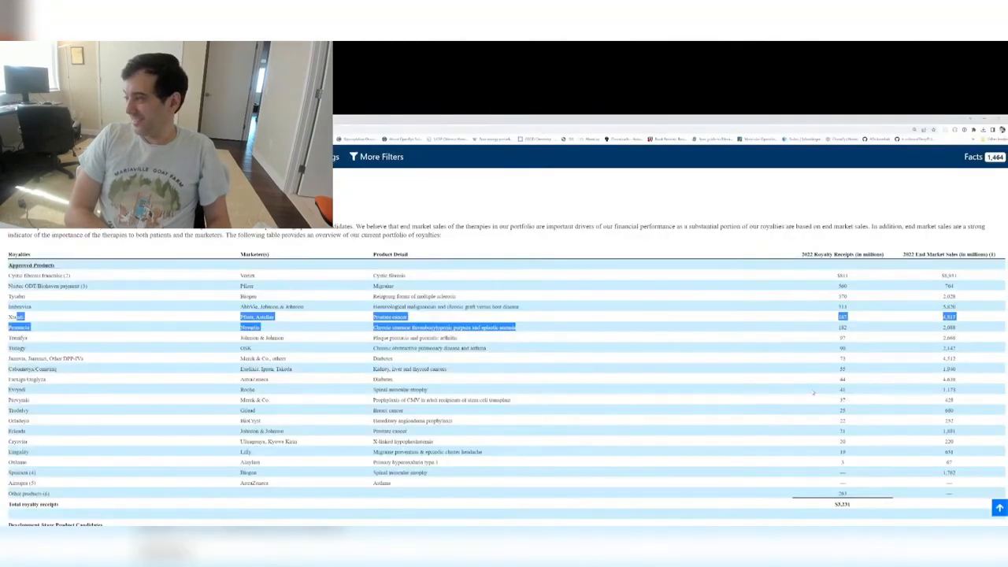
key(alt+Tab)
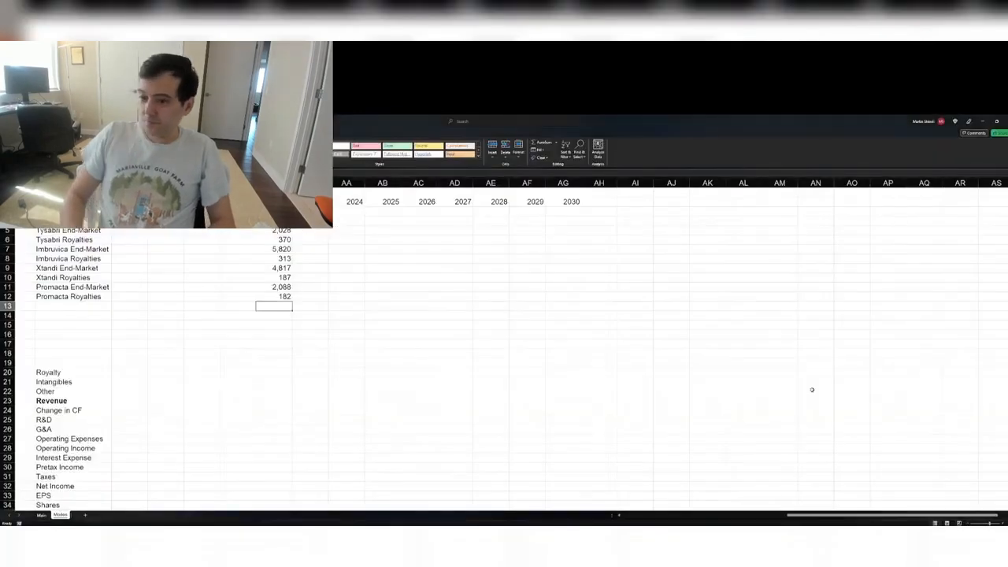
key(Up)
key(ctrl+Left)
key(Right)
key(ctrl+Right)
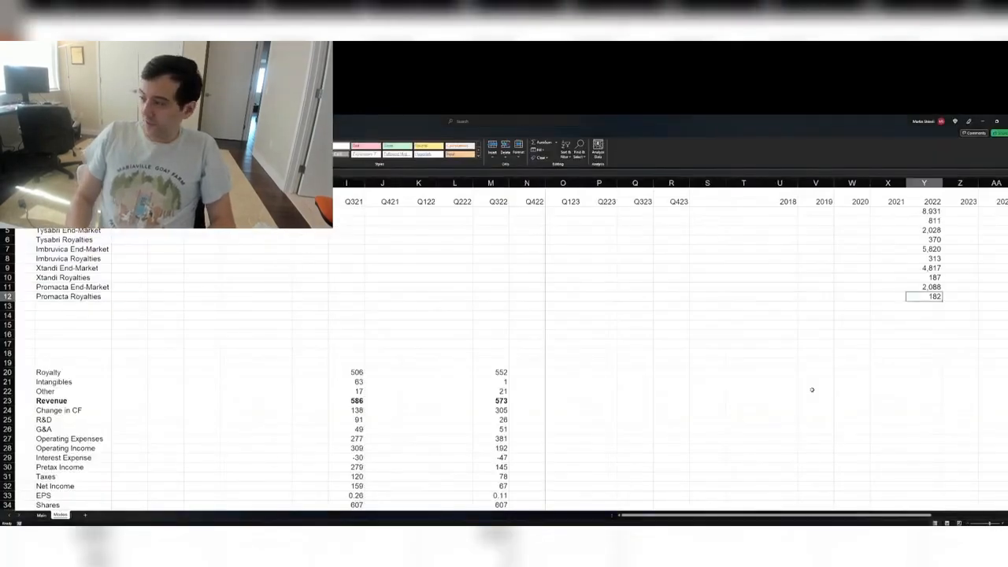
key(Down)
key(ctrl+Left)
text(Tremf)
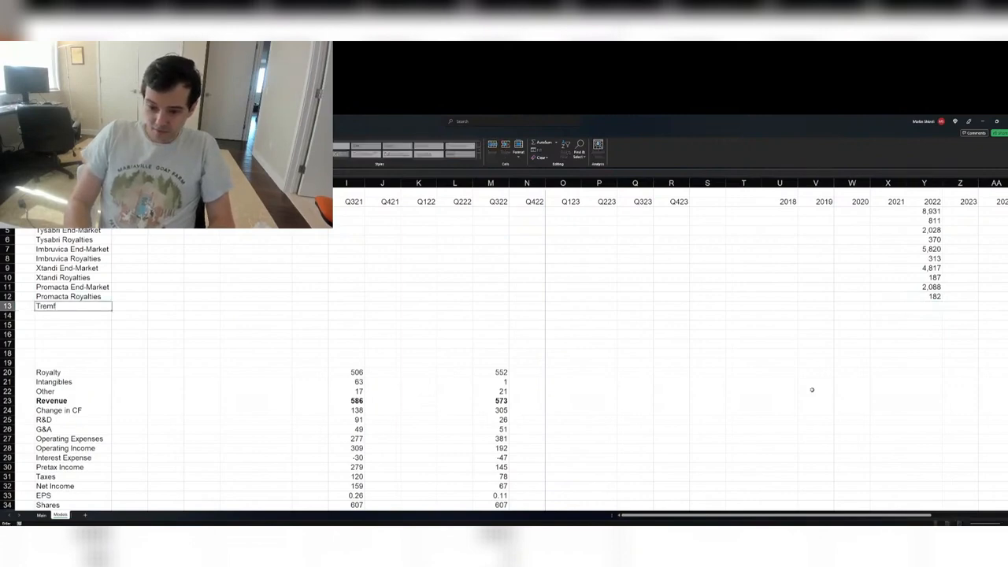
text(ya End_market')
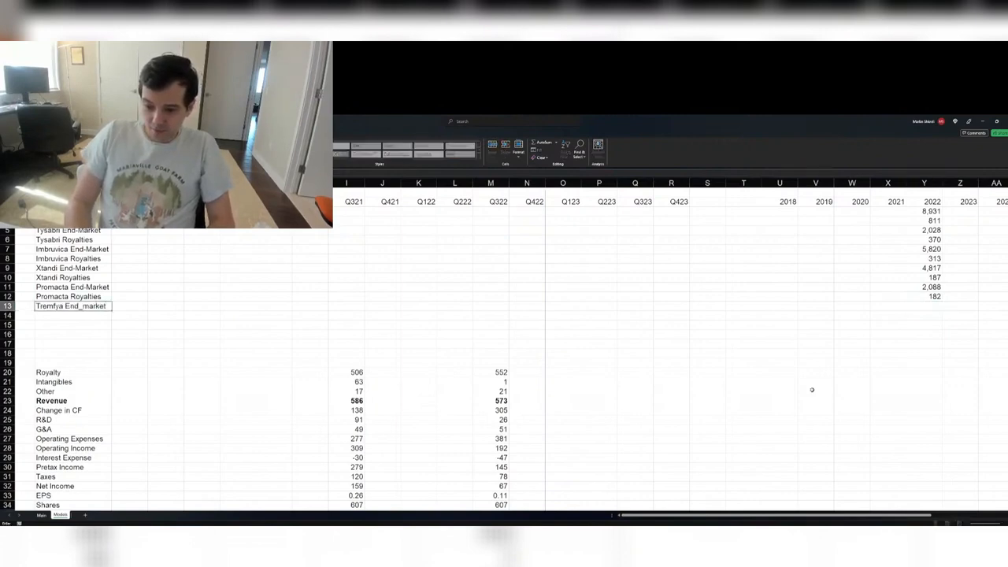
key(Return)
- Correct the label in B13 to "Tremfya End-Market"
key(Up)
key(F2)
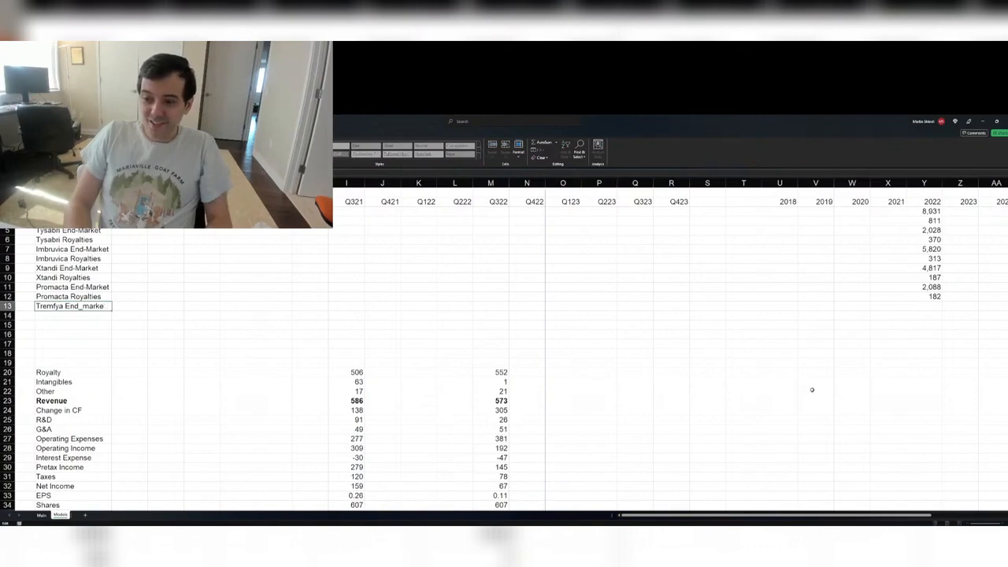
key(BackSpace)
key(BackSpace)
key(BackSpace)
key(BackSpace)
key(BackSpace)
text(Market)
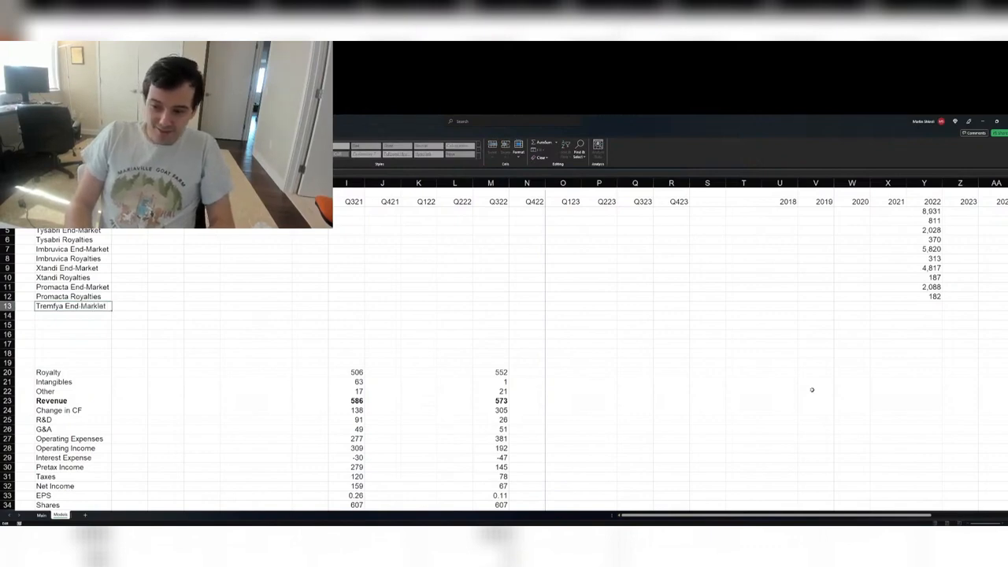
key(Return)
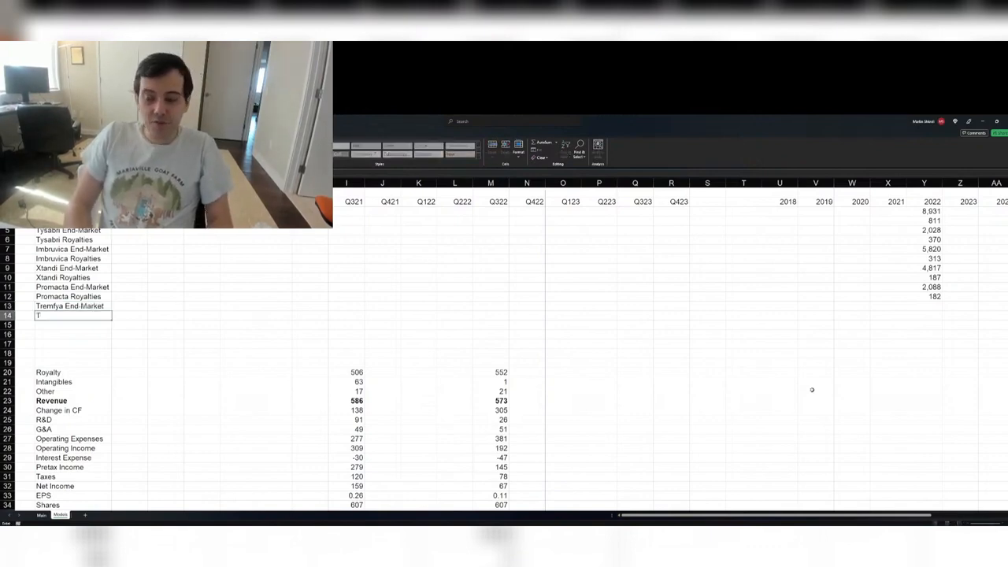
- Label B14 "Tremfya Royalties", replacing the autocompleted ending
text(Tremfya)
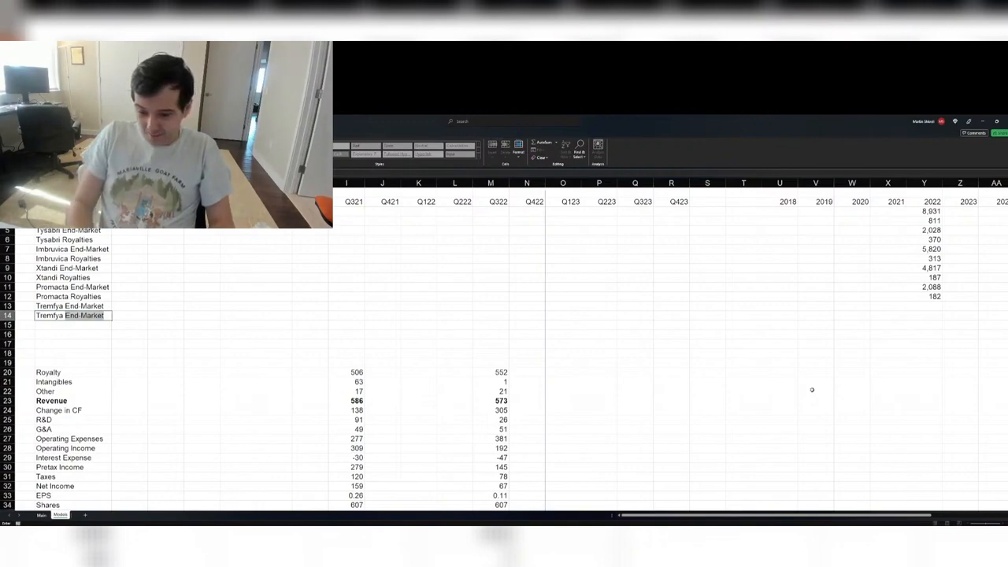
key(BackSpace)
key(BackSpace)
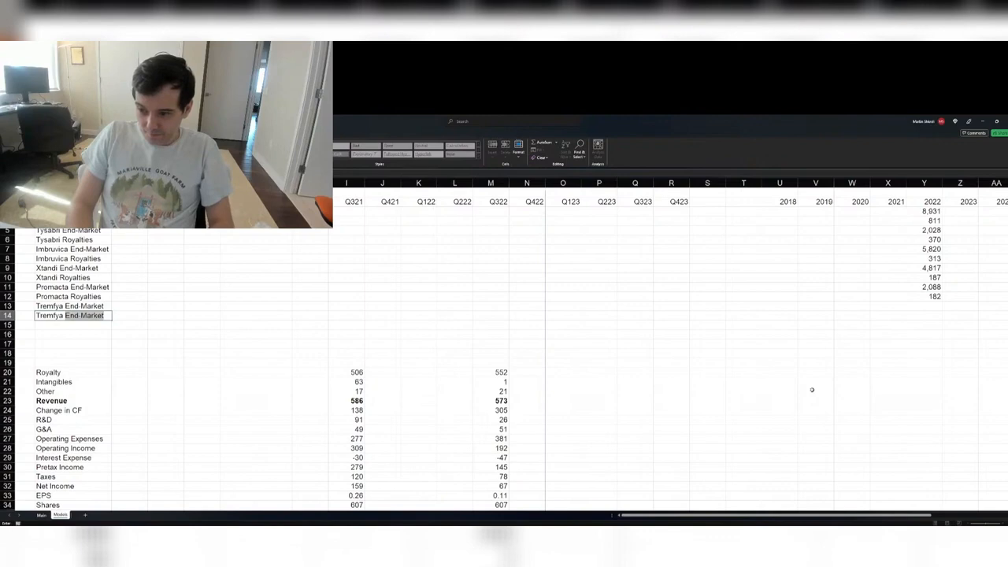
text(Ropy)
key(BackSpace)
key(BackSpace)
text(ya)
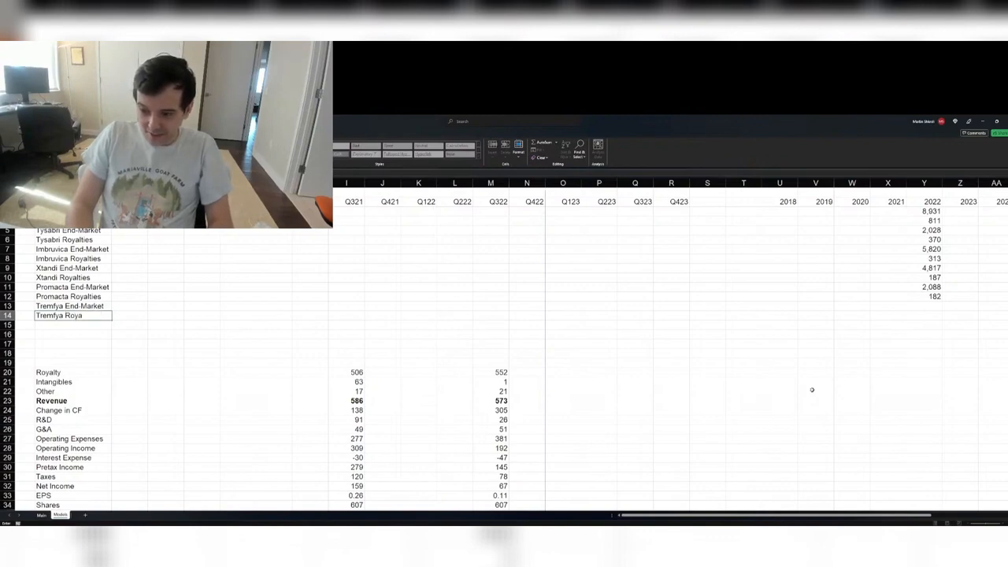
text(lties)
- Enter Tremfya's 2022 end-market sales from the 10-K royalty table, 2668, in Y13
key(Up)
key(Up)
key(ctrl+Right)
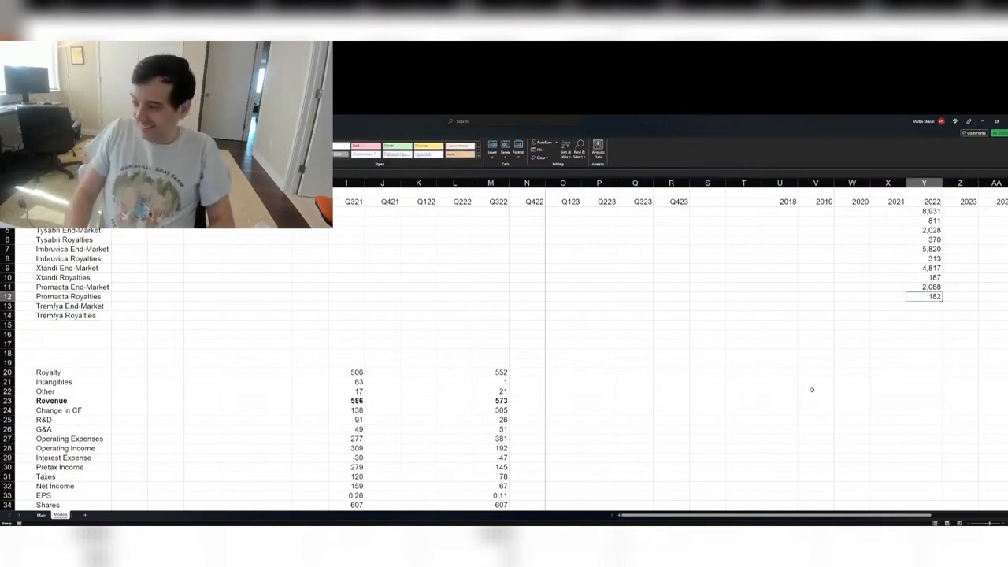
key(alt+Tab)
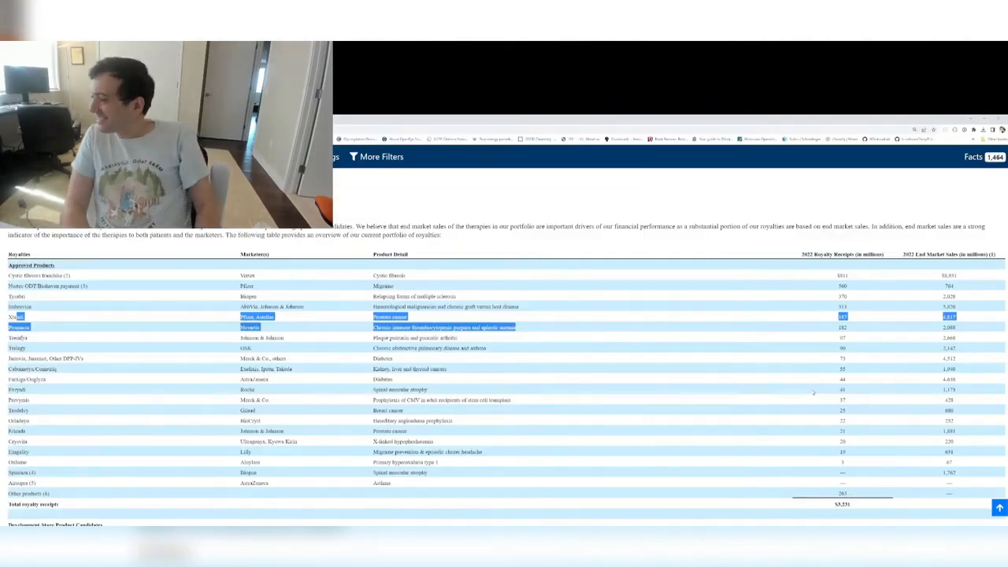
key(alt+Tab)
text(2668)
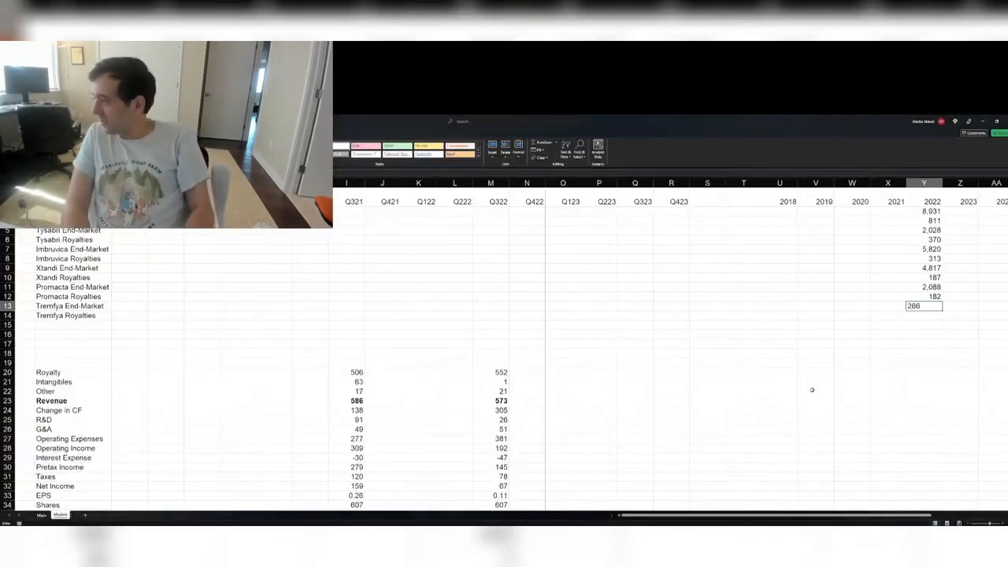
key(Return)
- Enter Tremfya's 2022 royalty receipts from the 10-K royalty table, 97, in Y14
key(alt+Tab)
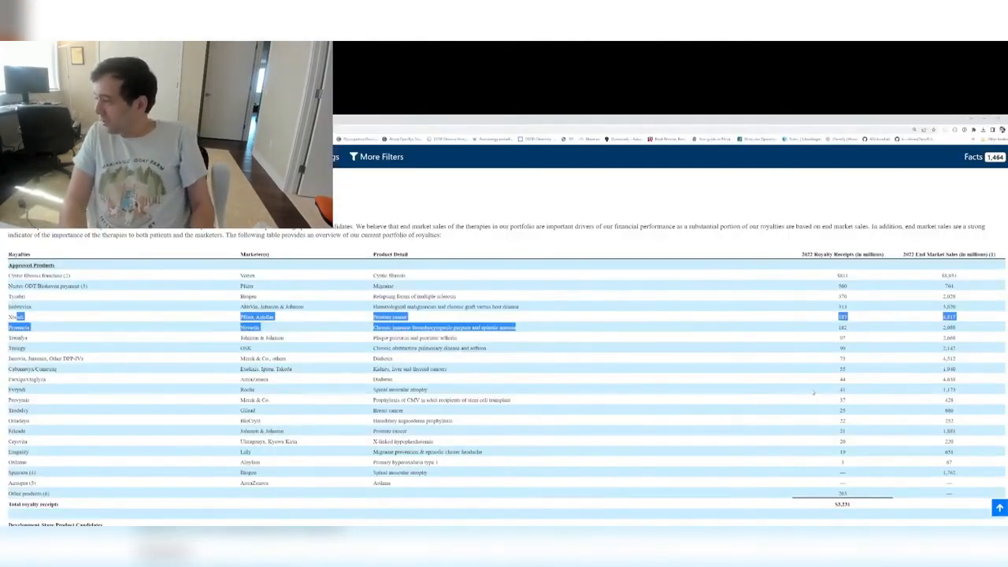
key(alt+Tab)
text(97)
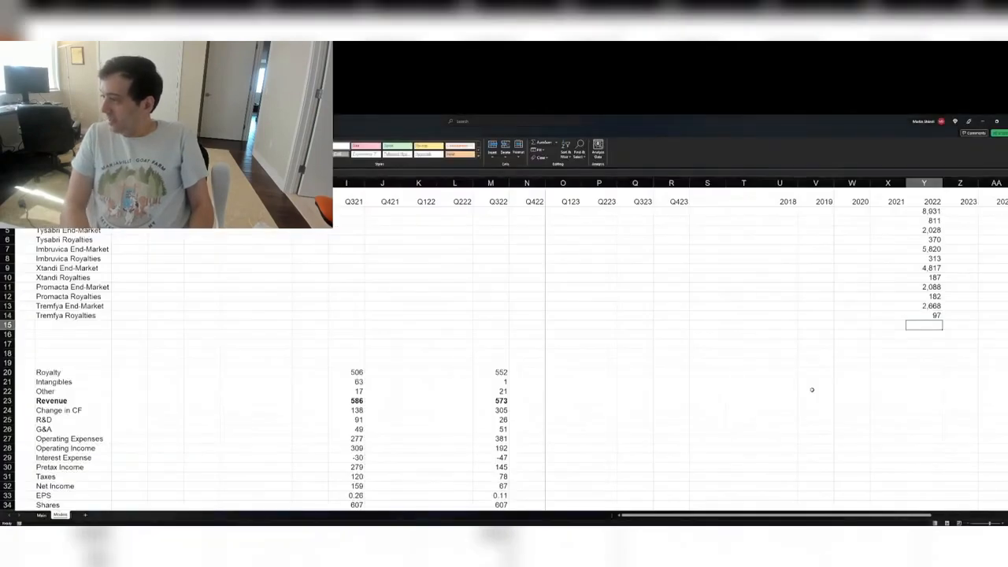
key(ctrl+Left)
key(ctrl+Right)
key(Up)
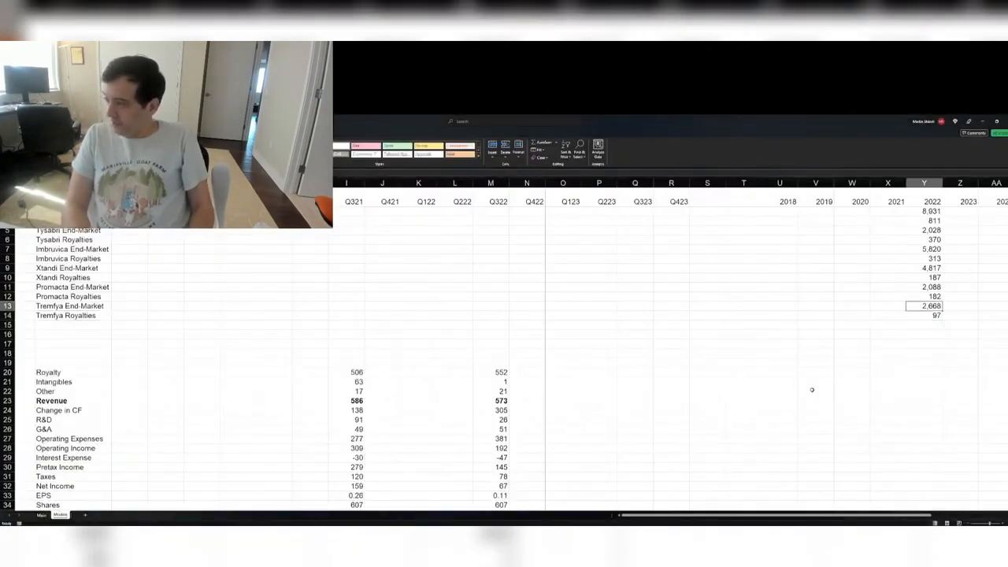
- Look up the product after Tremfya in the 10-K royalty table and label B15 "Trelegy"
key(Down)
key(Down)
key(alt+Tab)
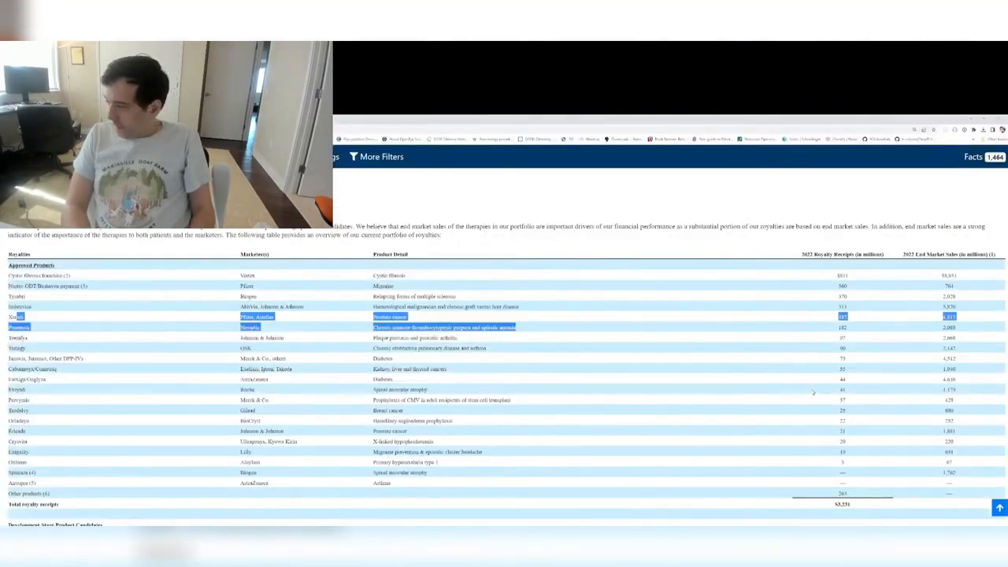
key(alt+Tab)
key(Home)
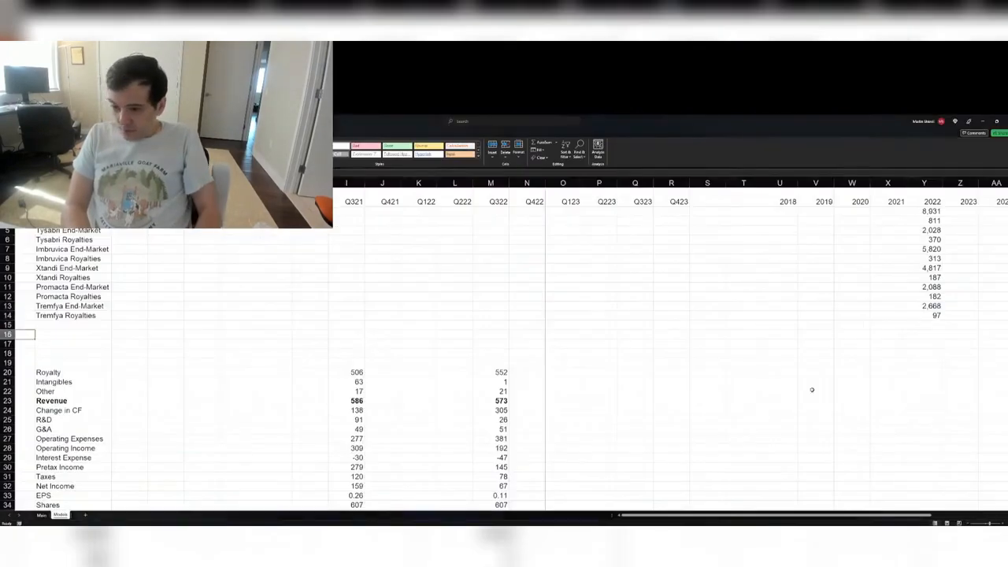
text(Trele)
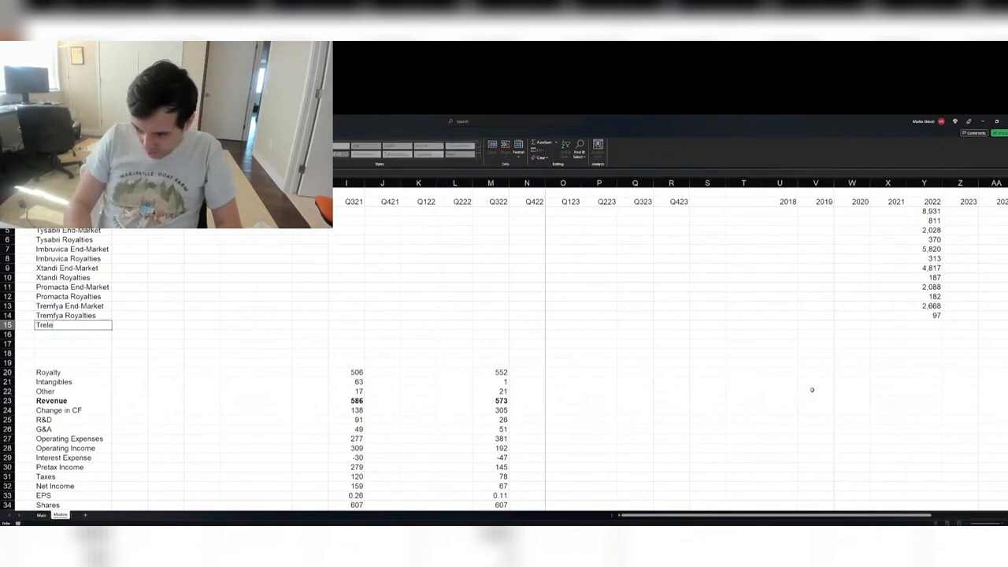
text(gy)
key(Return)
- Look up the product after Trelegy in the 10-K royalty table and label B16 "Januvia"
key(alt+Tab)
key(alt+Tab)
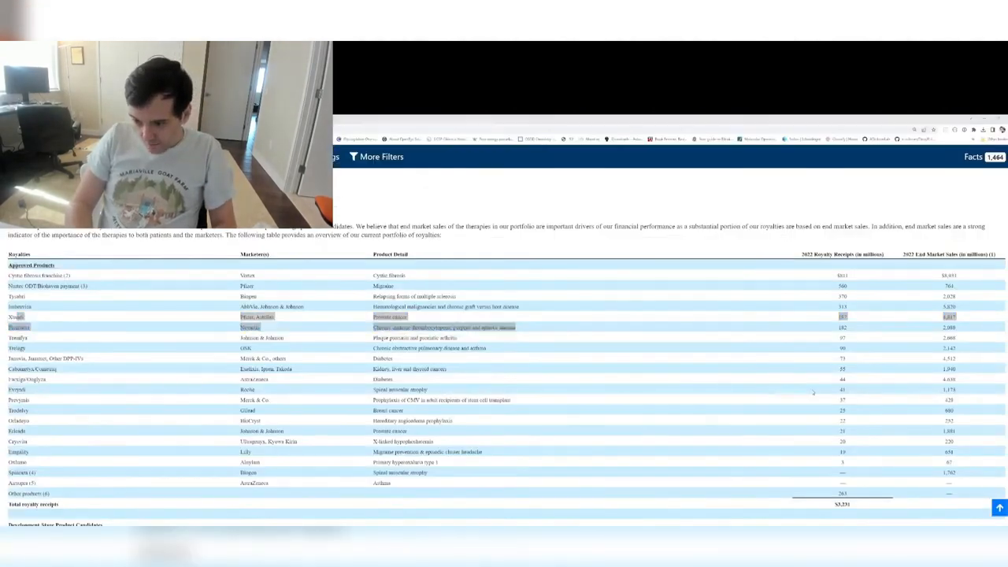
text(Juni)
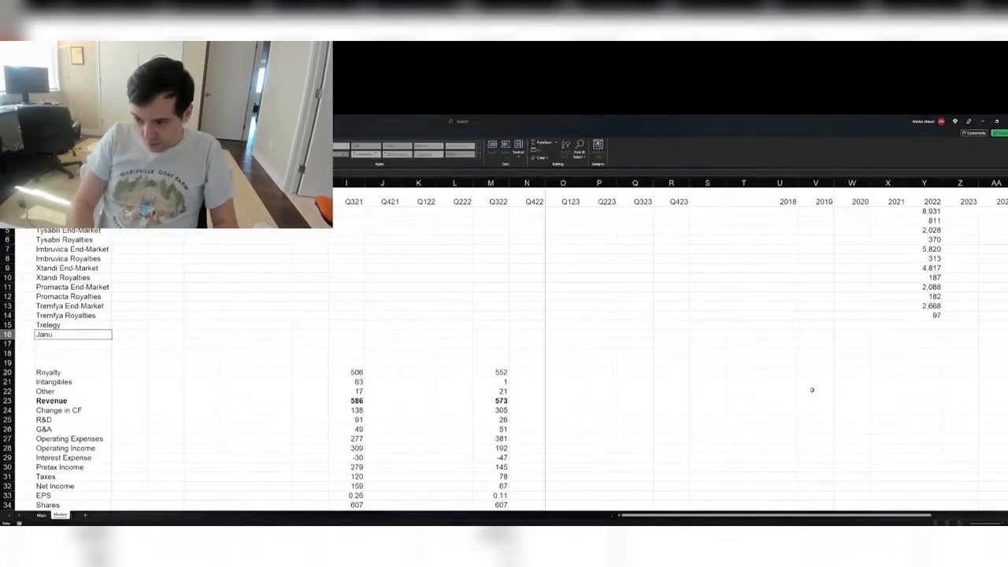
key(BackSpace)
text(uvia)
key(Return)
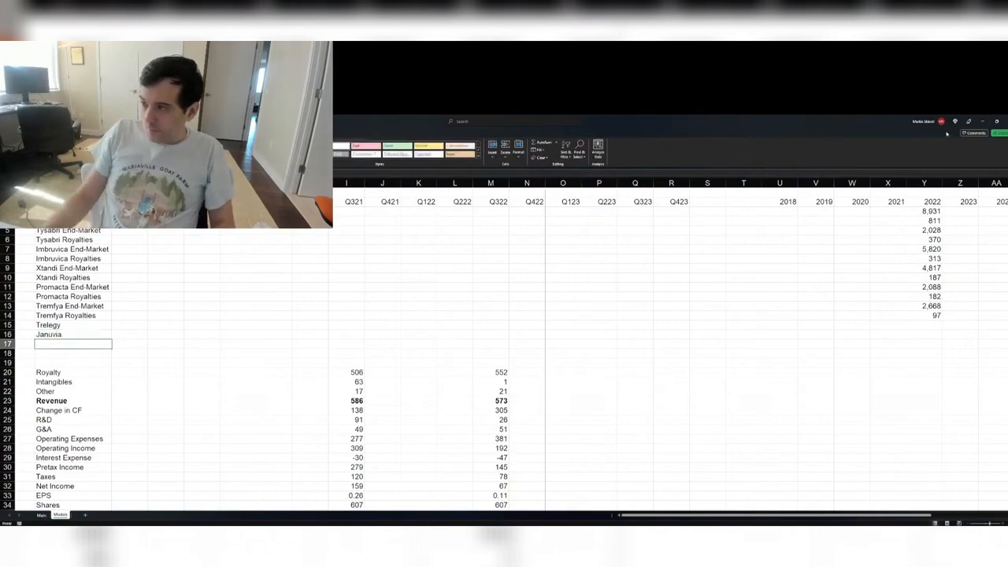
- Arrange the 10-K browser window and the workbook side by side, with the full approved-products royalty table in view
drag(667, 118, 651, 176)
double_click(650, 175)
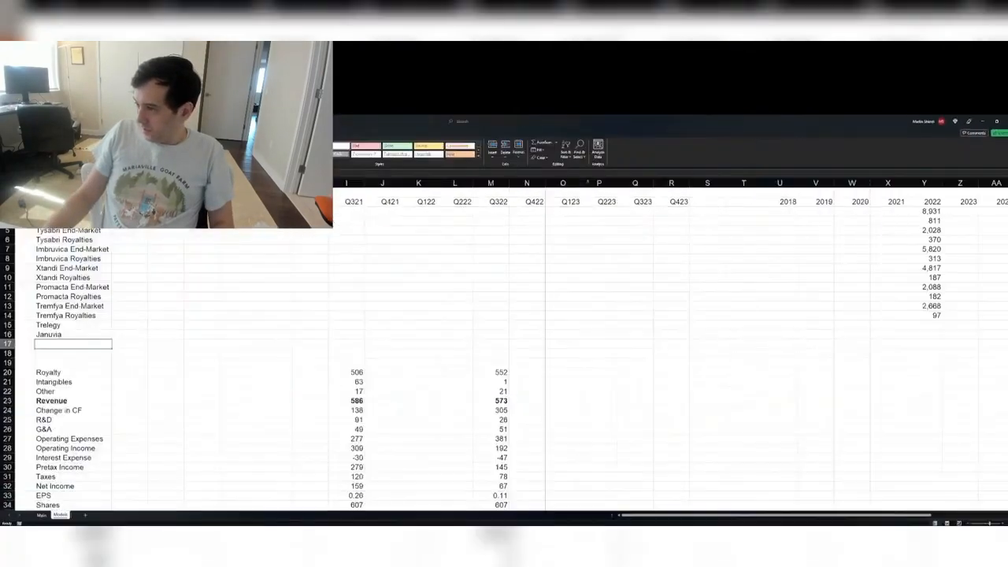
drag(356, 116, 523, 128)
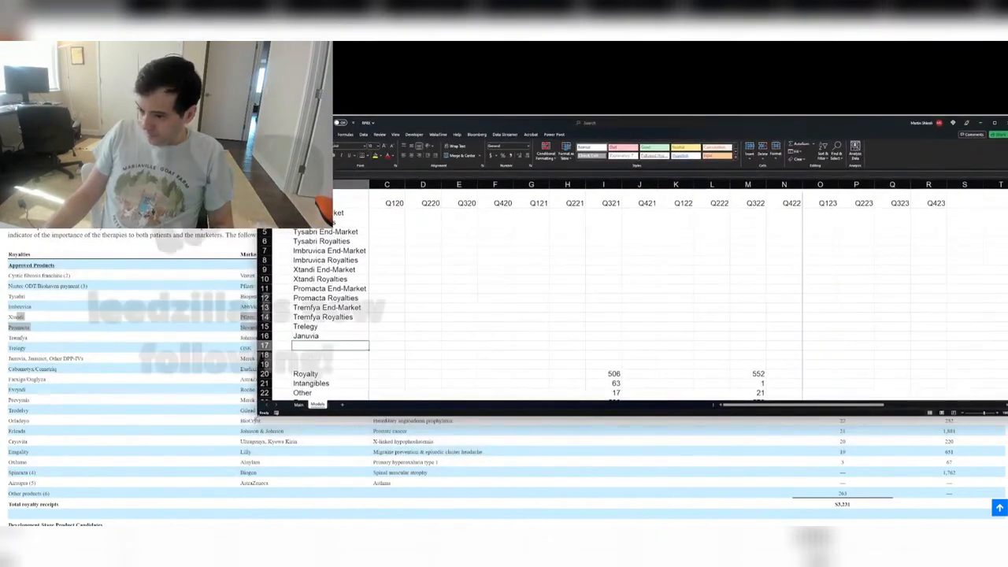
drag(258, 418, 608, 524)
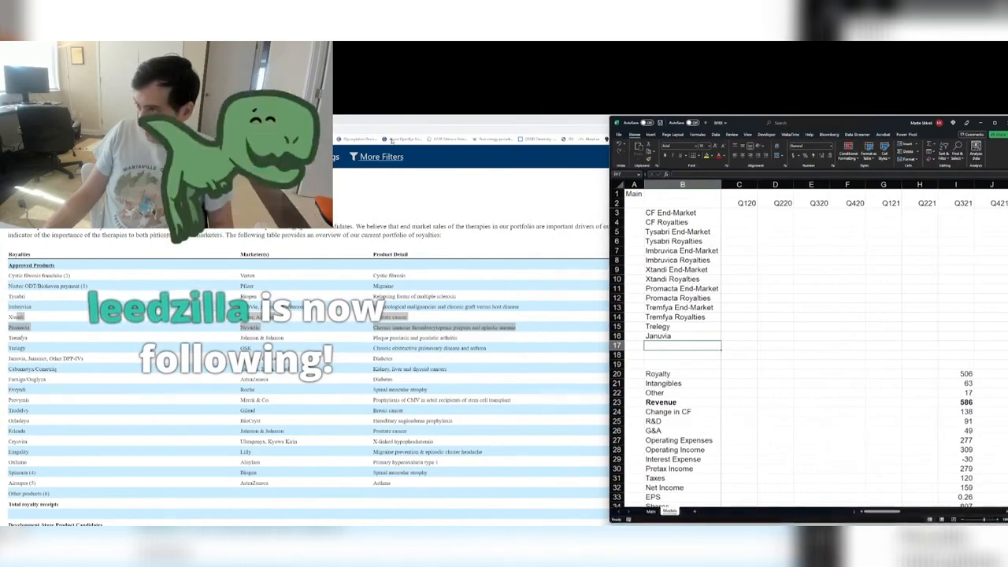
drag(504, 119, 475, 158)
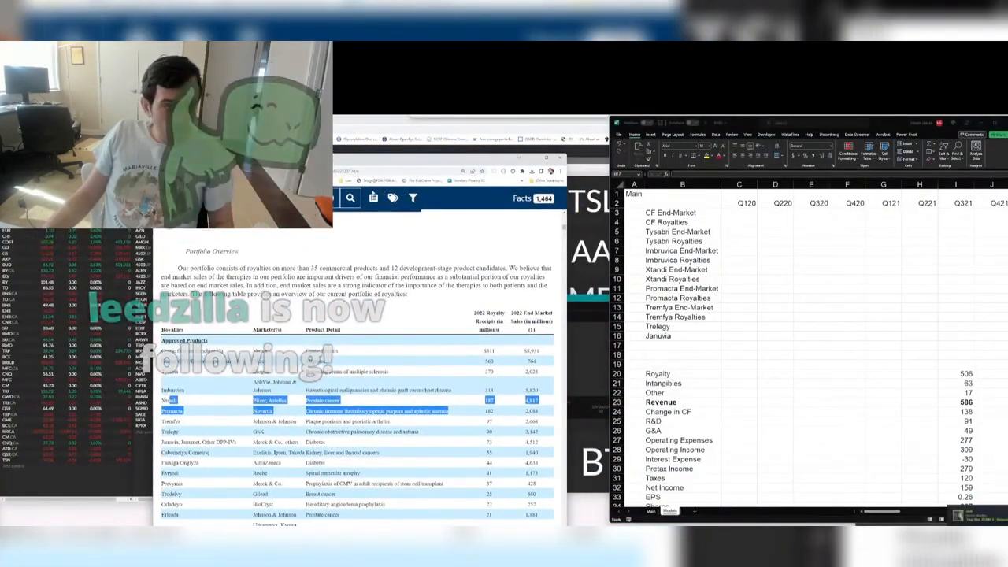
drag(474, 158, 374, 141)
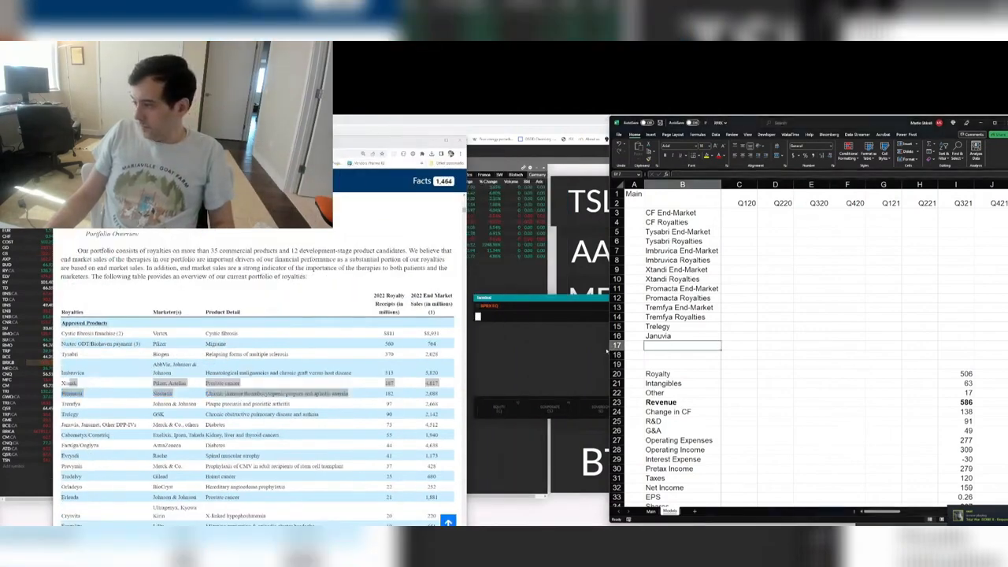
drag(610, 345, 468, 345)
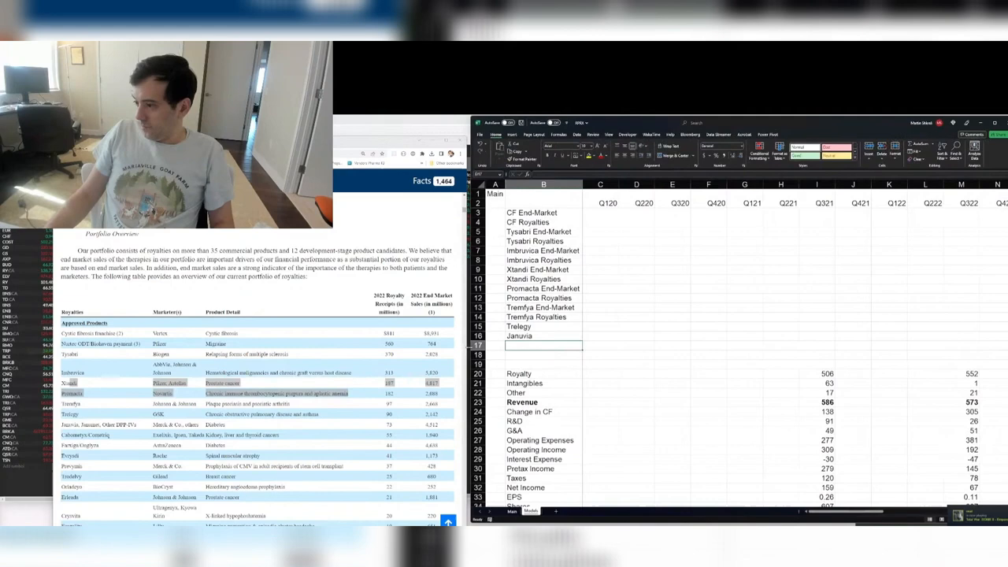
click(754, 372)
scroll(775, 371, down, 3)
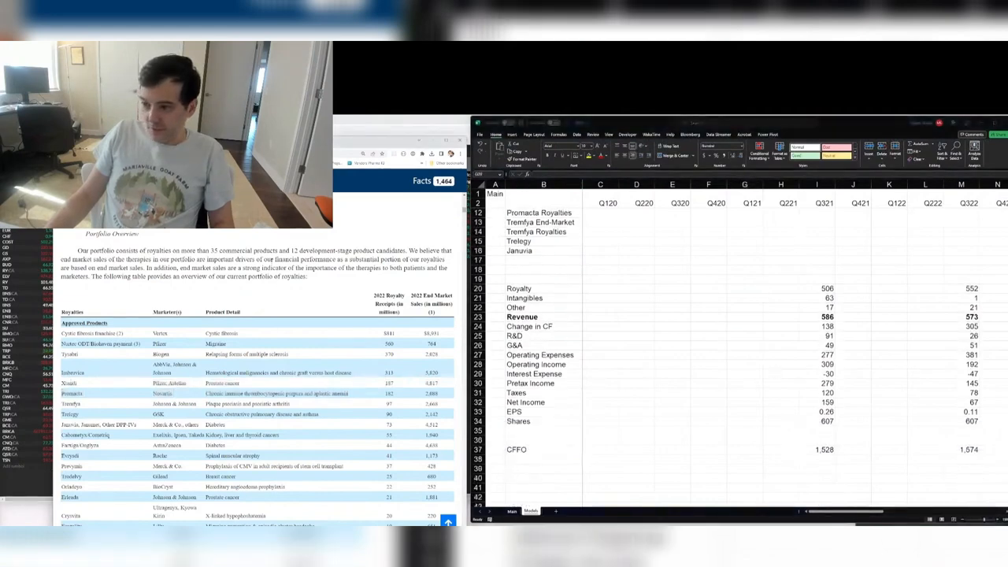
scroll(260, 378, down, 2)
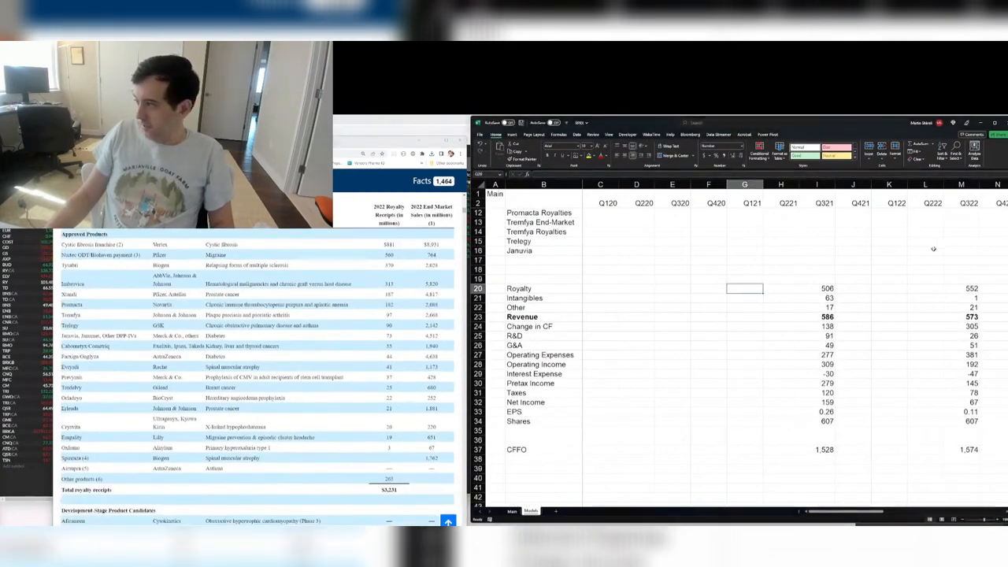
- Enter the 2022 royalty receipts for Trelegy, 90, and Januvia, 73, in Y15 and Y16
click(948, 242)
key(Right)
key(Right)
key(Right)
key(Right)
key(Right)
key(Right)
key(Right)
key(Right)
key(Right)
key(Right)
scroll(714, 300, up, 3)
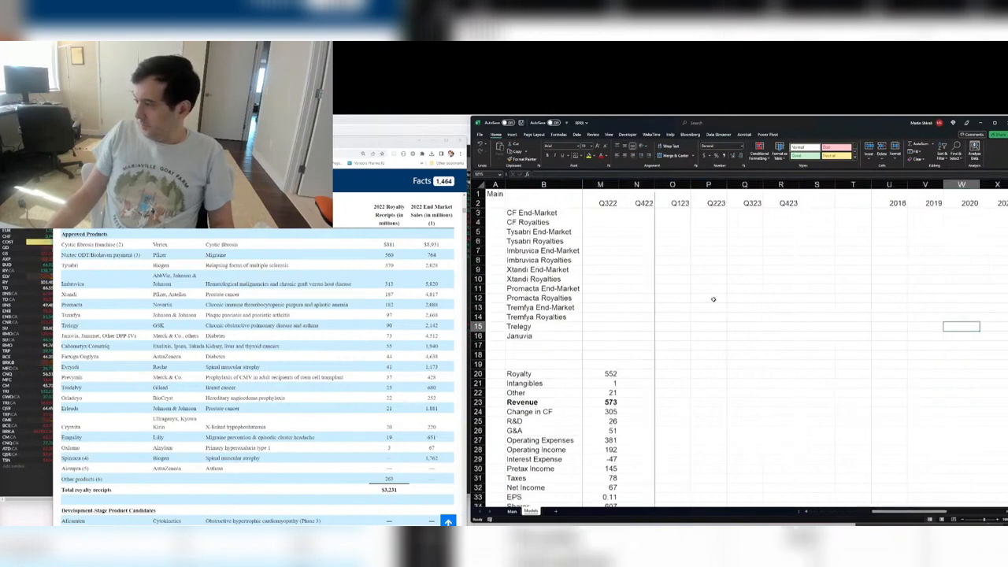
click(741, 317)
key(Right)
key(Right)
key(Right)
key(Right)
key(Right)
key(Right)
key(Right)
key(Right)
key(Right)
key(Right)
key(Right)
key(Right)
key(Right)
key(Right)
key(Right)
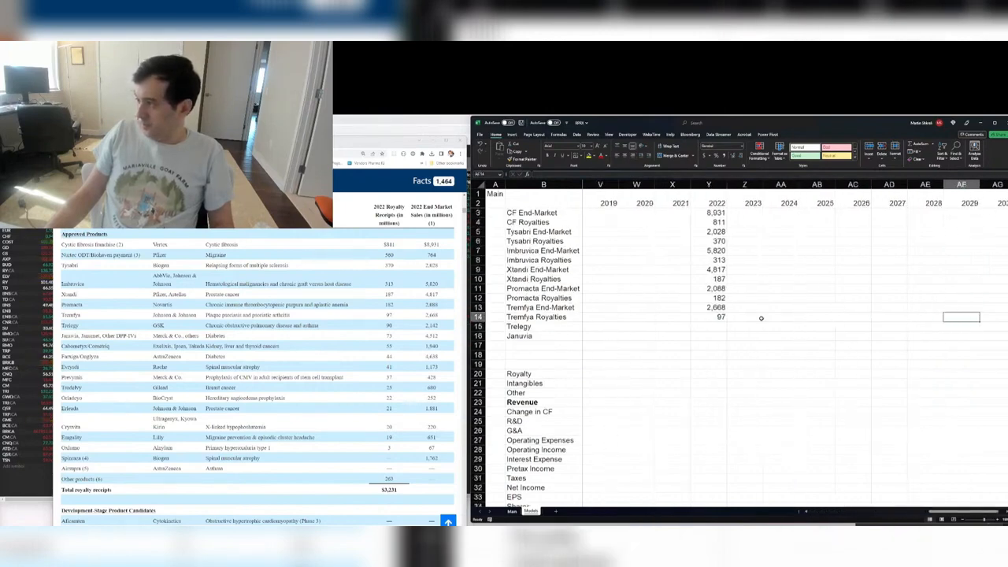
click(712, 325)
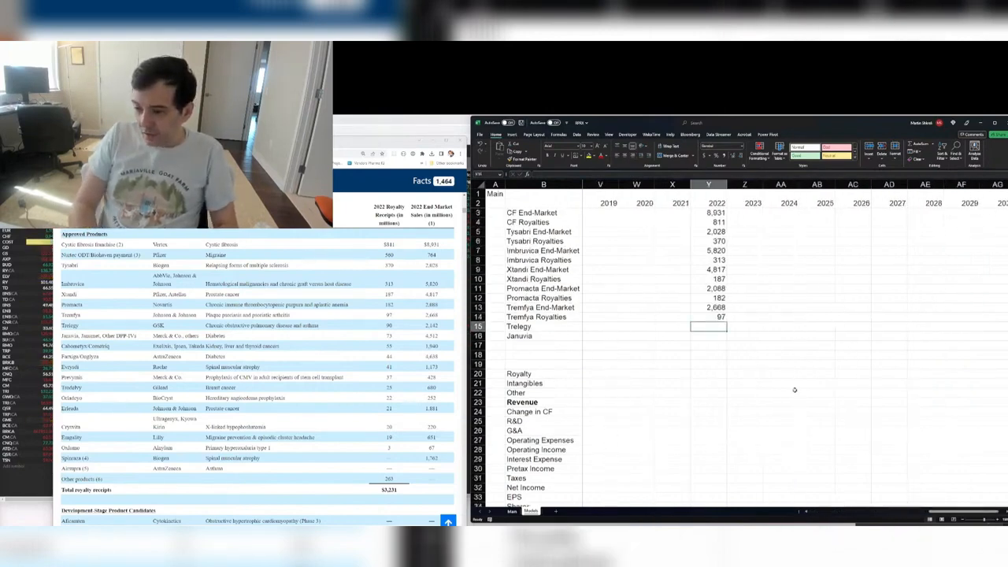
text(90)
key(Return)
text(73)
key(Return)
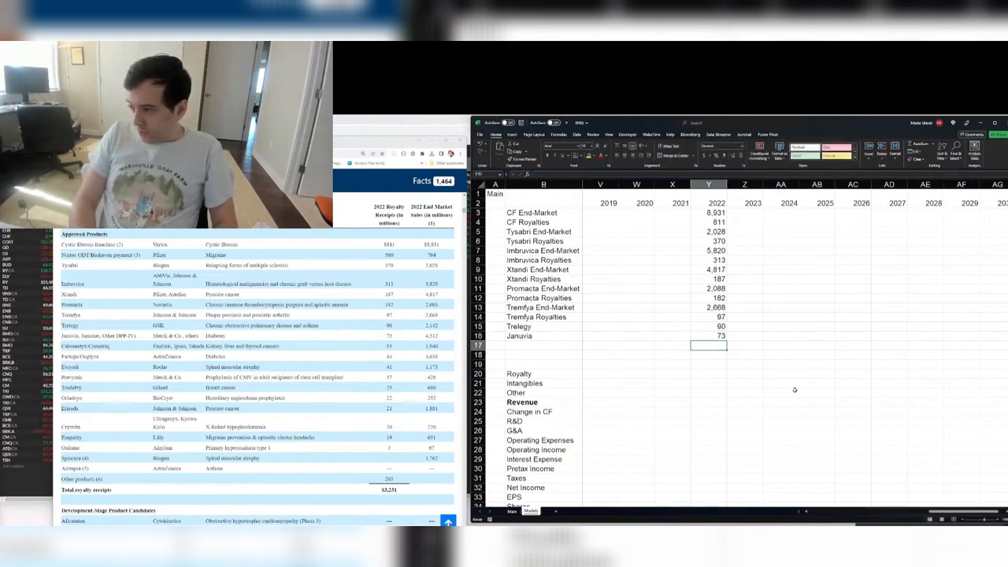
- Enter the next two products' 2022 royalty receipts from the 10-K table, 55 and 44, in Y17 and Y18
text(55)
key(Return)
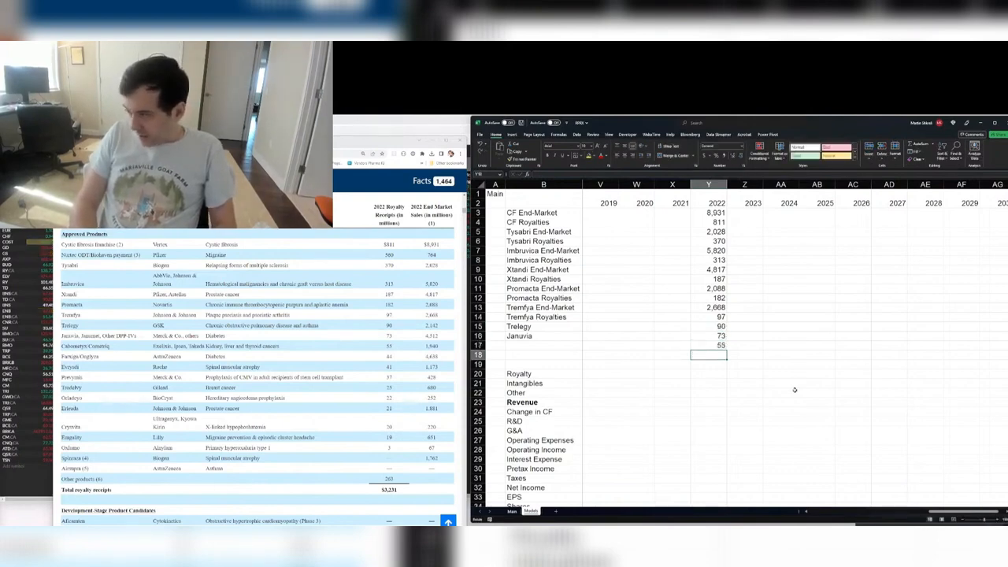
text(44)
key(Return)
- Insert three rows at row 19 and one at row 20, entering the next royalty receipts, 41, 37 and 25, in Y19:Y21
key(shift+space)
key(ctrl+shift+equal)
key(ctrl+shift+equal)
key(ctrl+shift+equal)
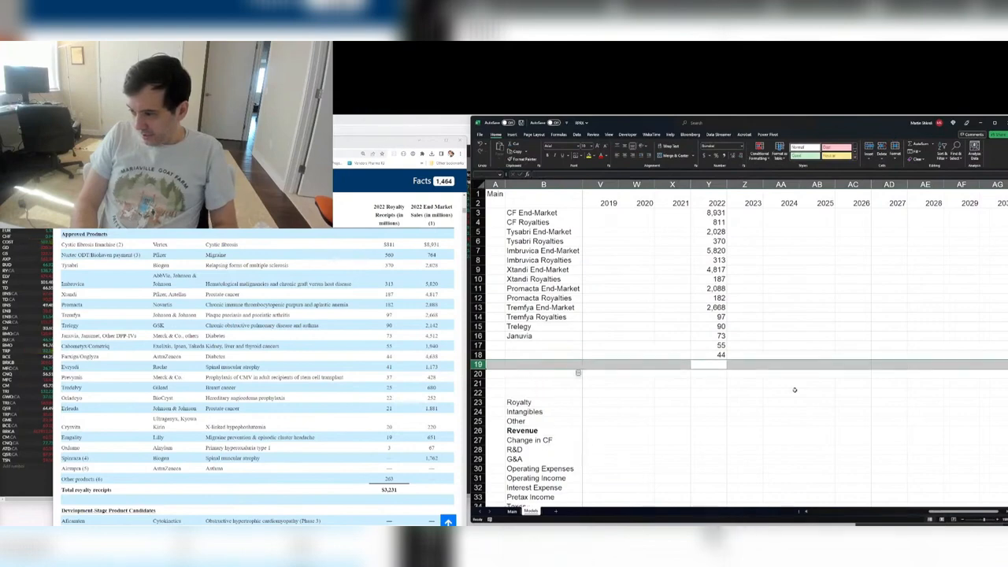
text(41)
key(Return)
key(shift+space)
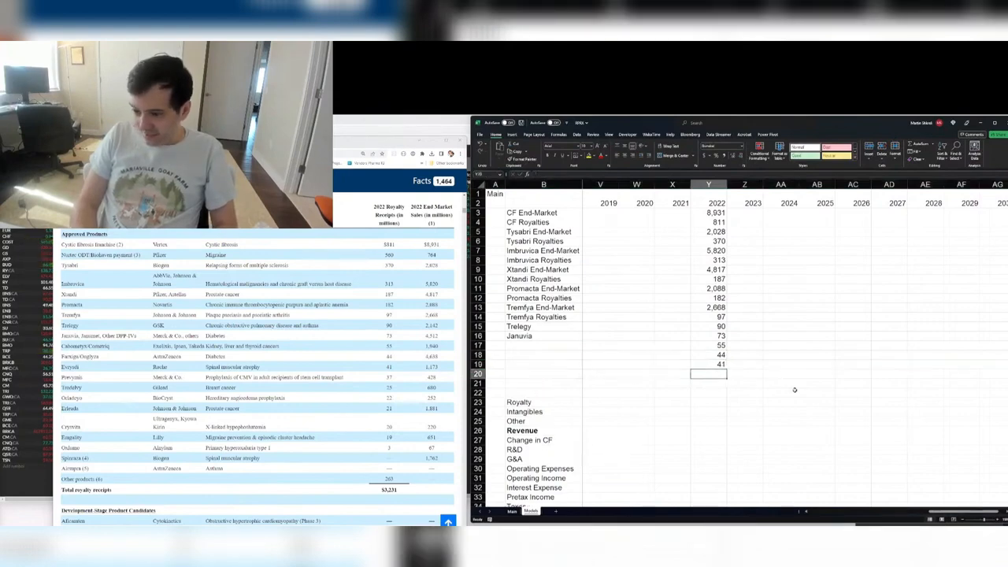
key(ctrl+shift+equal)
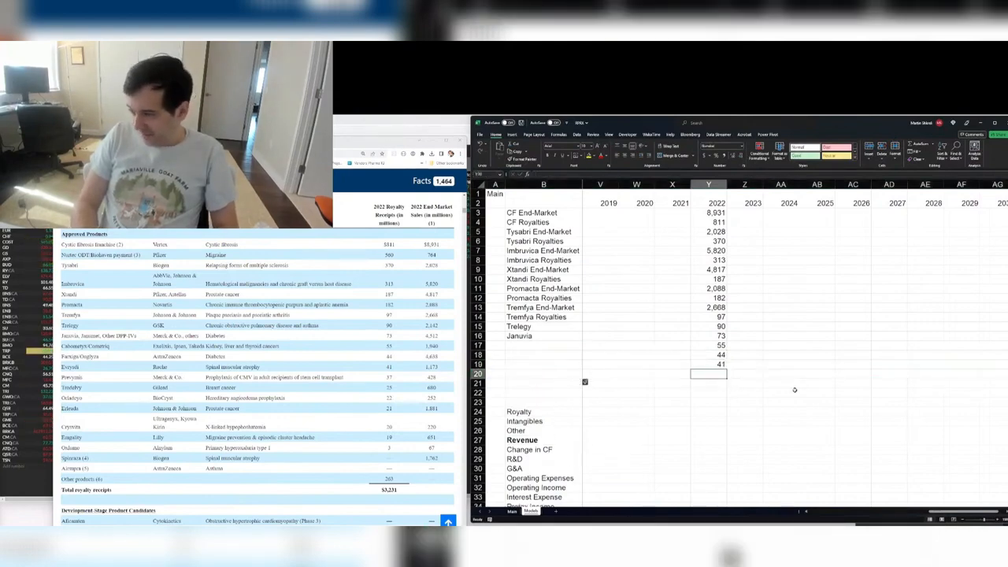
text(37)
key(Return)
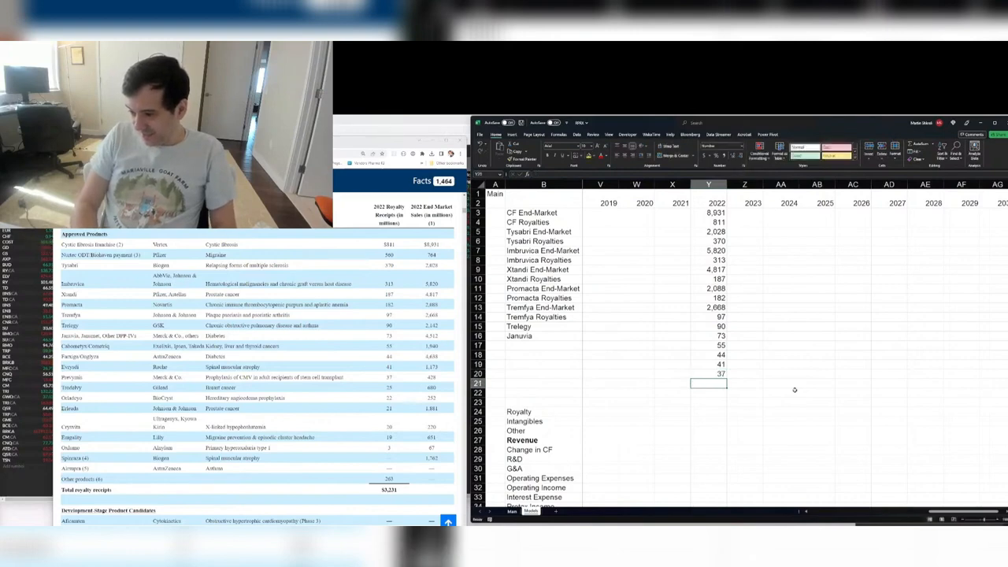
text(25)
key(Return)
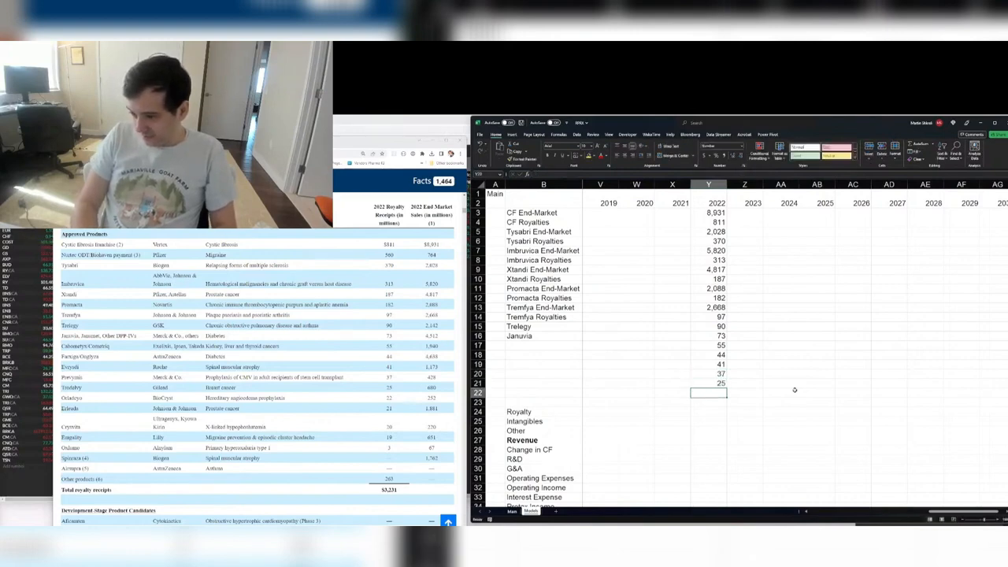
- Insert two rows at row 22 and enter the next 2022 royalty receipts, 22, 21 and 20, in Y22:Y24
key(shift+space)
key(ctrl+shift+equal)
key(ctrl+shift+equal)
key(shift+BackSpace)
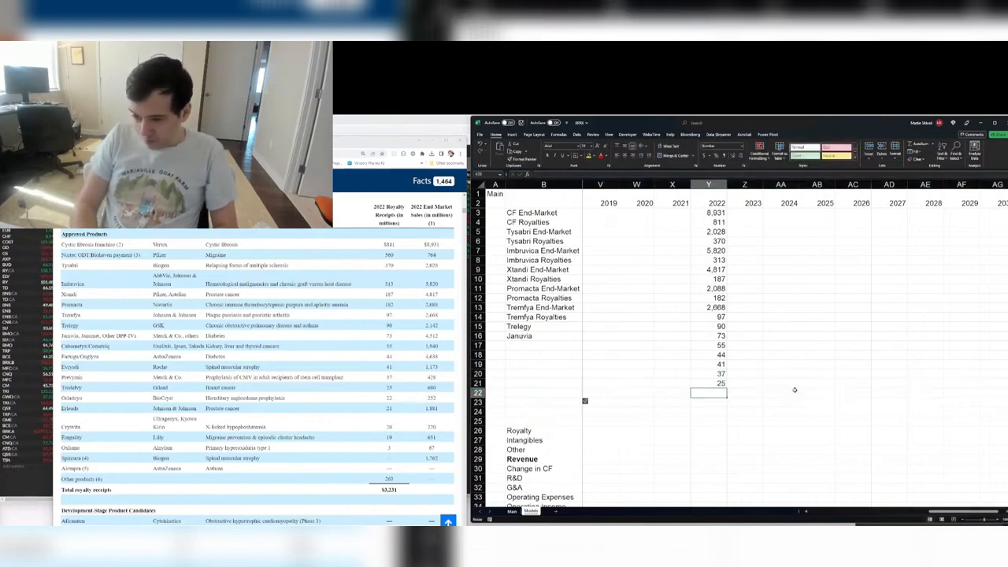
text(22)
key(Return)
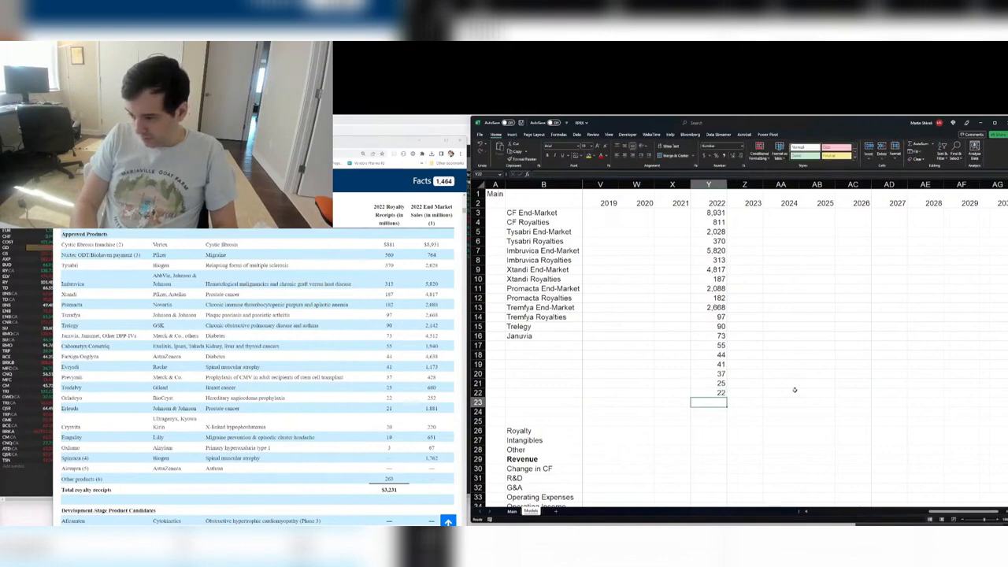
text(21)
key(Return)
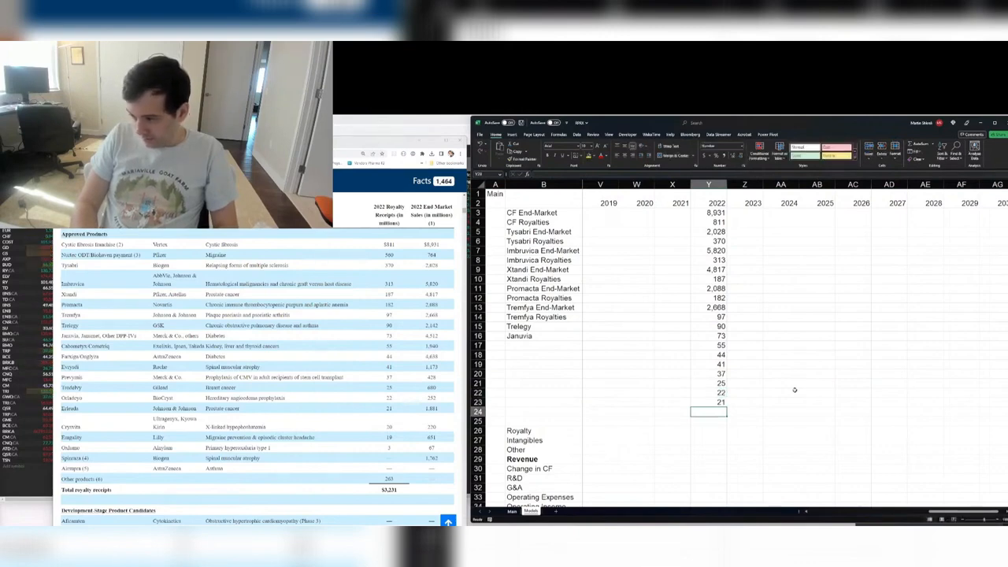
text(20)
key(Return)
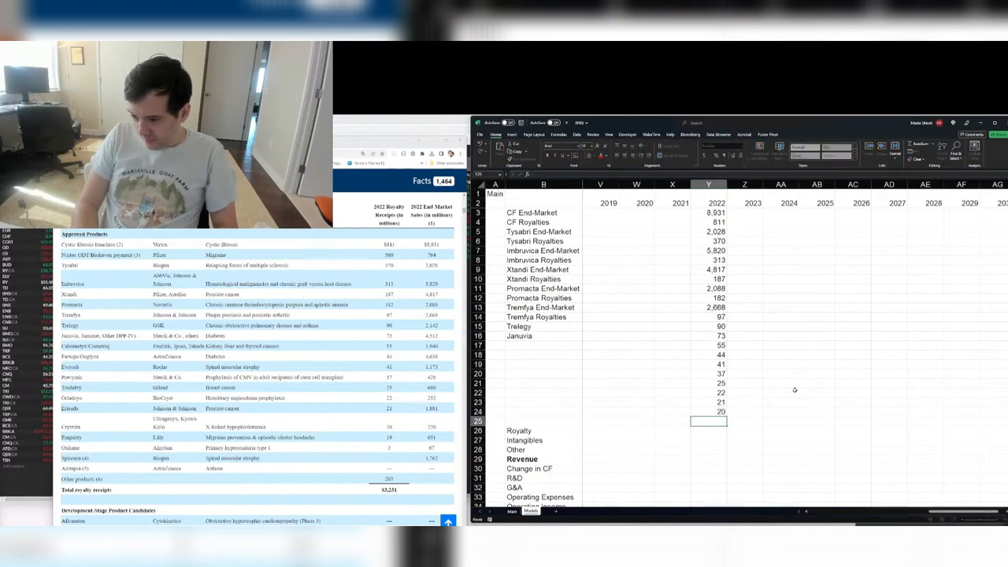
- Insert two rows at row 25 and enter the 2022 royalty receipts 19 and 3 in Y25 and Y26
key(shift+space)
key(ctrl+shift+=)
key(ctrl+shift+=)
key(Up)
key(Down)
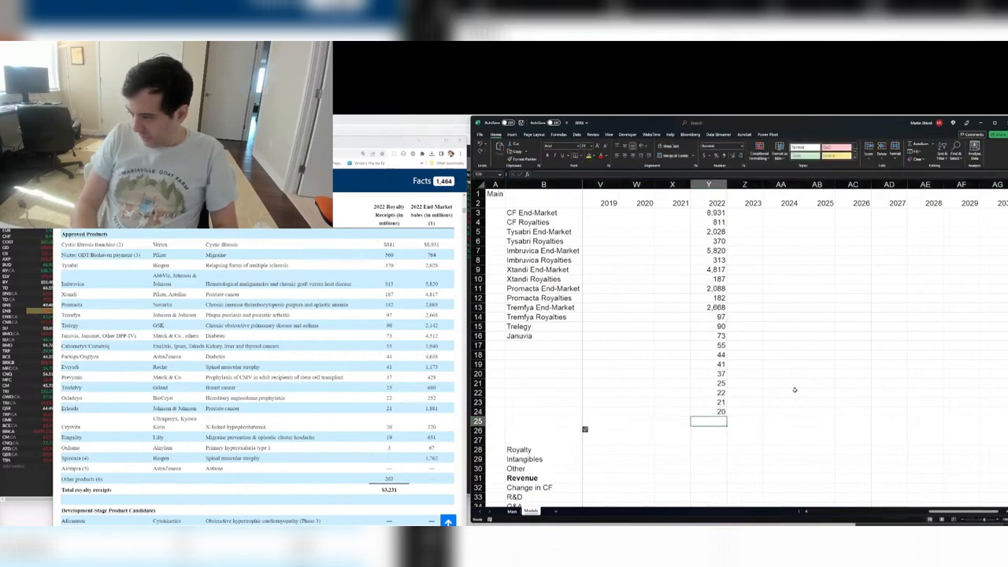
text(19)
key(Return)
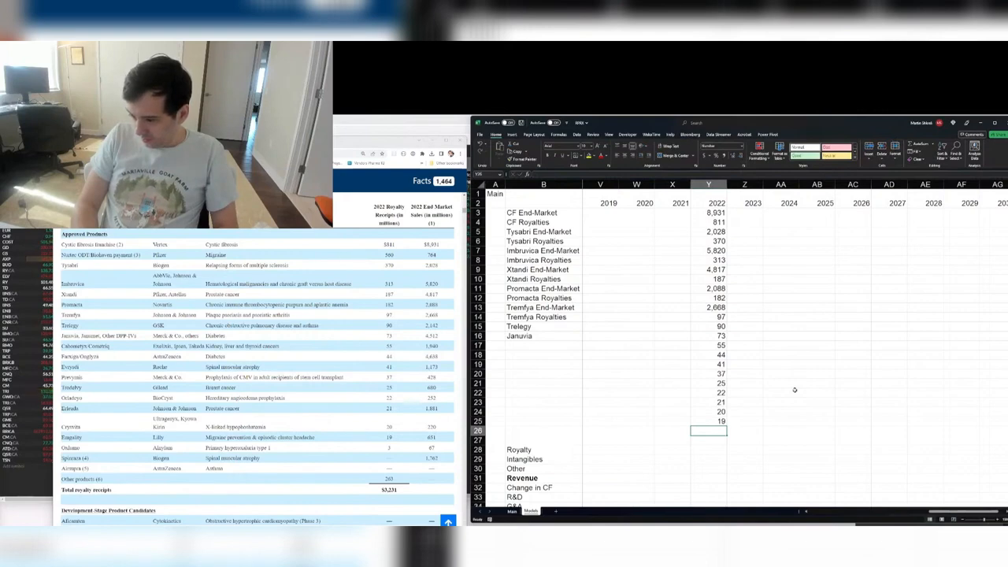
text(3)
key(Return)
- Label the last two receipts rows from the 10-K table: "Oxlumo" in B26 and "Emgality" in B25
key(Up)
key(ctrl+Left)
key(Right)
text(Oxlumo)
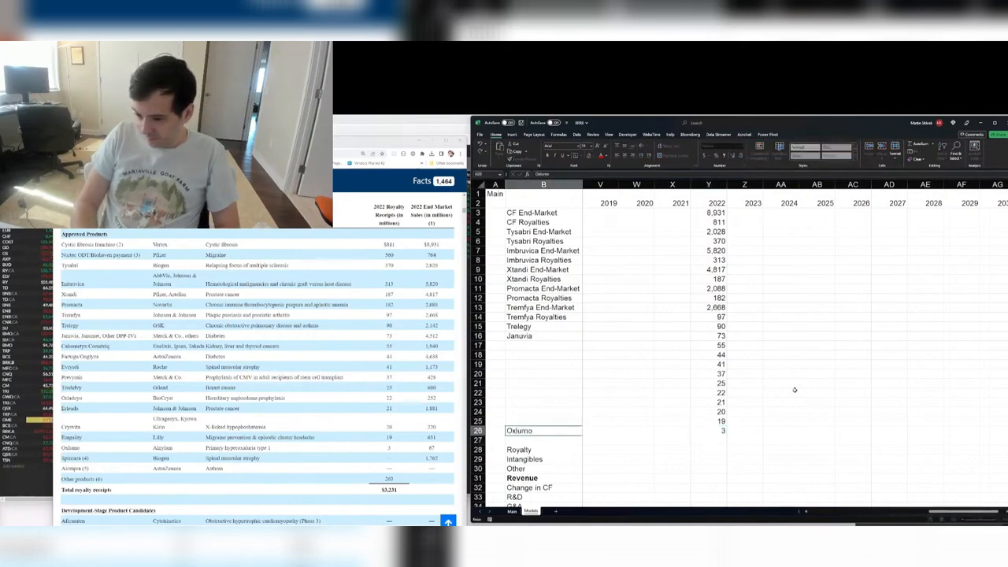
key(Up)
text(Emga)
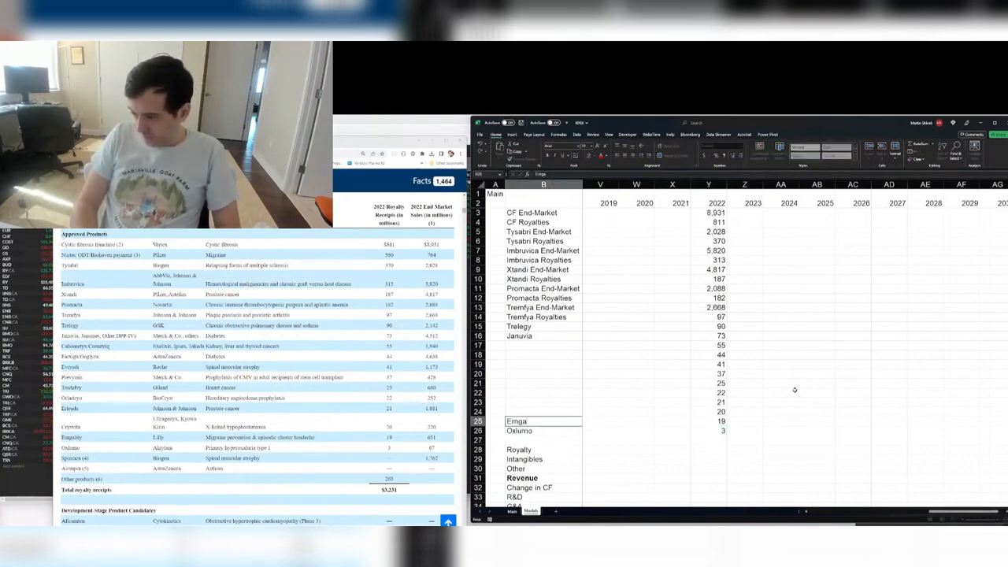
text(lity)
- Label B24 "Crysvita" and B23 "Erleada" to match their royalty receipts in the 10-K table
key(Up)
text(Cry)
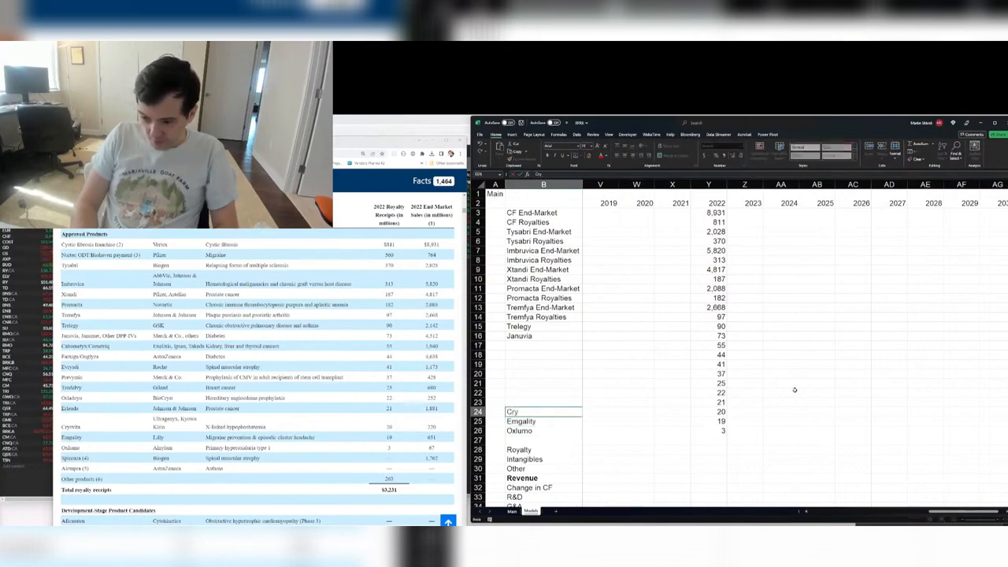
text(svi)
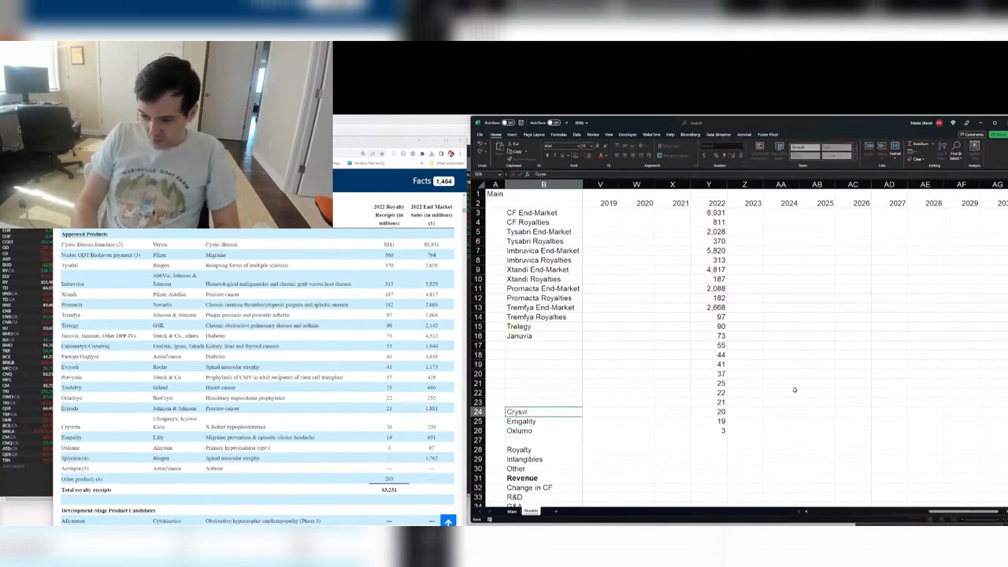
text(ta)
key(Up)
text(ERleada)
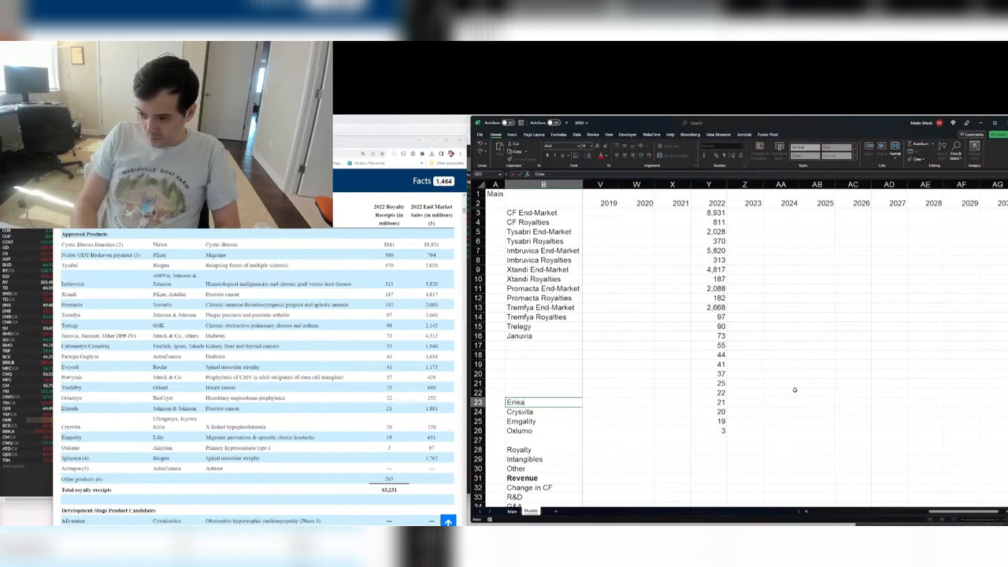
- Label B22 "Orladeyo" and B21 "Trodelvy" to match their royalty receipts in the 10-K table
key(Up)
text(Orladey)
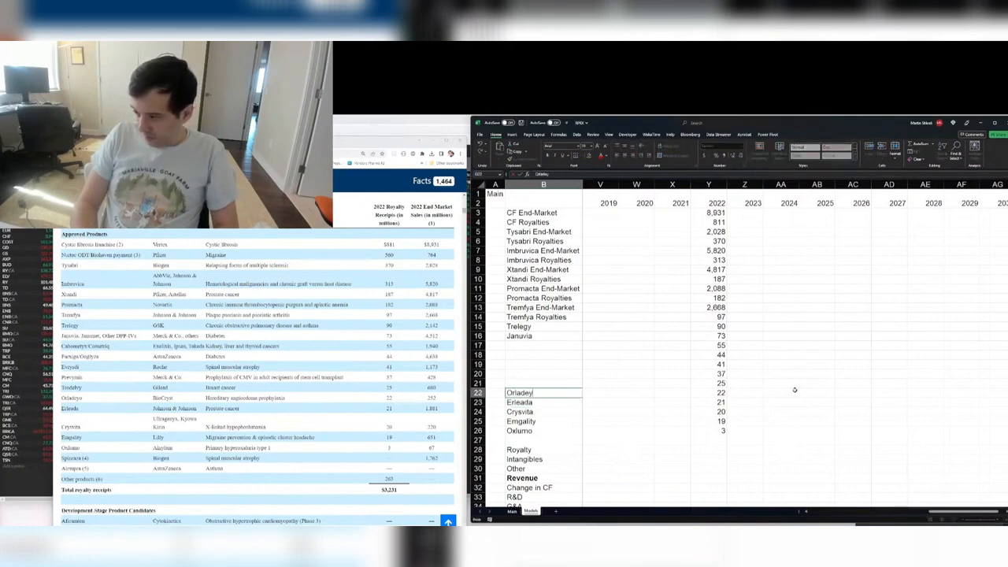
text(o)
key(Up)
text(T)
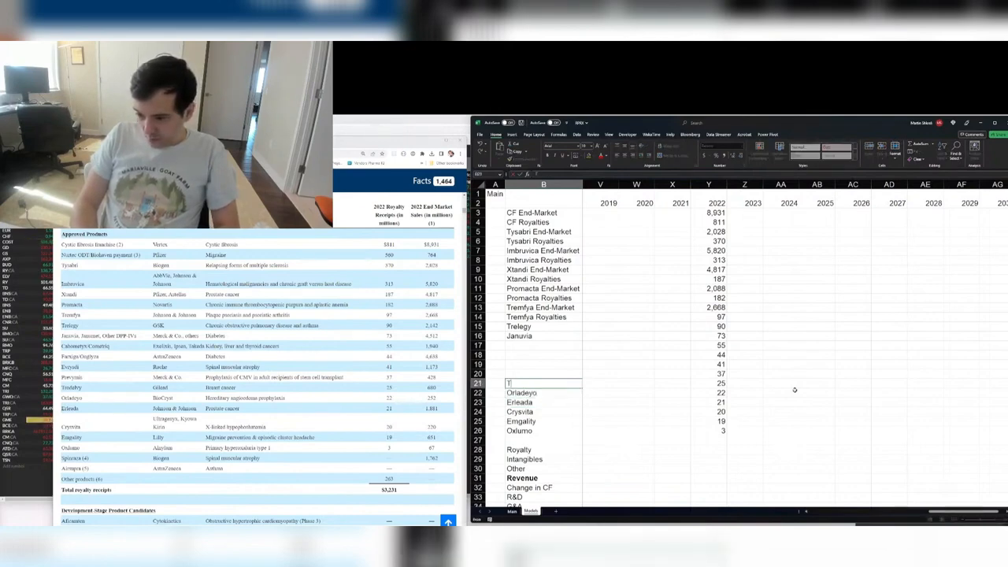
text(rodelvy)
- Label B20 "Prevymis" and B19 "Evrysdi" to match their royalty receipts in the 10-K table
key(Up)
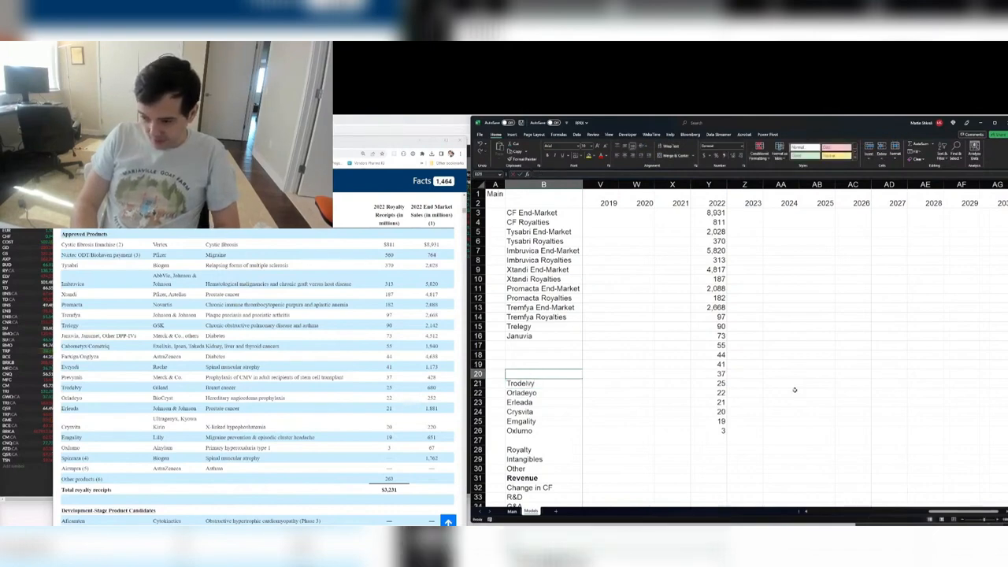
text(Prevymis)
key(Up)
text(E)
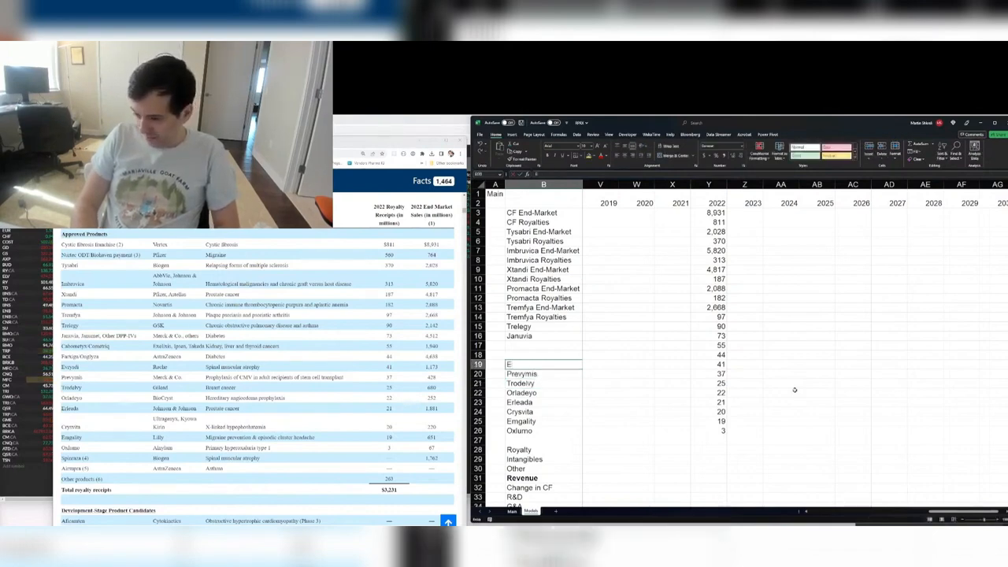
text(vrysdi)
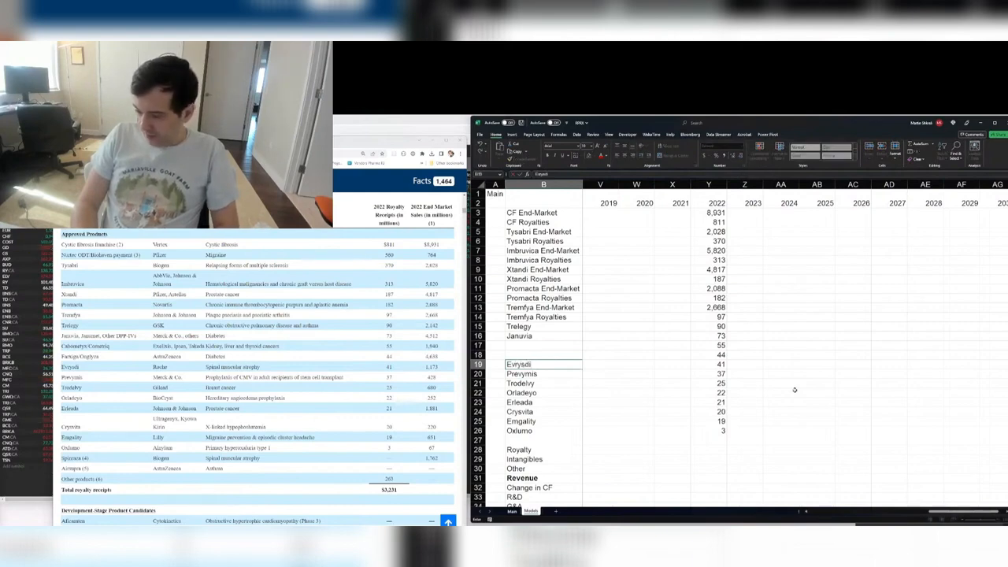
- Label B18 "Farxiga" and B17 "Cabometyx" to match their royalty receipts in the 10-K table
key(Up)
text(Fra)
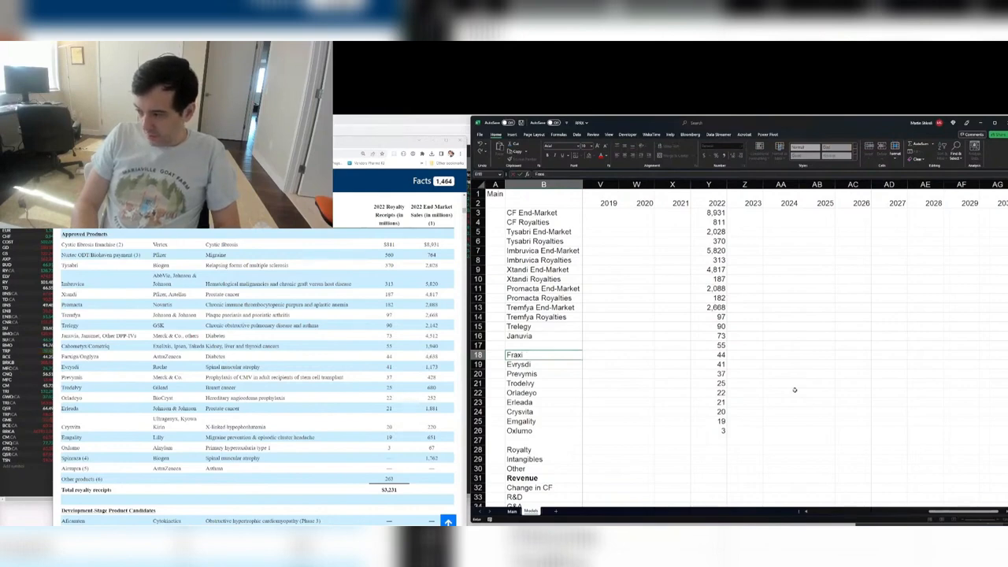
key(BackSpace)
key(BackSpace)
key(BackSpace)
text(a)
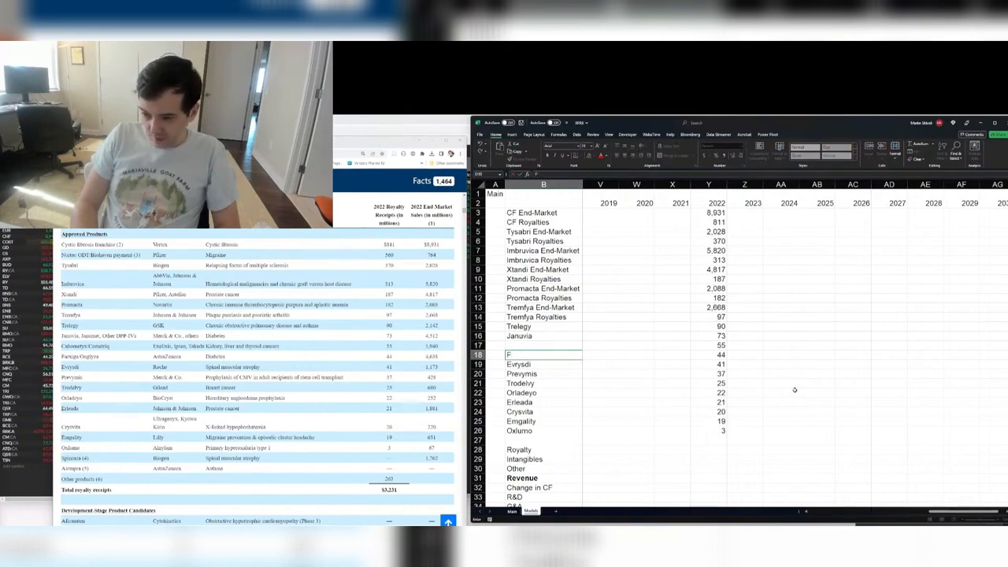
text(rxiga)
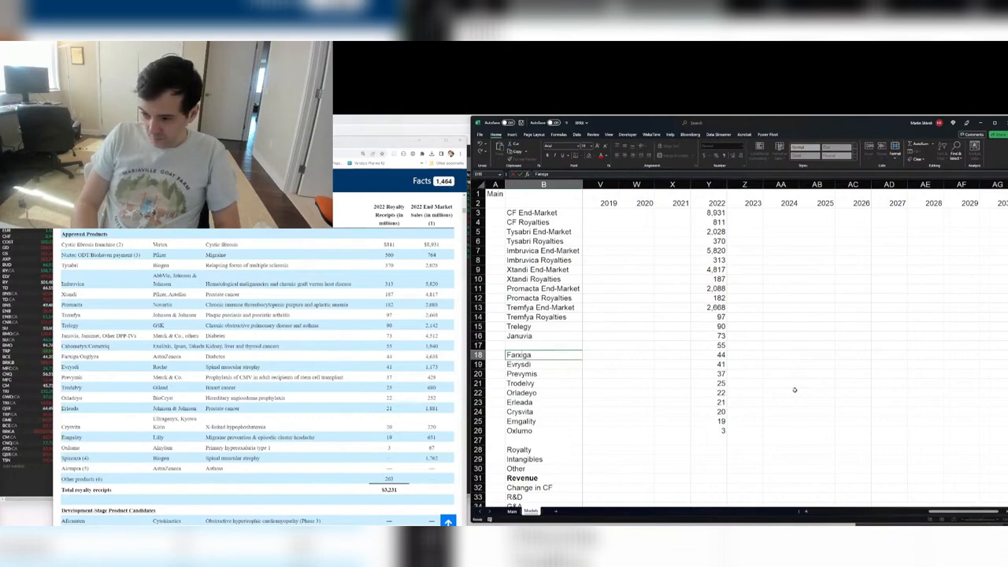
key(Up)
text(Cabometyx)
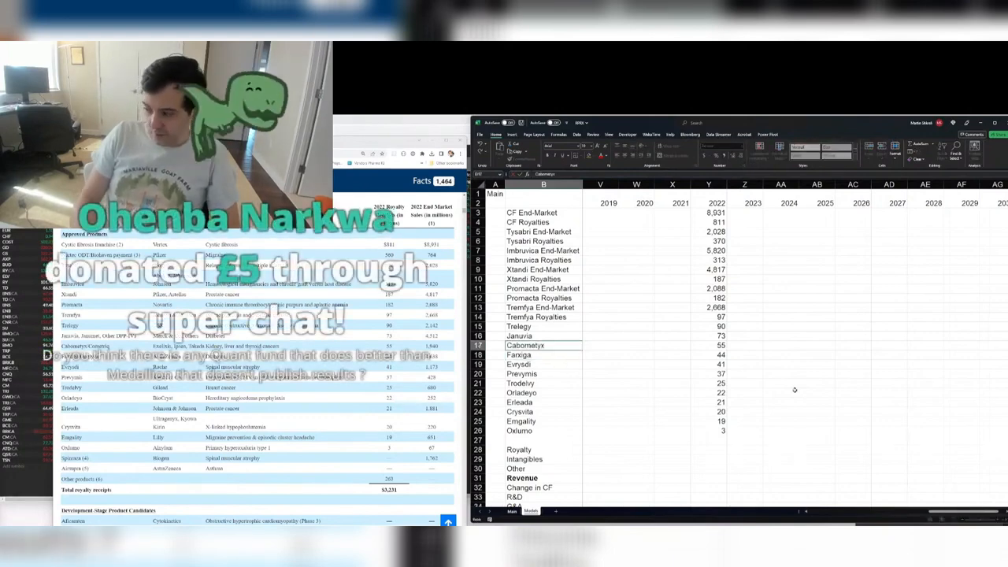
- Finish the product label entries and save the workbook
key(ctrl+Right)
key(ctrl+Down)
key(ctrl+Up)
key(ctrl+s)
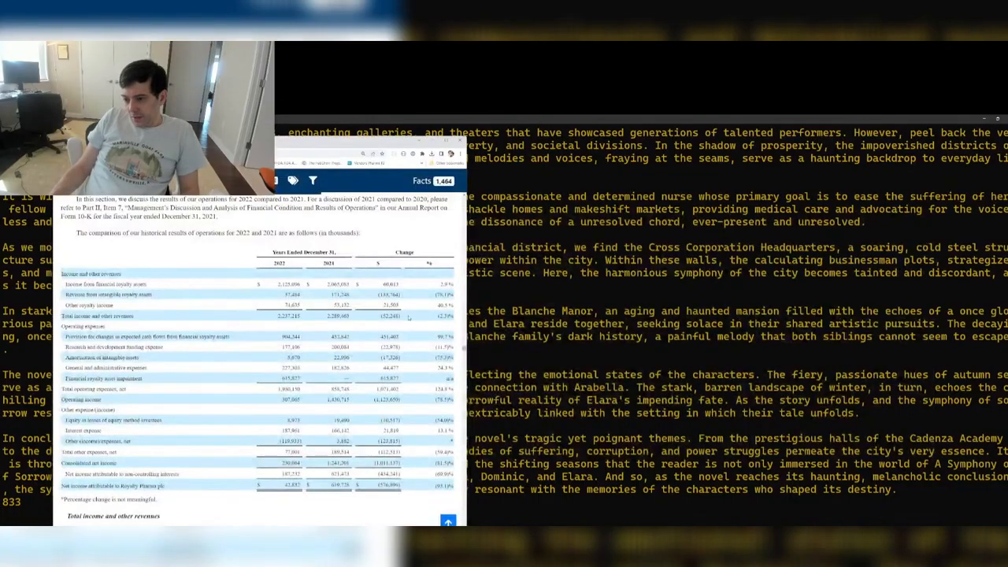
- Switch to the Excel workbook's Models sheet and insert two blank rows above the Royalty line in row 29
key(alt+Tab)
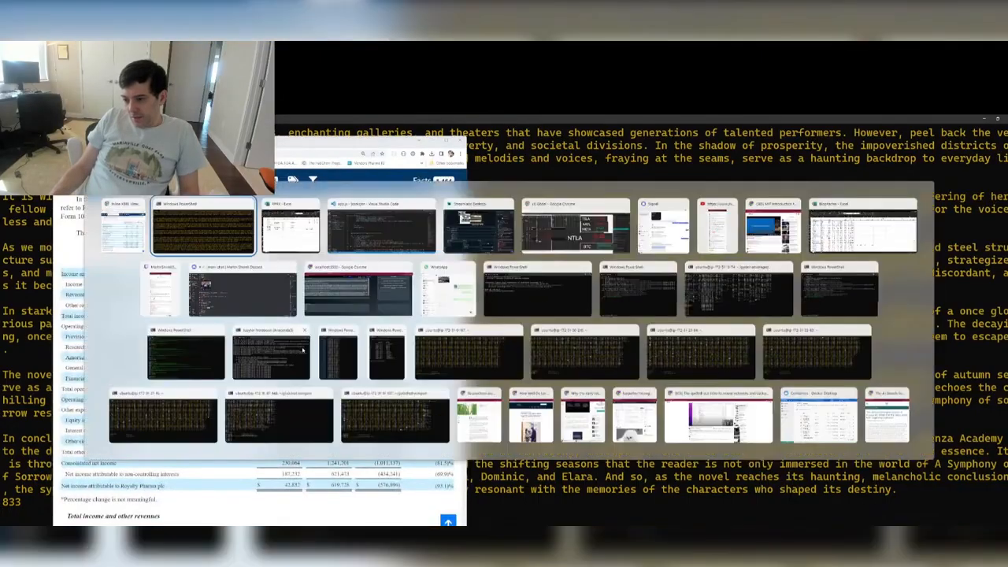
key(alt+Tab)
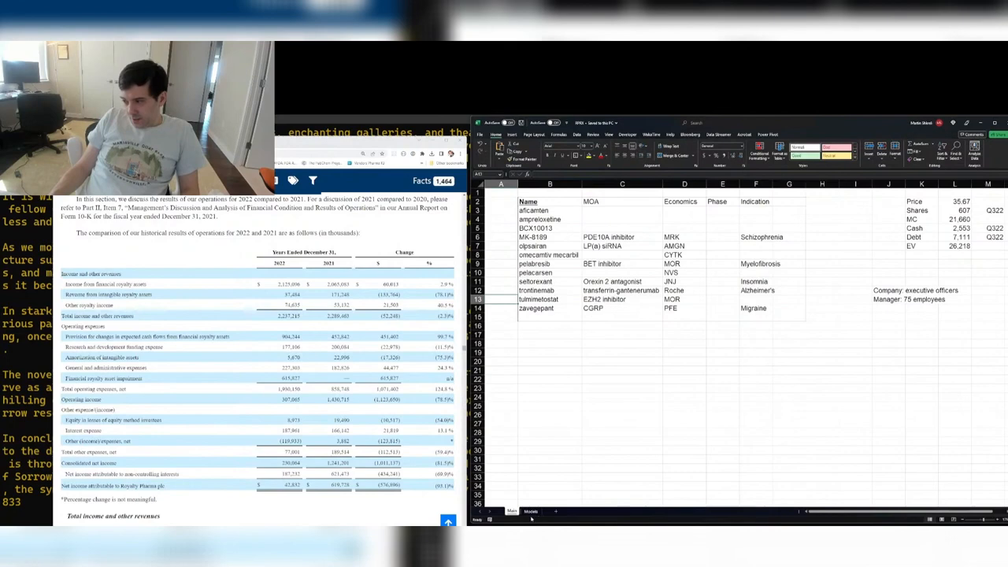
click(531, 512)
scroll(597, 361, down, 5)
ctrl+scroll(640, 295, up, 1)
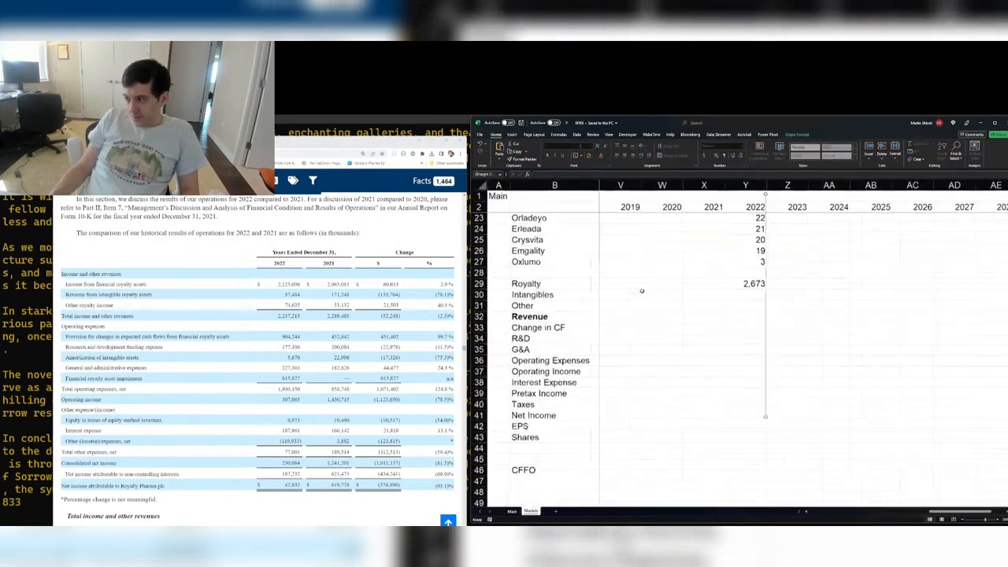
click(745, 296)
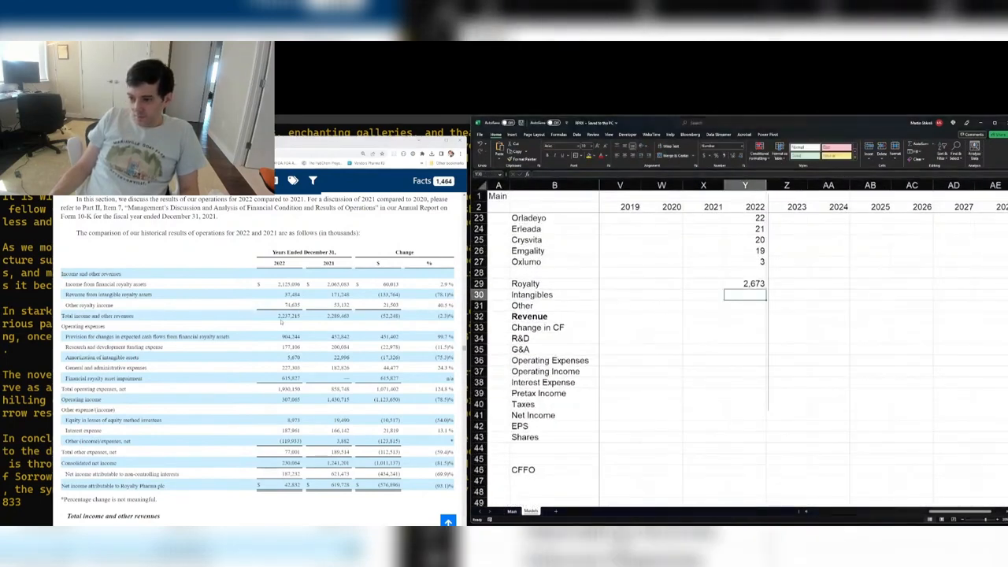
key(Up)
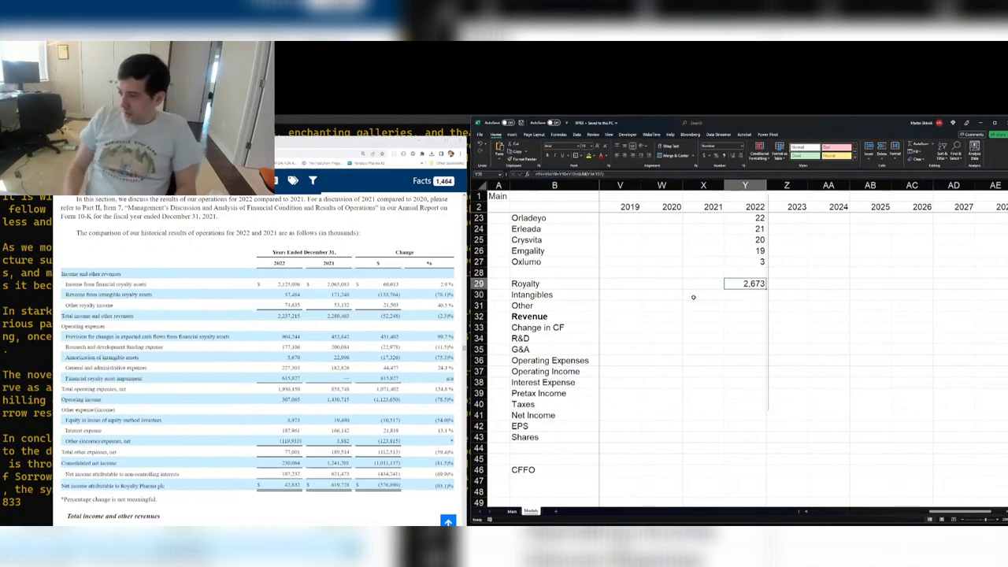
key(Down)
key(Up)
key(shift+space)
key(ctrl+shift+plus)
key(ctrl+shift+plus)
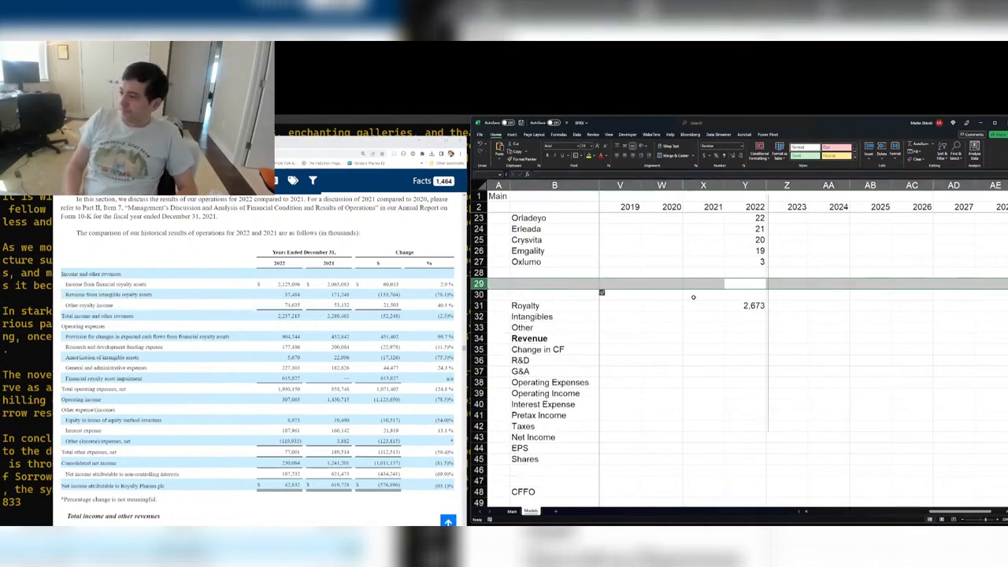
- Move the 2022 receipts total from Y31 to Y28 and label that row "Royalty Receipts" in B28
key(Down)
key(Down)
key(ctrl+x)
key(Up)
key(Up)
key(Up)
key(ctrl+v)
key(Left)
key(Left)
key(Left)
key(Left)
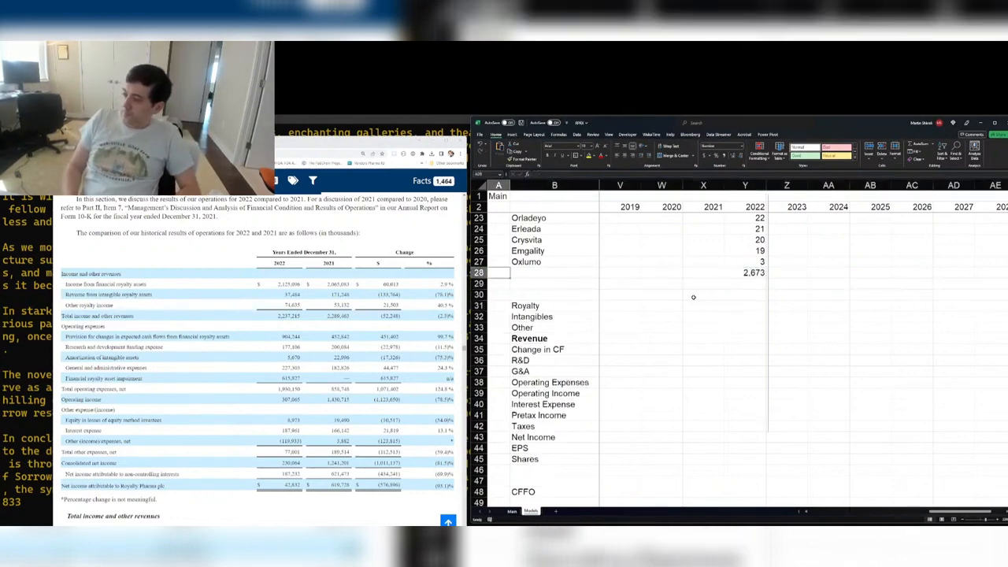
text(Royalty Receipts)
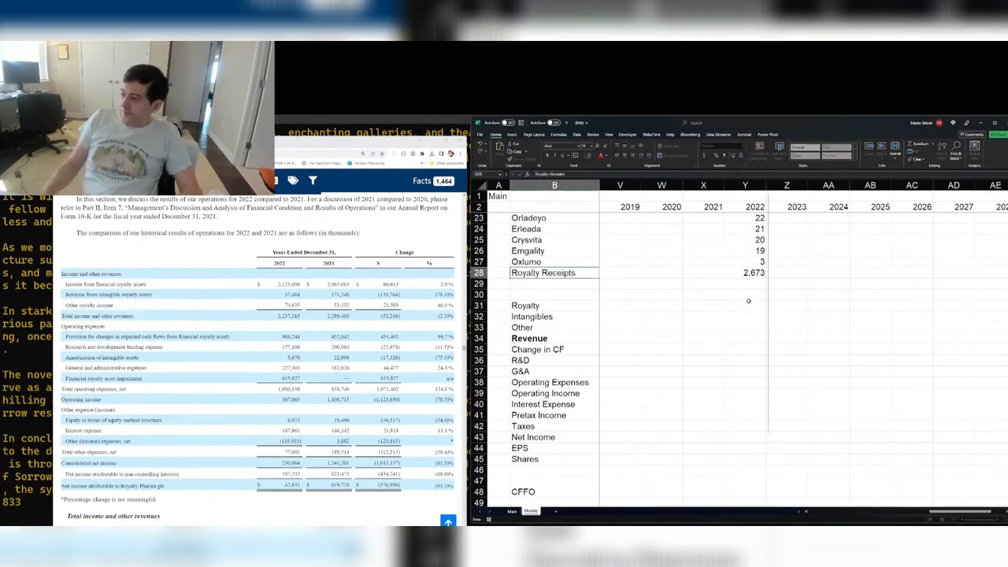
- Enter the Royalty income from the 10-K as 2,125 for 2022 and 2,065 for 2021 in row 31
click(748, 302)
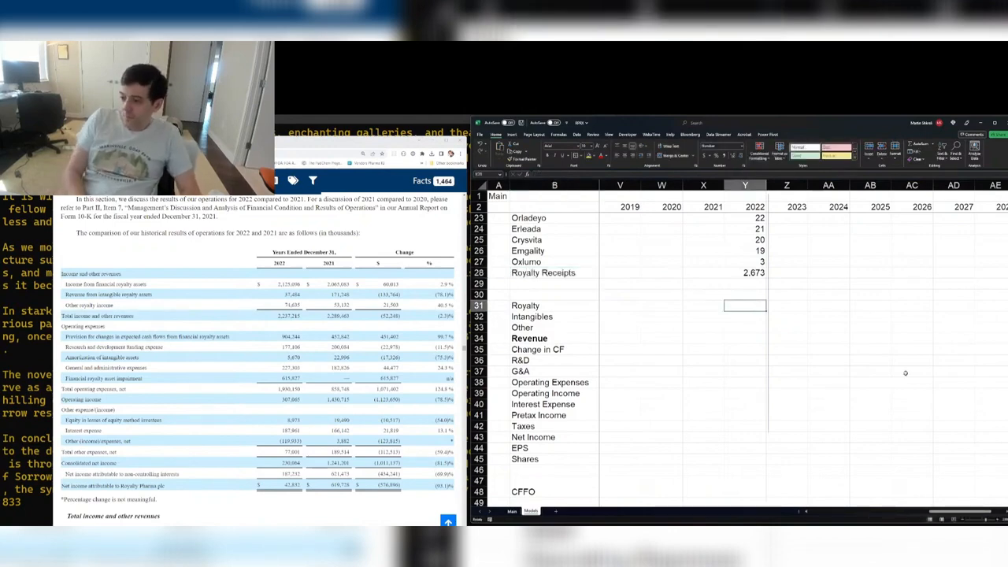
text(2125.)
key(Return)
key(Up)
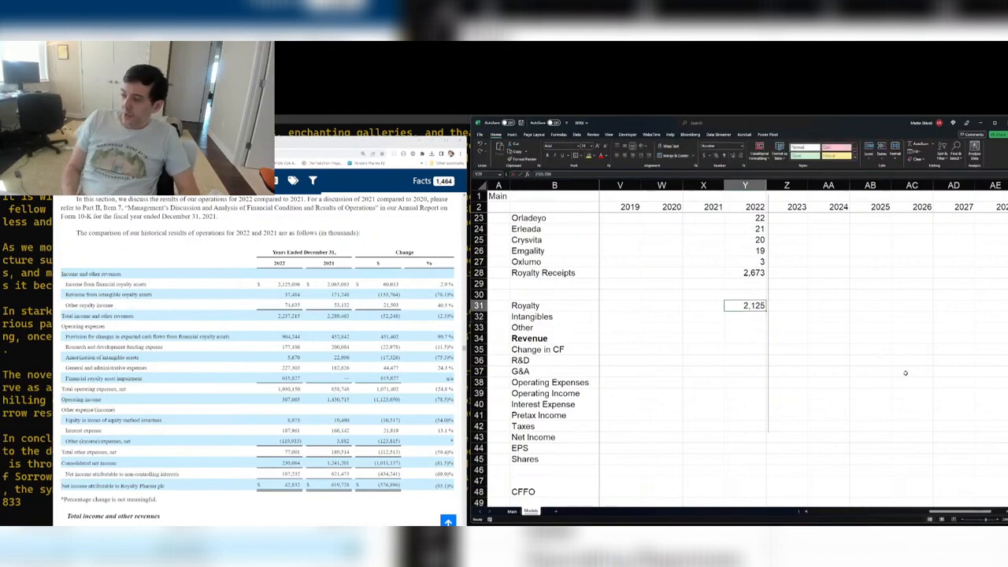
key(Left)
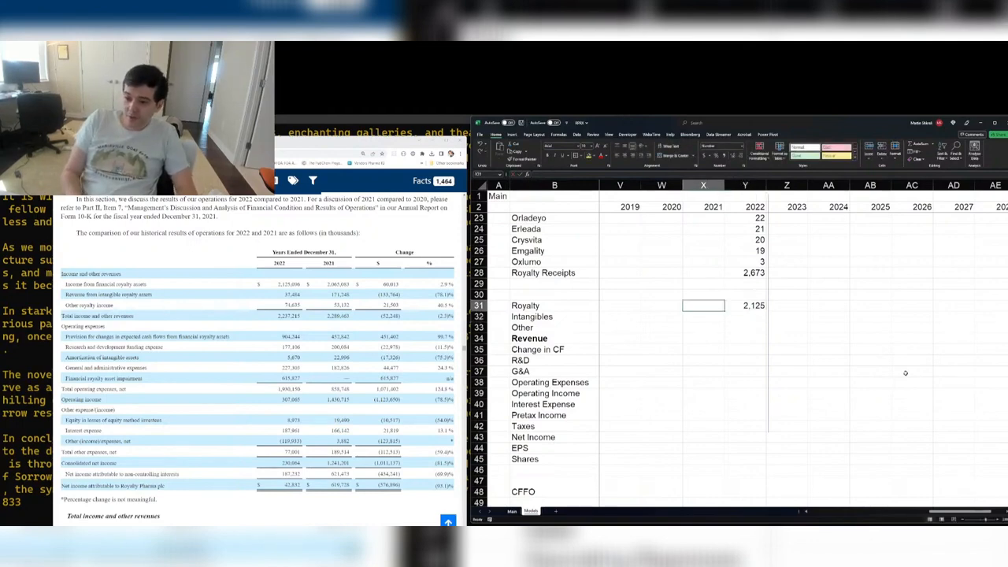
text(2065.063)
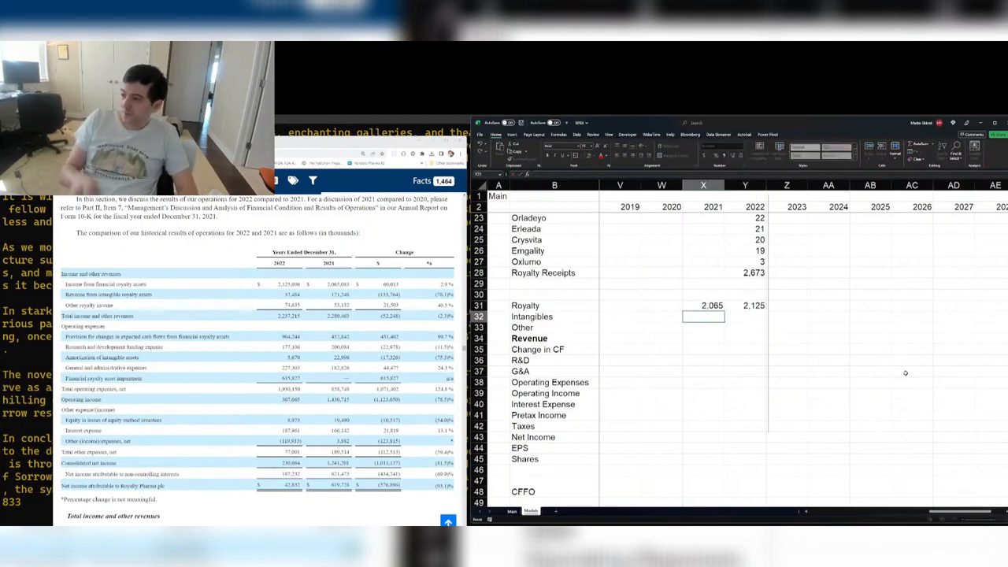
key(Return)
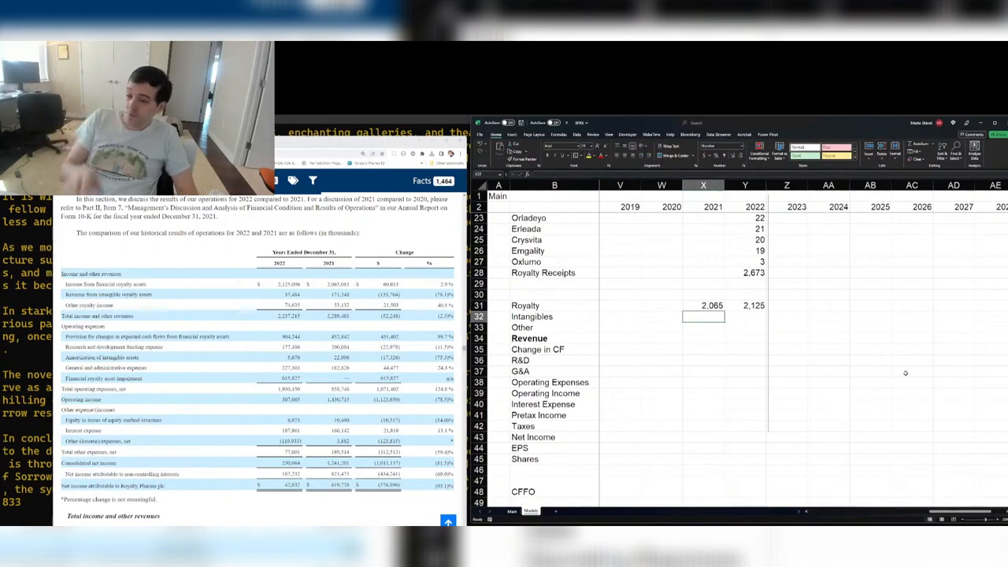
- Enter Intangibles of 171 for 2021 and 37 for 2022, and Other of 53 for 2021 and 74.635 for 2022
text(171.2)
key(Tab)
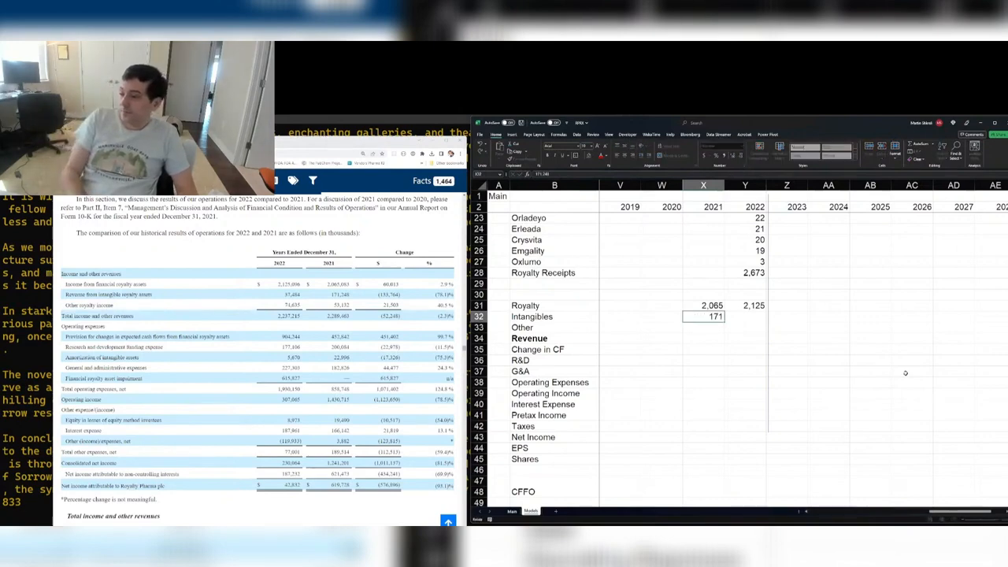
text(37)
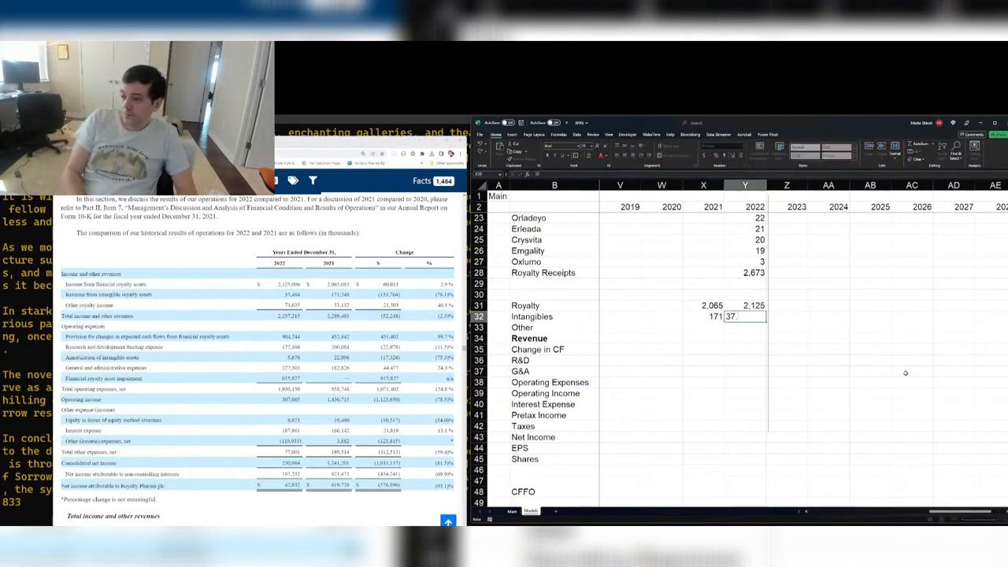
key(Return)
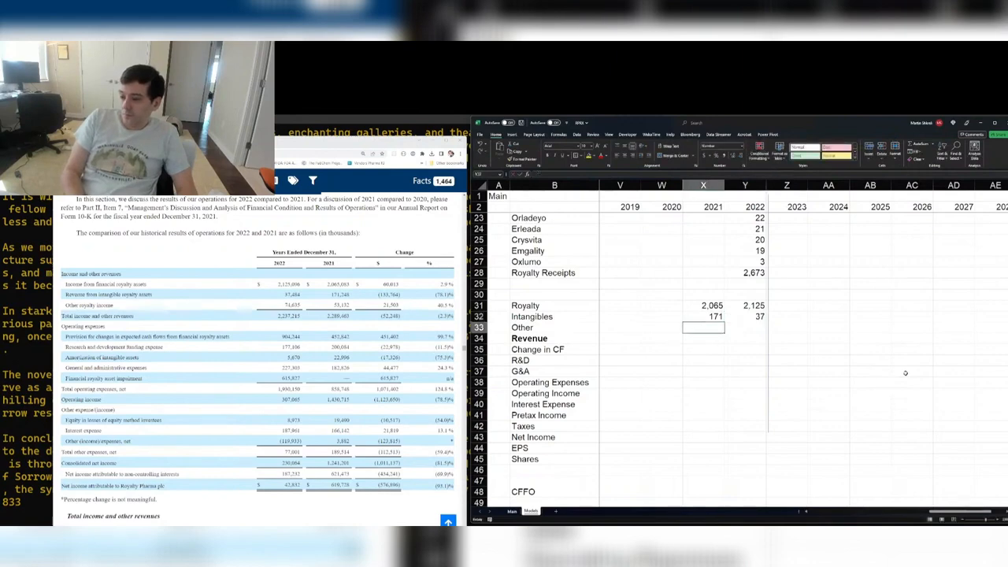
text(53)
key(Tab)
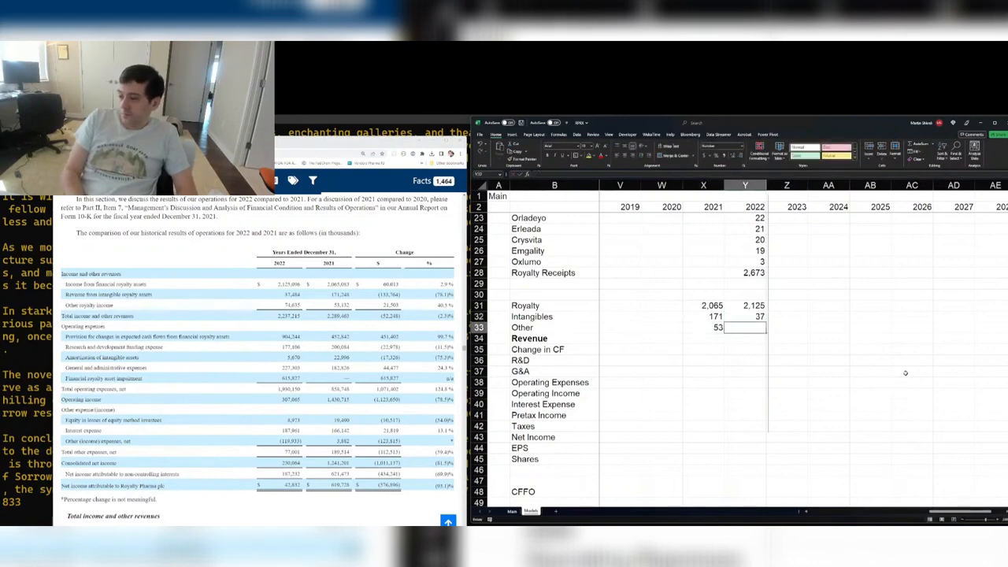
text(74.635)
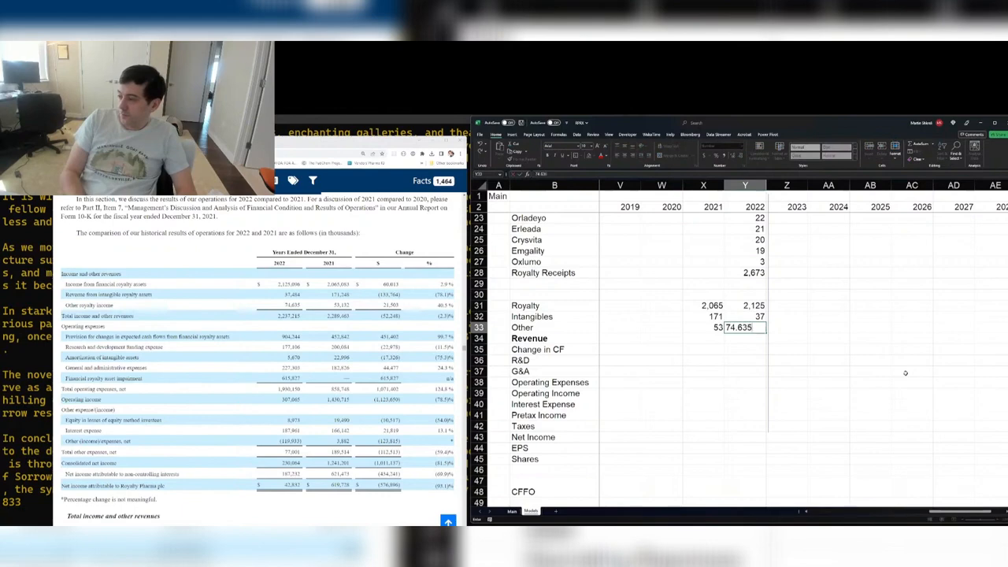
key(Return)
- Sum X31:X33 as the 2021 Revenue in X34 and copy the formula to 2022
text(=su)
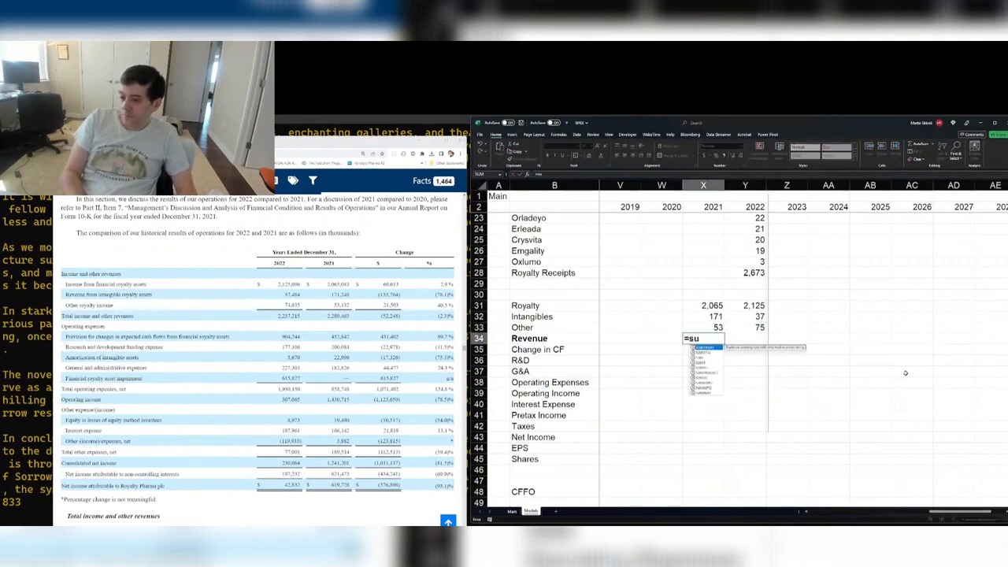
key(Escape)
key(Escape)
text(=sum()
key(Up)
key(shift+Up)
key(shift+Up)
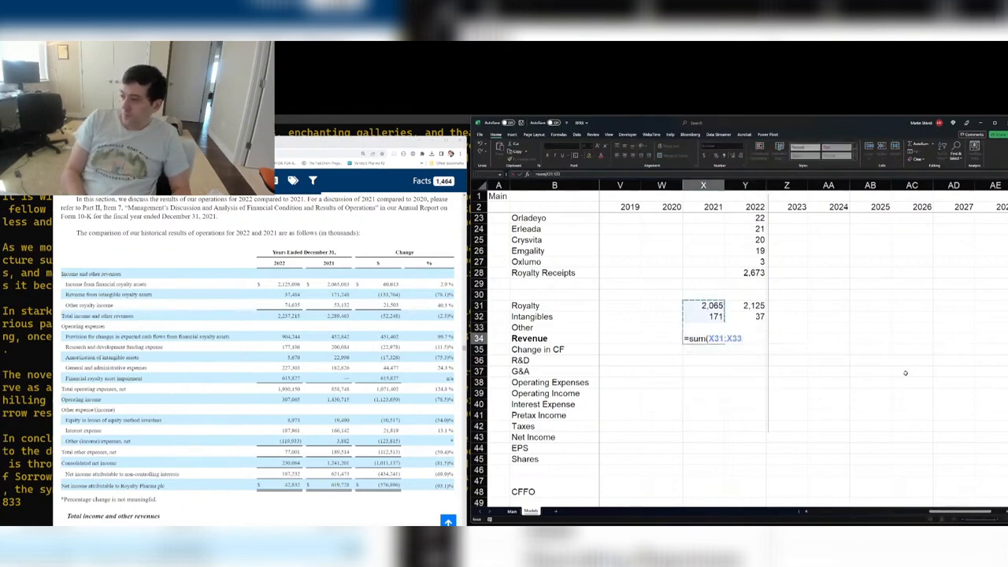
key(Return)
key(Up)
key(ctrl+c)
key(Right)
key(ctrl+v)
key(Down)
key(Escape)
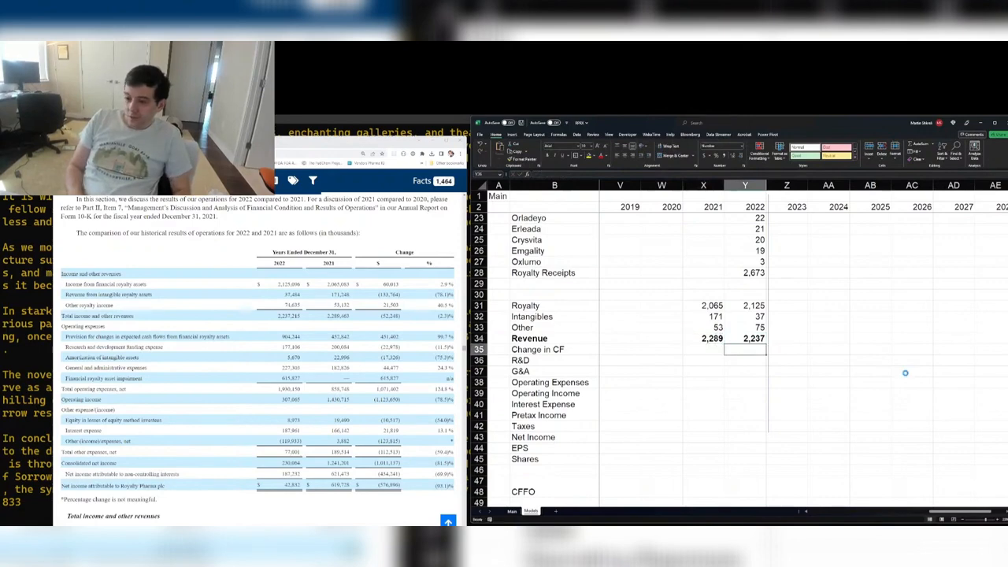
- Enter the 2022 expenses: Change in CF 904.244, R&D 177.106 and G&A 227.303
text(904.244)
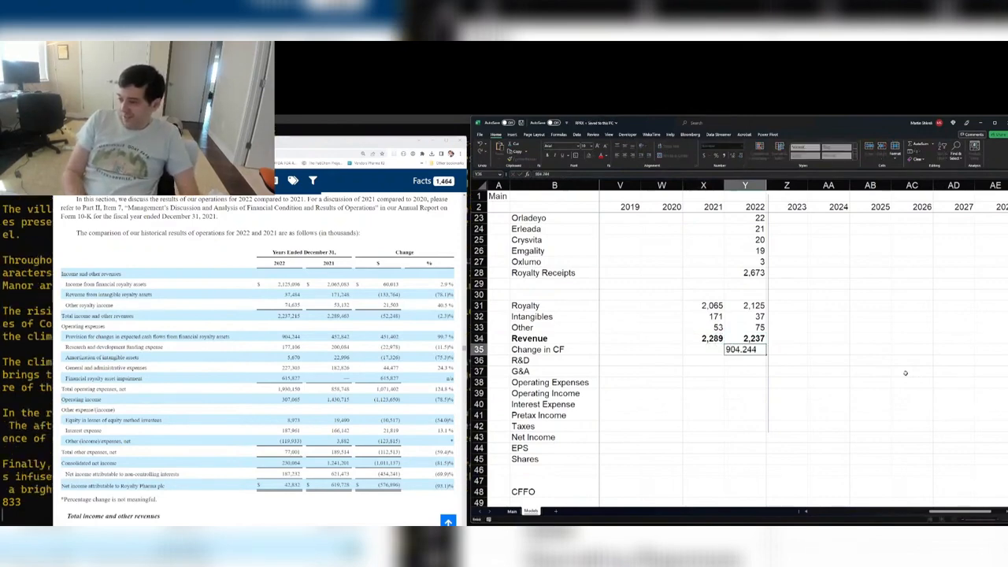
key(Return)
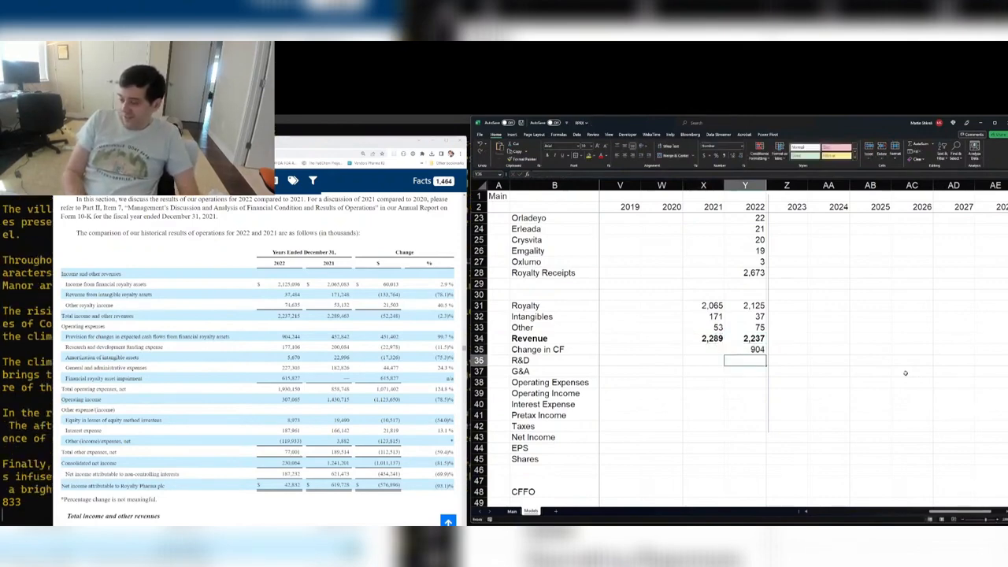
text(177.106)
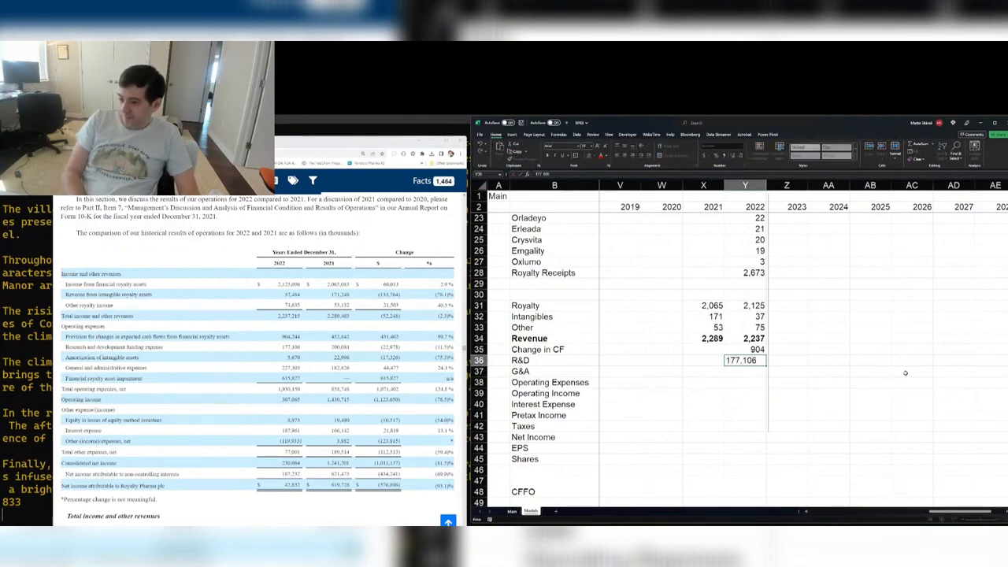
key(Return)
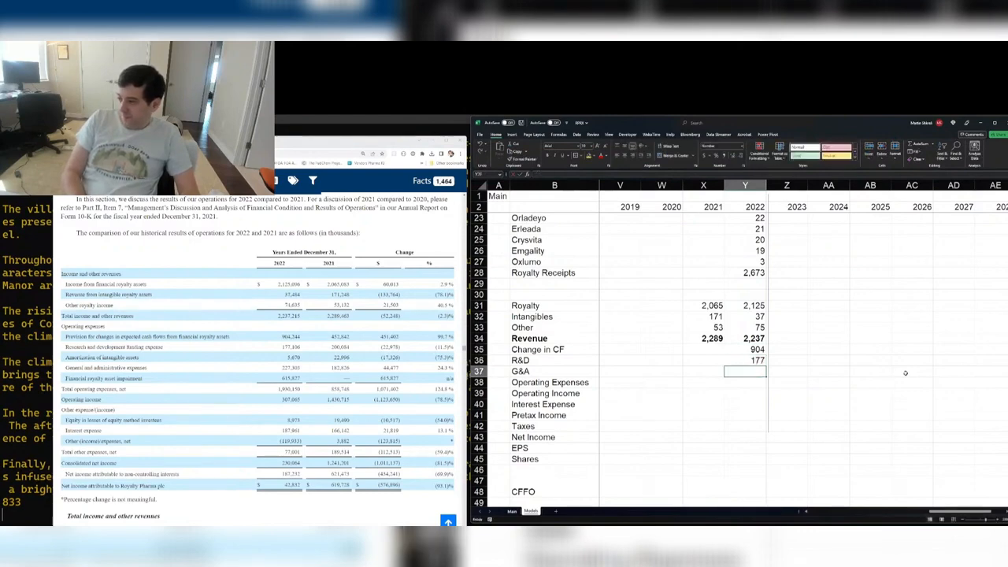
text(227.303)
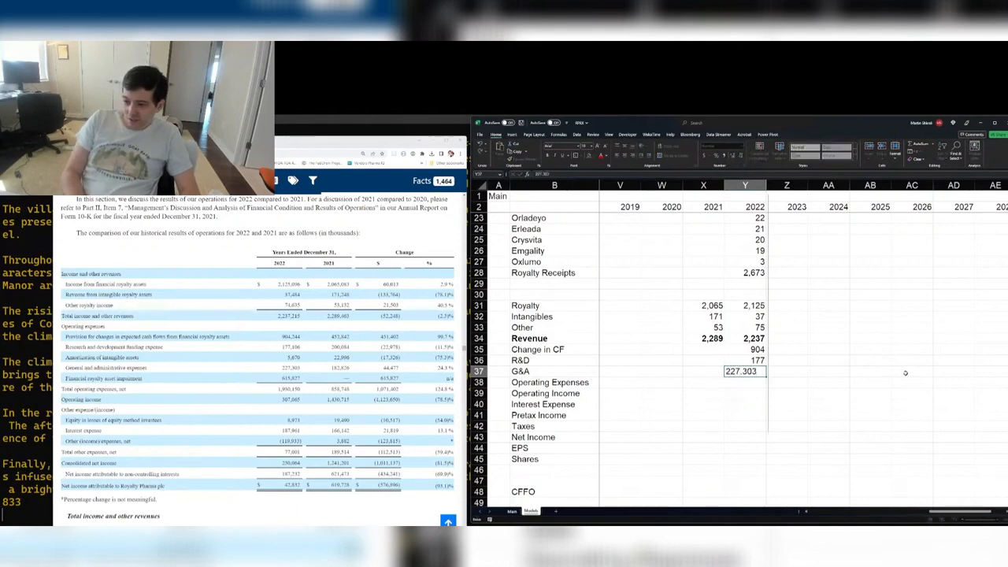
key(Return)
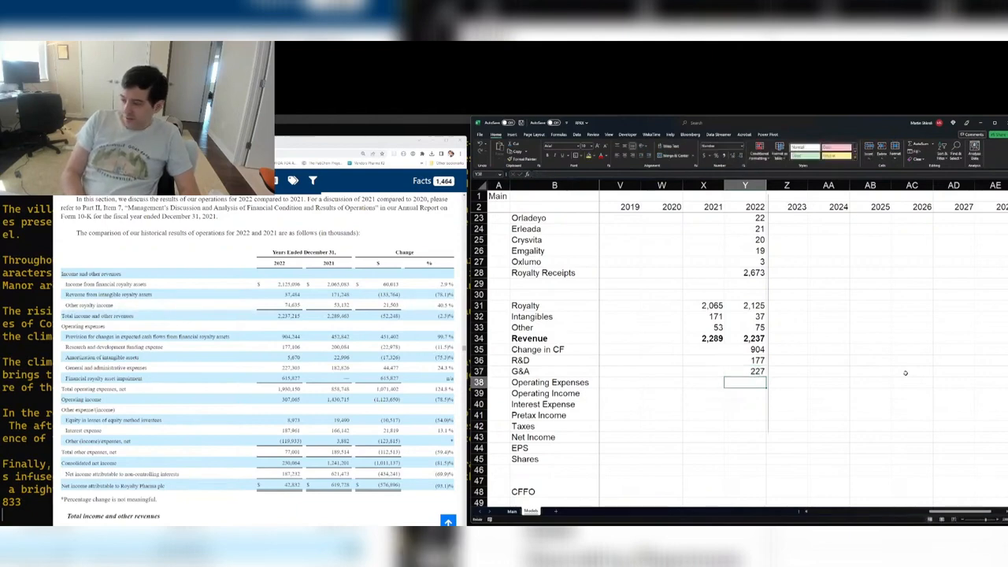
- Calculate 2022 Operating Expenses in Y38 by adding Change in CF, R&D and G&A
text(=)
key(Up)
key(Up)
key(Up)
text(+)
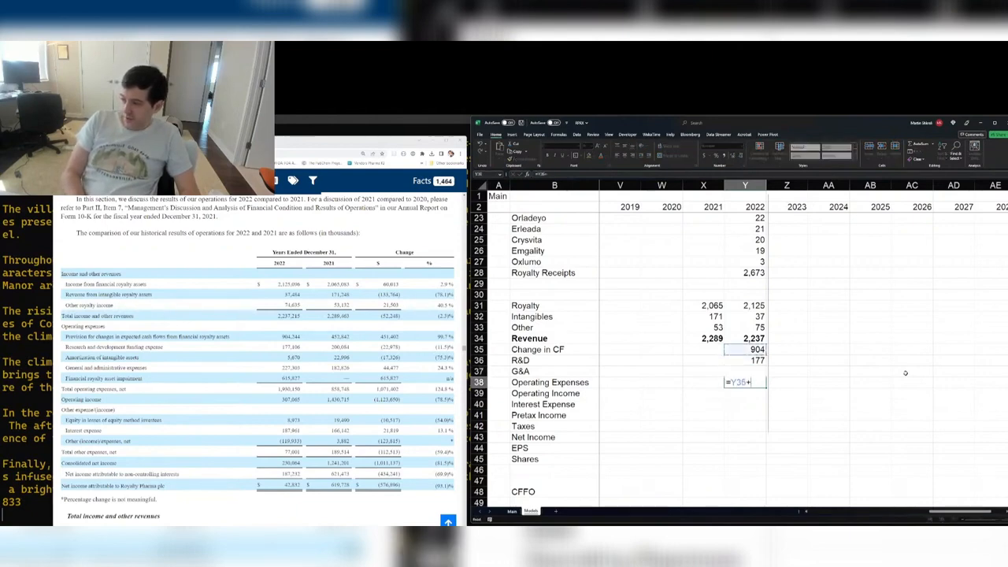
key(Up)
key(Up)
text(+)
key(Up)
key(Return)
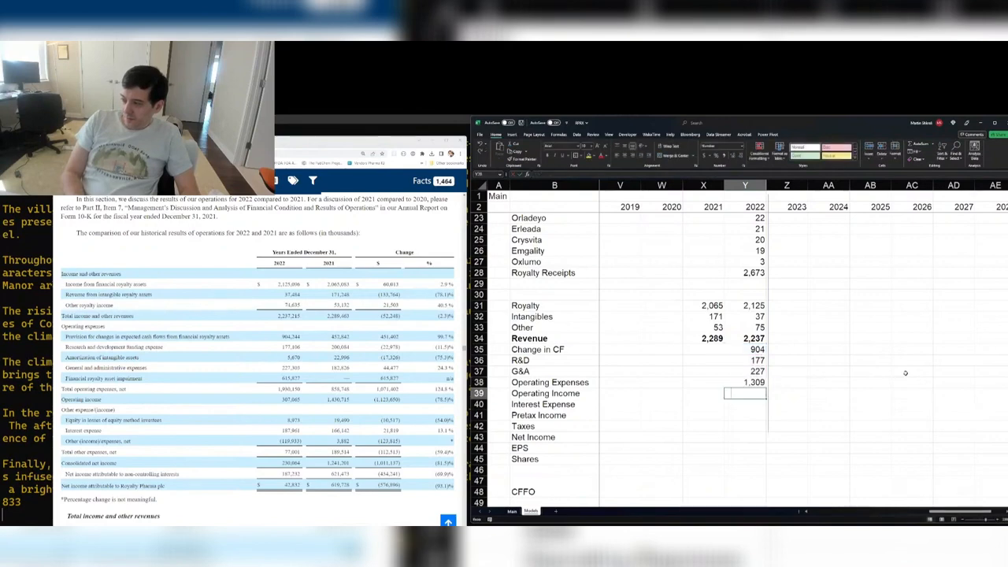
- Calculate 2022 Operating Income in Y39 as Revenue minus Operating Expenses, using =Y34-Y38
text(=)
key(Up)
key(Up)
key(Up)
key(Up)
key(Up)
text(-)
key(Up)
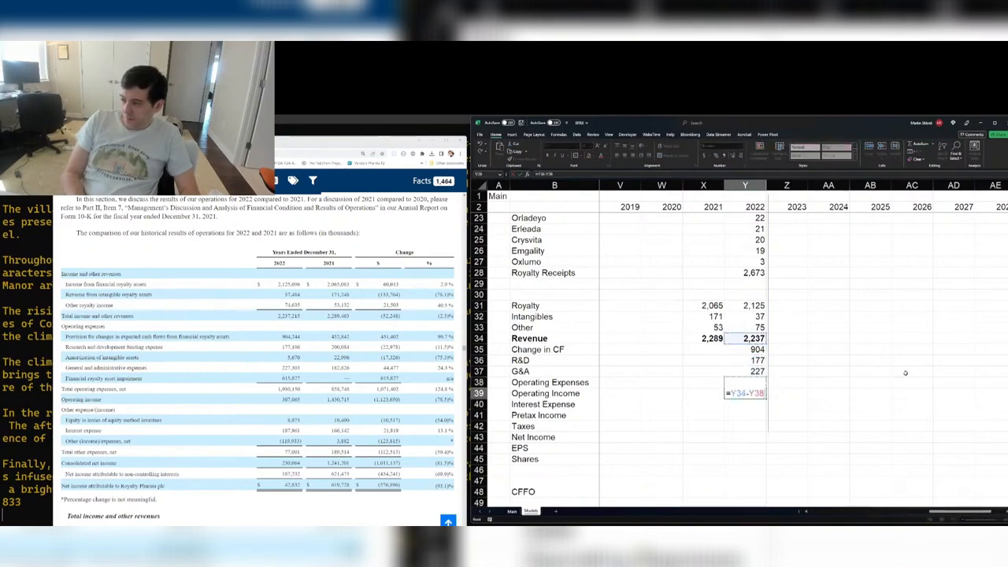
key(Return)
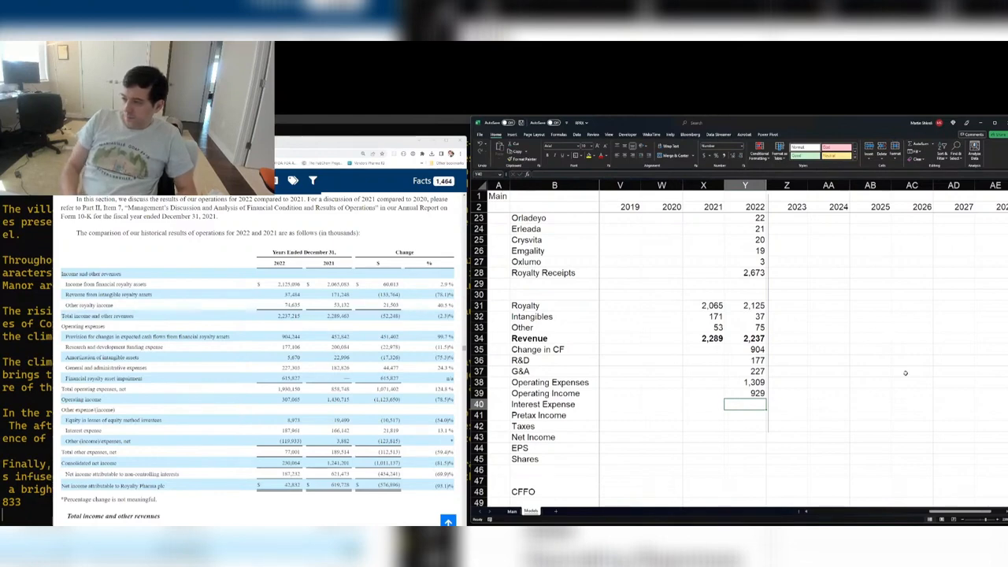
- Copy the 2022 Operating Expenses and Operating Income formulas to the 2021 column
key(Up)
key(Up)
key(shift+Down)
key(ctrl+c)
key(Left)
key(ctrl+v)
- Enter the 2021 expenses from the 10-K: Change in CF 452.842, R&D 200.084 and G&A 182.826
key(Up)
key(Up)
key(Up)
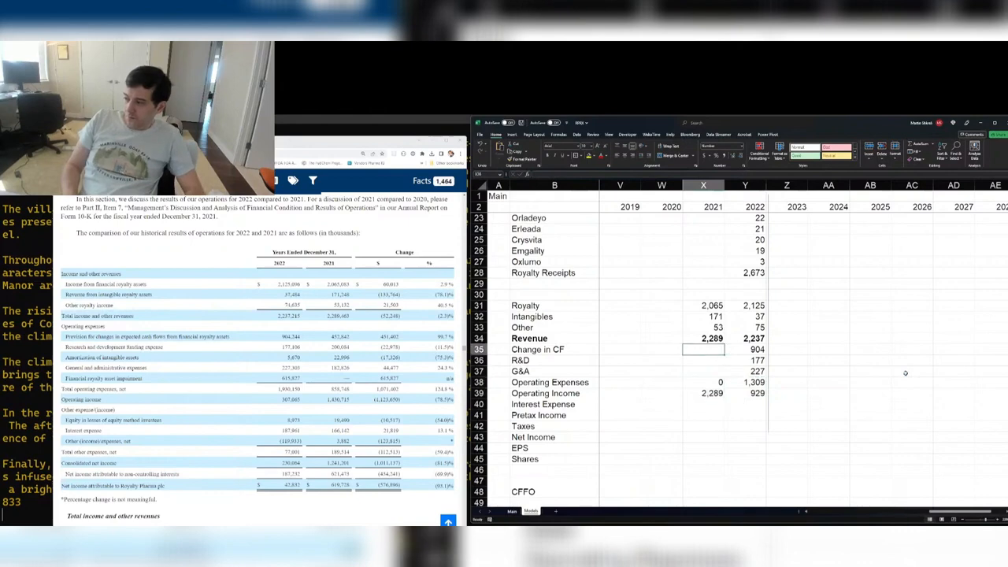
text(453)
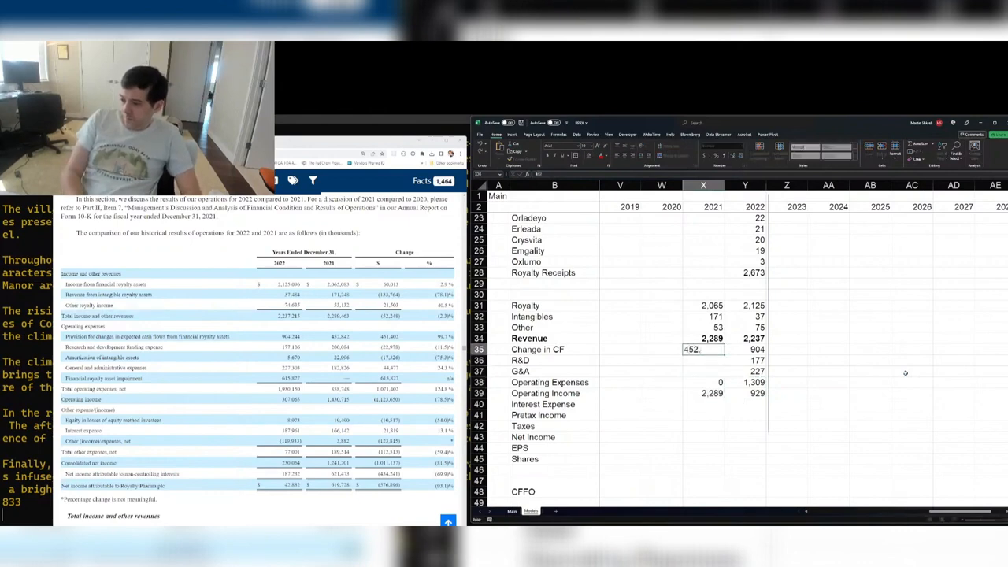
key(Return)
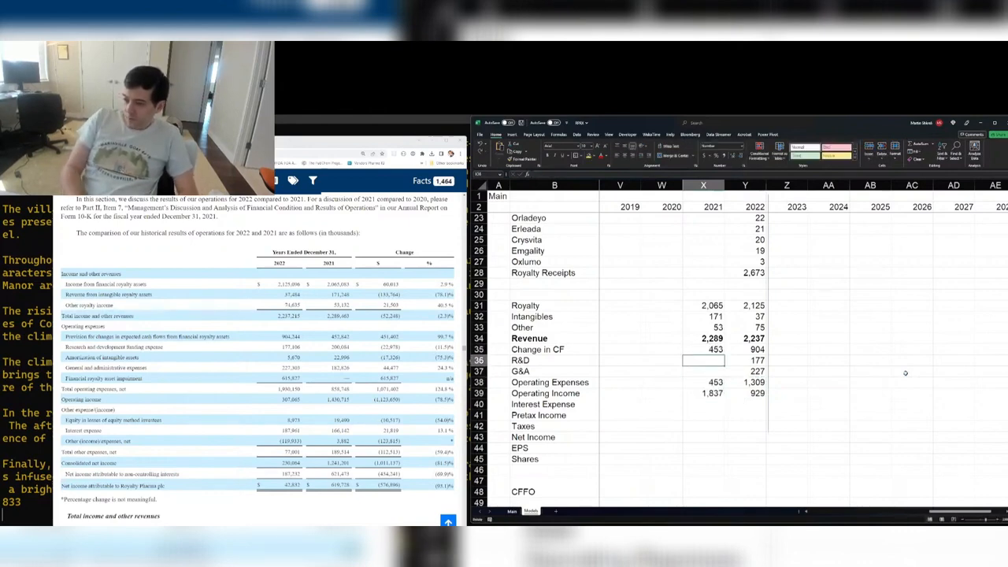
text(20)
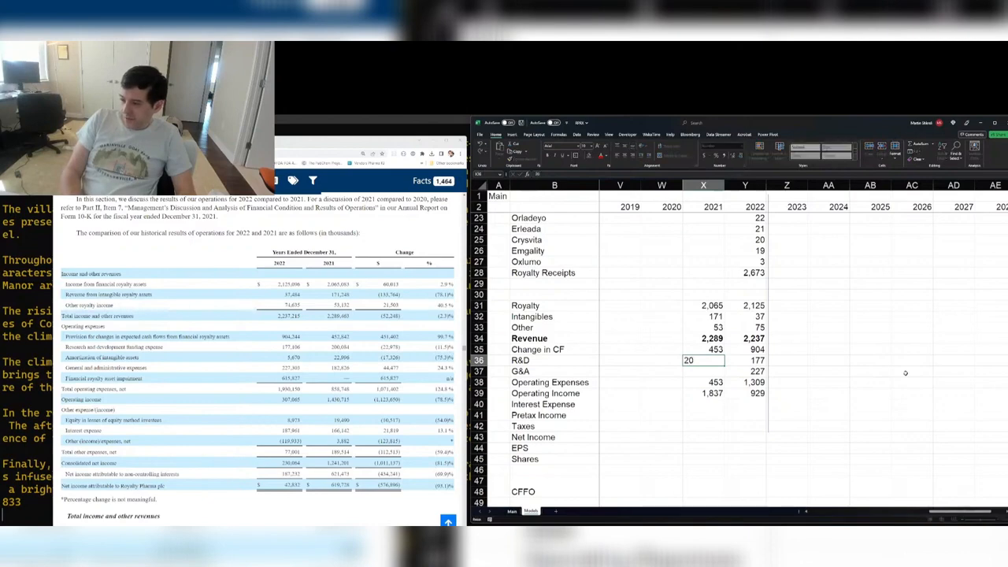
text(200.0)
key(Return)
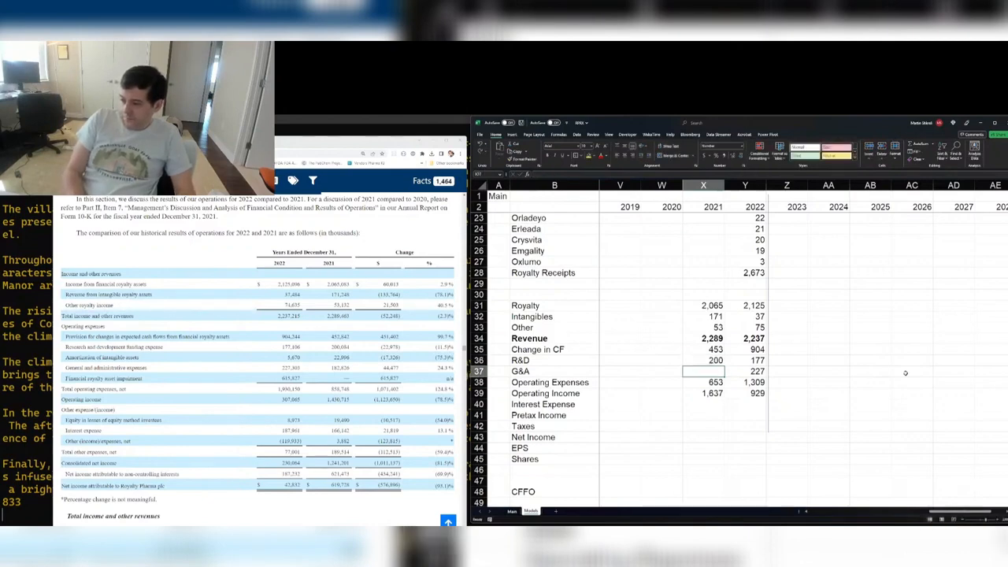
text(22.996)
key(Escape)
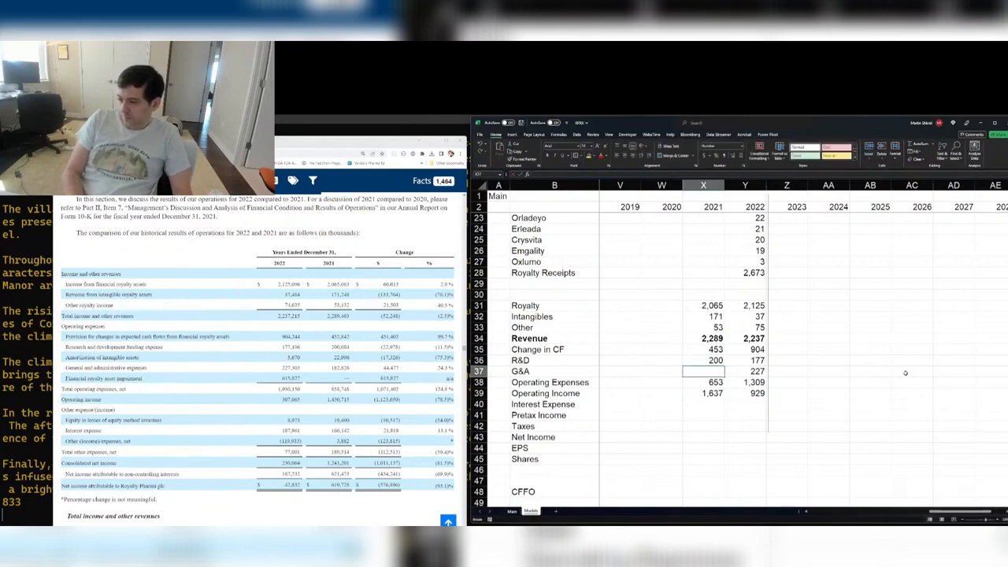
text(1)
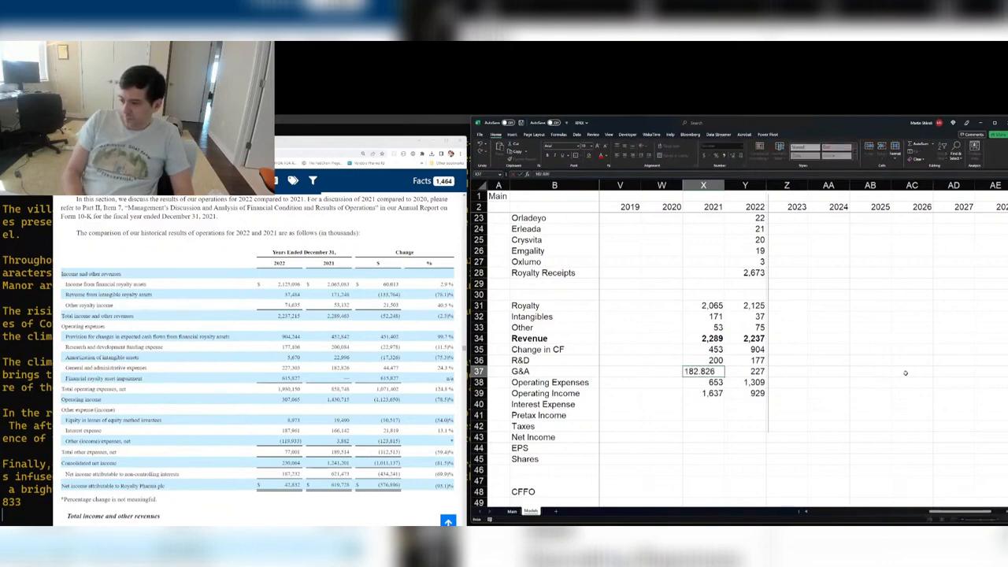
text(82.826)
key(Return)
- Enter Interest Expense as negative values: -187.961 for 2022 and -166.142 for 2021
key(Right)
key(Down)
key(Down)
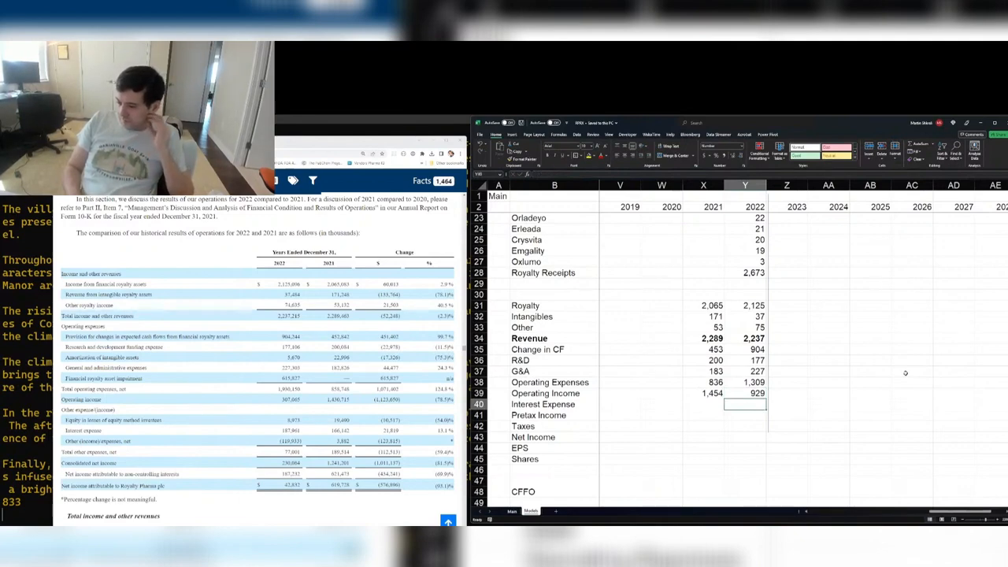
text(-187.)
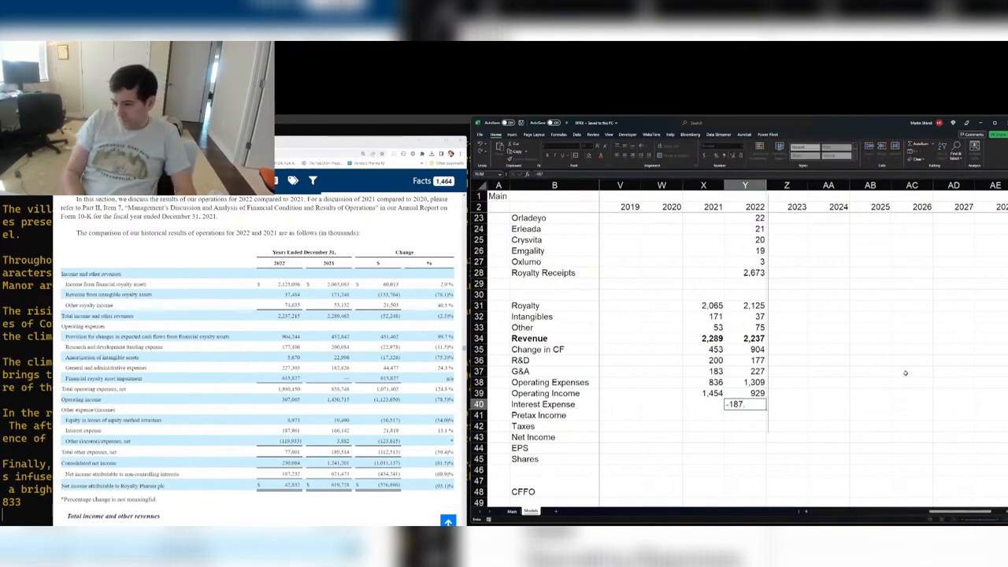
text(9)
key(Left)
text(-16)
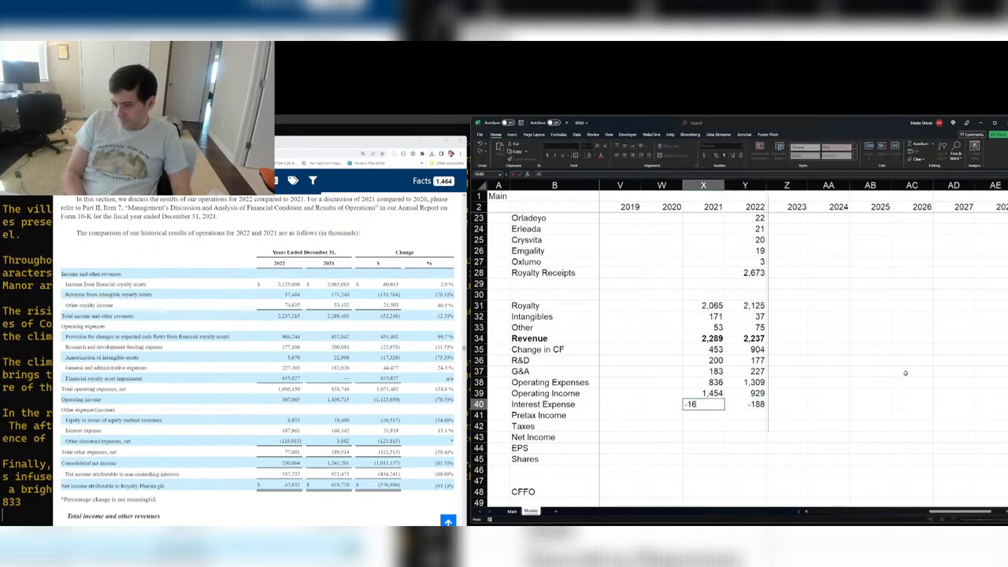
text(6.142)
key(Return)
- Calculate 2021 Pretax Income with =X39+X40 and copy the formula to the 2022 column
text(=X39+X40)
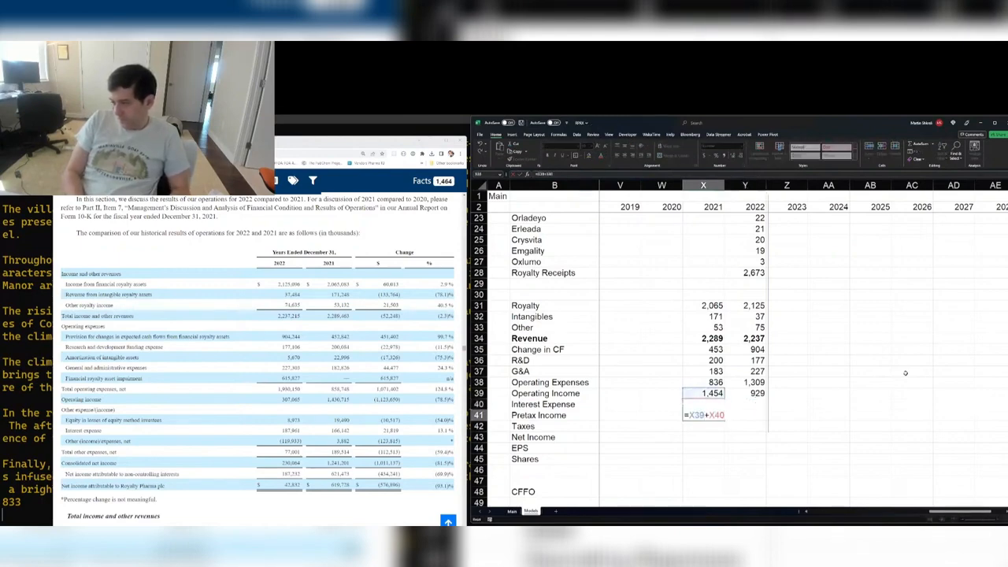
key(Tab)
key(ctrl+r)
- Fill the Taxes row with 187.232 in the 2021 column and 621.473 in the 2022 column
key(Down)
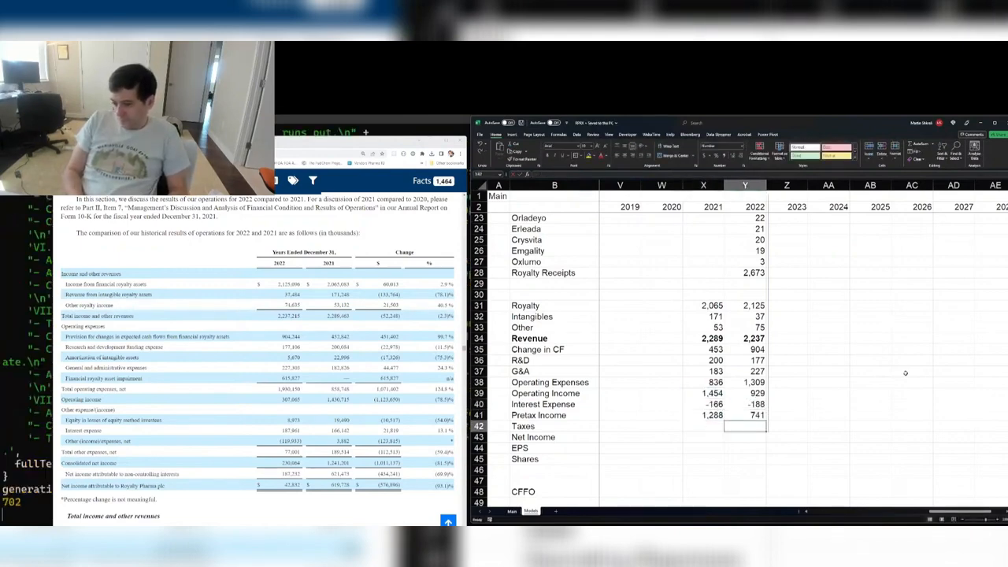
key(Left)
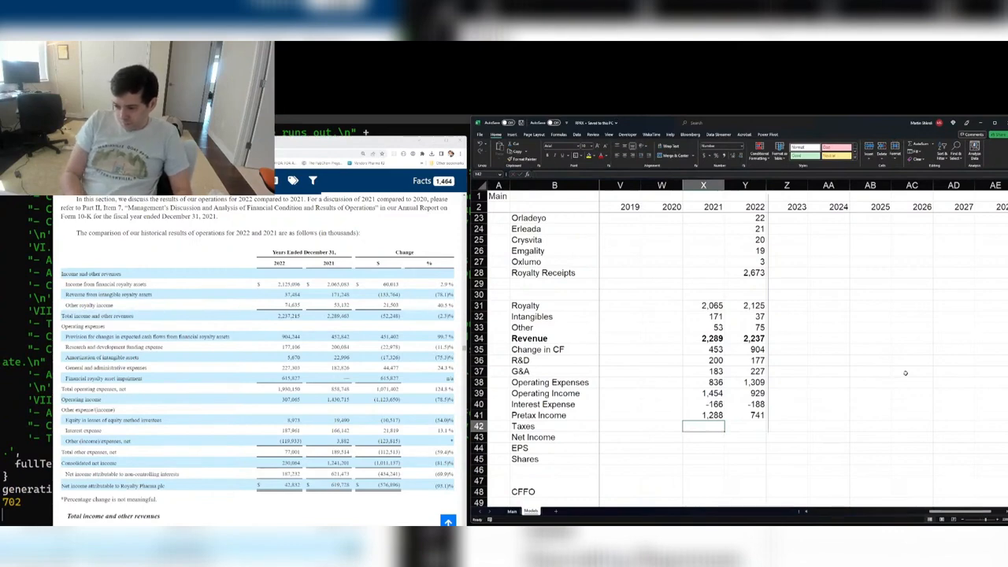
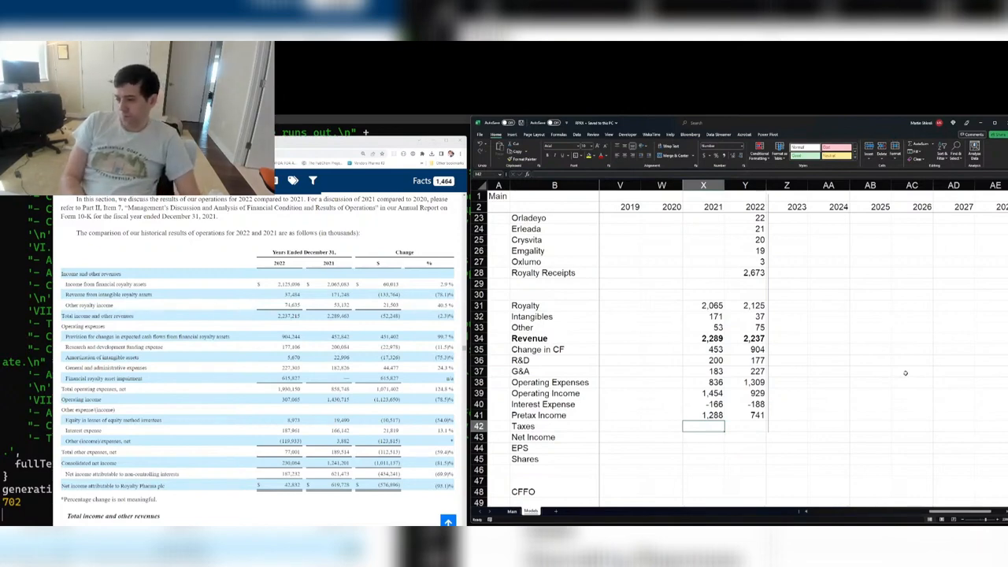
text(187.232)
key(Tab)
text(621)
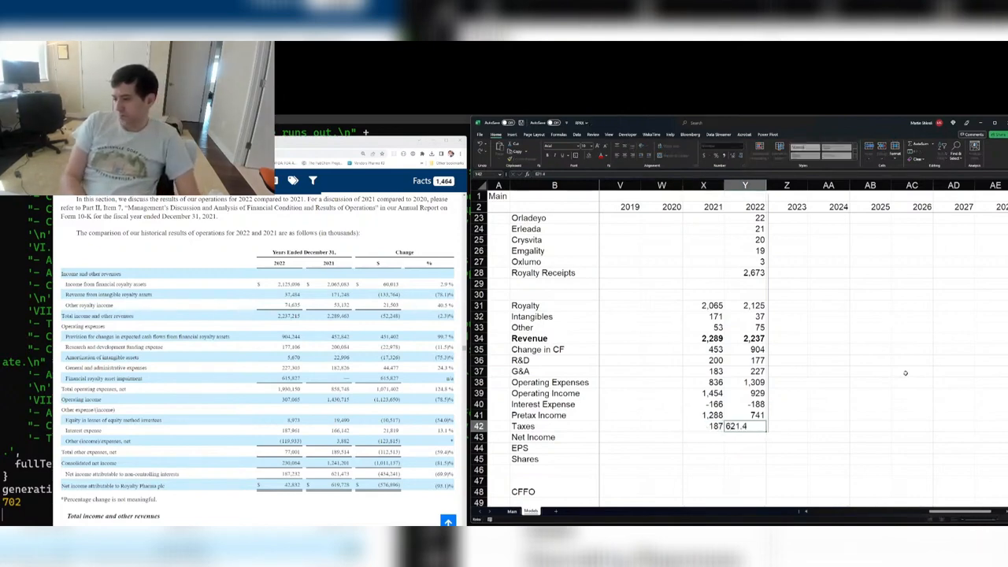
key(Return)
- Calculate 2021 Net Income as Pretax Income minus Taxes, using =X41-X42, and copy the formula to the 2022 column
text(=)
key(Up)
key(Up)
text(-)
key(Up)
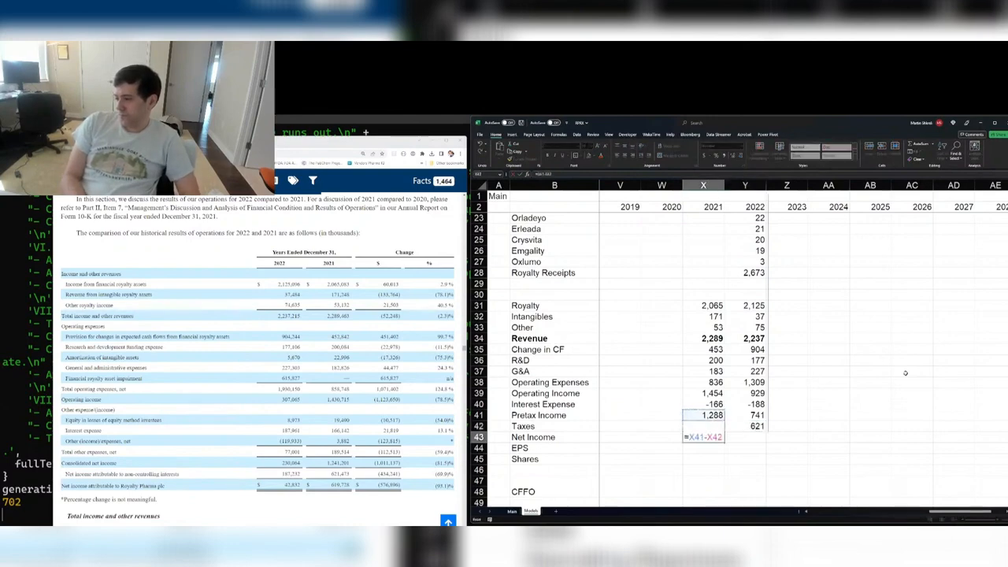
key(Return)
key(Up)
key(Right)
key(ctrl+r)
key(Down)
key(Left)
key(Down)
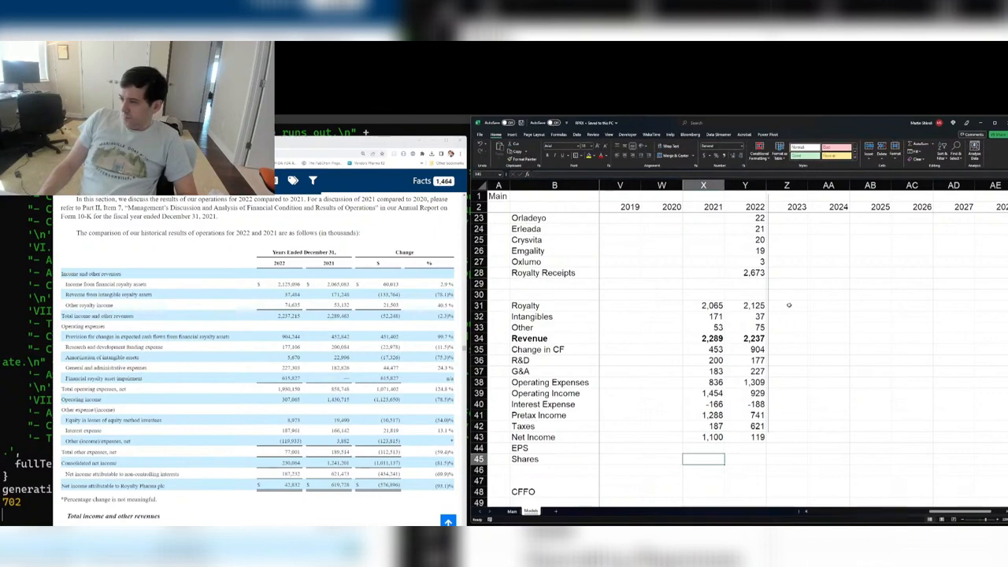
- Extend the vertical divider line beside the 2022 column down to about row 50 and select the 2021 EPS cell
click(762, 305)
drag(770, 325, 770, 432)
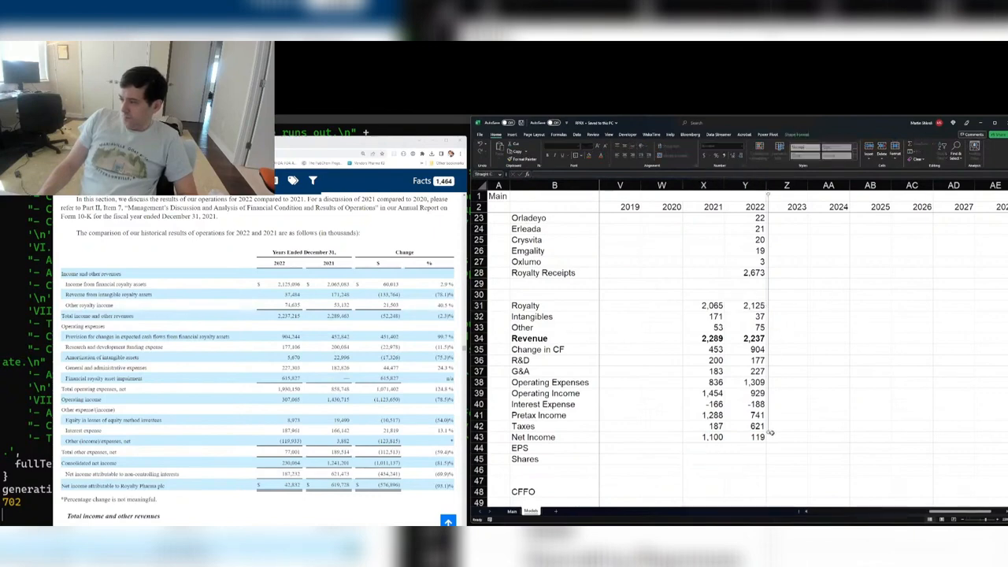
click(713, 438)
scroll(713, 438, down, 5)
click(701, 285)
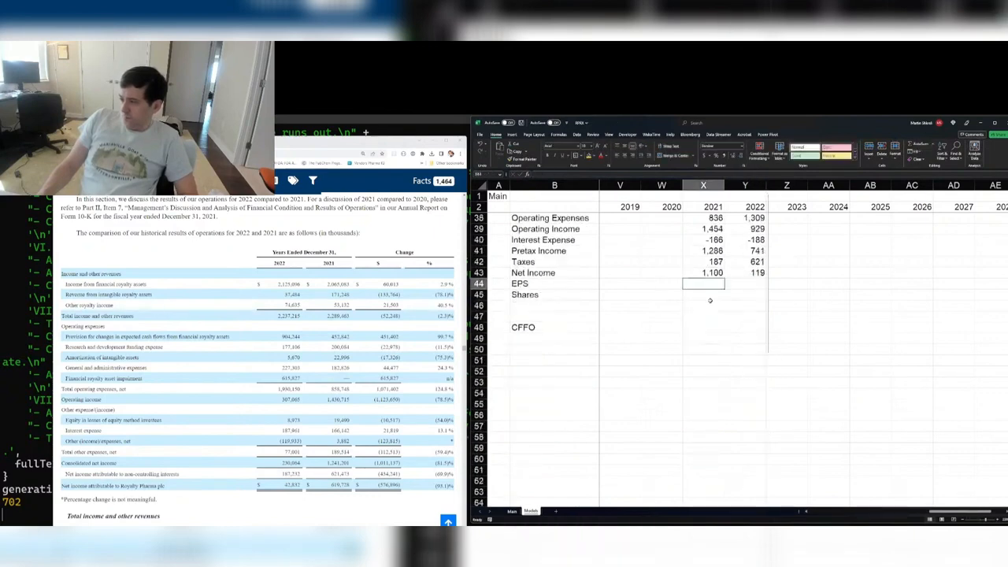
- Examine the 10-K's income discussion and its breakdown by royalty of the provision for changes in expected cash flows
scroll(330, 337, down, 5)
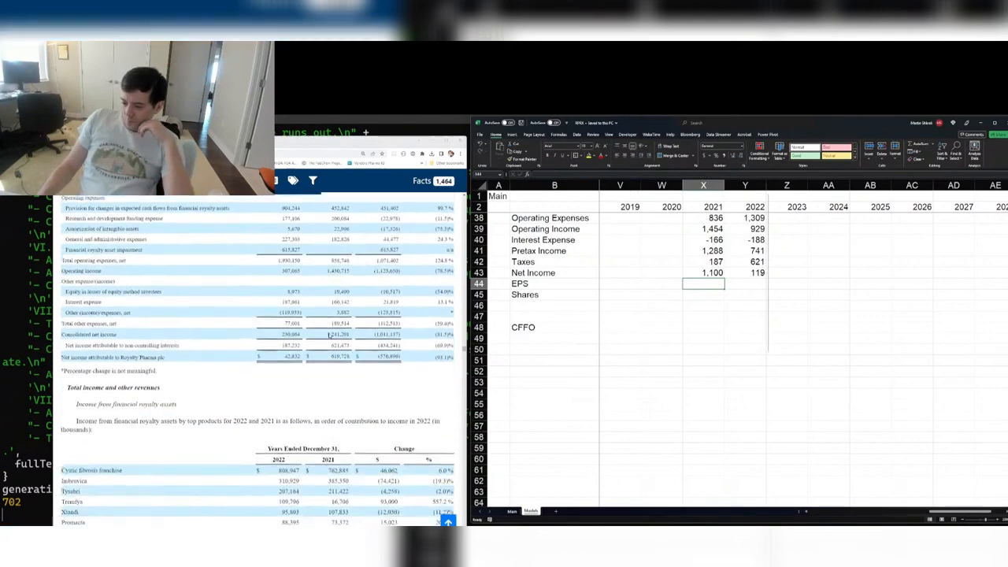
scroll(330, 336, down, 4)
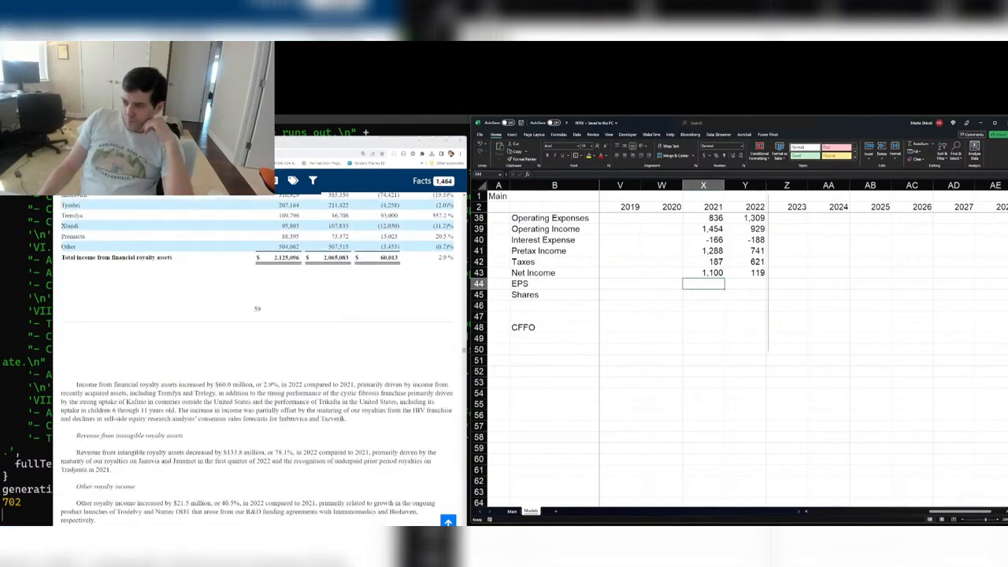
mouse_move(263, 147)
mouse_down()
mouse_move(787, 175)
mouse_move(552, 177)
mouse_move(260, 157)
mouse_move(268, 128)
mouse_move(282, 132)
mouse_move(271, 130)
mouse_up()
scroll(327, 313, down, 4)
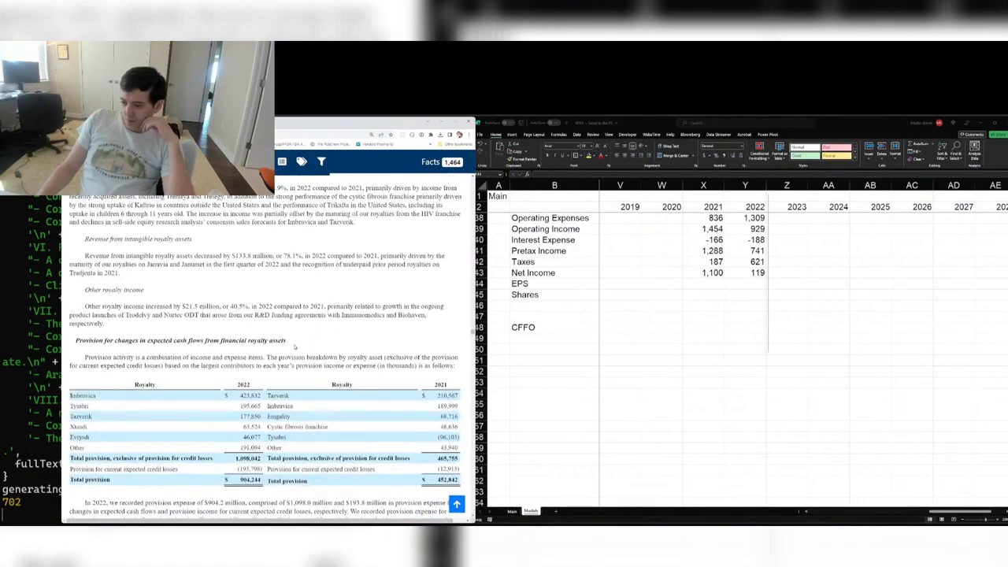
double_click(277, 395)
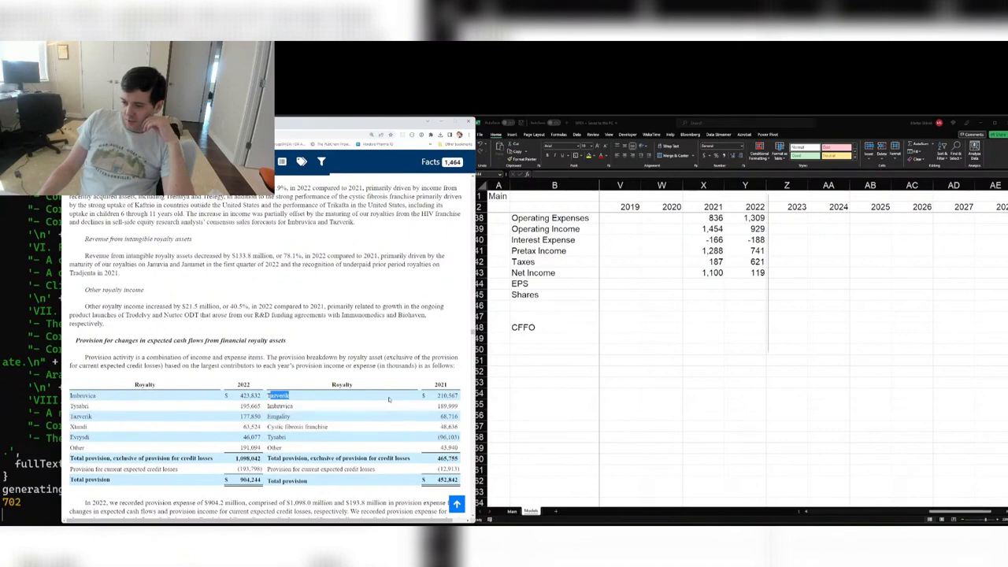
click(389, 399)
drag(175, 357, 424, 367)
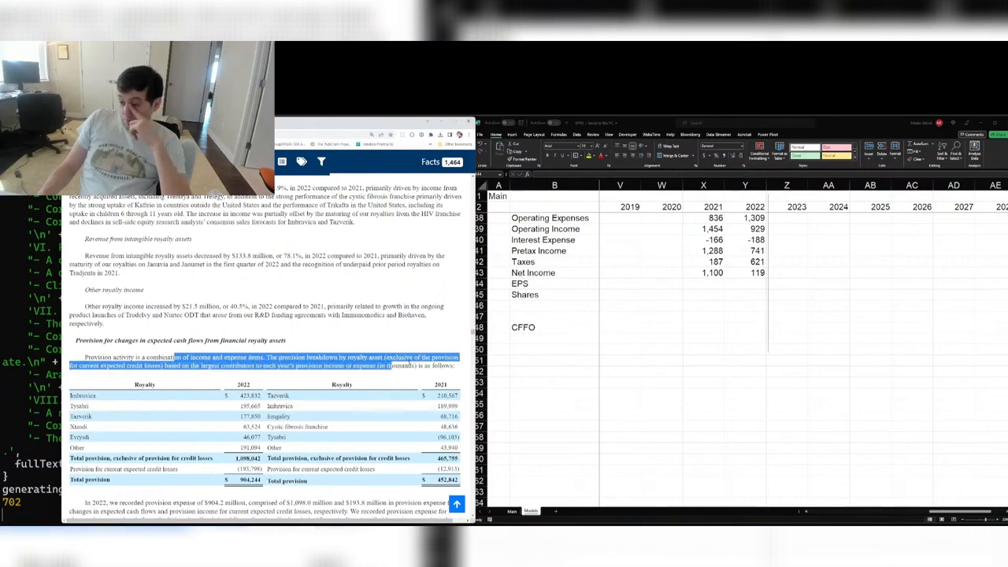
drag(424, 366, 451, 366)
click(445, 362)
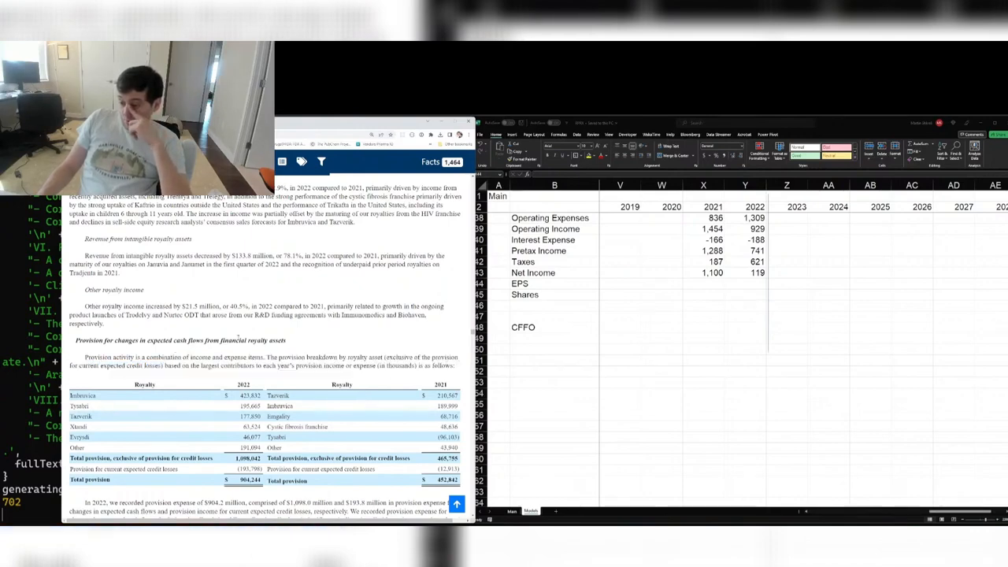
- Read the total provision rows and the 10-K's explanation of the 2022 provision expense for Imbruvica, Tysabri and Tazverik
scroll(169, 355, down, 1)
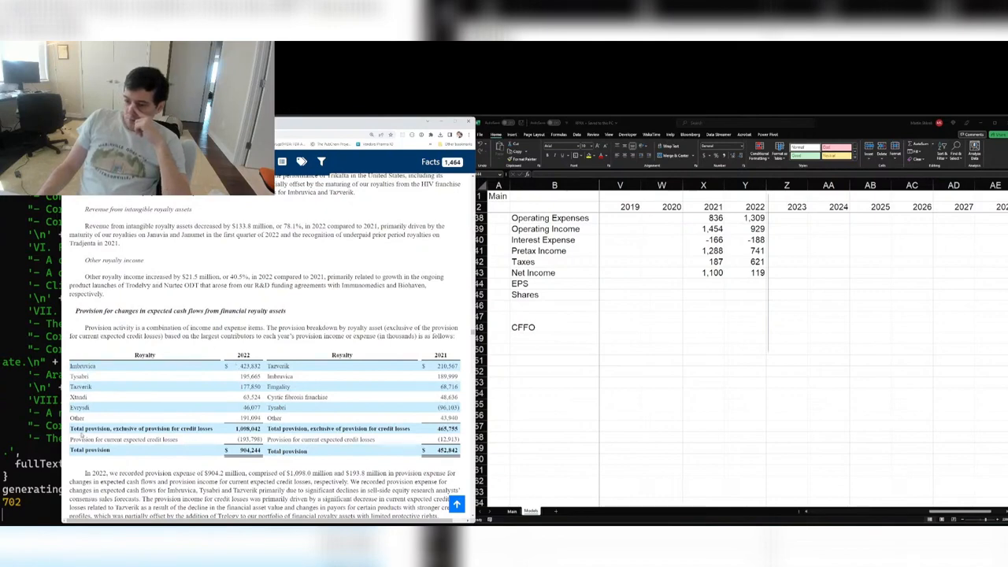
drag(82, 431, 219, 434)
click(214, 380)
scroll(217, 308, down, 1)
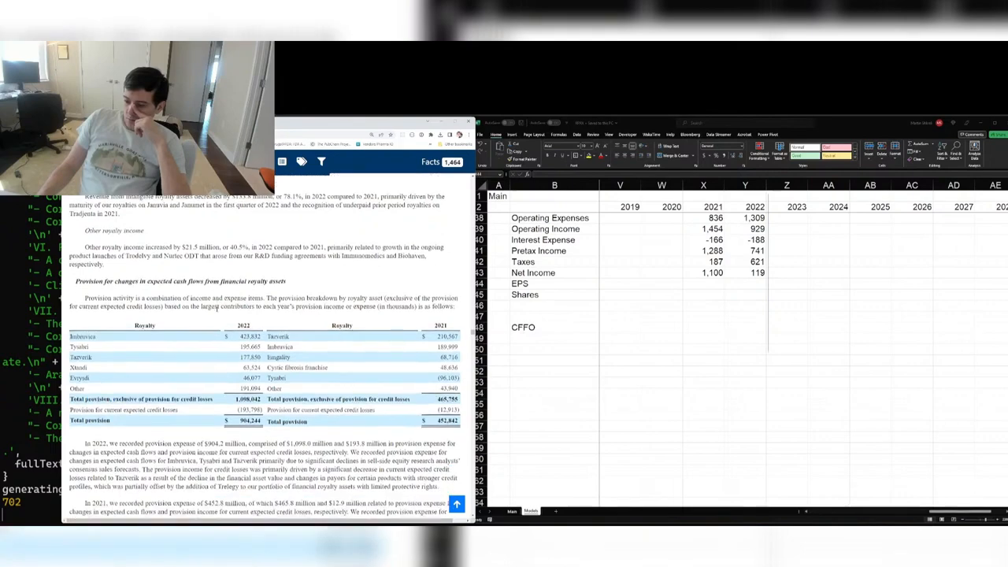
scroll(217, 308, down, 1)
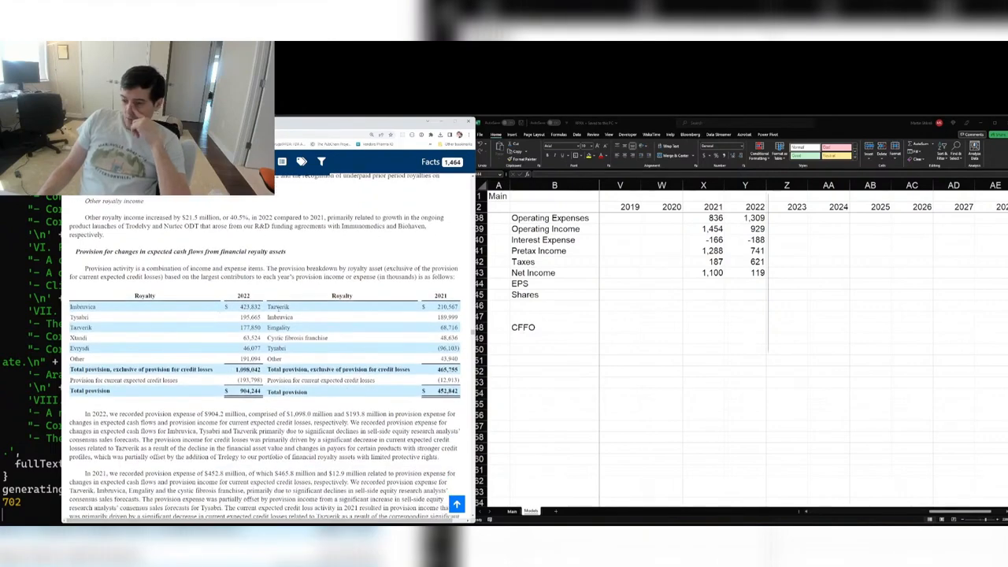
drag(148, 423, 195, 431)
click(268, 432)
click(194, 431)
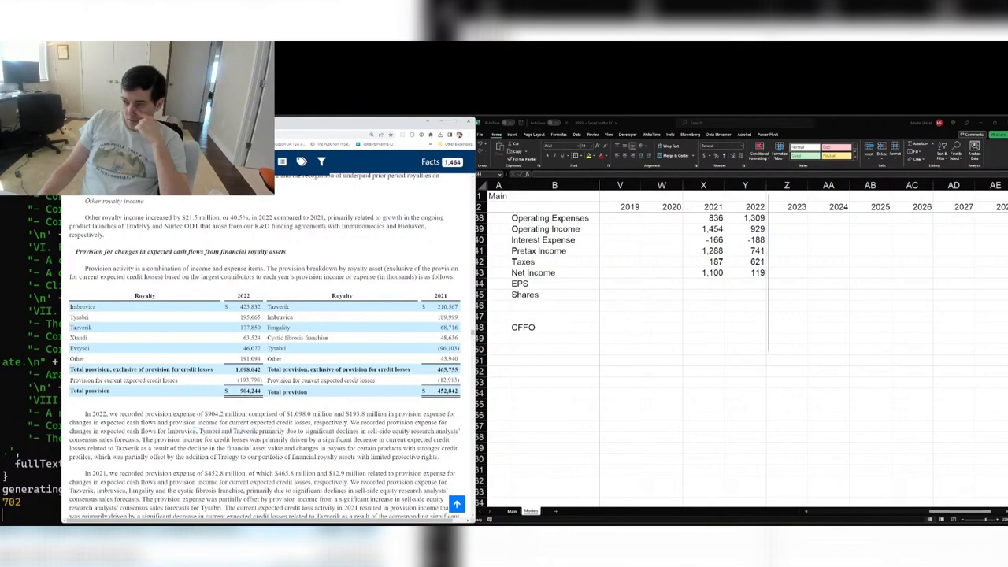
- Check the model sheet's product royalty list for Tazverik
click(655, 299)
scroll(657, 300, up, 8)
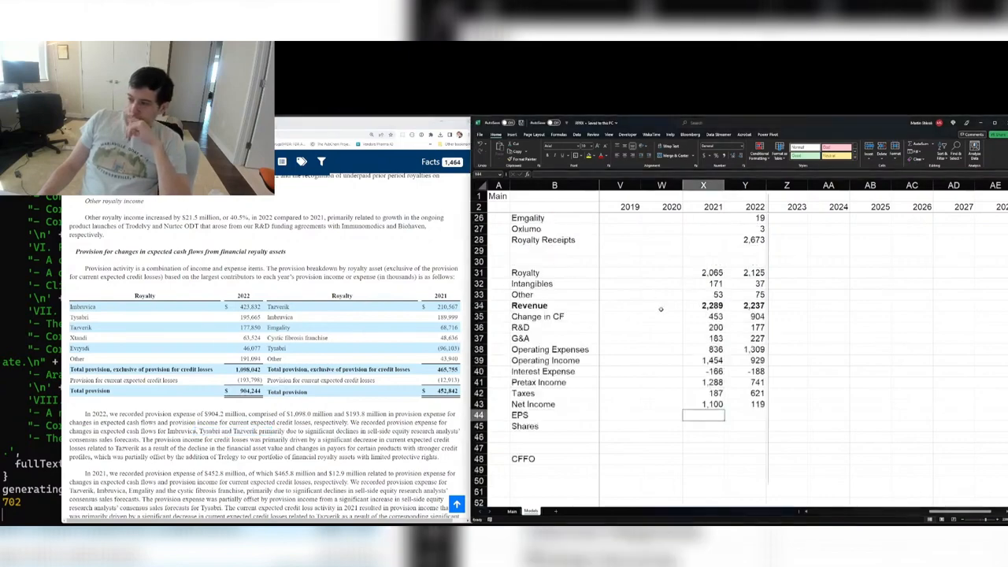
scroll(661, 309, up, 2)
click(662, 306)
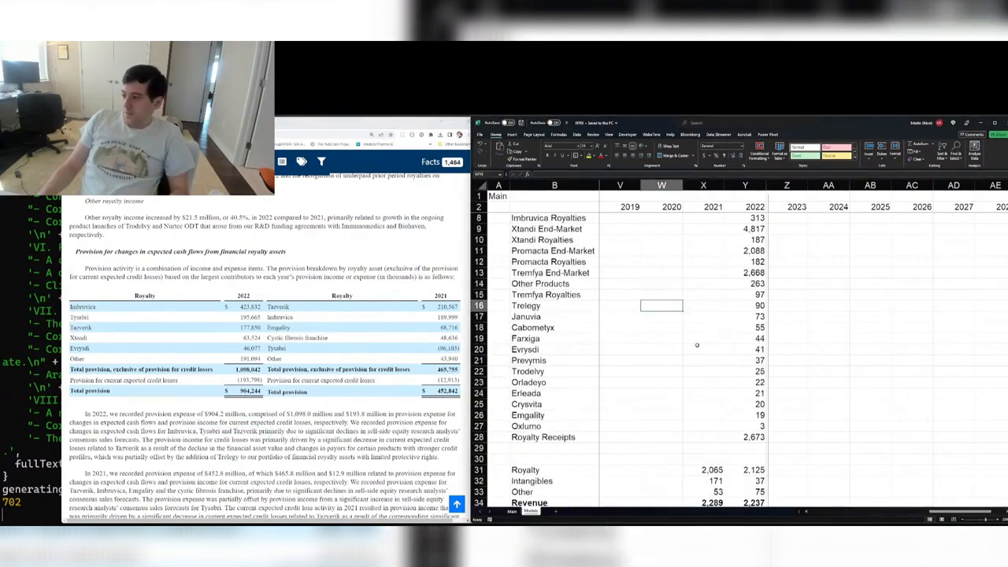
key(ctrl+f)
key(Return)
key(Escape)
key(Escape)
- Add Tazverik in cell B17 of the Main sheet, below the drug table, and return to the model sheet
key(ctrl+Page_Up)
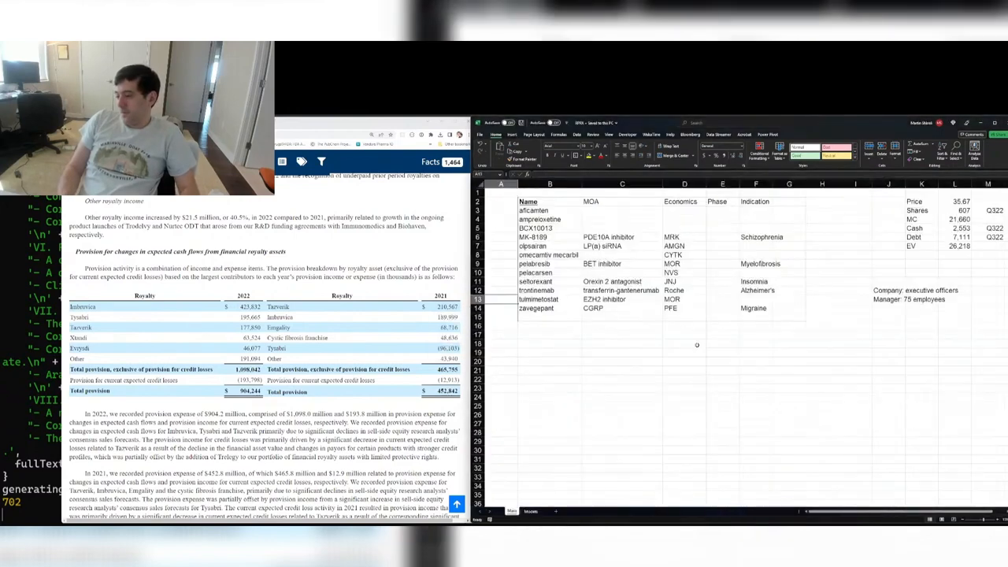
key(Down)
key(Down)
key(Down)
key(Right)
text(Taz)
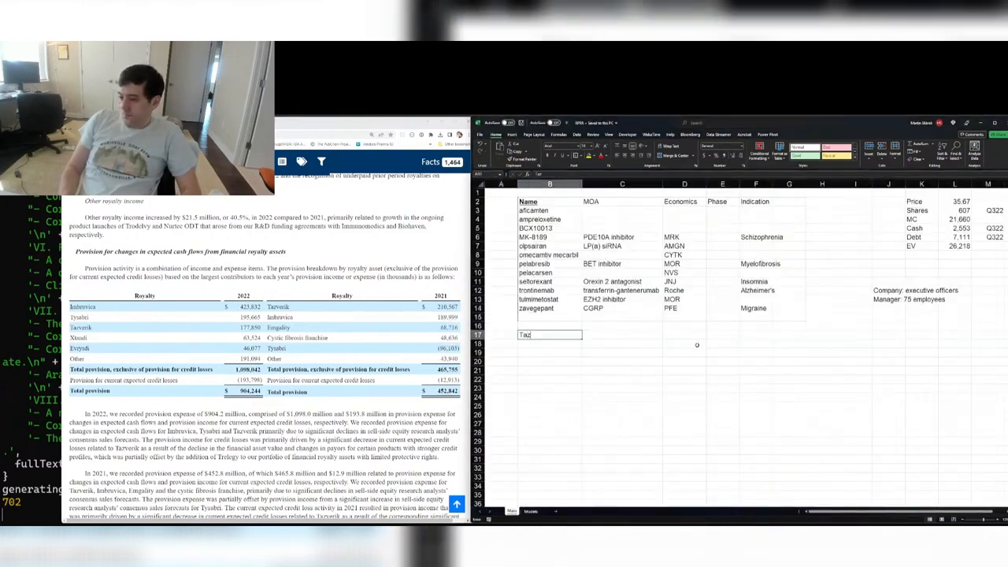
text(verik)
key(Return)
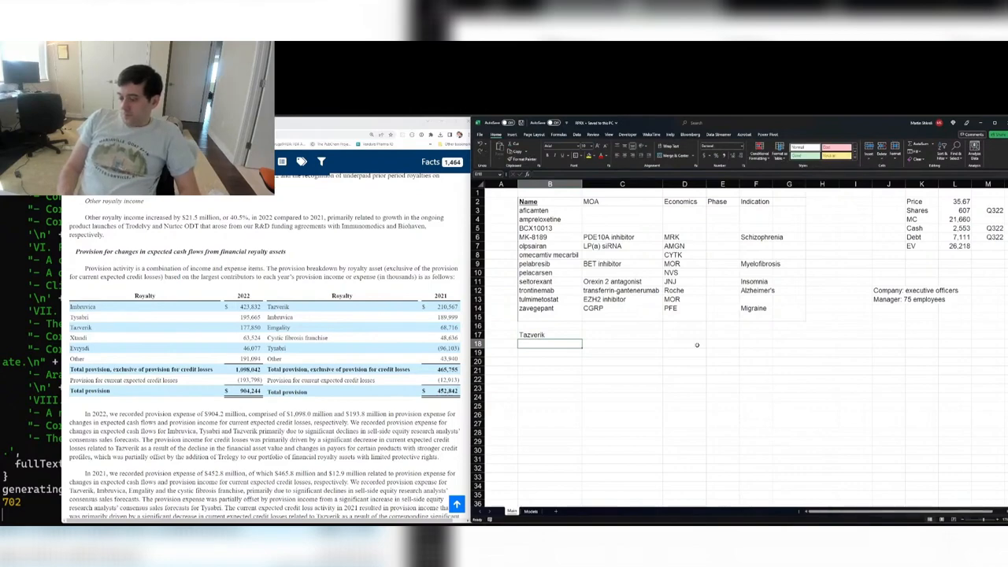
key(ctrl+Page_Down)
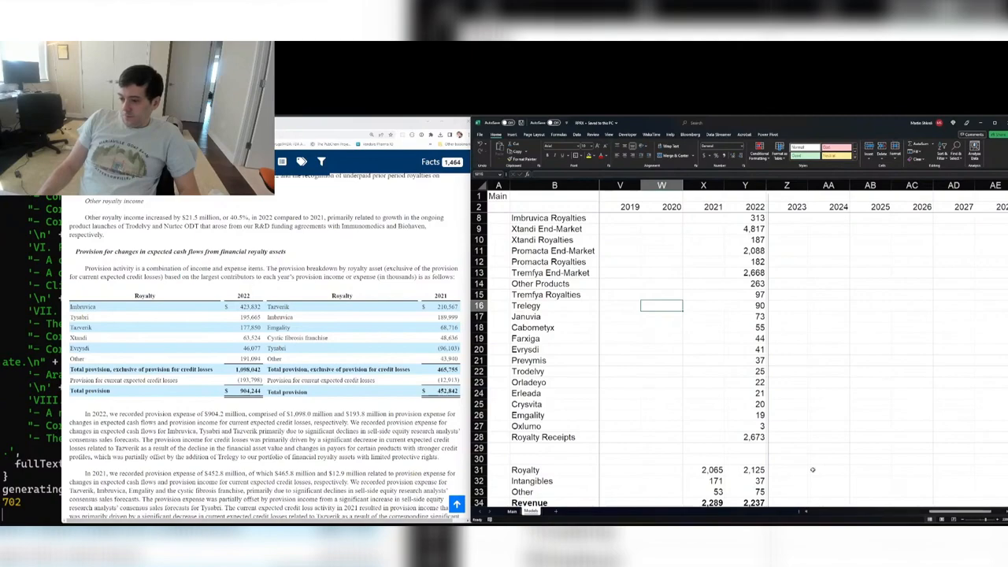
- Look through the 10-K's expense discussion and portfolio developments up to the table of 2022 and 2021 royalty receipts by product
scroll(256, 378, down, 15)
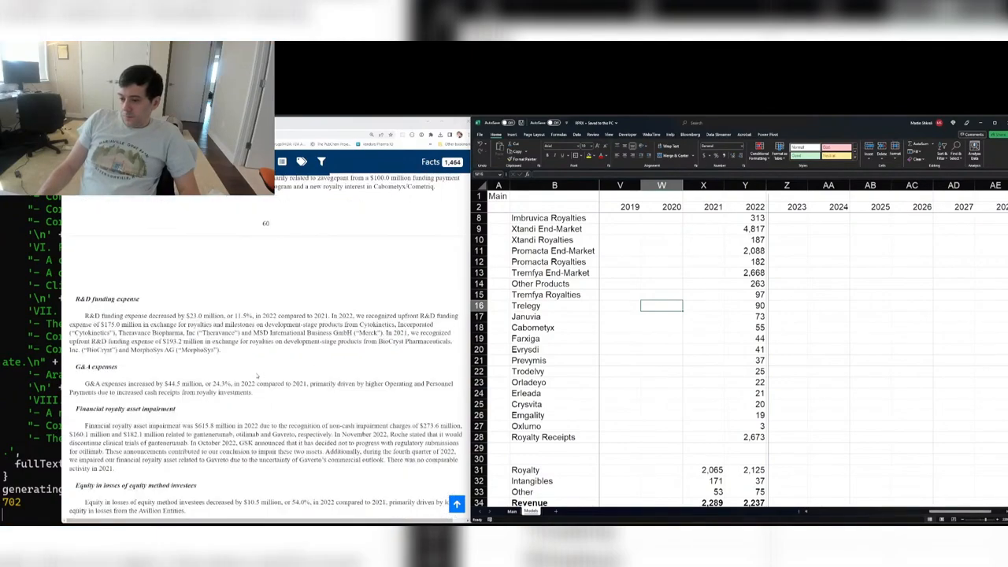
scroll(256, 378, down, 10)
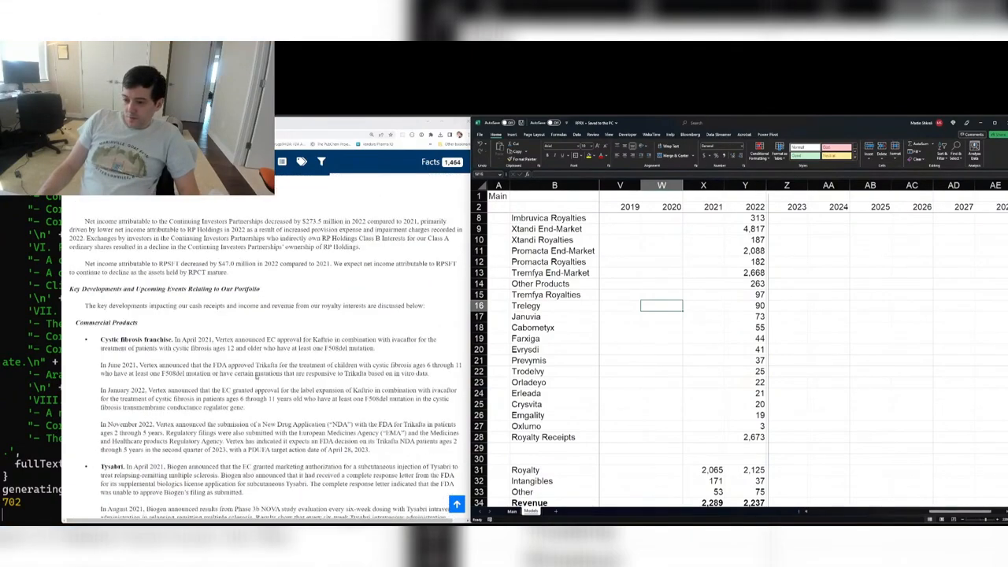
scroll(256, 378, down, 10)
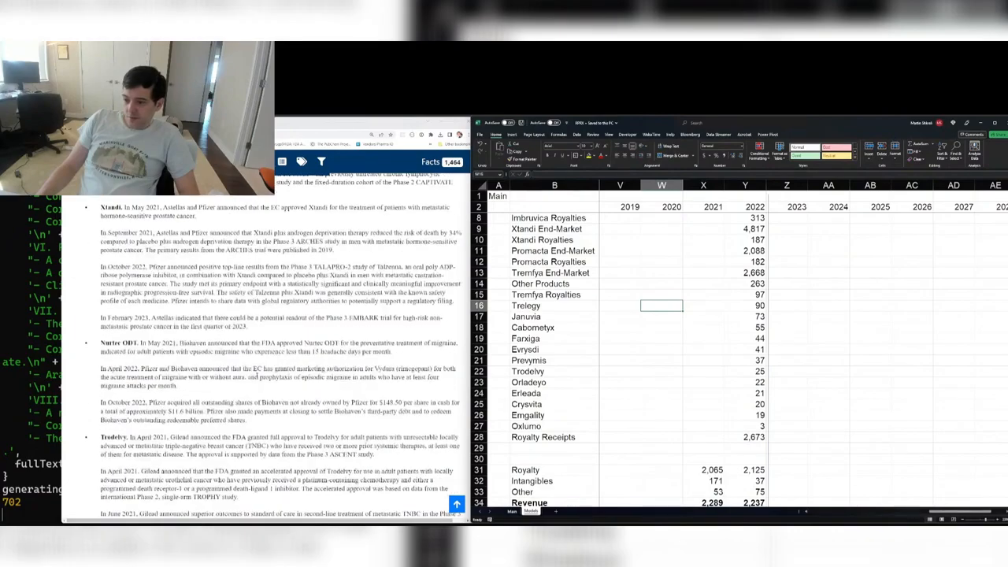
scroll(258, 379, down, 10)
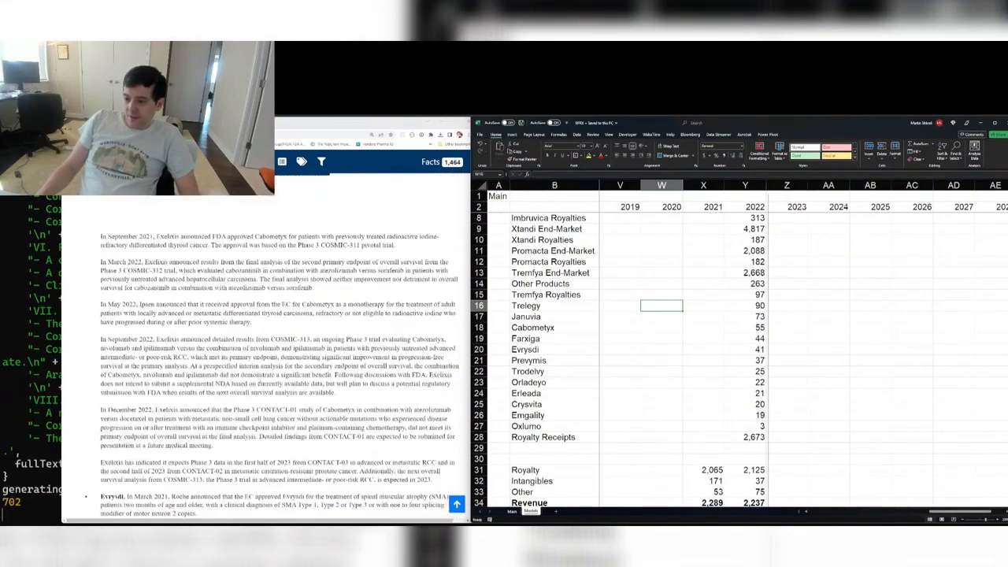
scroll(261, 379, down, 10)
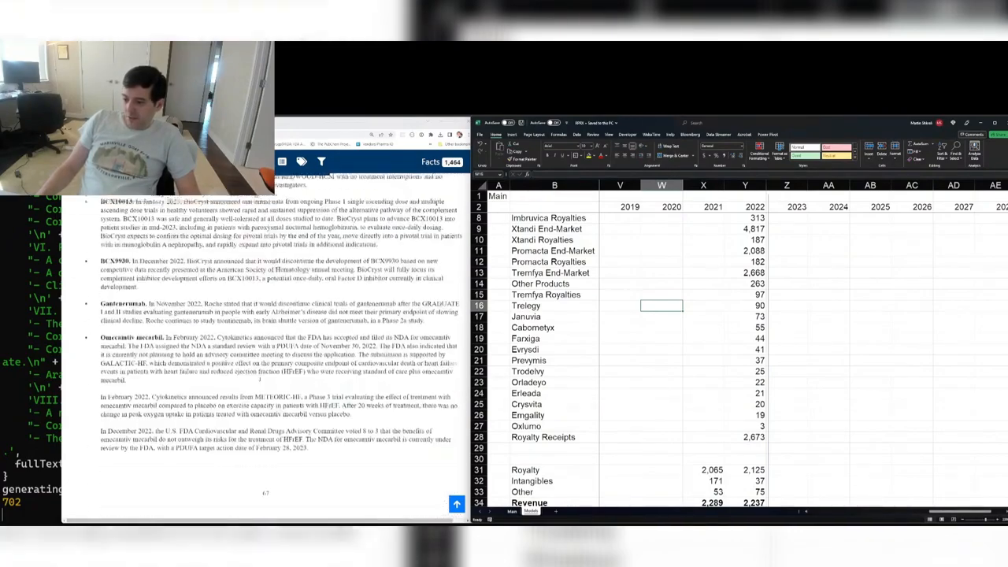
scroll(263, 382, down, 8)
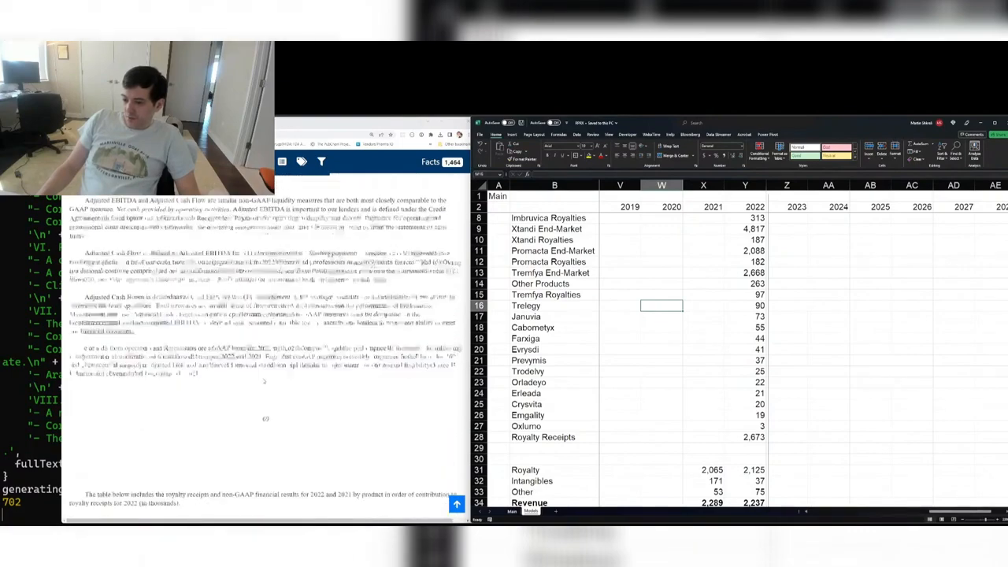
scroll(264, 382, down, 5)
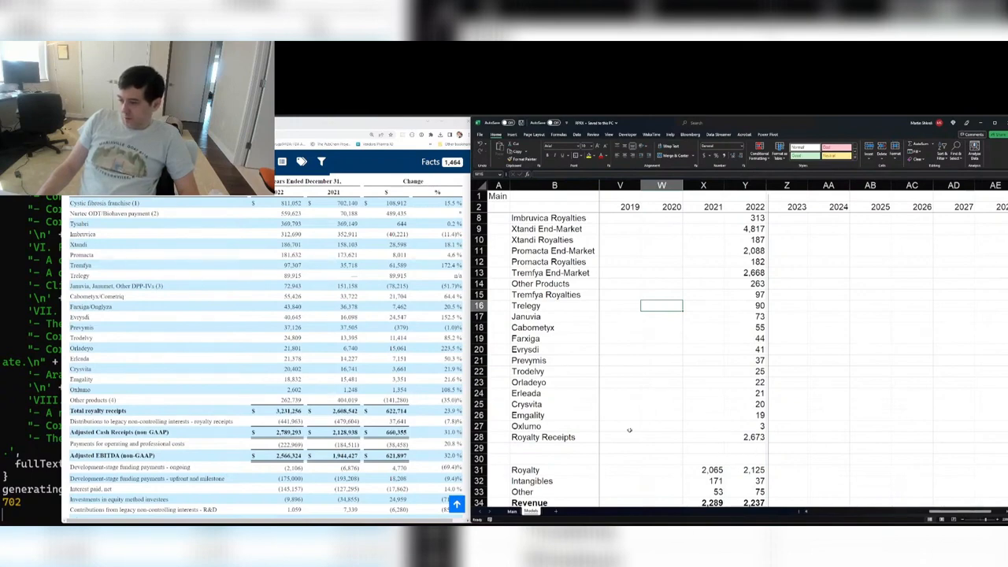
- Add a One-Time row in row 29, directly below Royalty Receipts, with 559.623 for 2022
click(535, 450)
text(One-T)
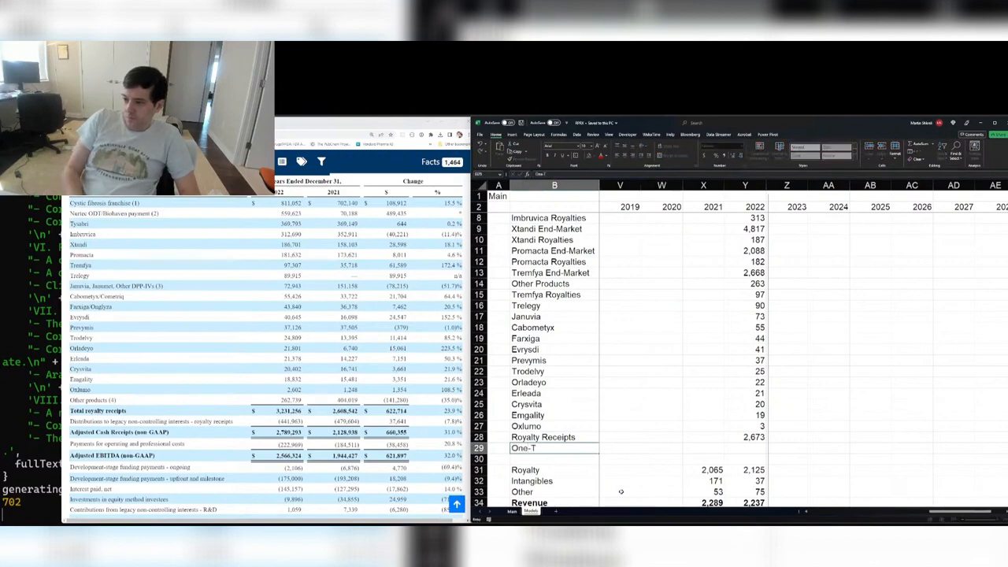
text(ime)
click(755, 448)
text(=)
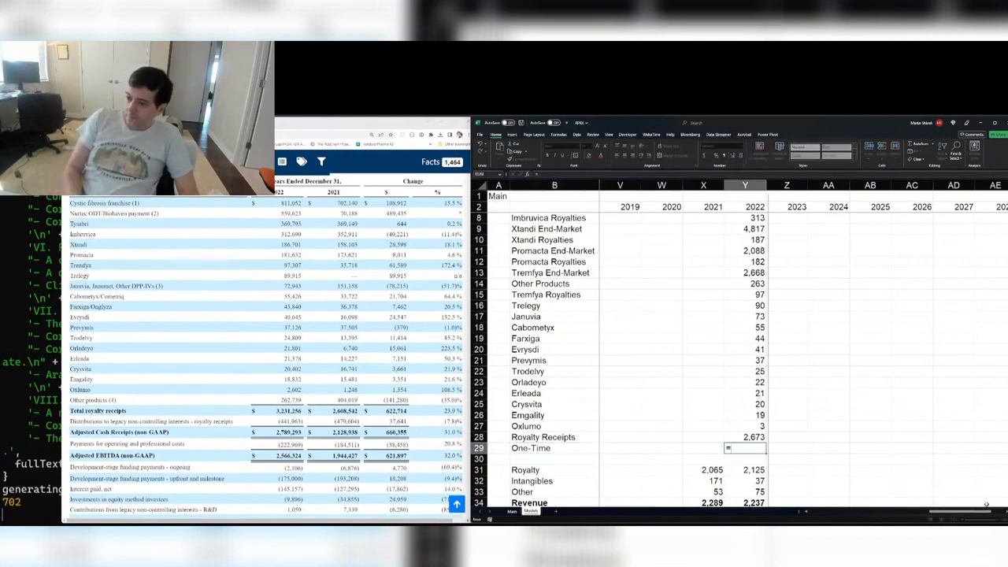
text(559.623)
key(Return)
key(Up)
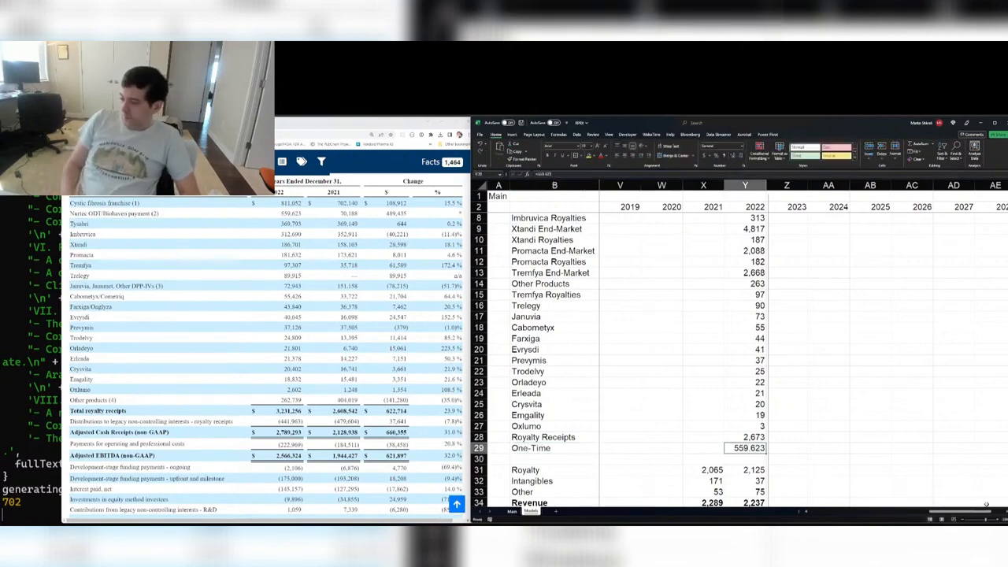
- Format the 2022 One-Time amount as a number with zero decimals and a thousands separator
key(ctrl+1)
key(n)
key(Tab)
text(0)
key(Tab)
key(space)
key(Return)
- Set the 2022 Other Products amount to 262.739 to match the 10-K's table
key(Up)
key(Up)
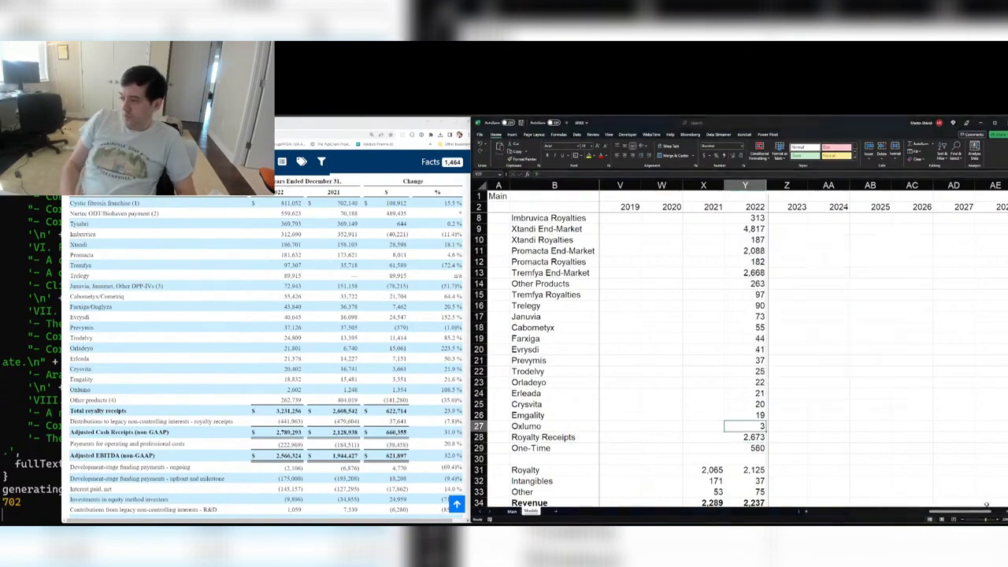
key(Up)
key(Up)
key(Up)
key(Up)
key(Up)
key(Up)
key(Up)
key(Up)
key(Up)
key(Up)
key(Up)
key(Up)
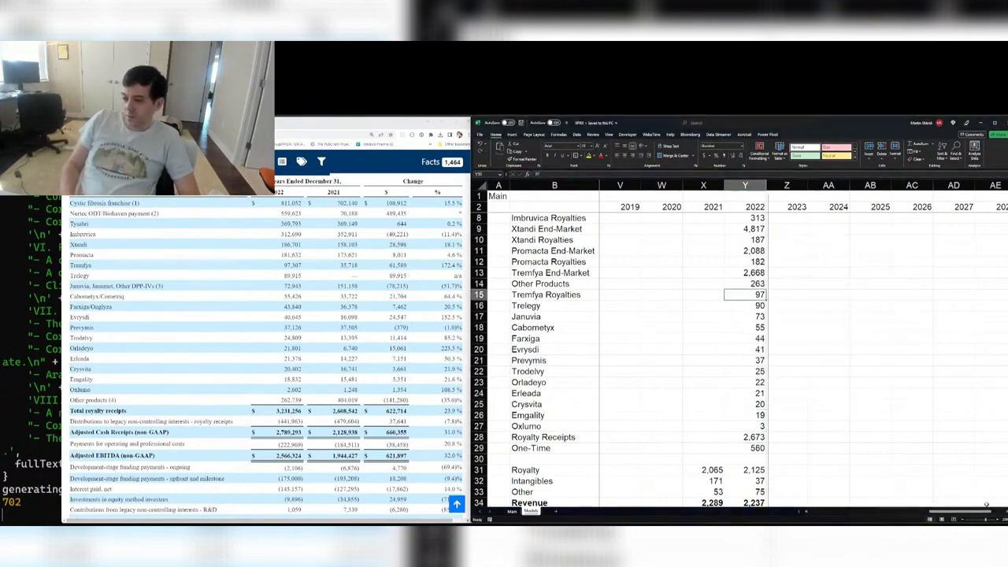
key(Up)
key(F2)
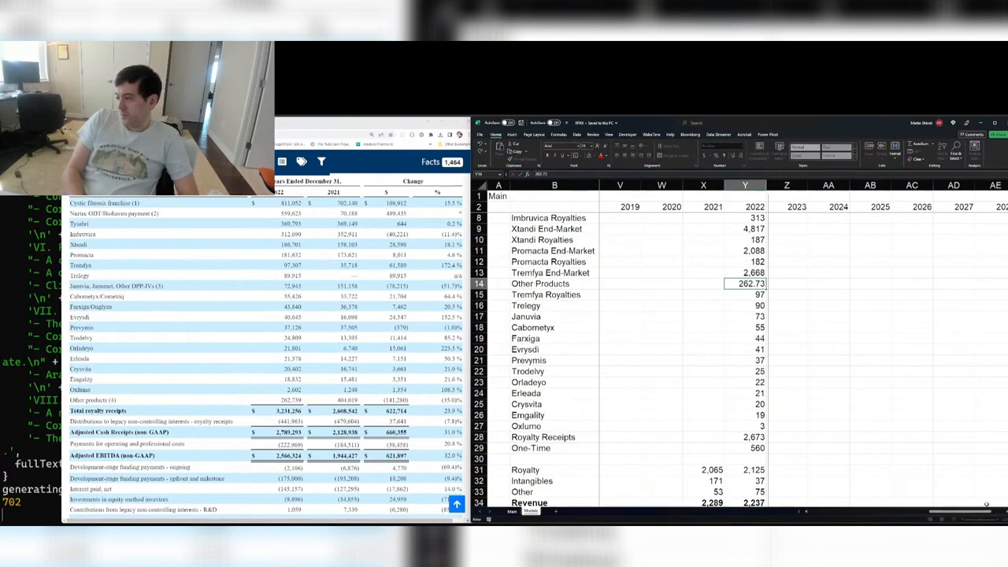
text(9)
key(Return)
- Insert a new row 30 in the model directly below the One-Time row
key(Down)
key(Down)
key(Down)
key(Down)
key(Down)
key(Down)
key(Down)
key(Down)
key(Down)
key(Down)
key(Down)
key(Down)
key(Down)
key(Down)
key(Down)
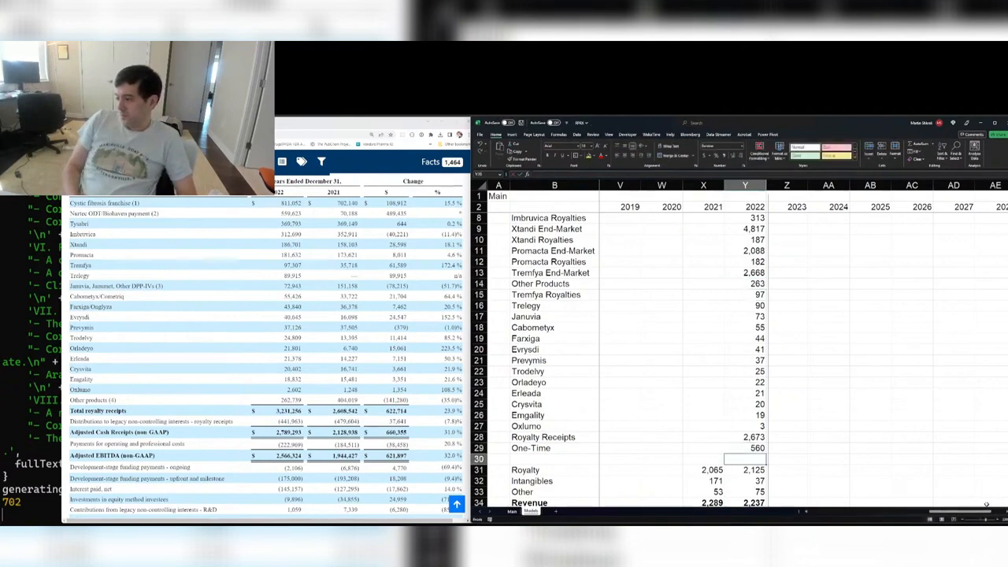
key(ctrl+Left)
key(shift+space)
key(ctrl+shift+plus)
key(Right)
text(Royta)
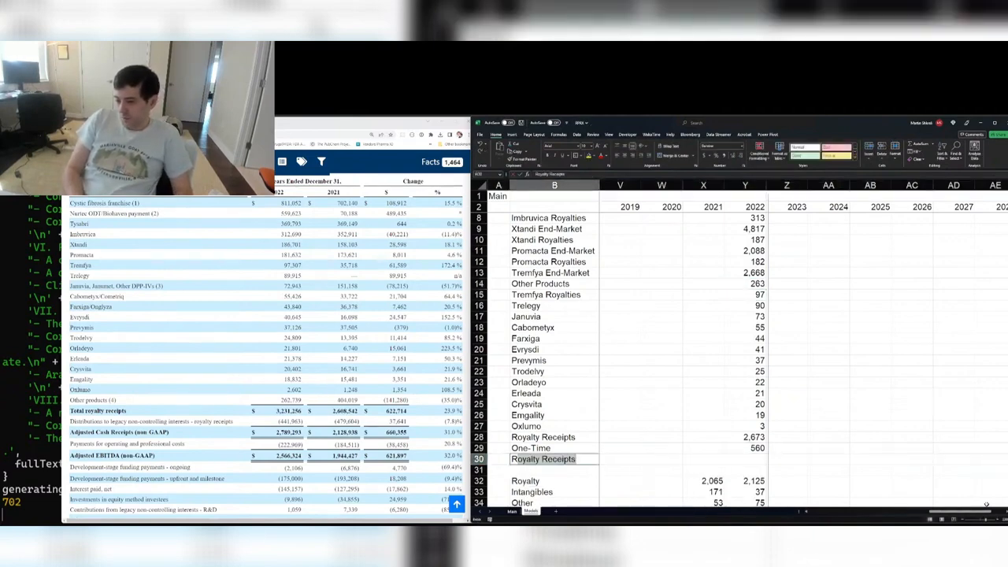
key(BackSpace)
key(BackSpace)
text(alty Receipts)
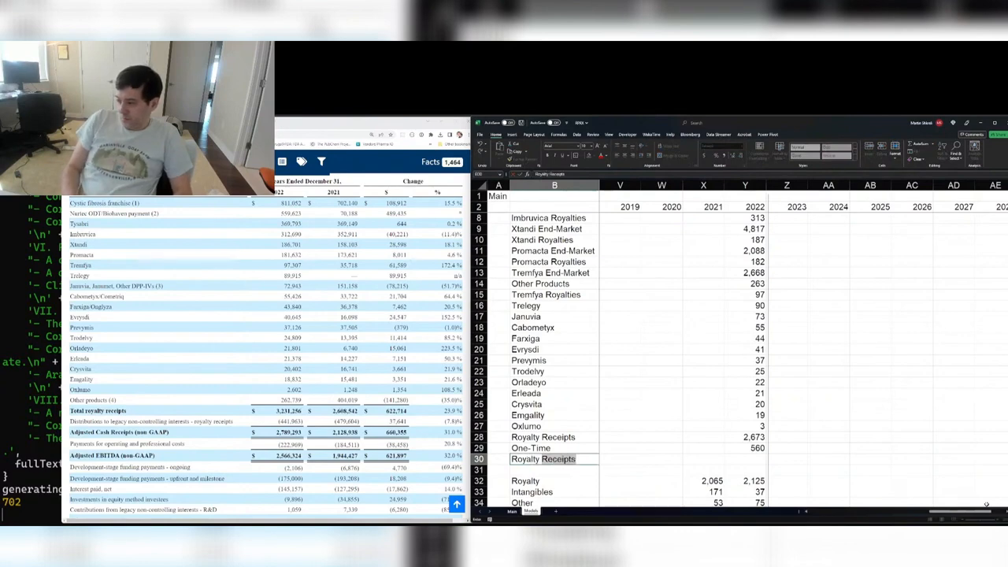
key(Up)
key(Down)
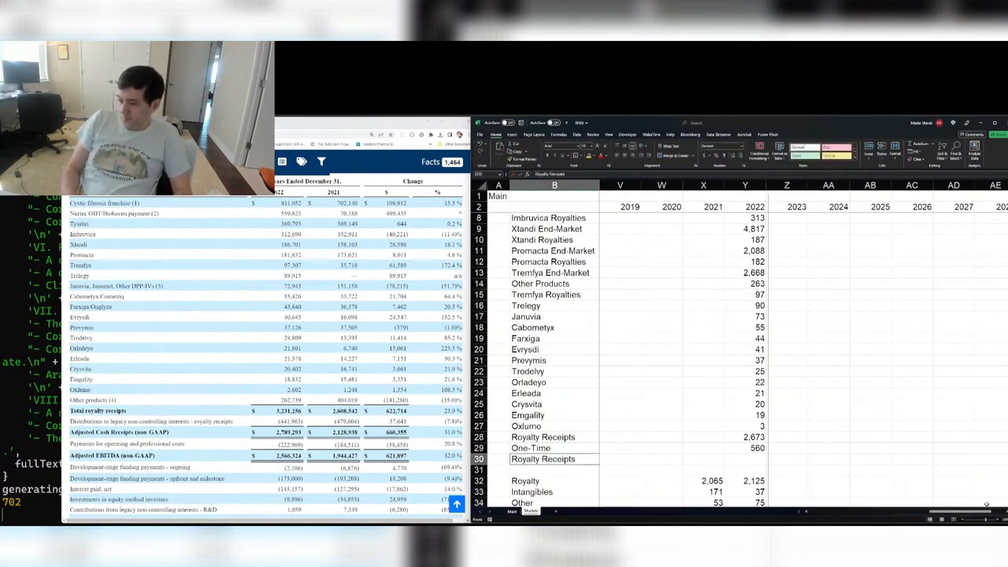
- Label row 30 Total Cash-In, add 2022 Royalty Receipts and One-Time together in Y30, and save the workbook
text(Total Cash-In)
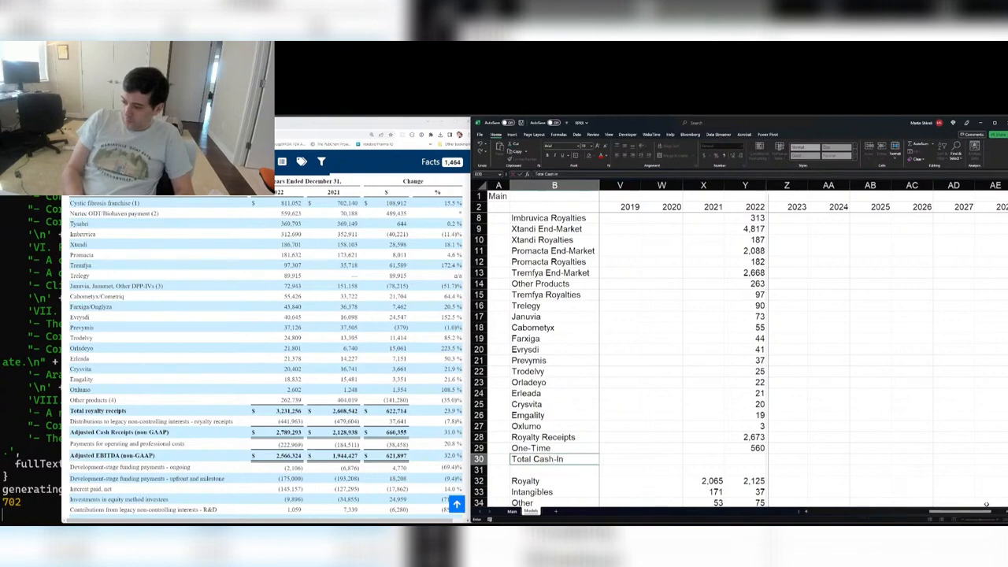
key(Up)
key(Up)
key(ctrl+Right)
key(Down)
key(Down)
text(=)
key(Up)
key(Up)
key(Up)
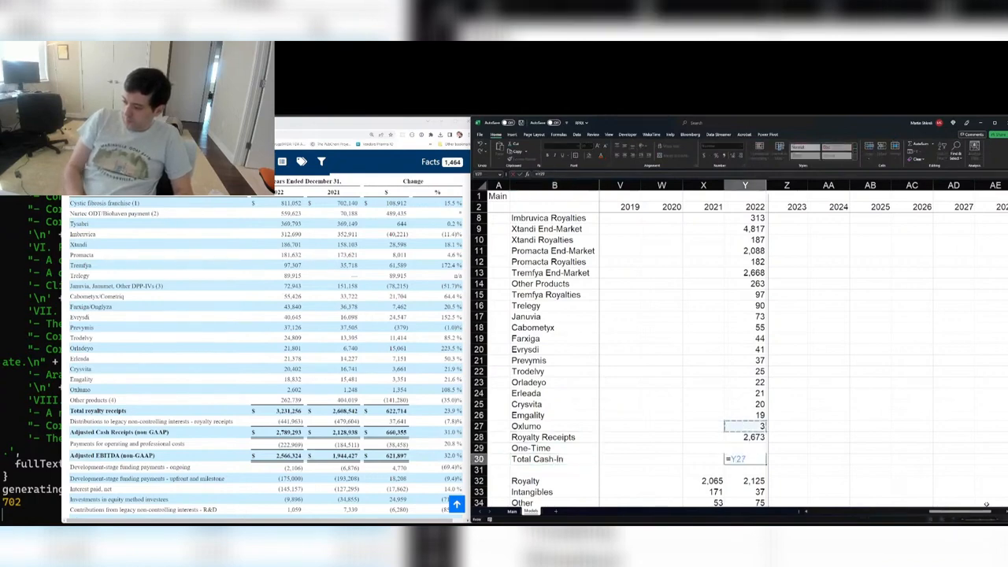
key(Down)
text(+)
key(Up)
key(Return)
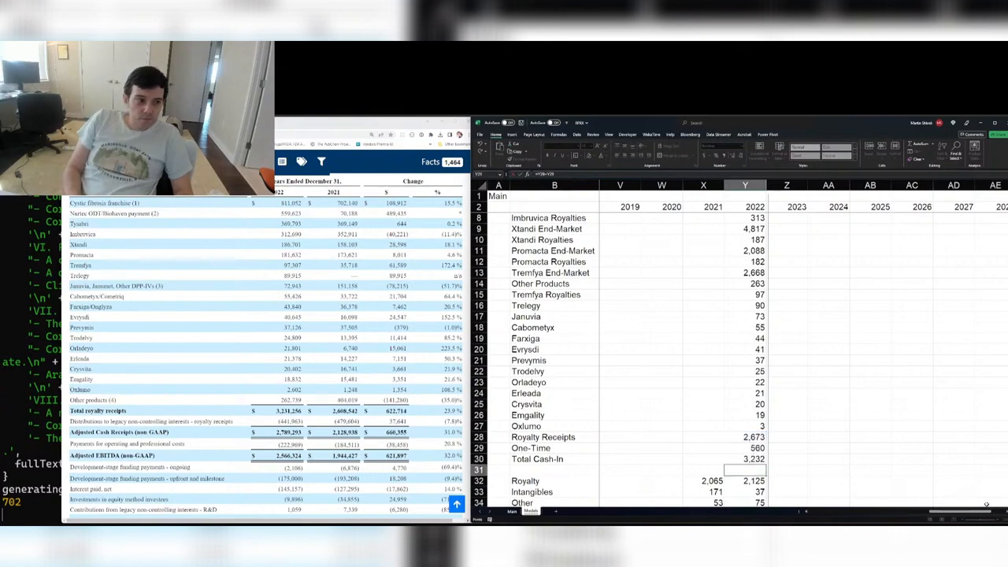
key(ctrl+s)
- Check the 2022 product royalty amounts from Total Cash-In up to Cabometyx against the 10-K's royalty receipts table
key(Up)
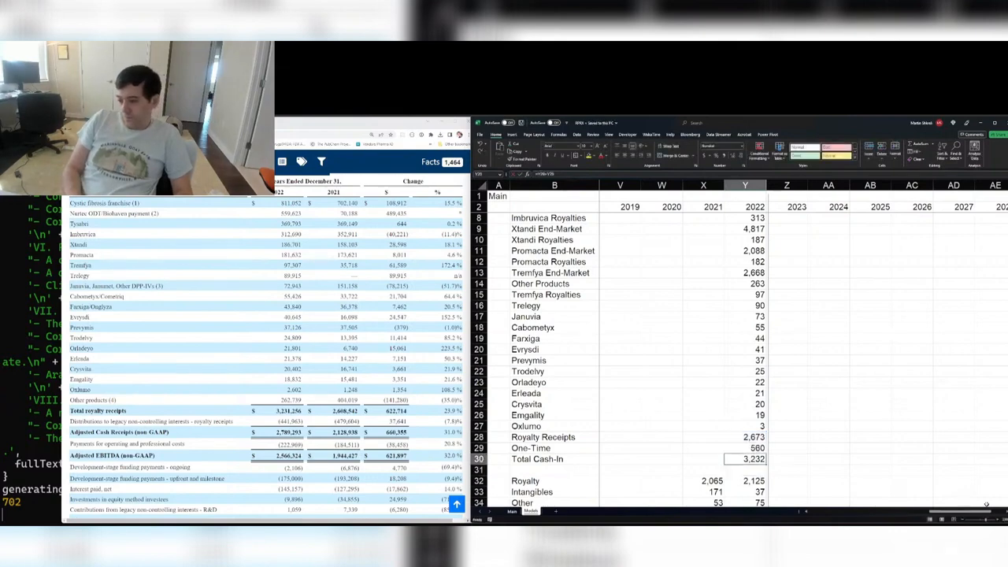
key(Up)
key(Up)
key(Up)
key(Up)
key(Up)
key(Up)
key(Up)
key(Up)
key(Up)
key(Up)
key(Up)
key(Up)
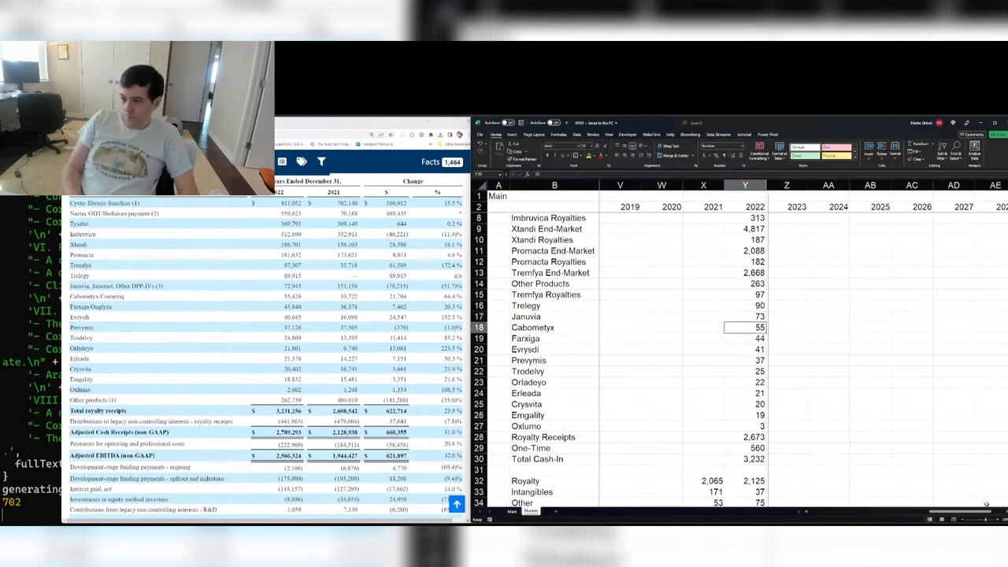
- Enter the 2022 royalty receipts for Farxiga as 43.840 and Evrysdi as 40.645
key(Down)
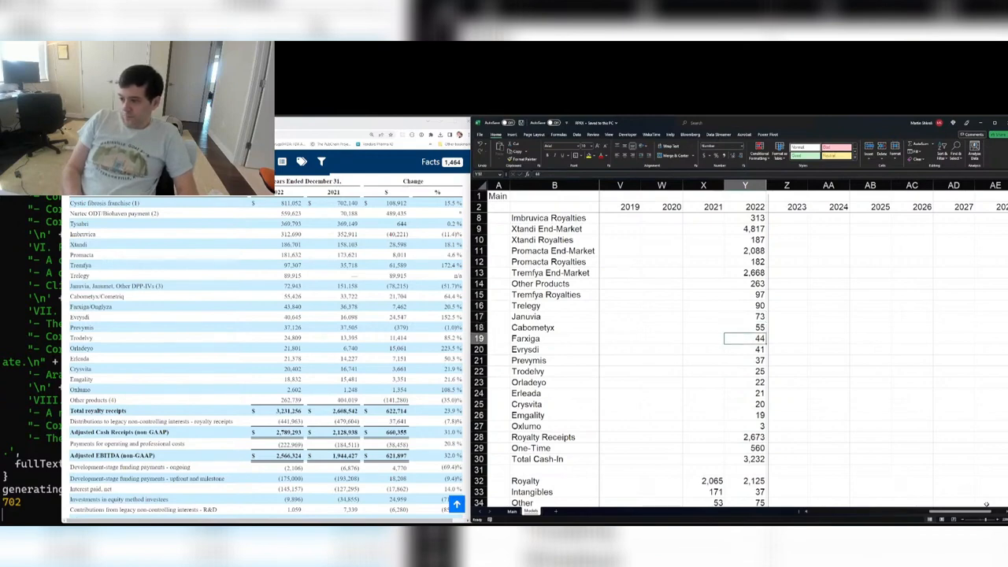
text(43.840)
key(Return)
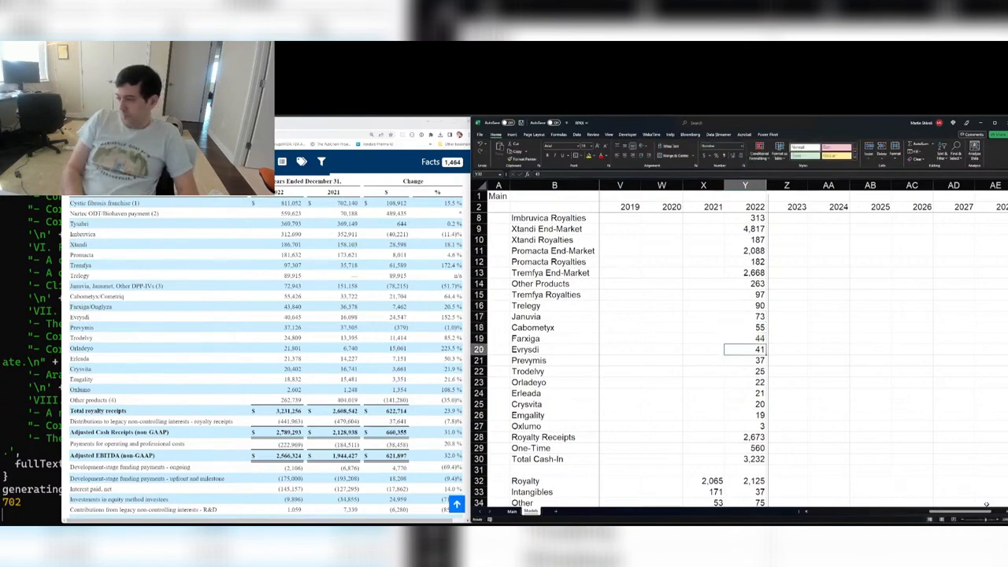
text(40.0)
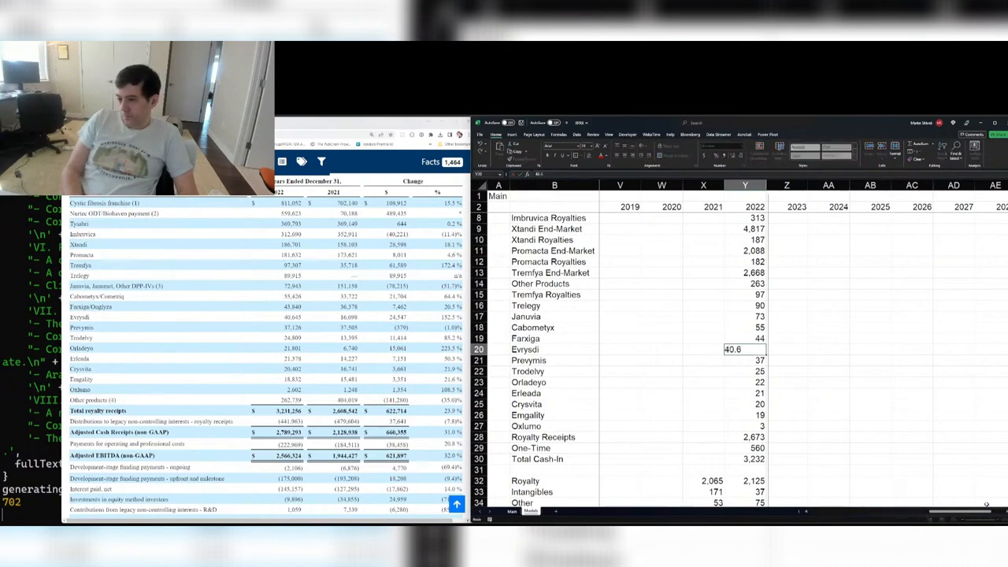
text(45)
key(Return)
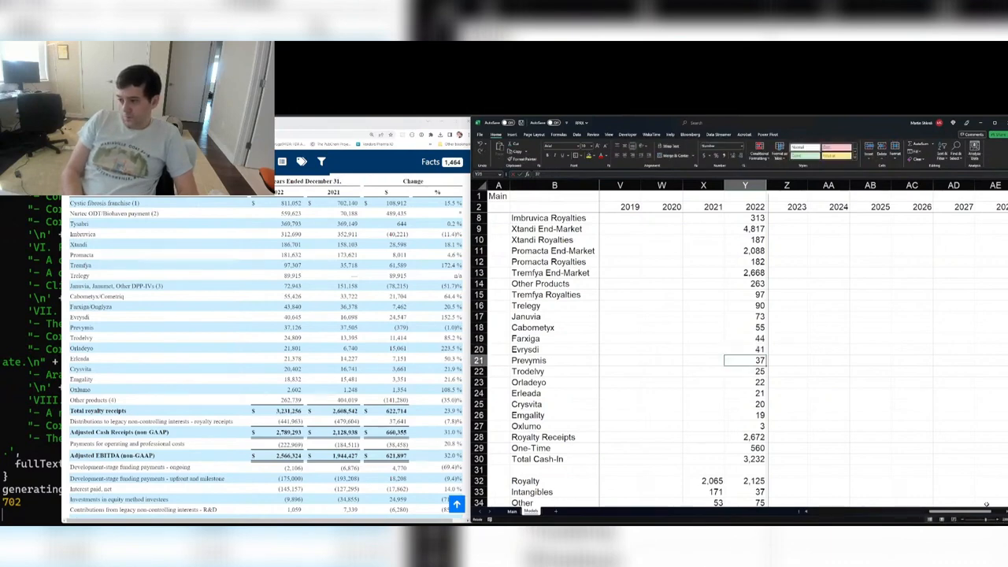
- Enter the 2022 royalty receipts for Trodelvy as 24.809 and Orladeyo as 21.801
key(Return)
text(24.)
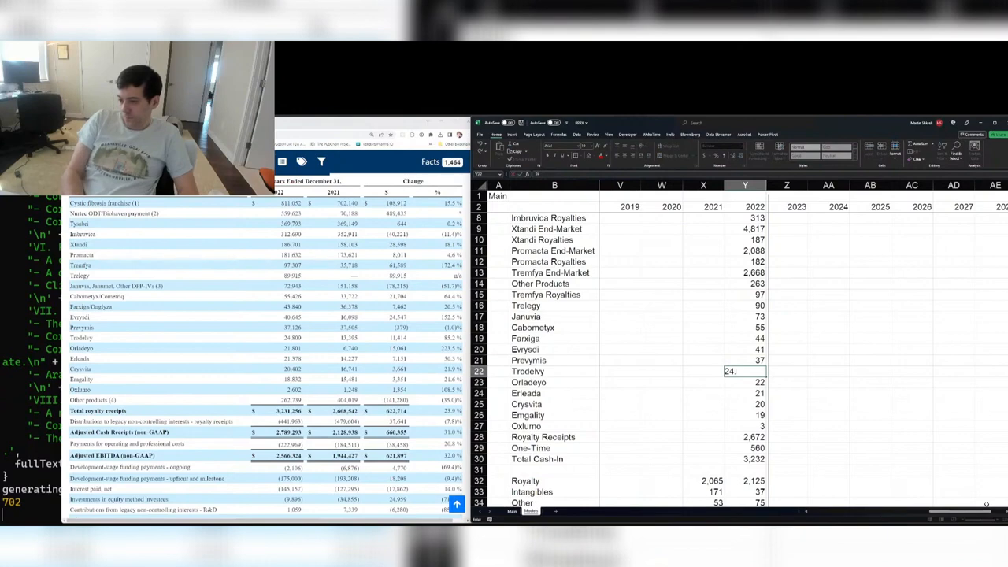
text(809)
key(Return)
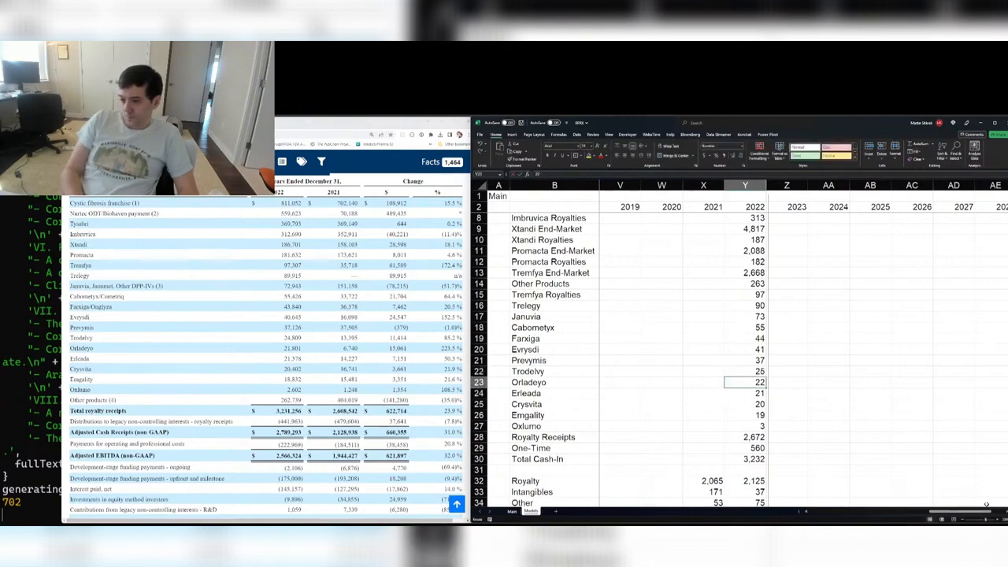
text(21.801)
key(Return)
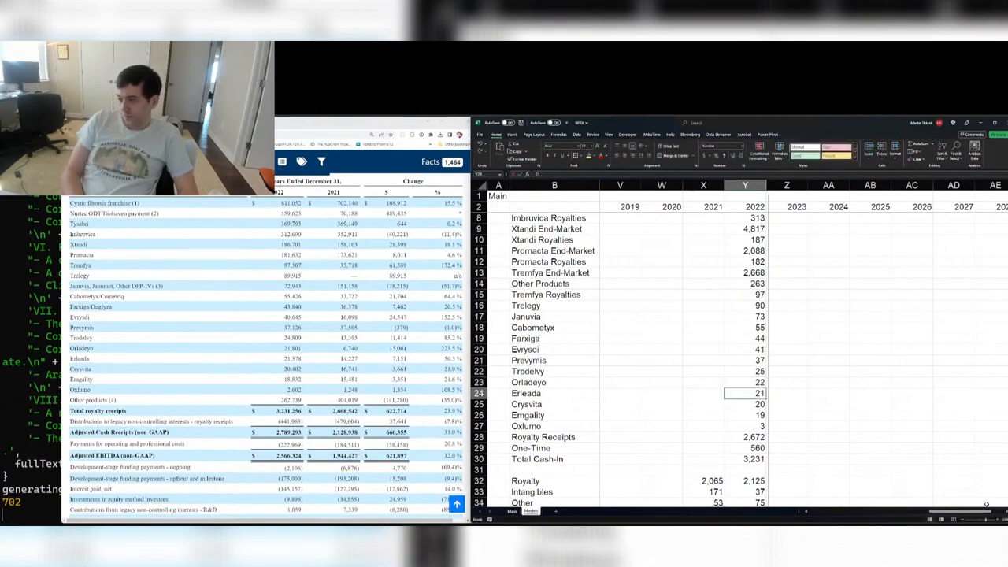
- Insert six blank rows above the CFFO row, below the income statement section
key(Down)
key(Down)
key(Down)
key(Down)
key(Down)
key(Down)
key(Down)
key(Down)
key(Down)
key(Down)
key(Down)
key(Down)
key(Down)
key(Down)
key(Down)
key(Down)
key(Down)
key(Down)
key(Down)
key(Down)
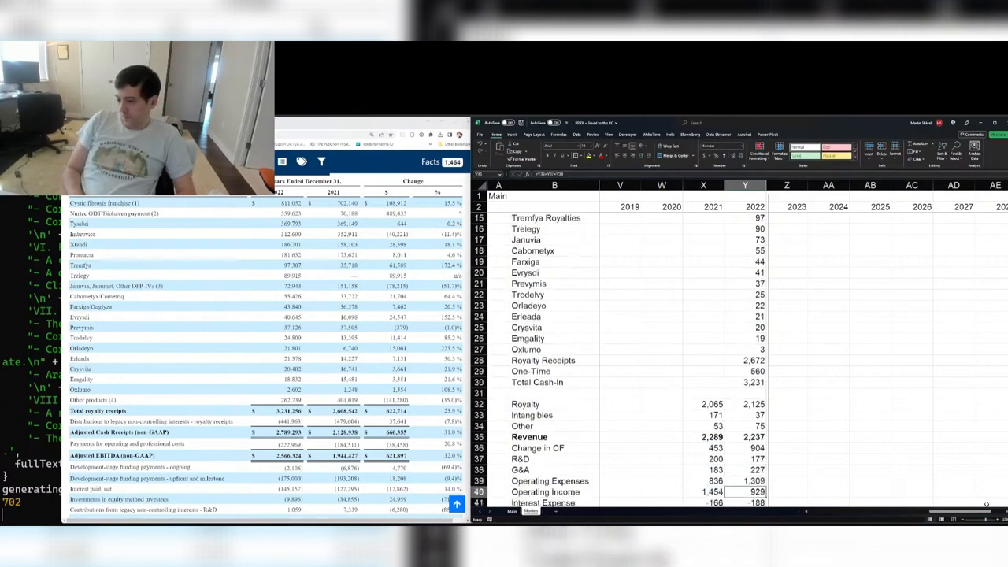
key(Up)
key(Up)
key(Up)
key(Up)
key(Up)
key(Up)
key(Up)
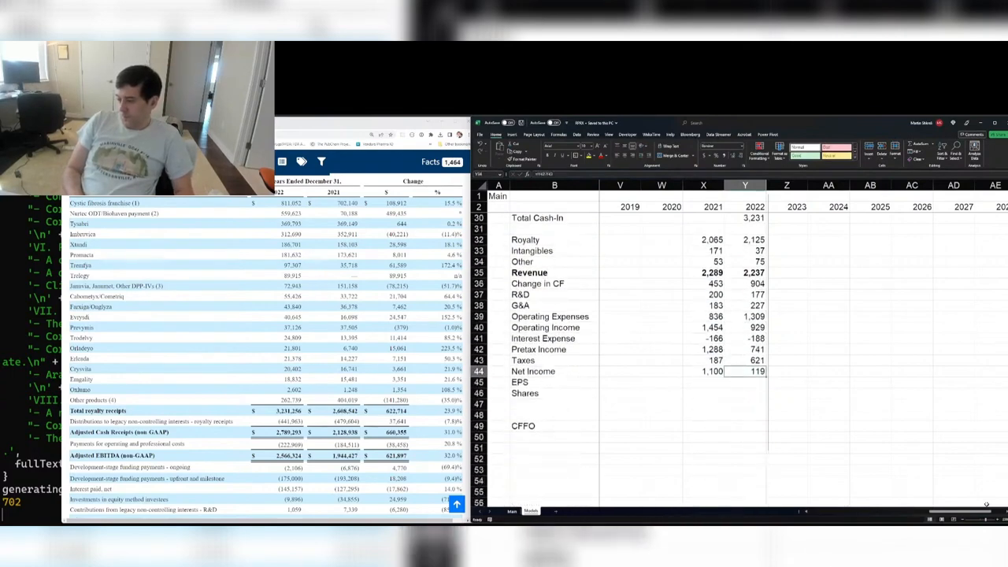
key(Down)
key(ctrl+Left)
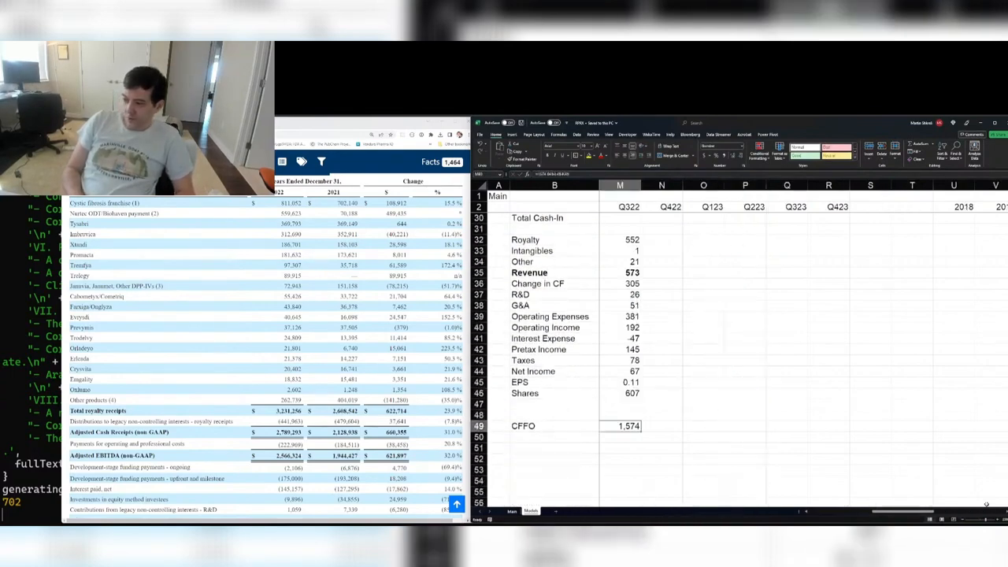
key(shift+space)
key(ctrl+shift+plus)
key(ctrl+shift+plus)
key(ctrl+shift+plus)
key(ctrl+shift+plus)
key(ctrl+shift+plus)
key(ctrl+shift+plus)
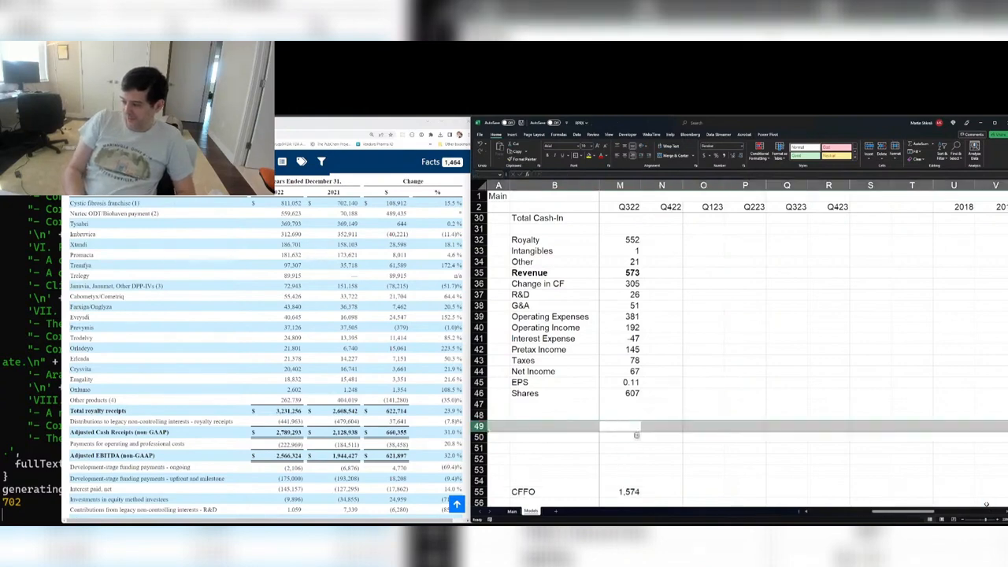
- Label rows 48 and 49 in column B as Cash-In and Distributions to Legacy
key(Left)
key(Right)
key(Up)
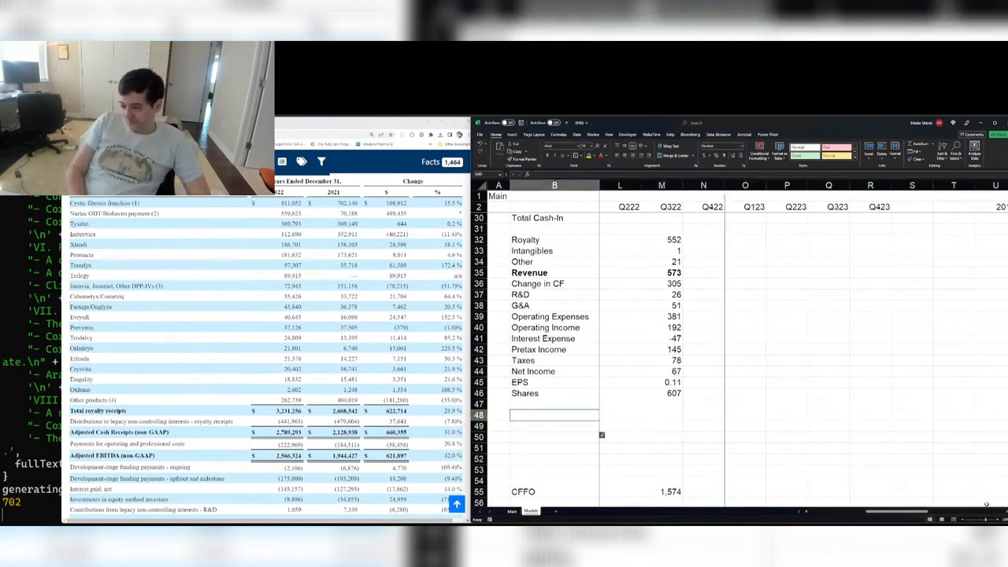
key(Left)
key(Left)
text(RCas)
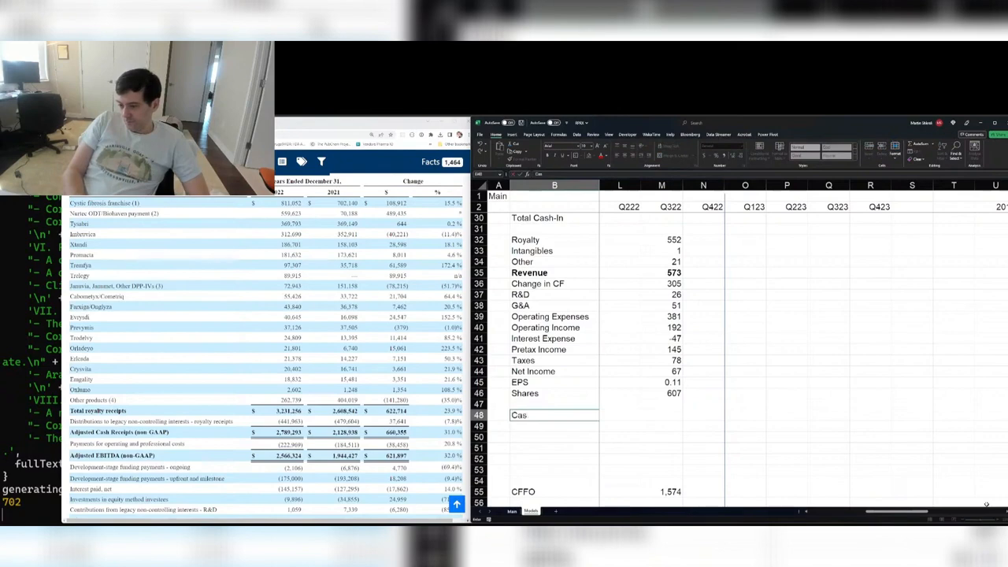
text(h-In)
key(Return)
text(Distributions)
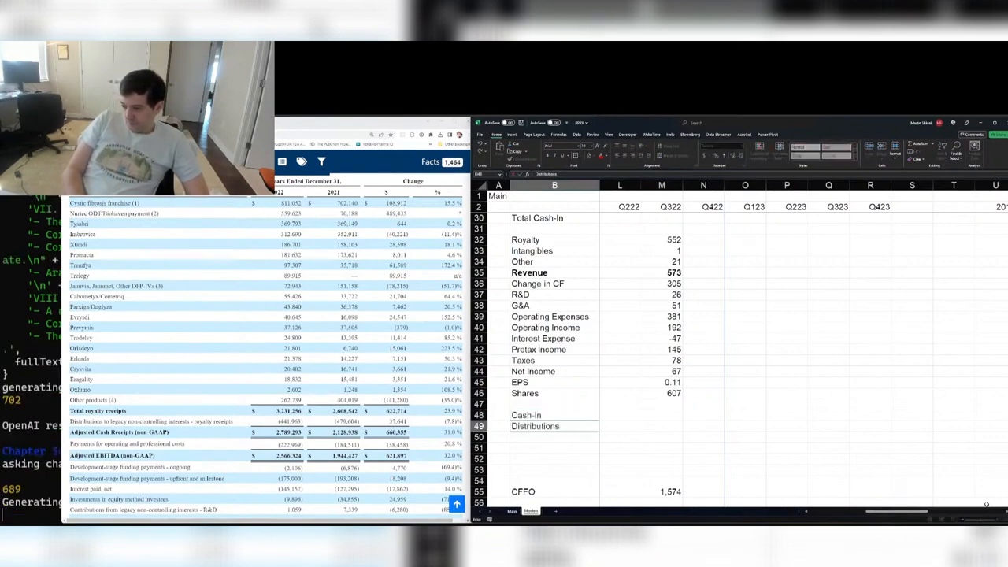
text( to Legacy)
key(Return)
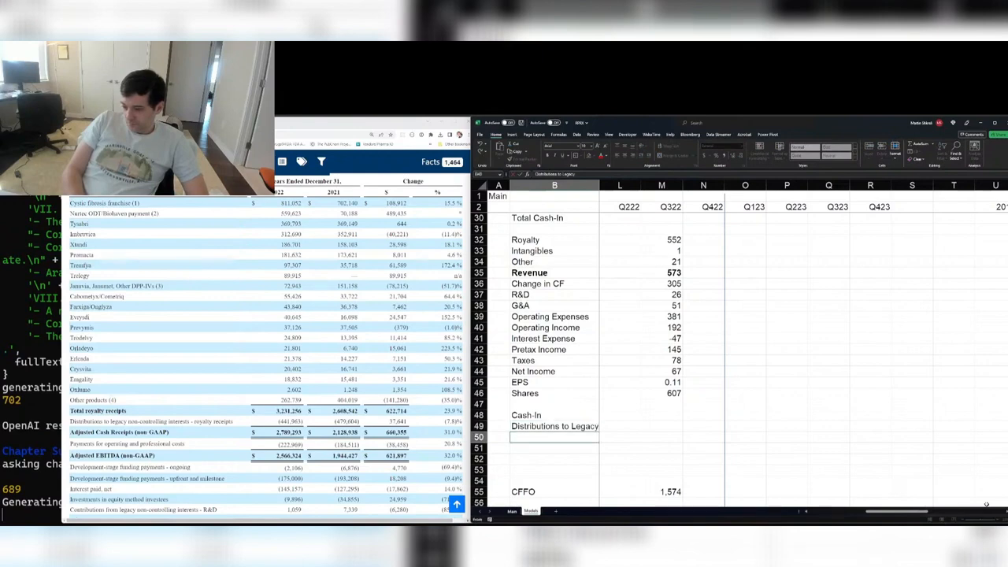
- Label rows 50 to 52 in column B as Adj Cash Receipts, Professional Costs and EBITDA
text(Adj Cash Receipts)
key(Return)
text(Profes)
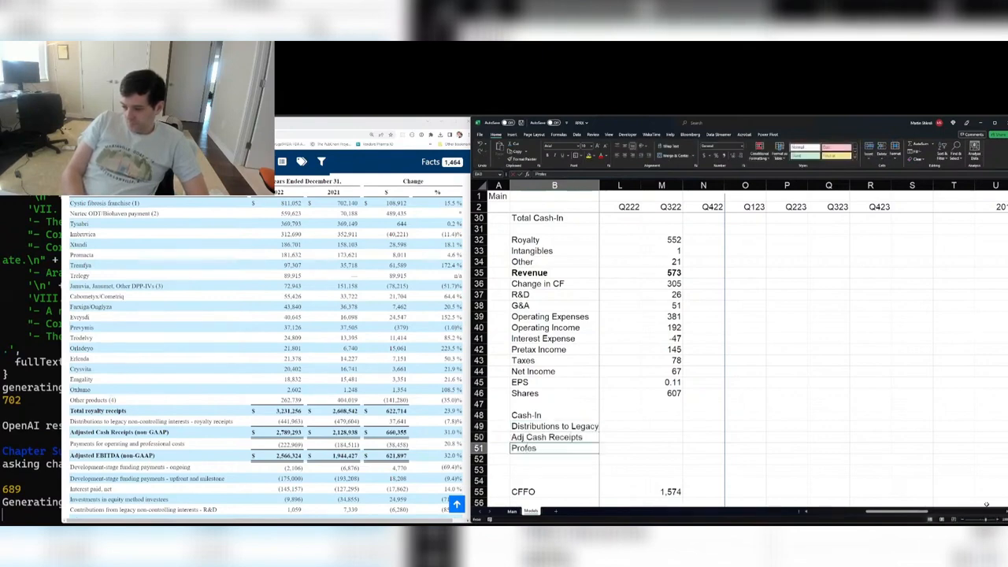
text(sional Costs)
key(Return)
text(EBI)
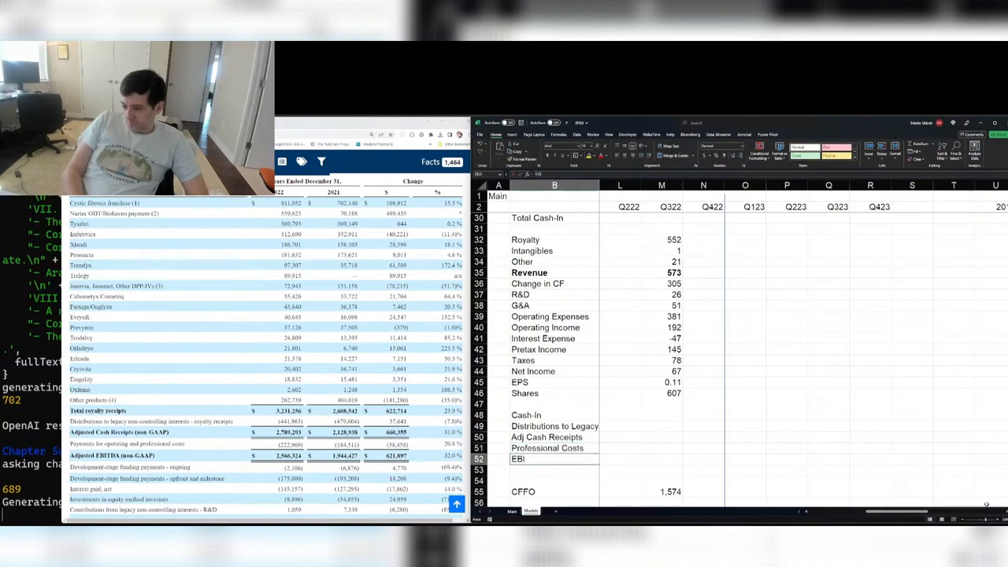
text(TDA)
key(Return)
- Copy the 2022 Total Cash-In formula into the 2021 column
key(Up)
key(Up)
key(Right)
key(Right)
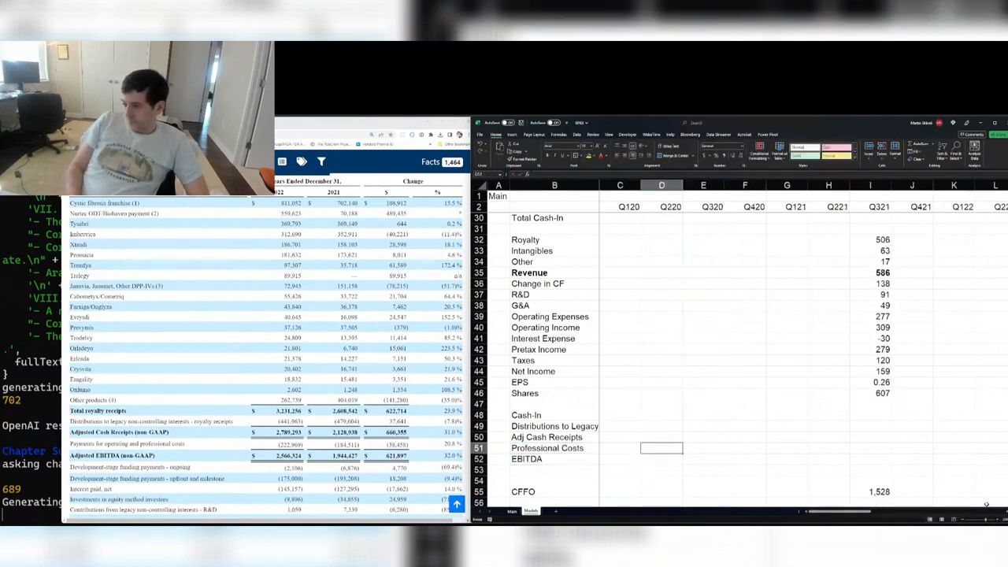
key(Up)
key(Up)
key(Up)
key(Right)
key(Right)
key(Right)
key(Right)
key(Right)
key(Right)
key(Right)
key(Right)
key(Right)
key(Right)
key(Right)
key(Right)
key(Right)
key(Right)
key(Right)
key(Right)
key(Right)
key(Right)
key(Right)
key(Right)
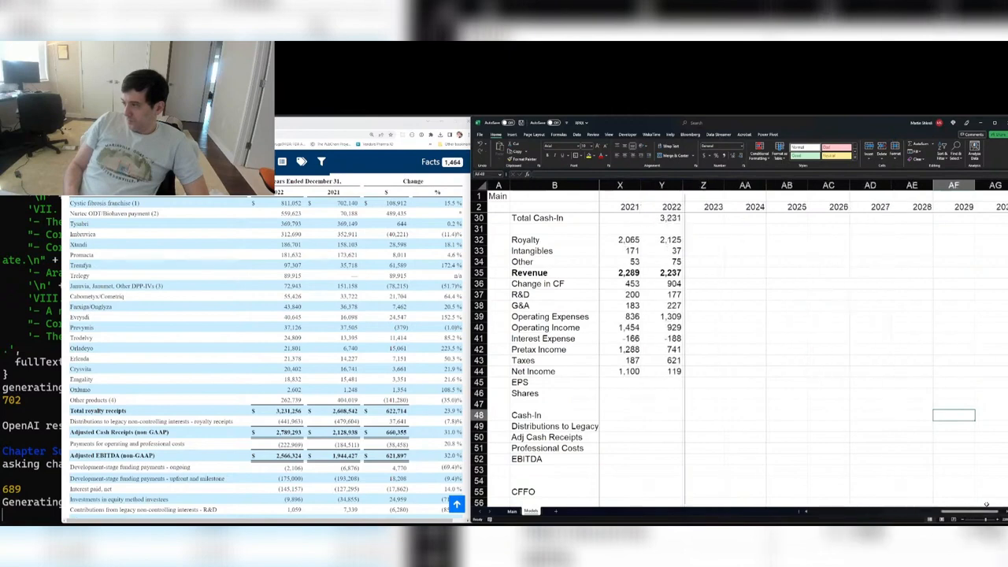
key(Left)
key(Left)
key(Left)
key(Left)
key(Left)
key(Left)
key(Left)
key(Left)
key(Up)
key(Up)
key(Up)
key(Up)
key(Right)
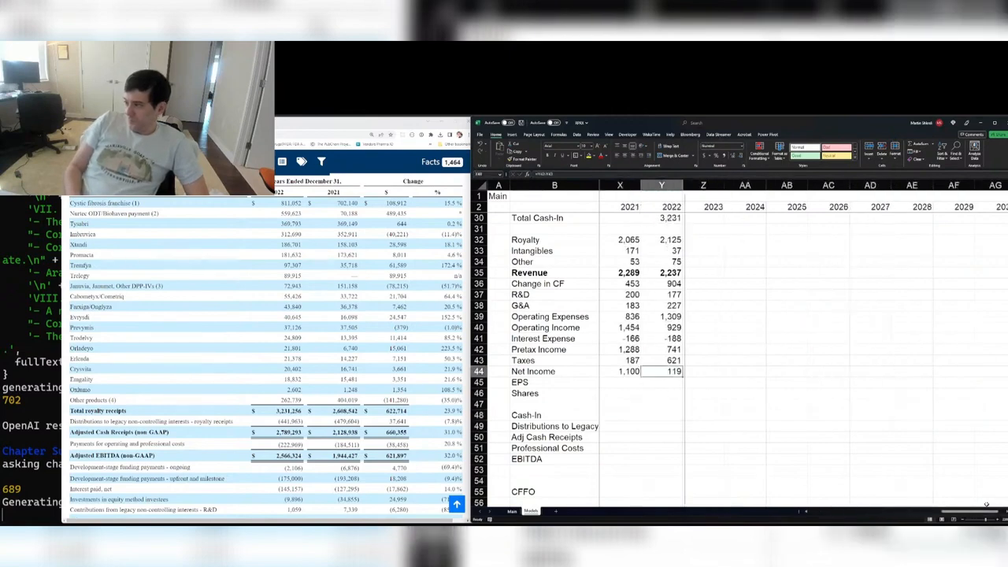
key(ctrl+Up)
key(ctrl+Up)
key(ctrl+c)
key(Left)
key(ctrl+v)
- Copy the 2022 One-Time entry into the 2021 column
key(Up)
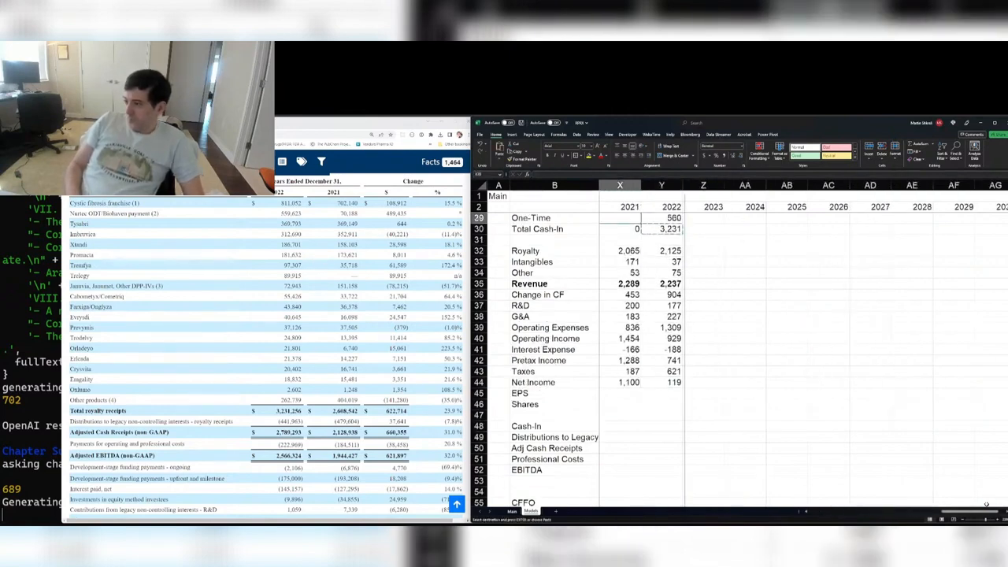
key(Right)
key(ctrl+c)
key(Left)
key(ctrl+v)
key(Up)
key(Escape)
- Copy the 2022 Royalty Receipts formula into the 2021 column and save the workbook
key(Right)
key(Up)
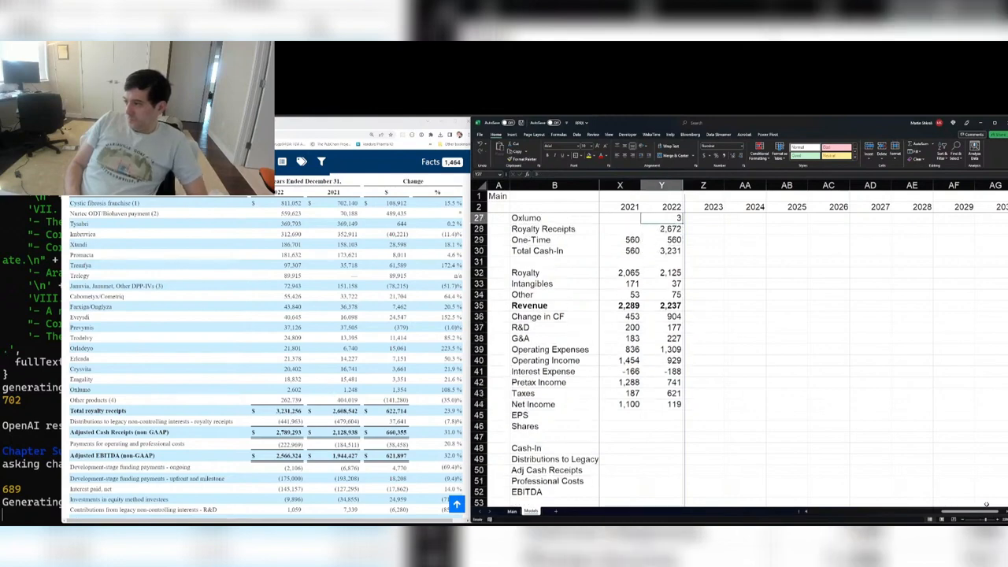
key(Down)
key(ctrl+c)
key(Left)
key(ctrl+v)
key(ctrl+s)
- Enter the 2021 CF Royalties as 702.140 and Tysabri Royalties as 369.149
key(ctrl+Up)
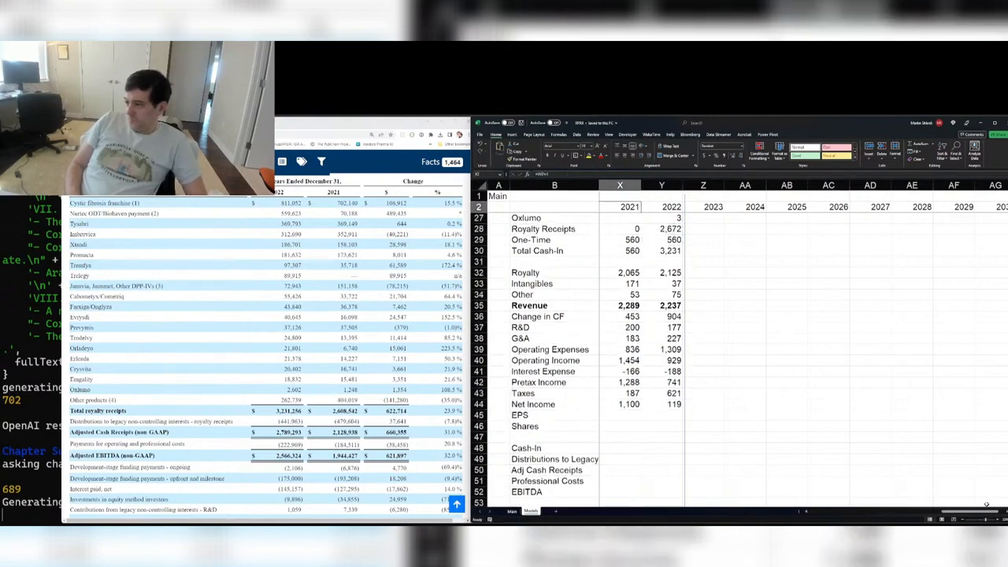
key(Down)
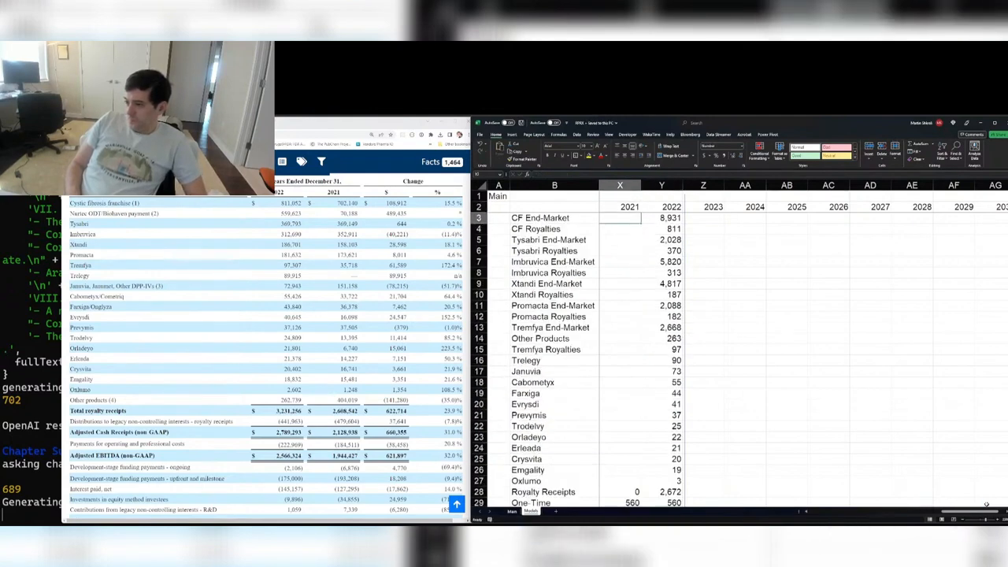
key(Down)
text(7)
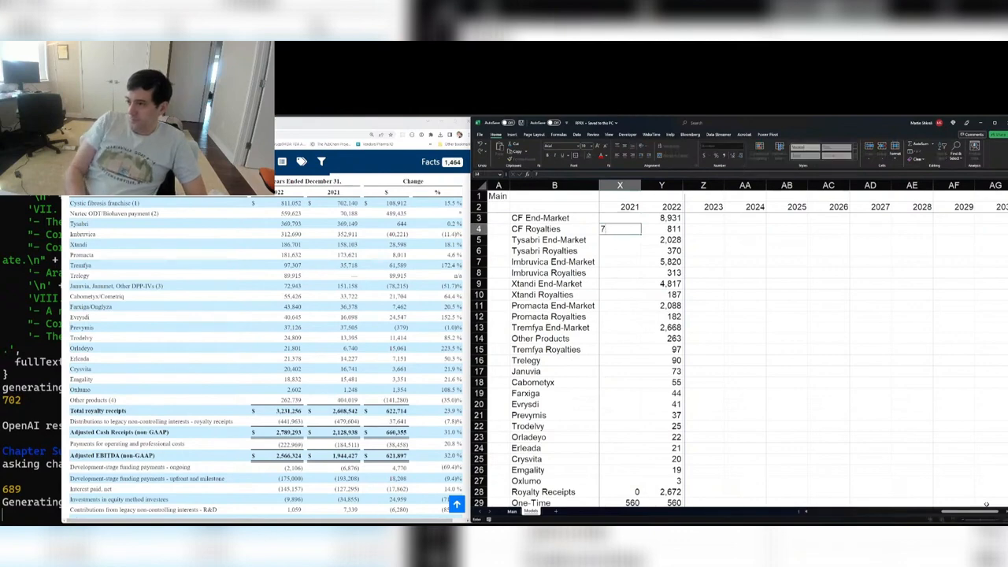
text(02.140)
key(Return)
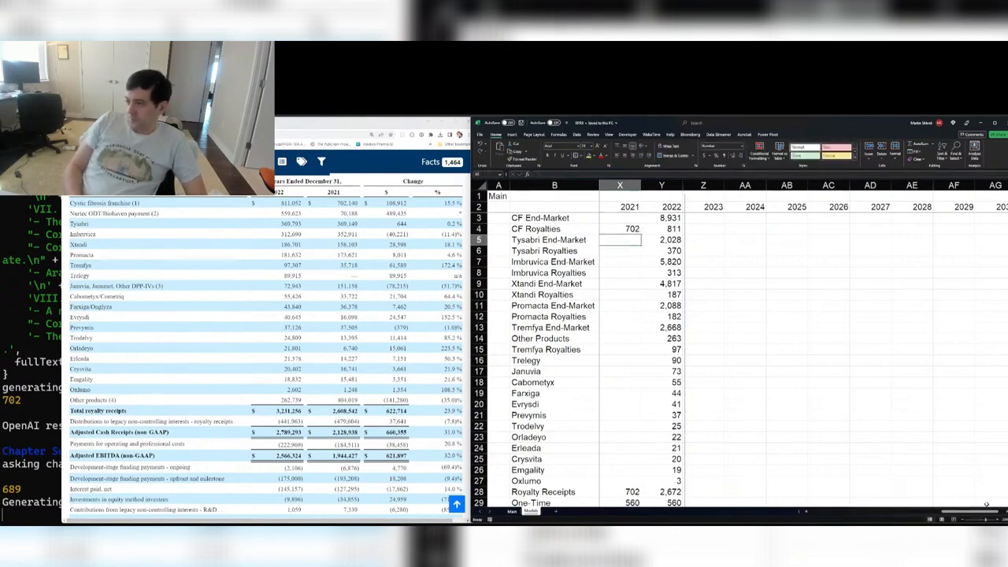
key(Down)
text(369.149)
key(Return)
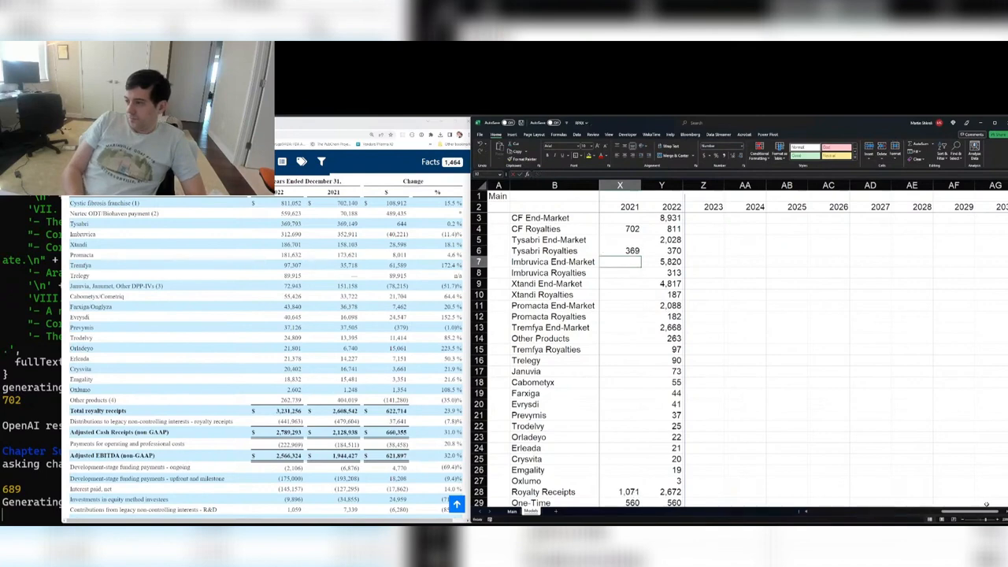
- Enter the 2021 Imbruvica Royalties as 352.911 and Xtandi Royalties as 158.103
key(Down)
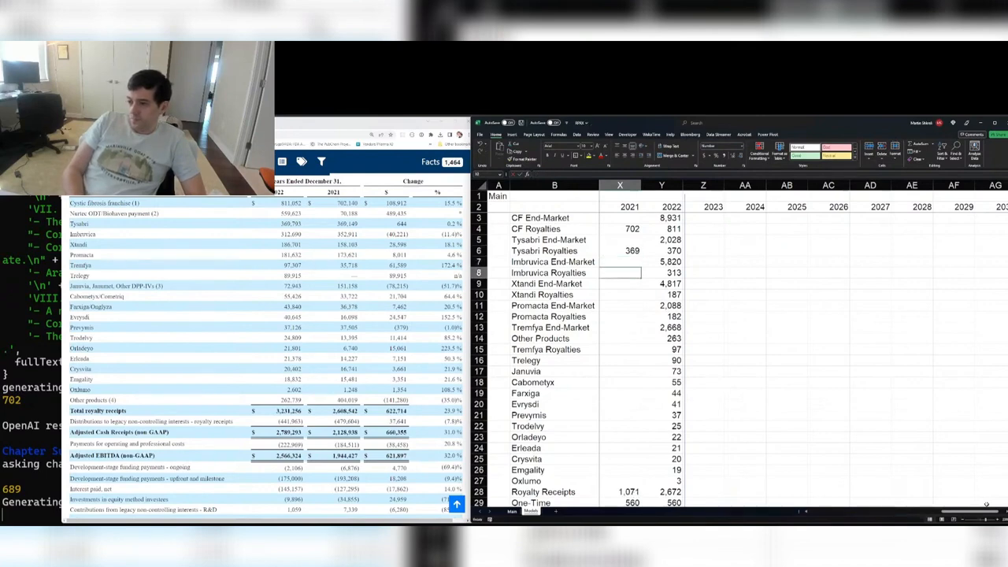
text(352.911)
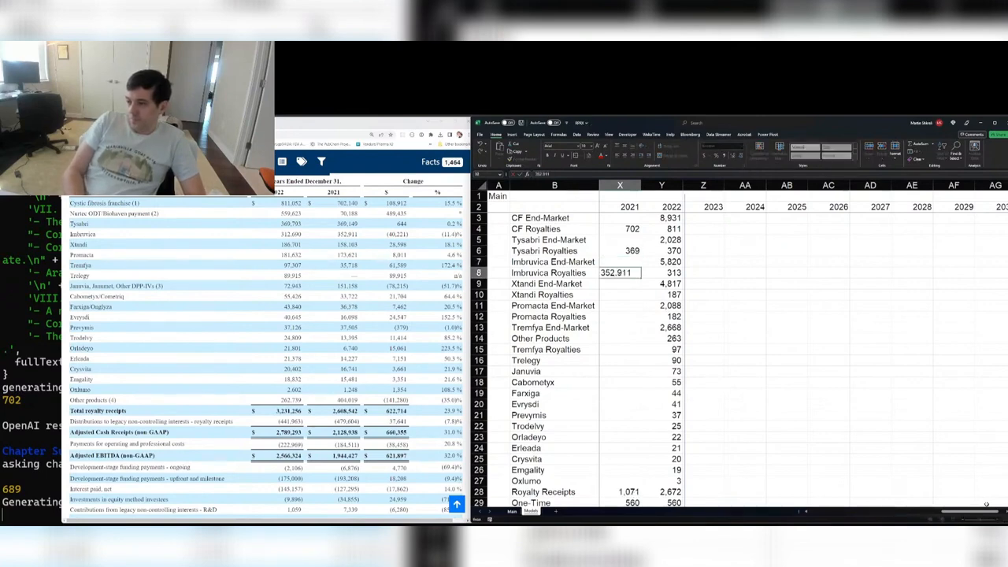
key(Return)
key(Down)
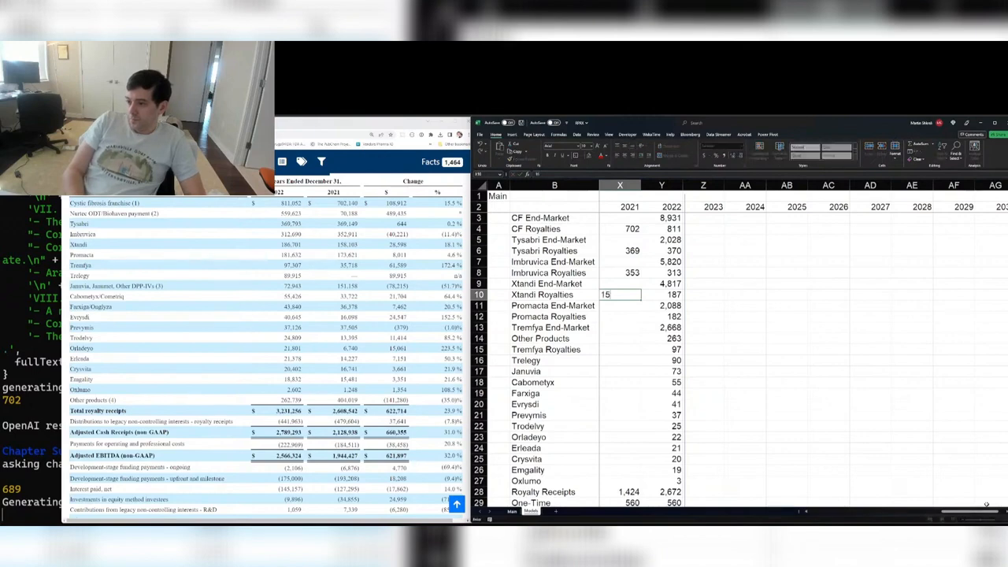
text(158.103)
key(Return)
- Enter the 2021 Promacta Royalties as 173.621
key(Down)
text(173)
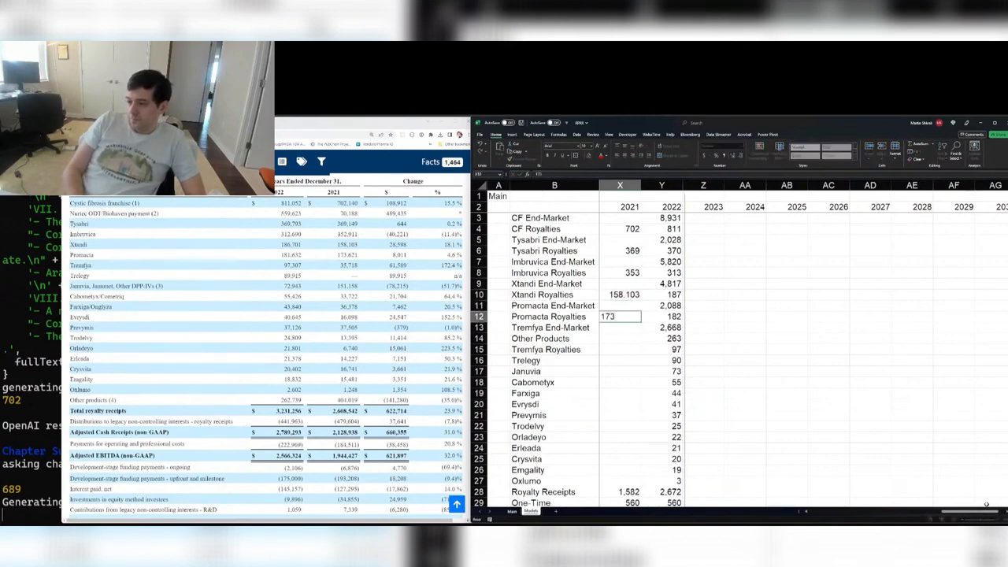
text(.621)
key(Return)
- Enter the 2021 Other Products receipts as 404.019 and Tremfya Royalties as 35.718
key(Down)
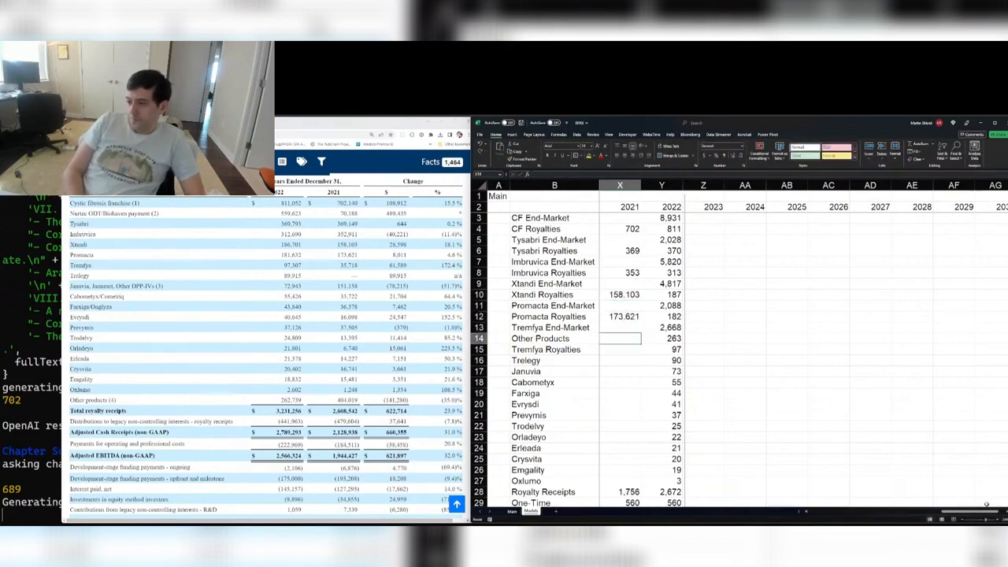
text(404.019)
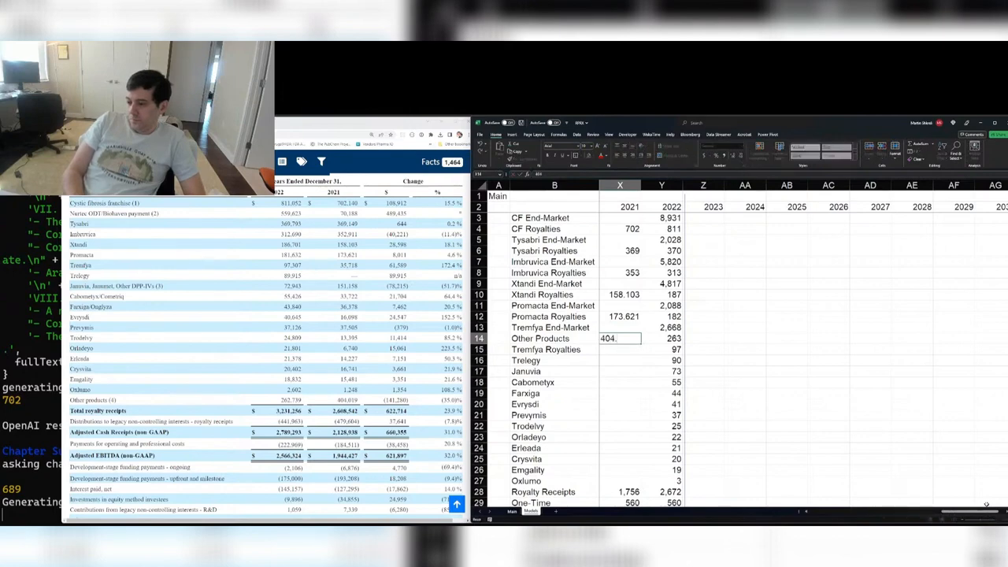
key(Return)
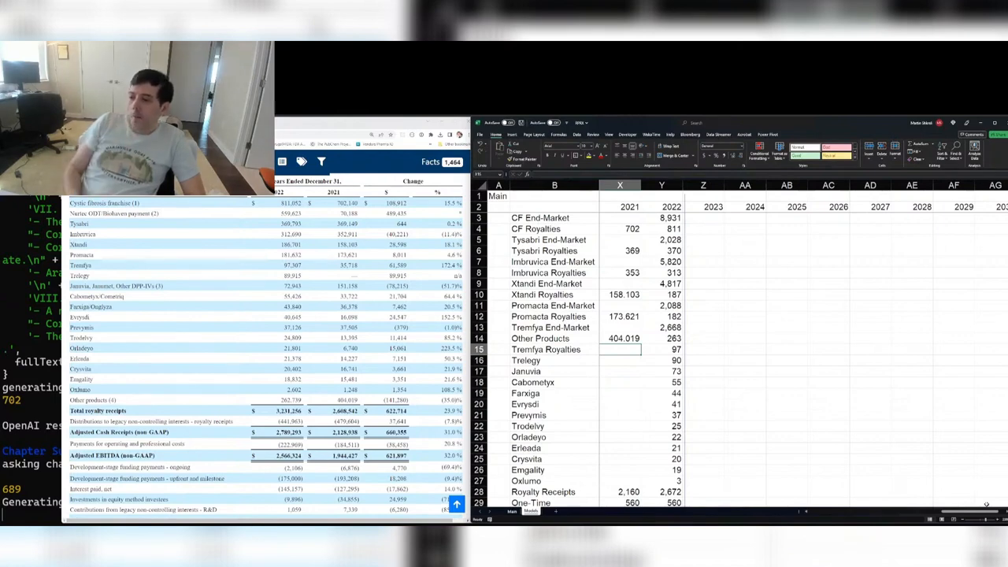
text(35.718)
key(Return)
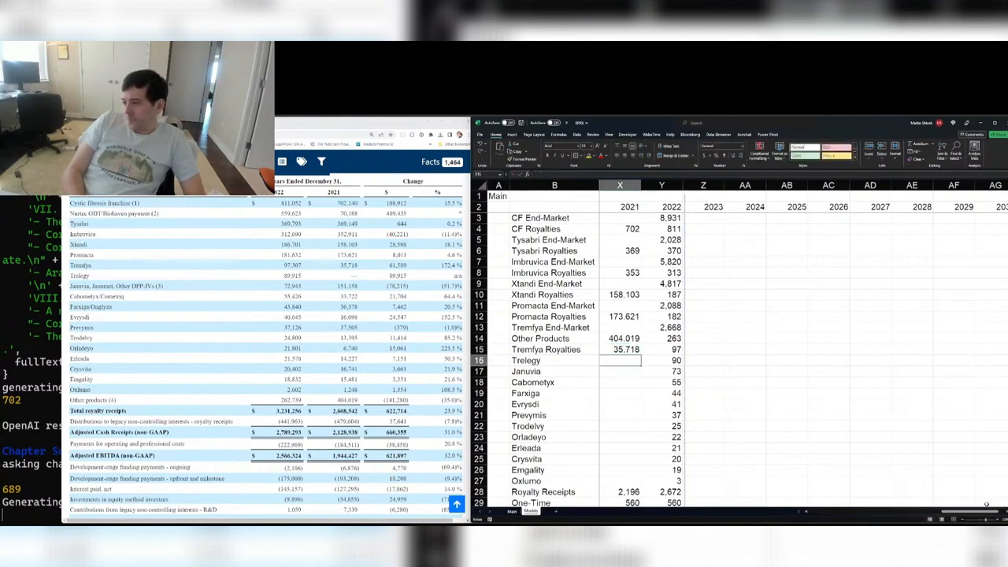
- Enter the 2021 receipts for Trelegy as 0, Januvia as 151.158 and Cabometyx as 33.722
text(0)
key(Return)
text(151.158)
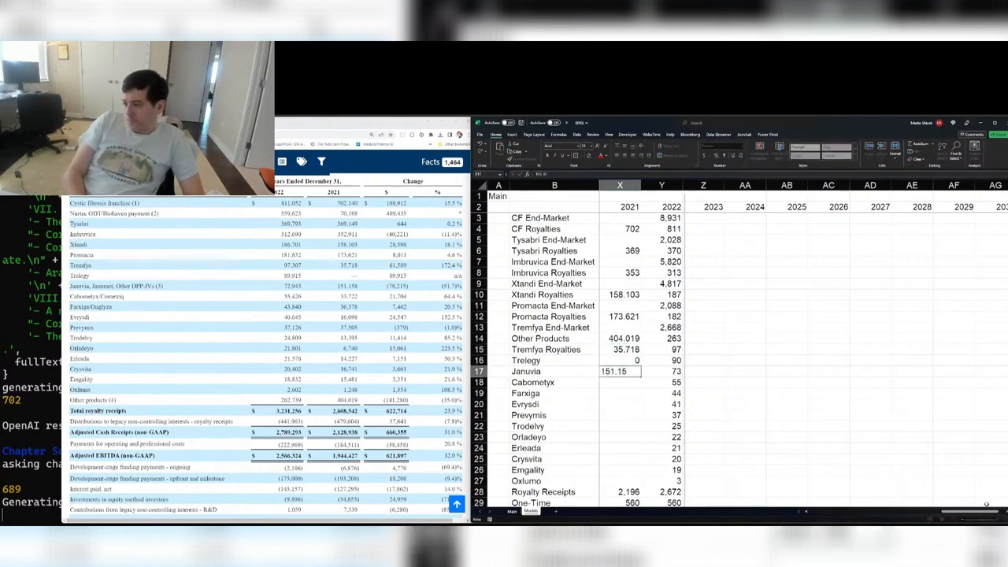
key(Return)
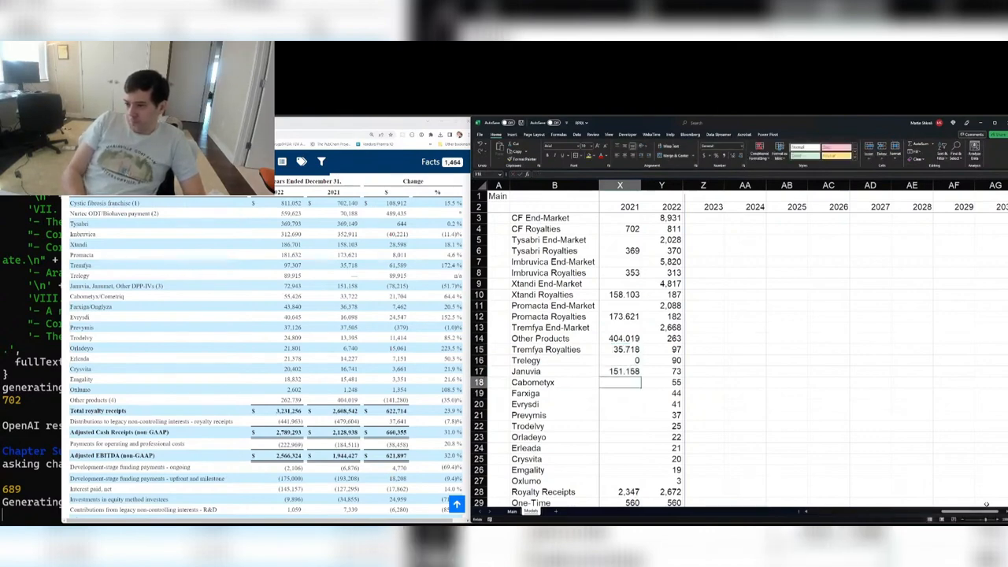
text(33.722)
key(Return)
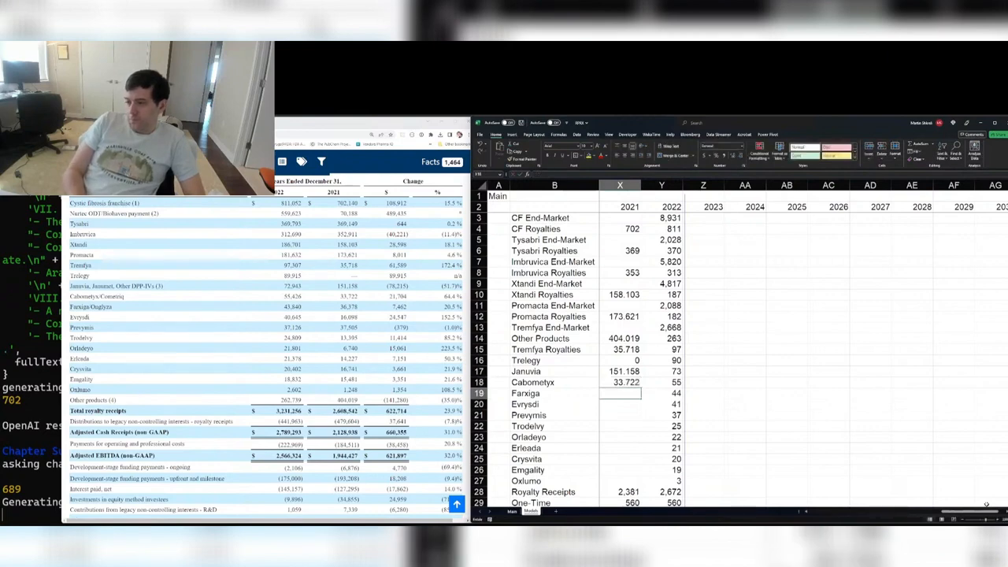
- Enter the 2021 receipts for Farxiga as 36.378, Evrysdi as 16.098 and Prevymis as 37.505
text(36.378)
key(Return)
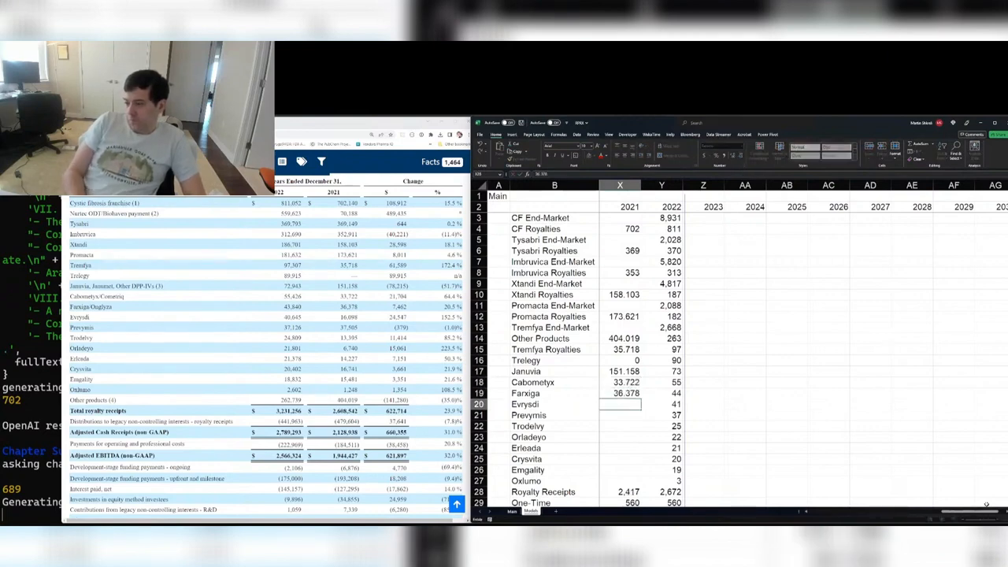
text(16.098)
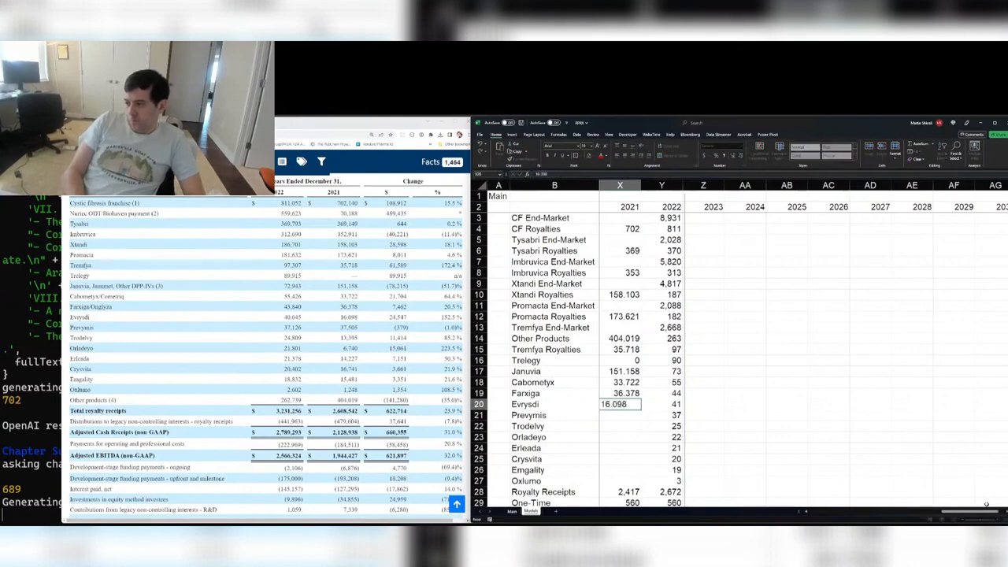
key(Return)
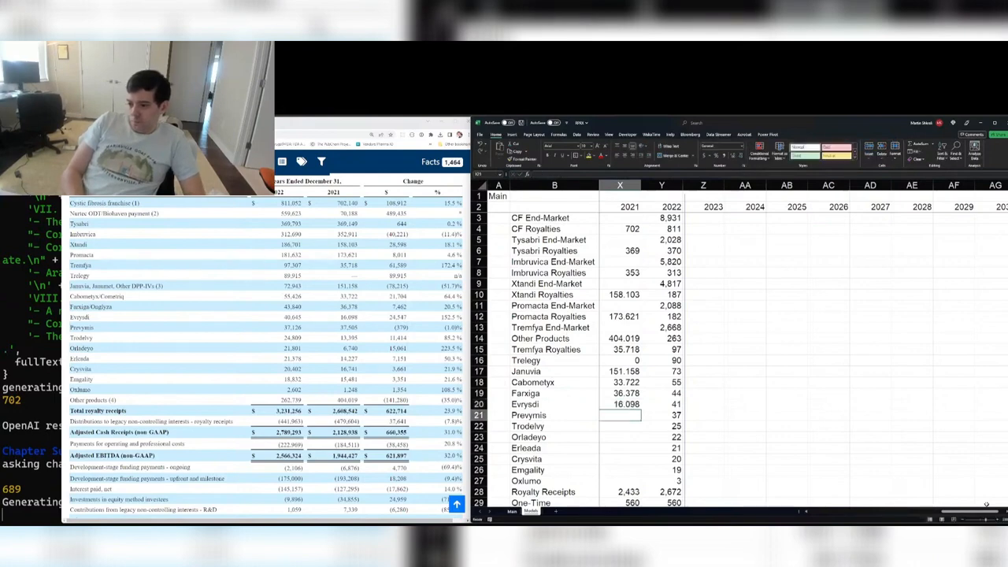
text(37.505)
key(Return)
- Enter the 2021 receipts for Trodelvy as 13.395, Orladeyo as 6.74 and Erleada as 14.227
text(13.395)
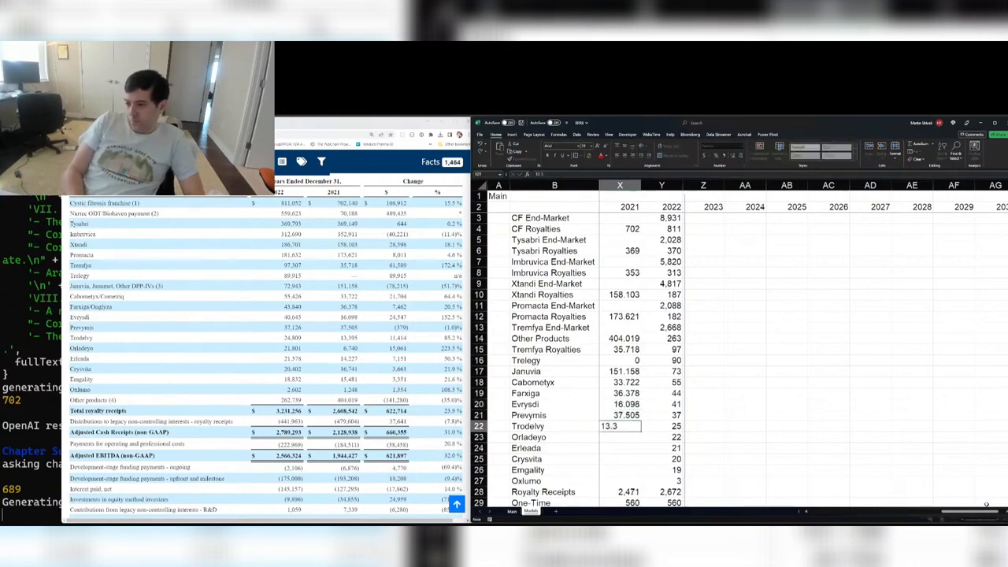
key(Return)
text(6.74)
key(Return)
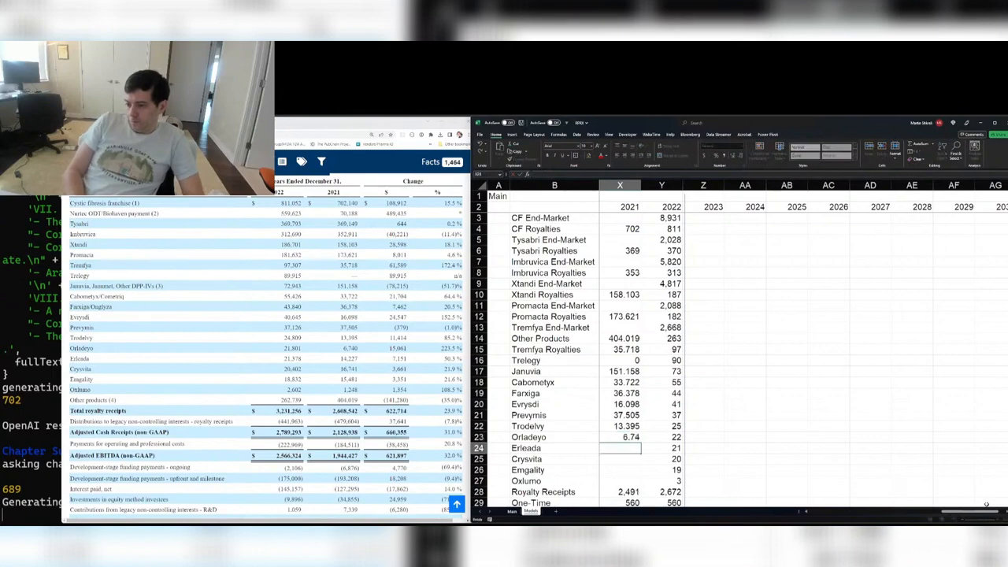
text(14.227)
key(Return)
- Enter the 2021 receipts for Crysvita as 16.741, Emgality as 15.481 and Oxlumo as 1.248
text(16.741)
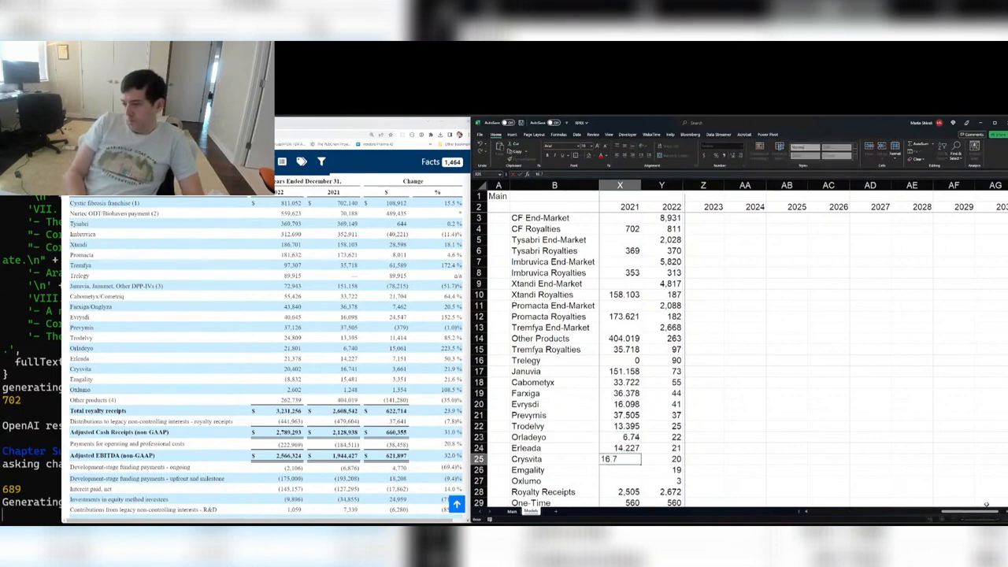
key(Return)
text(15.481)
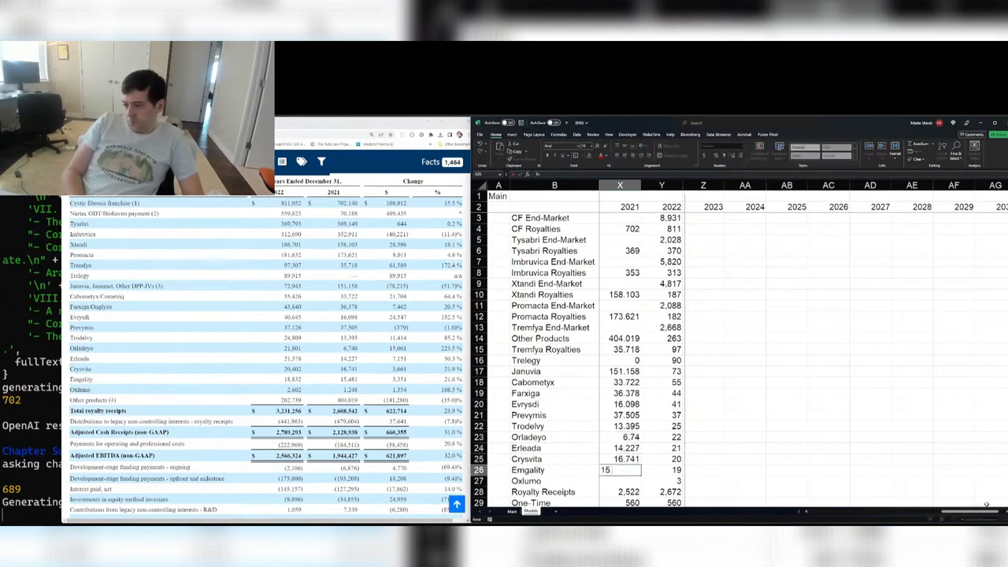
key(Return)
text(1.)
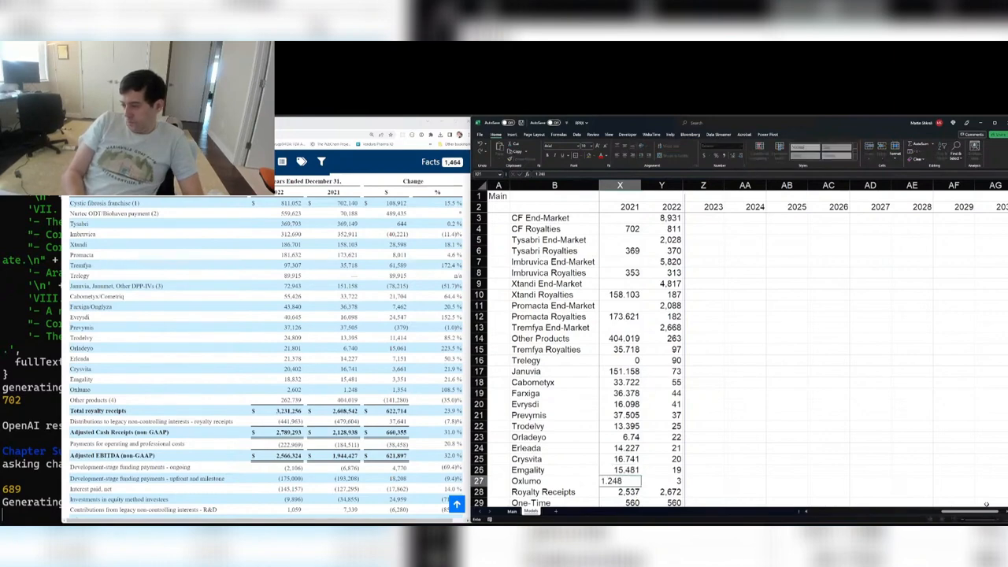
text(248)
key(Return)
- Format the 2021 royalty figures, from the CF rows down to Royalty Receipts, as whole numbers without decimals
key(ctrl+shift+Up)
key(shift+Up)
key(shift+Up)
key(shift+Up)
key(shift+Up)
key(shift+Up)
key(shift+Up)
key(shift+Up)
key(shift+Up)
key(shift+Up)
key(shift+Up)
key(shift+Up)
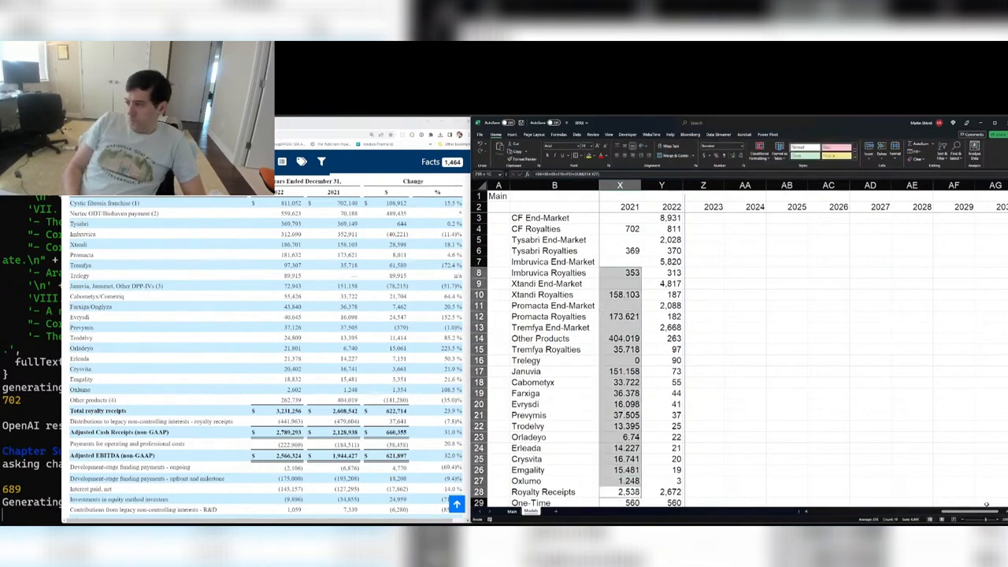
key(ctrl+1)
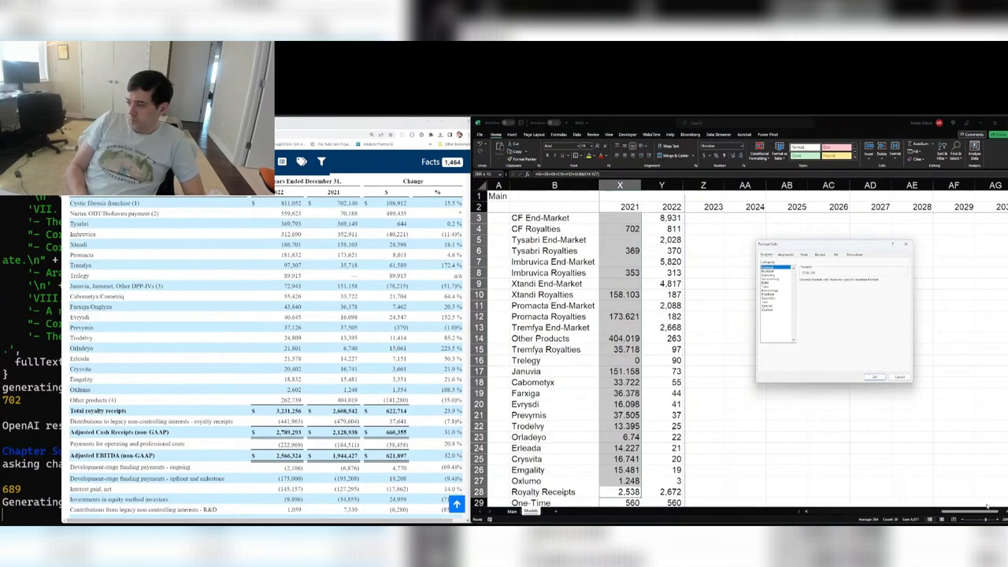
key(Down)
key(Return)
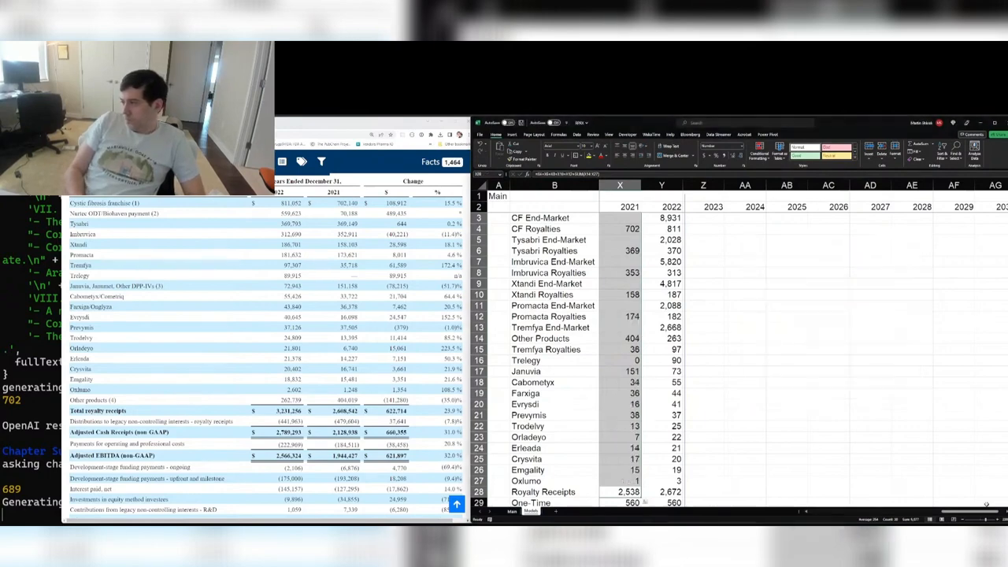
- Set the 2021 One-Time receipts to 70
key(Down)
key(Down)
key(Down)
key(Down)
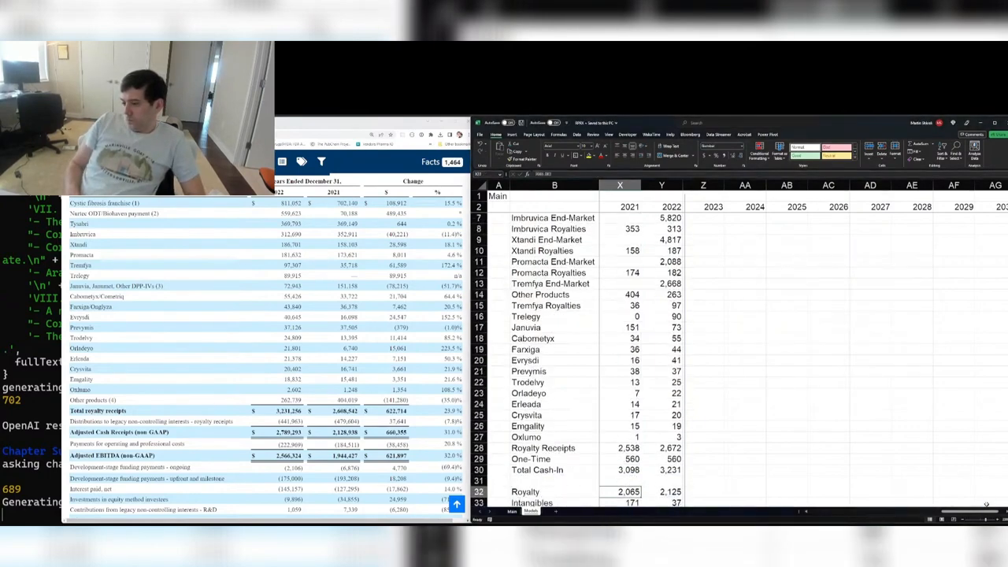
key(Up)
key(Up)
key(Up)
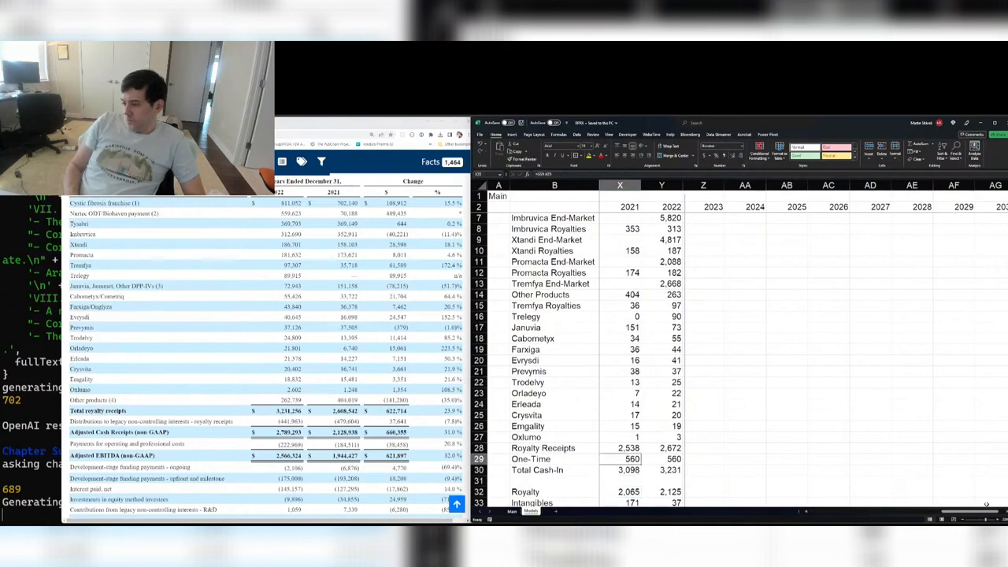
text(0)
key(Return)
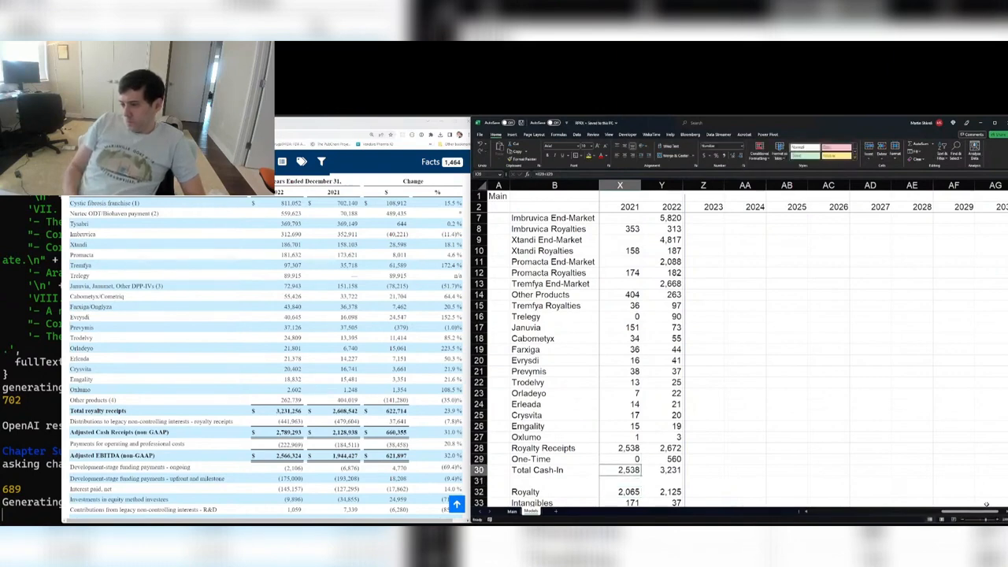
key(Up)
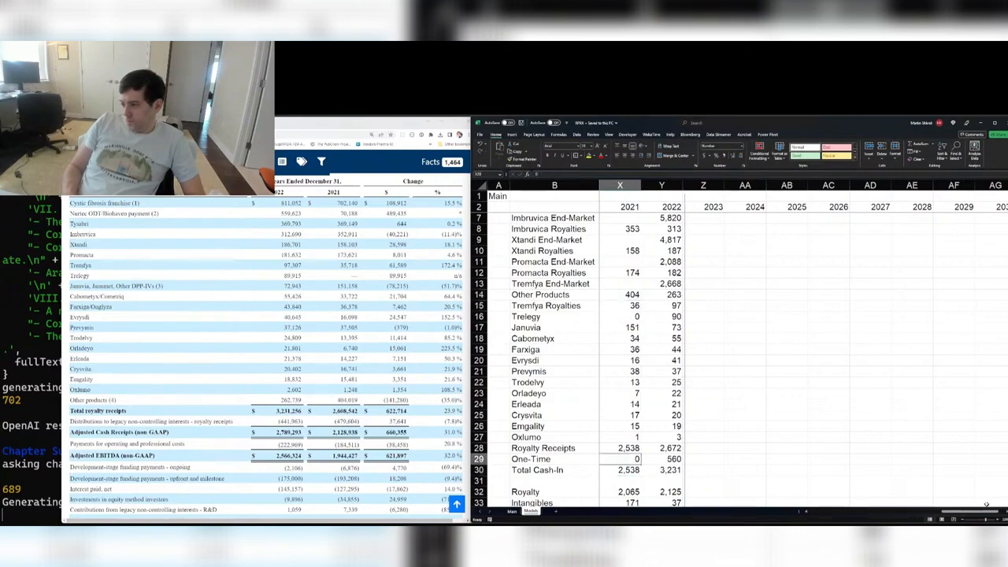
text(70)
key(Return)
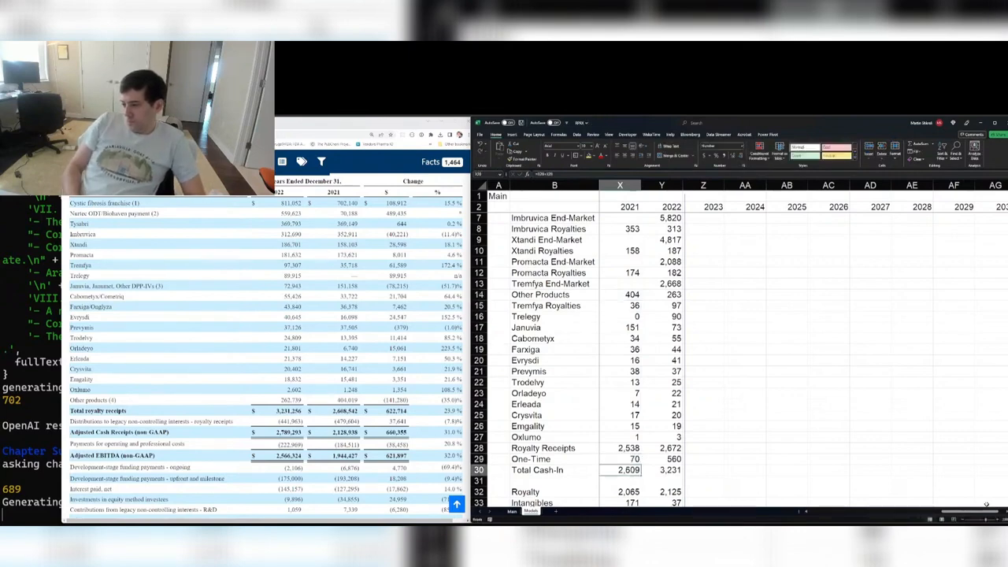
- Link the 2021 Cash-In cell in row 48 to Total Cash-In and fill the formula across to 2022
key(Down)
key(Down)
key(Down)
key(Down)
key(Down)
key(Down)
key(Down)
key(Down)
key(Down)
key(Down)
key(Down)
key(Down)
key(Down)
key(Down)
key(Down)
key(Down)
key(Down)
key(Down)
key(Down)
key(Down)
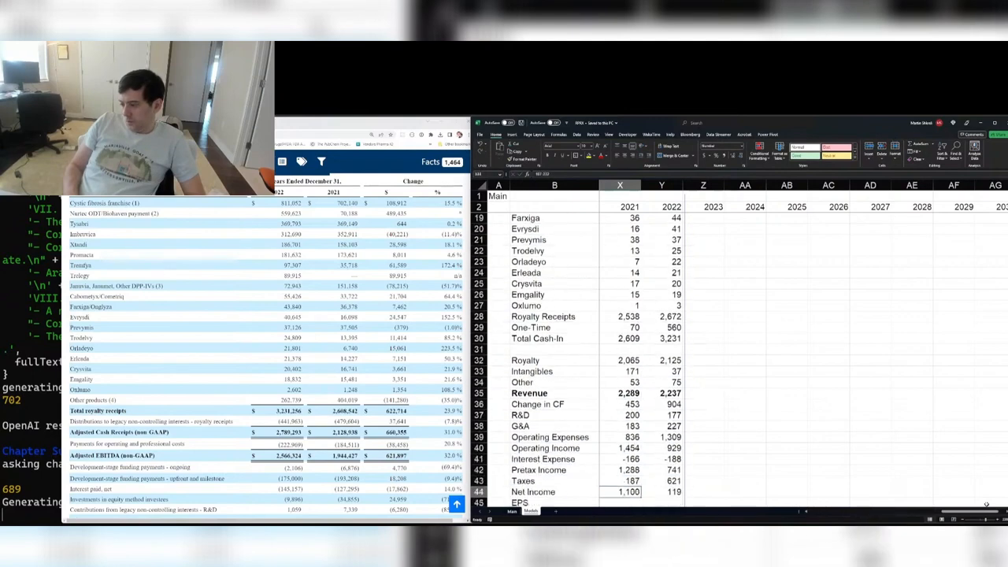
key(ctrl+Up)
key(Down)
key(Down)
key(Down)
key(Down)
text(=)
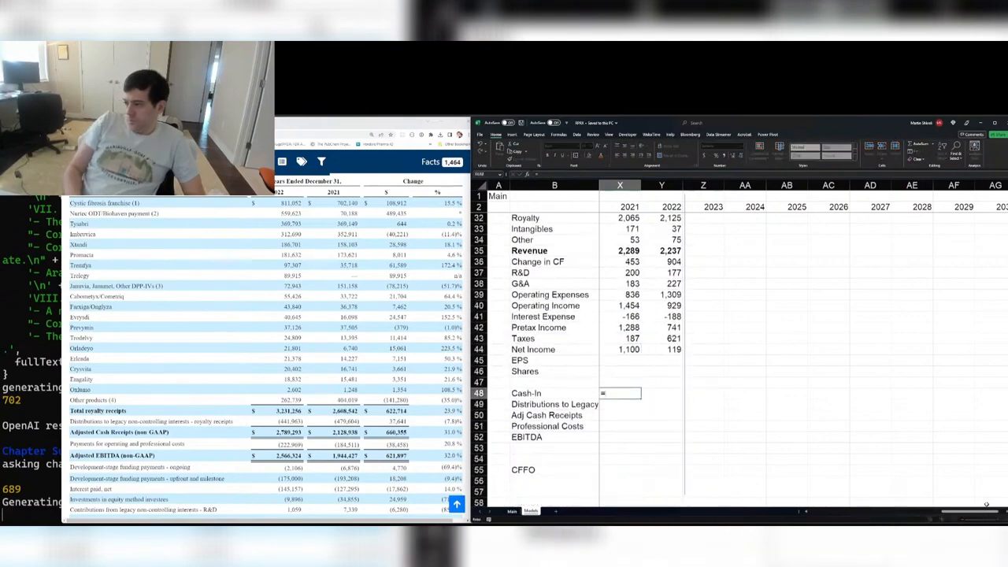
key(ctrl+Up)
key(ctrl+Up)
key(ctrl+Up)
key(Return)
key(Up)
key(Right)
key(ctrl+r)
- Enter Distributions to Legacy as 479.604 for 2021 and 441.963 for 2022
key(Down)
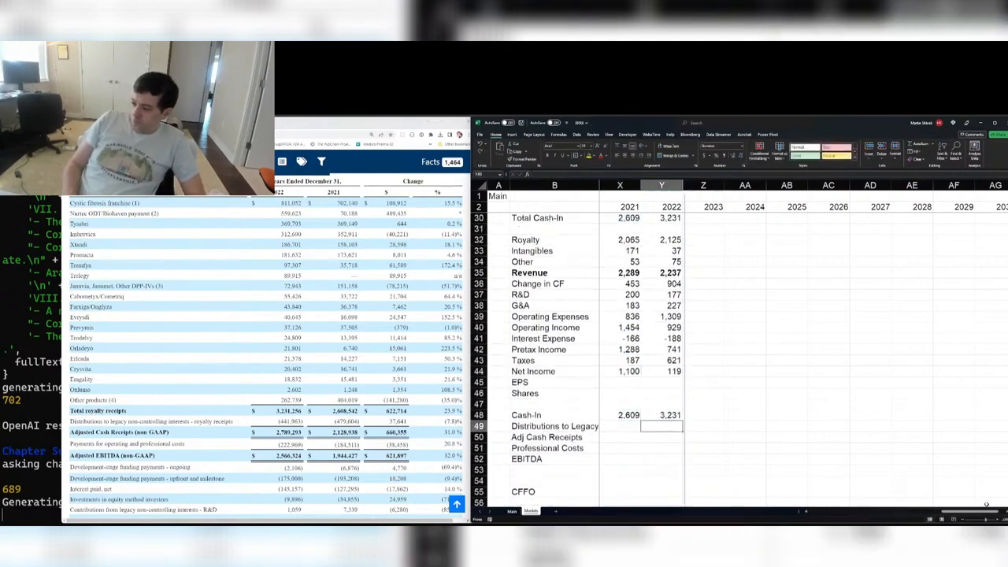
key(Left)
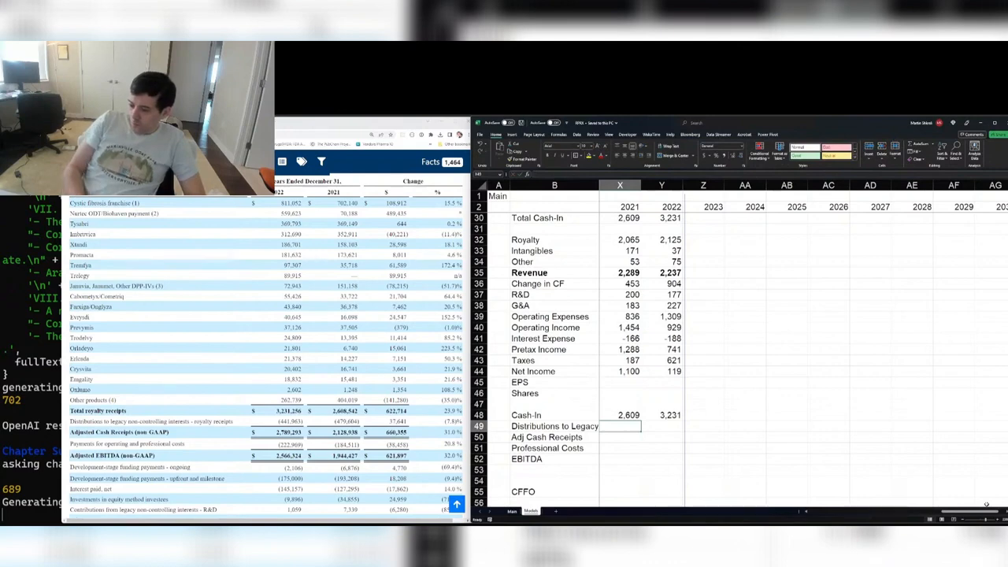
text(479.60)
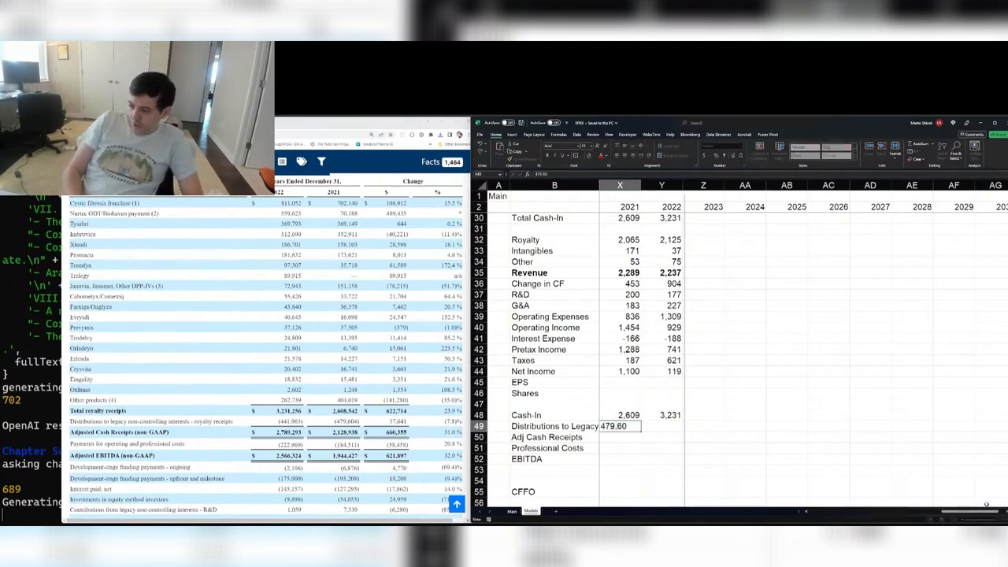
text(4)
key(Tab)
text(441.)
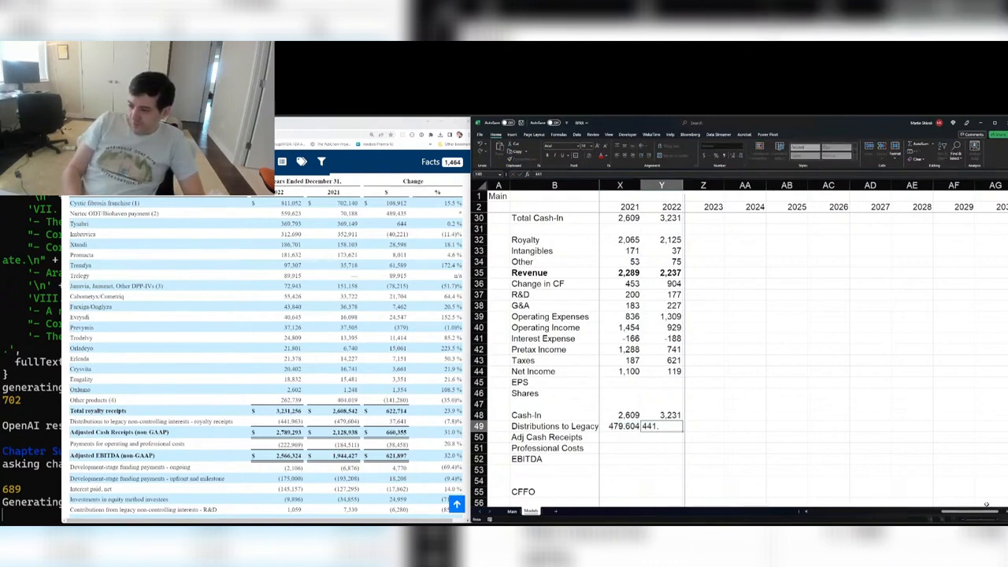
text(963)
key(Return)
- Calculate 2021 Adj Cash Receipts with =X48-X49 and fill the formula across to 2022
text(=X48-X49)
key(Return)
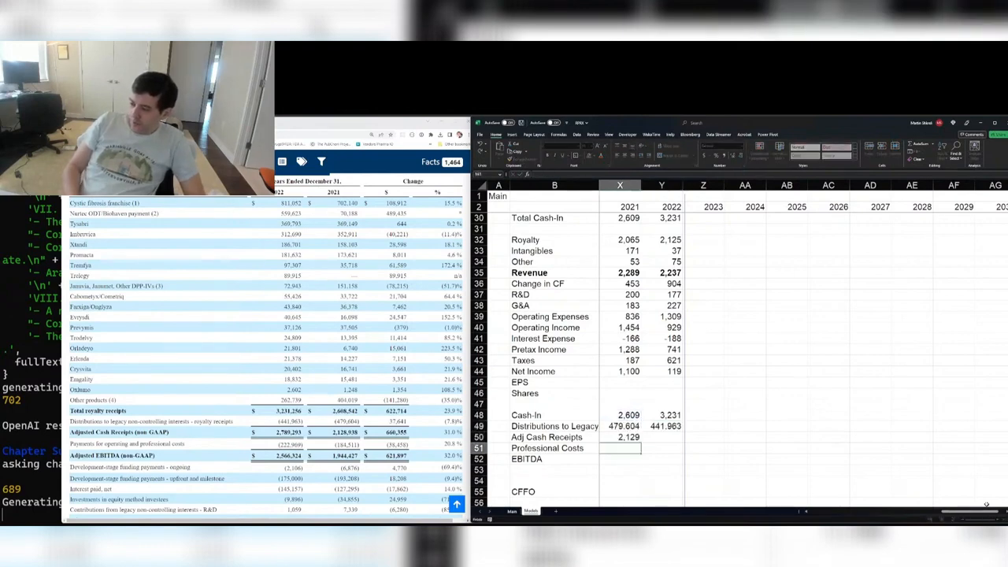
key(Up)
key(shift+Right)
key(ctrl+r)
- Format the 2021 and 2022 Distributions to Legacy values as numbers with 0 decimals and save the workbook
key(Up)
key(shift+Right)
key(ctrl+1)
key(Down)
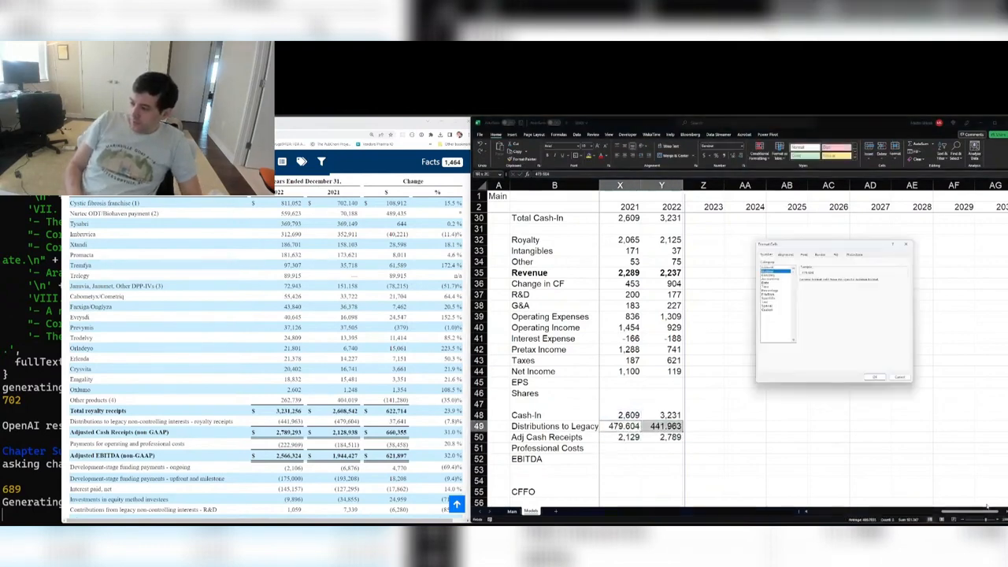
key(Return)
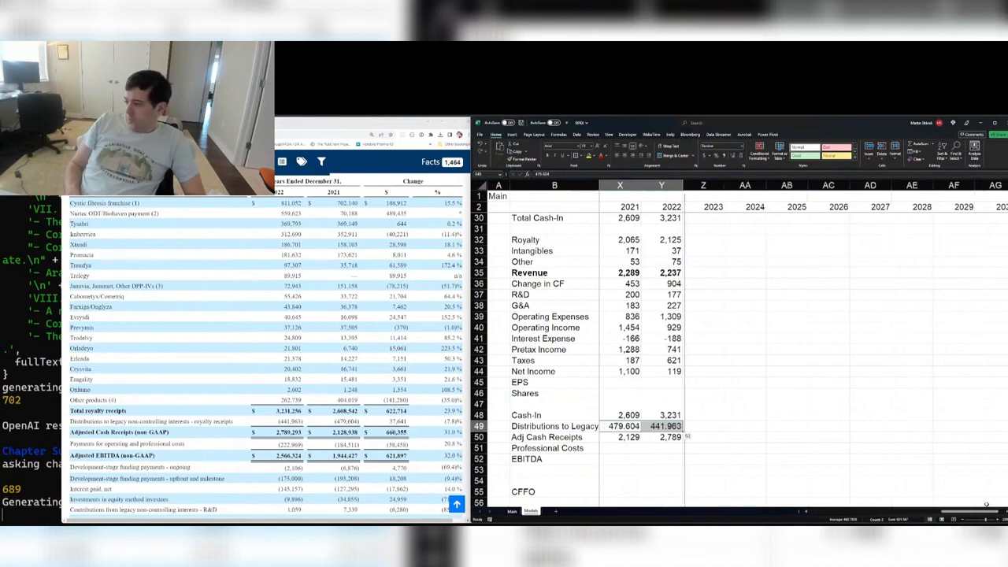
key(ctrl+1)
key(Down)
key(Tab)
text(0)
key(Return)
key(Down)
key(Down)
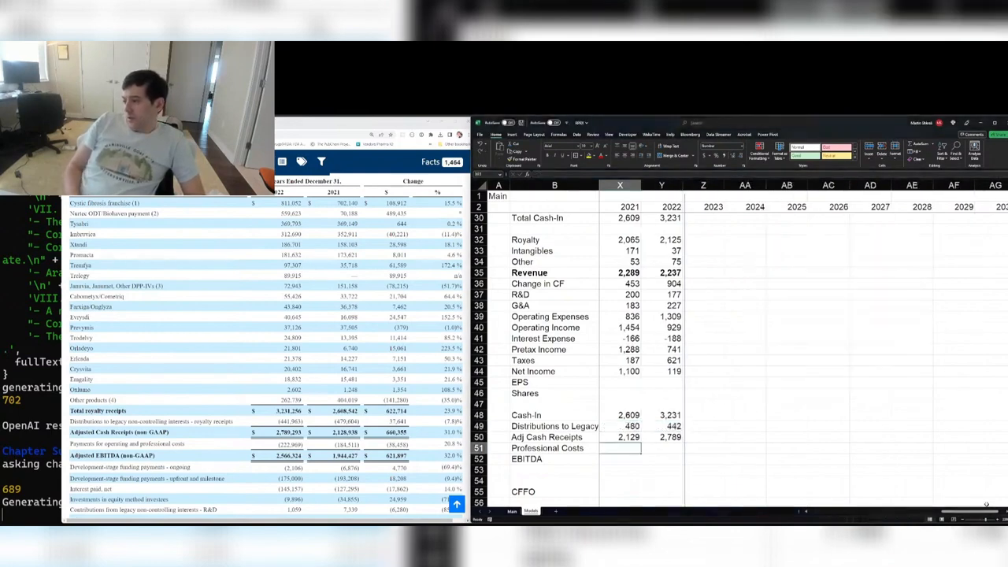
key(ctrl+s)
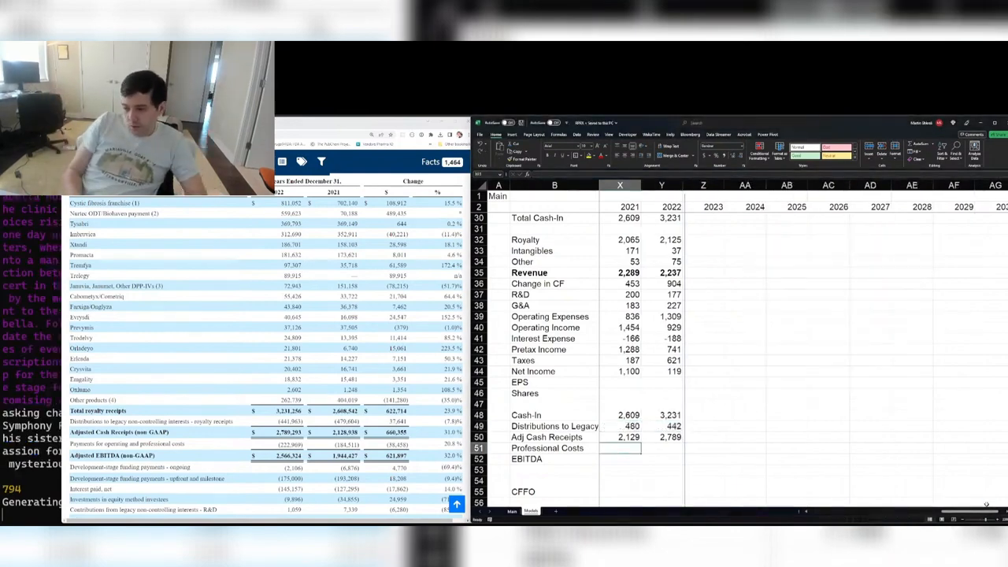
- Enter Professional Costs as 184.511 for 2021 and 222.969 for 2022
text(184.511)
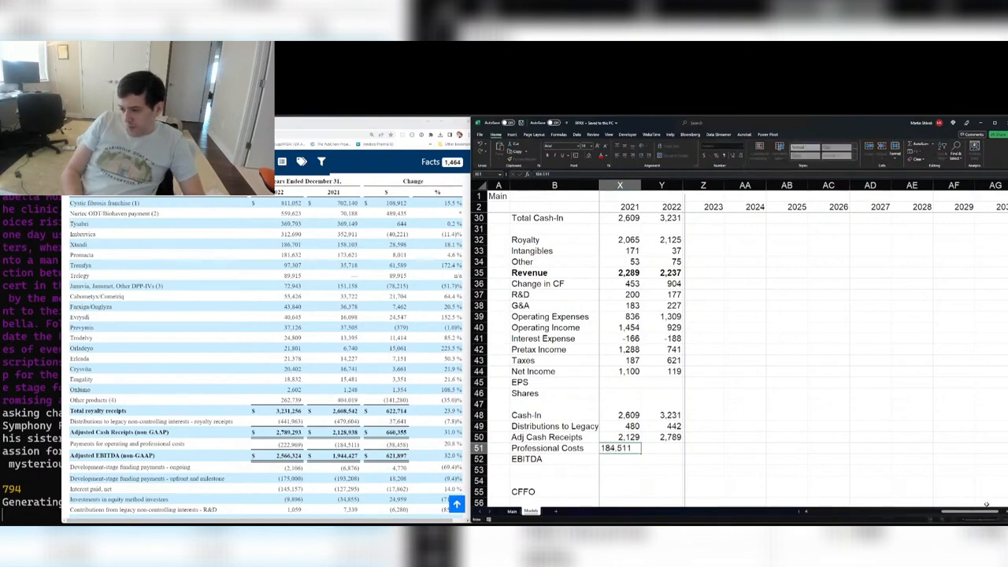
key(Tab)
text(222.969)
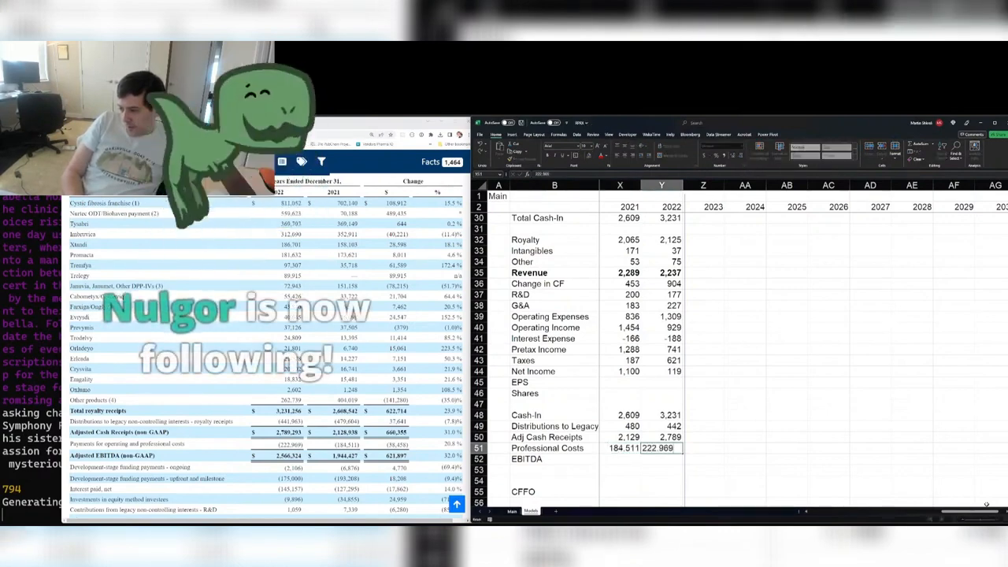
key(Return)
- Calculate 2021 EBITDA as Adj Cash Receipts minus Professional Costs
text(=)
key(Up)
key(Up)
text(-)
key(Up)
key(Return)
- Format the Professional Costs and EBITDA cells for 2021 and 2022 as numbers with 0 decimals and a thousands separator
key(Up)
key(Up)
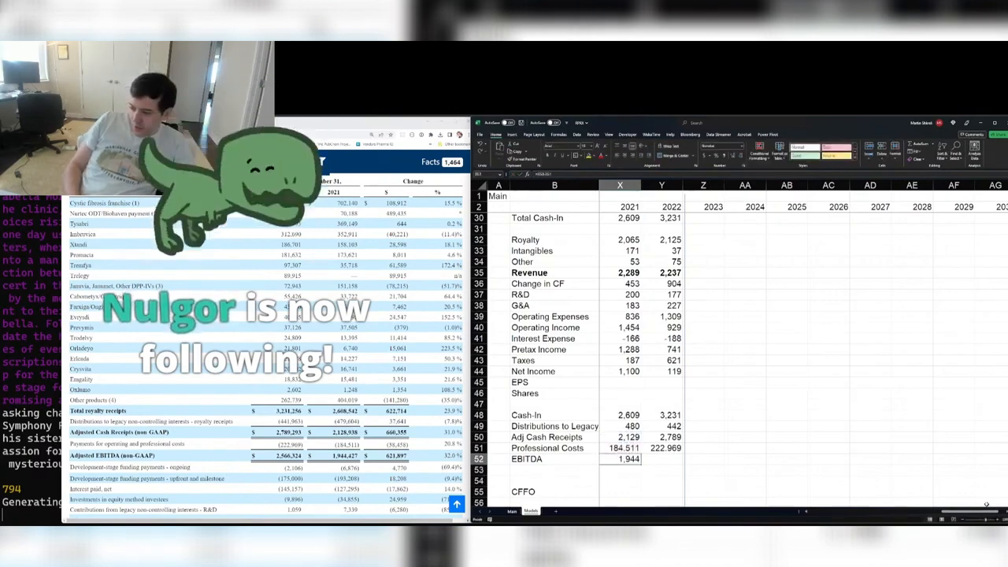
key(shift+Right)
key(shift+Down)
key(ctrl+1)
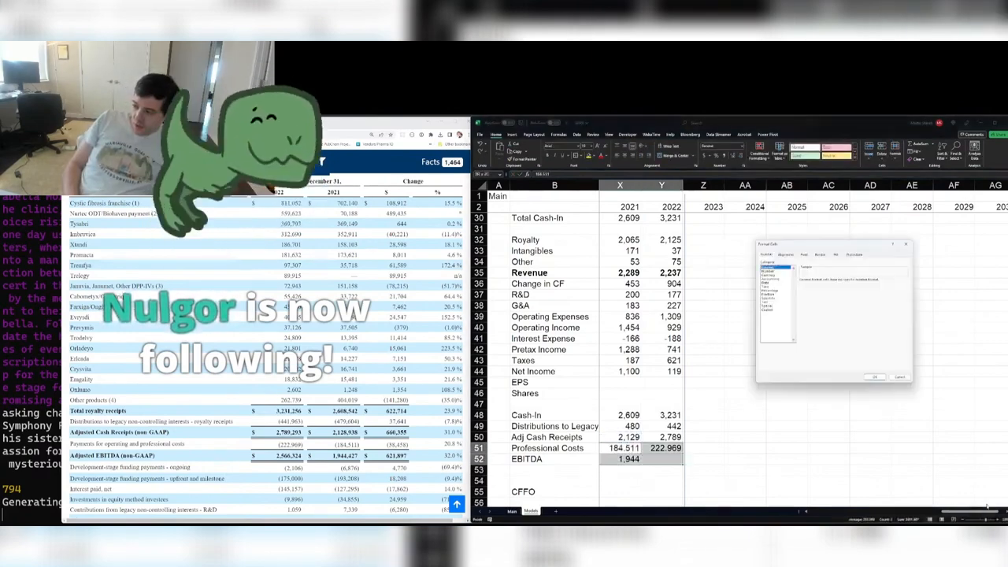
key(n)
key(Tab)
text(0)
key(Tab)
key(space)
key(Return)
- Copy the 2021 EBITDA formula into the 2022 column
key(Down)
key(ctrl+c)
key(Right)
key(ctrl+v)
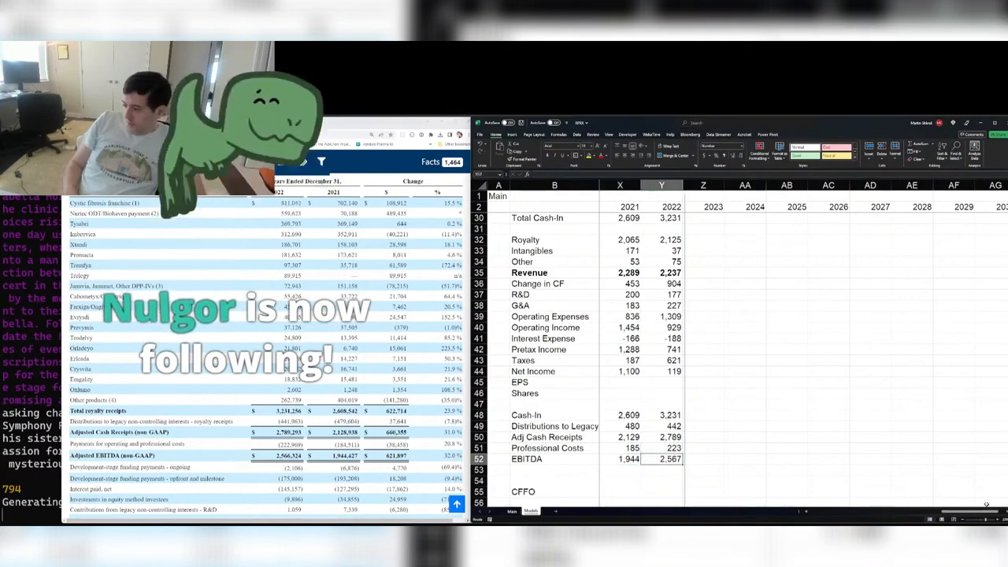
- Save the workbook and review the Main sheet before returning to the model sheet
key(ctrl+s)
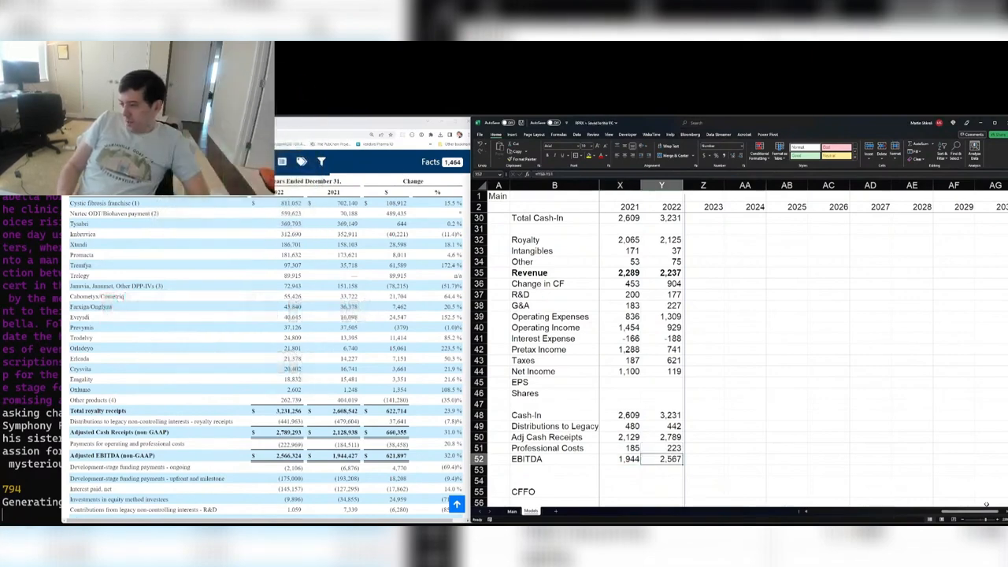
key(ctrl+Page_Up)
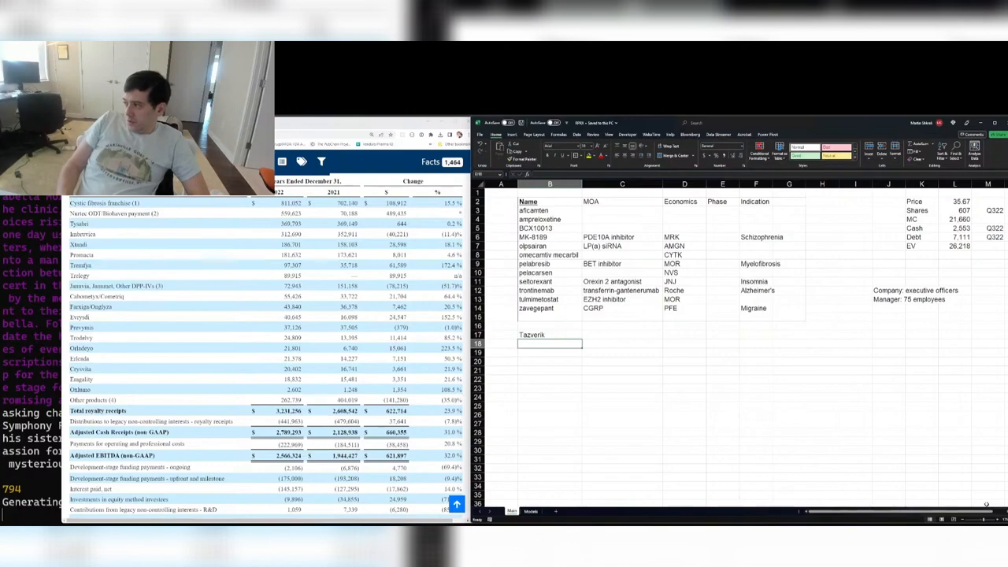
key(ctrl+Page_Down)
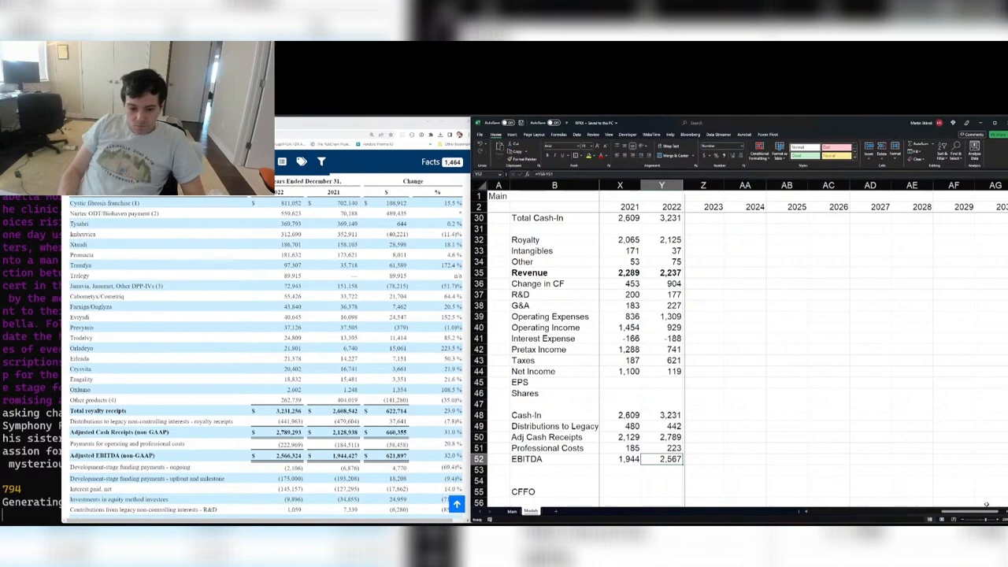
key(alt+Tab)
key(alt+Tab)
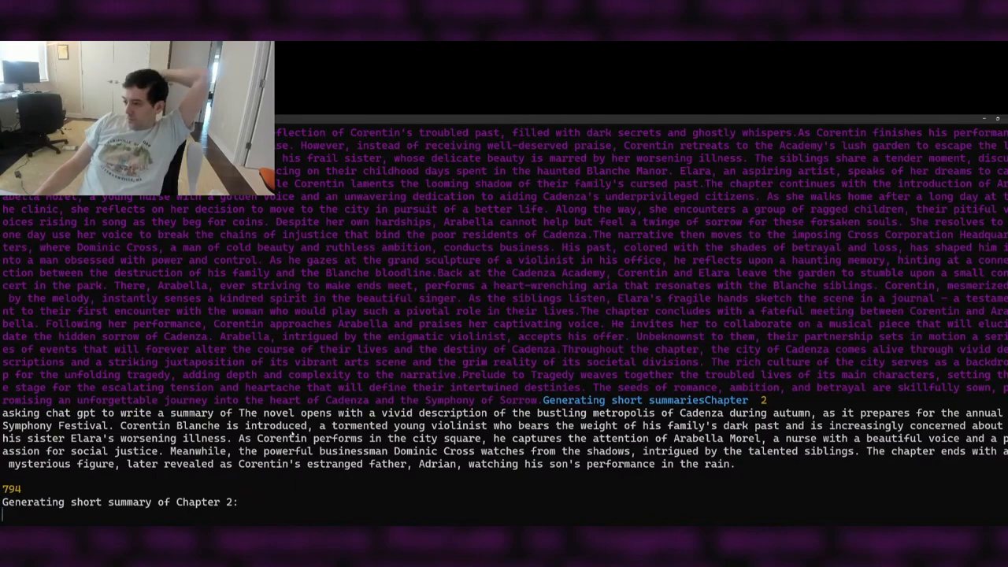
scroll(291, 435, up, 5)
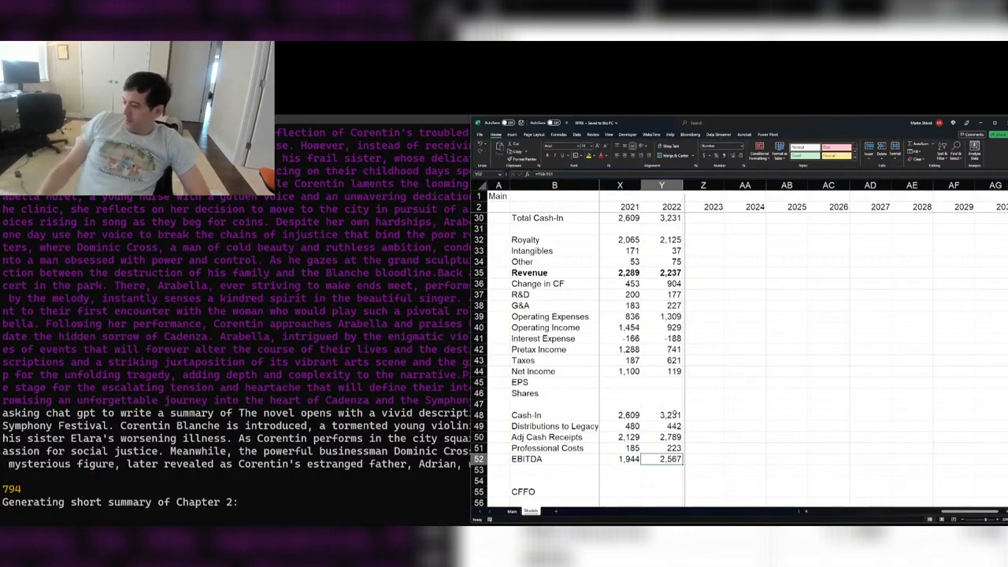
click(675, 412)
scroll(669, 409, down, 2)
click(663, 406)
- Bring the filing's lines below Adjusted EBITDA into view and label the model row under EBITDA "Funding Payments"
key(super+Tab)
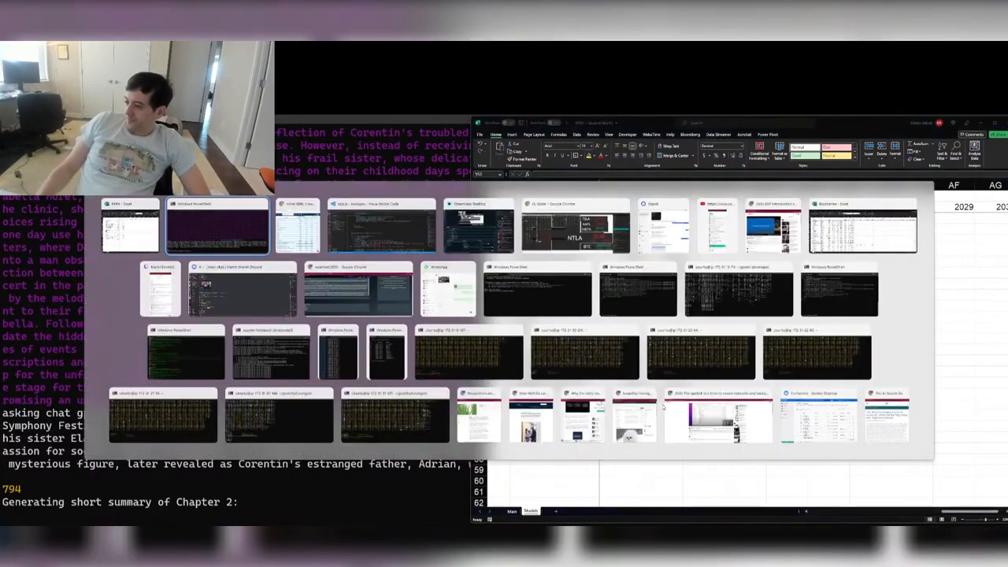
click(663, 406)
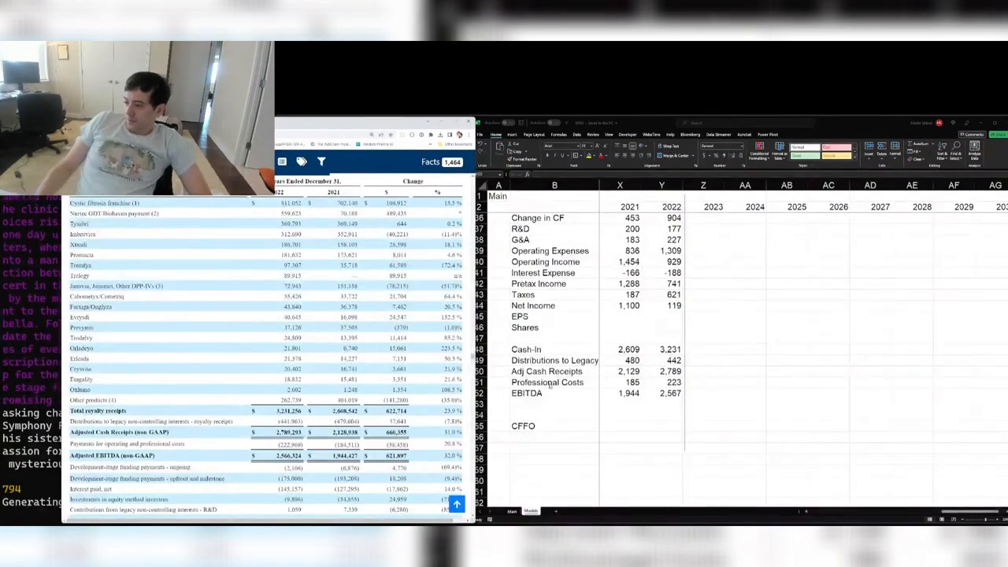
scroll(564, 395, down, 1)
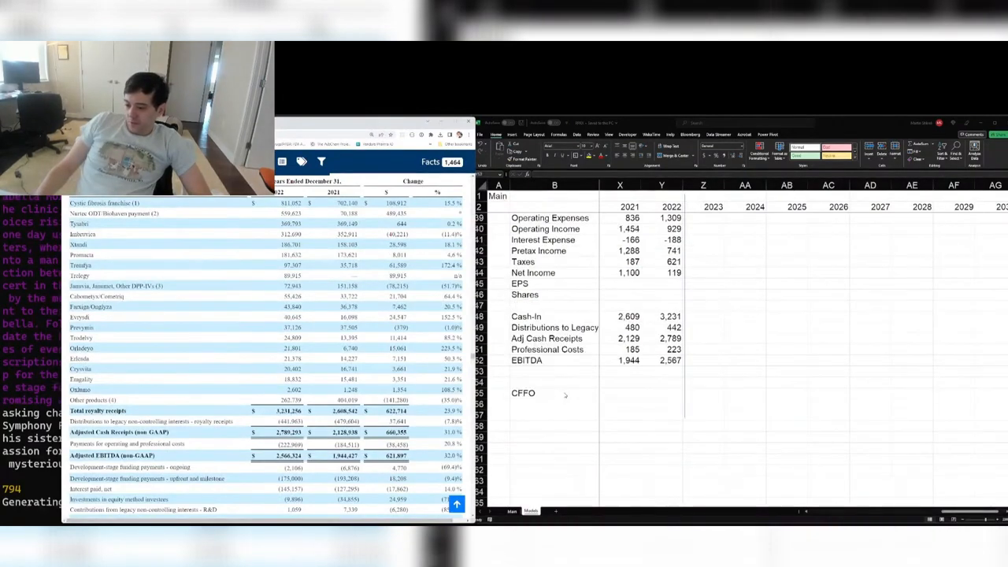
scroll(302, 410, down, 2)
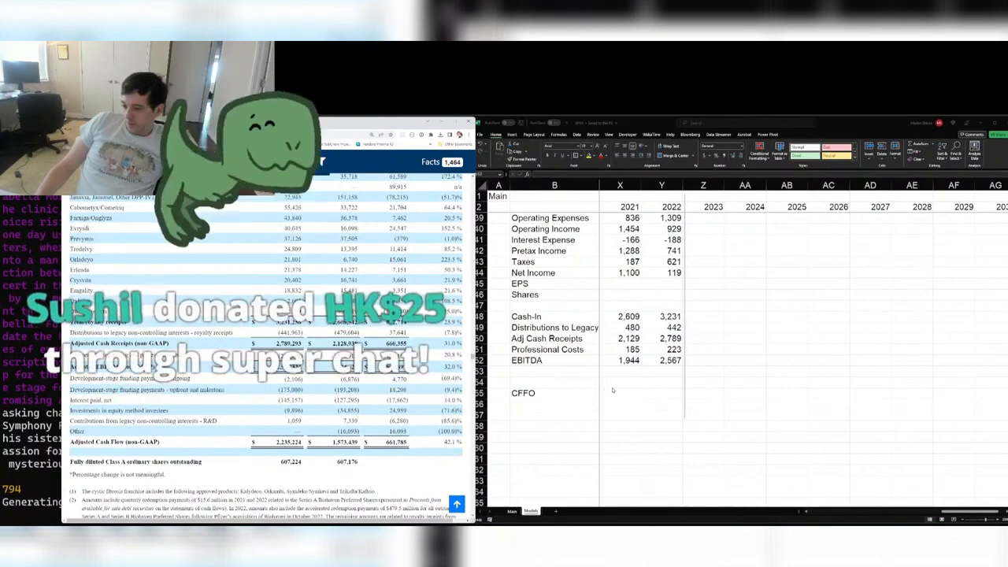
click(589, 373)
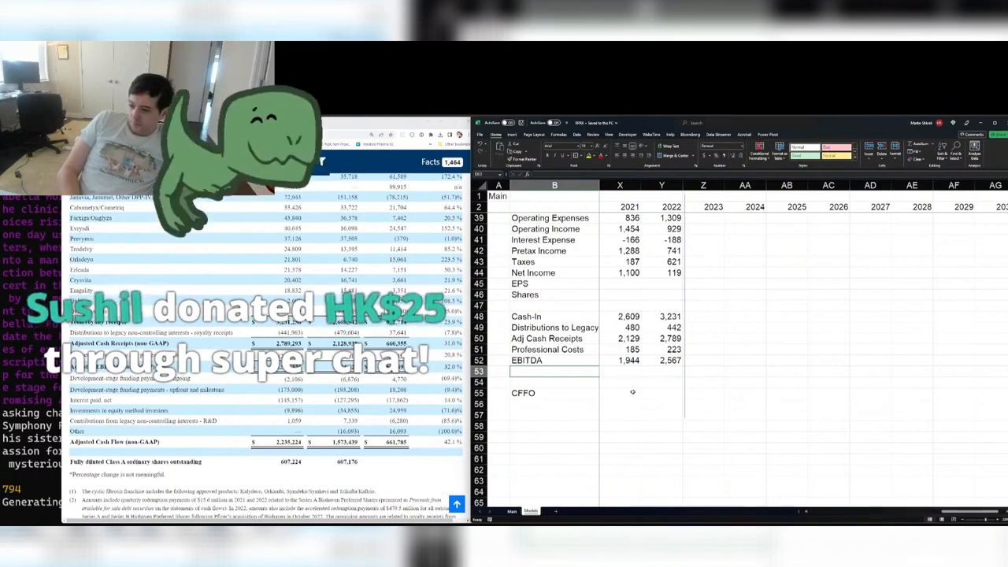
text(Funding Payments)
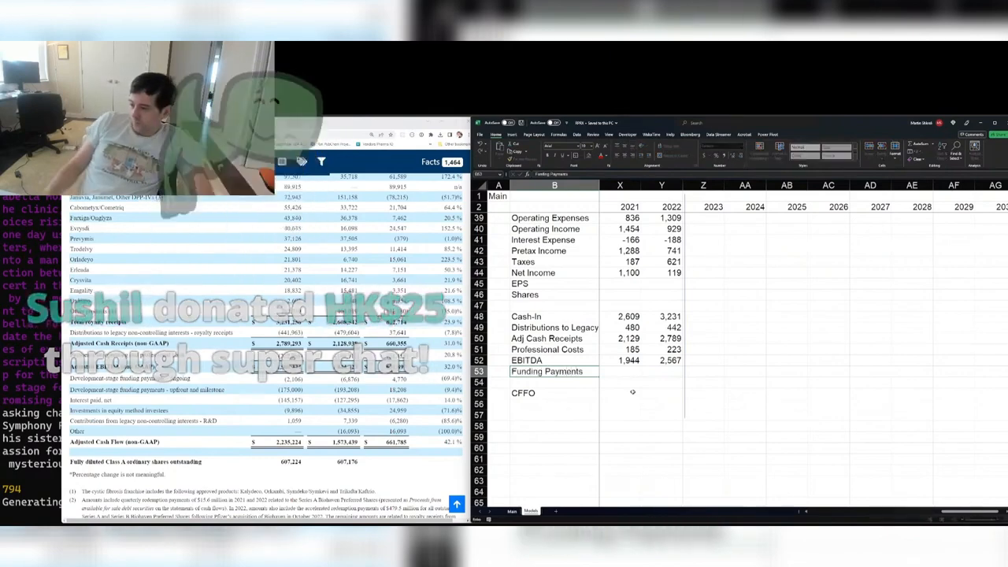
key(Tab)
text(=)
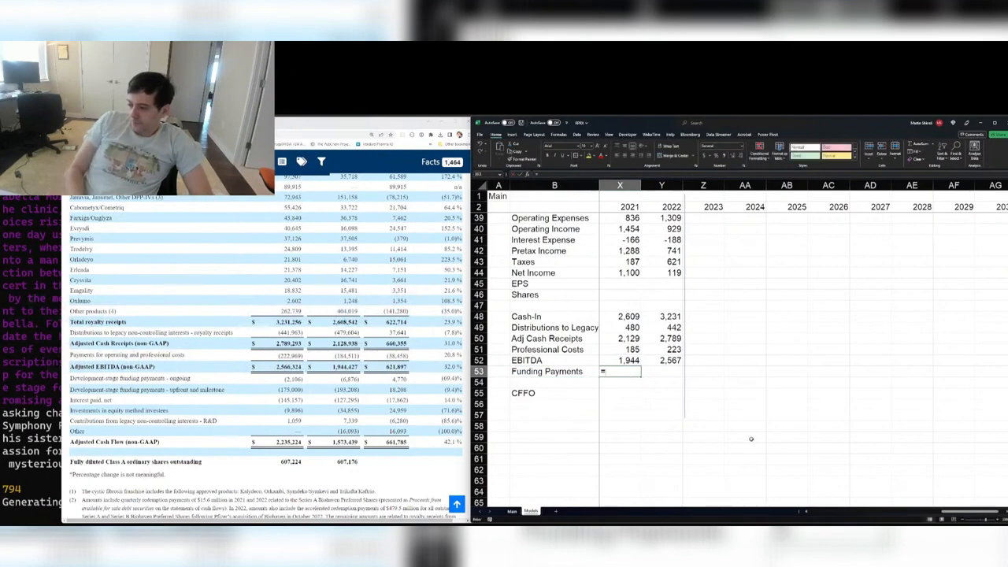
text(193.208+127.290)
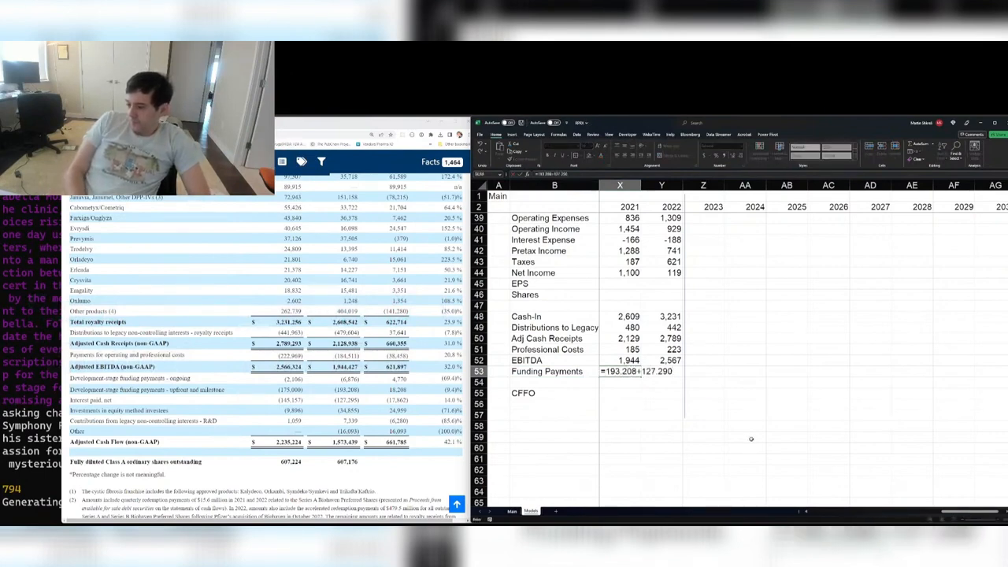
key(Escape)
- Enter Funding Payments as =6.876+193.208 for 2021 and =2.106+175 for 2022
text(=6.876)
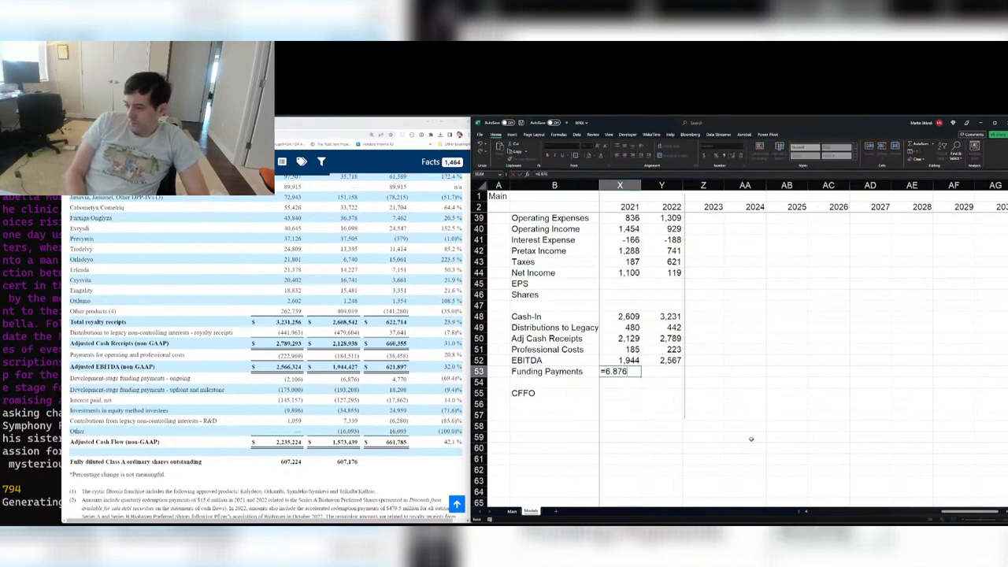
text(+193.208)
key(Tab)
text(=2)
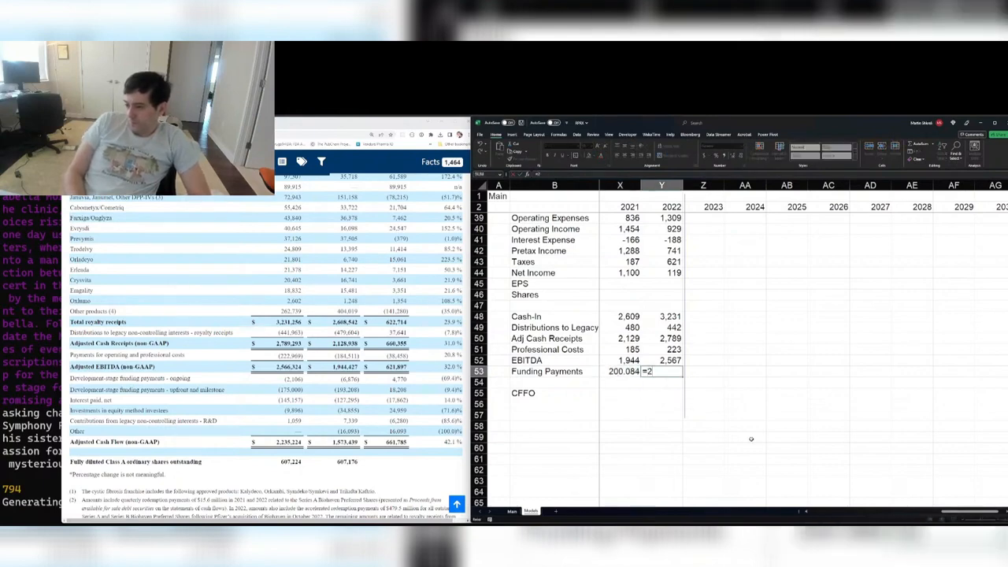
text(.106+175)
key(Return)
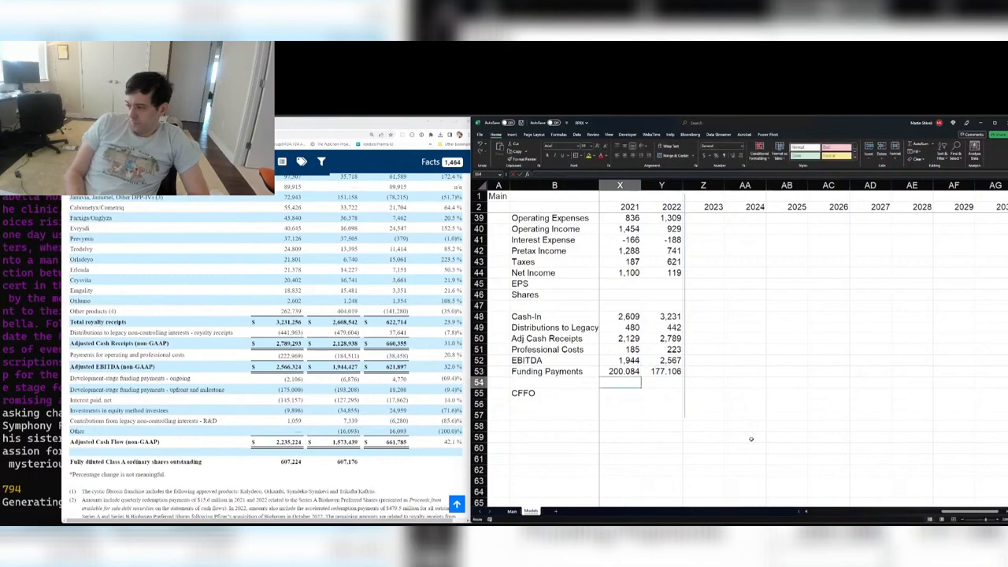
text(Interest)
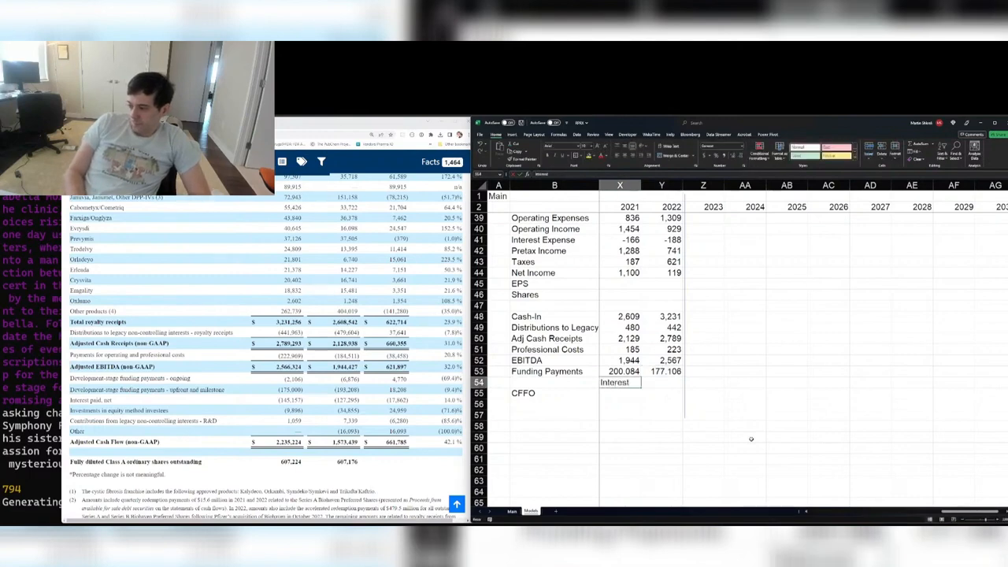
key(Left)
key(Right)
key(Delete)
- Add an Interest row under Funding Payments with 127.295 for 2021 and 145.157 for 2022
key(ctrl+Left)
key(Right)
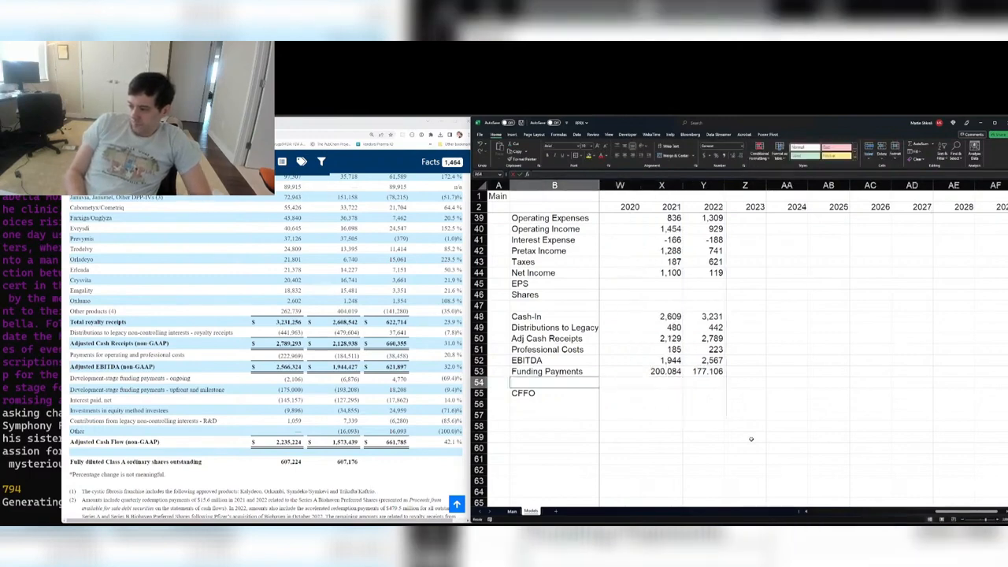
text(Interest)
key(Right)
key(Right)
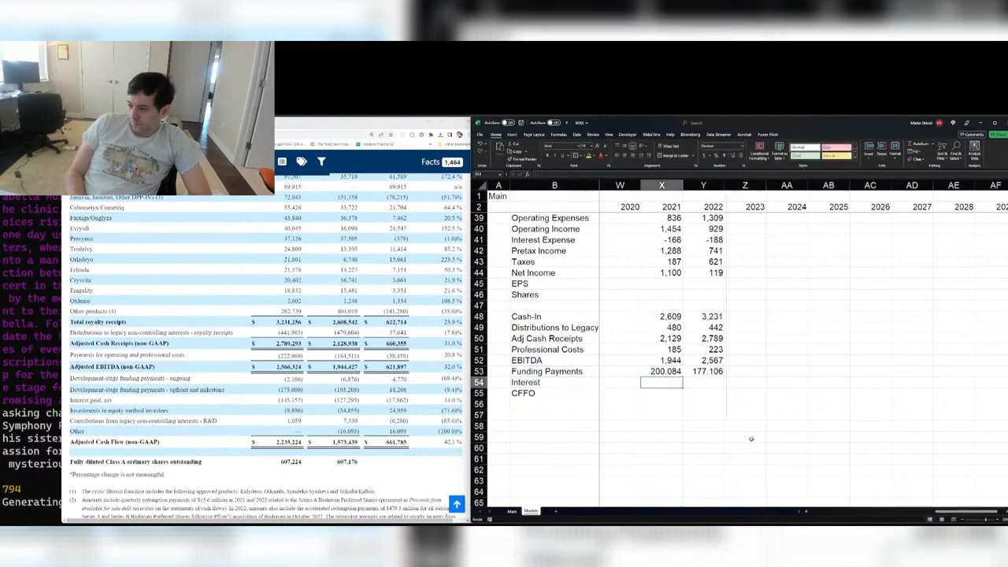
text(.295)
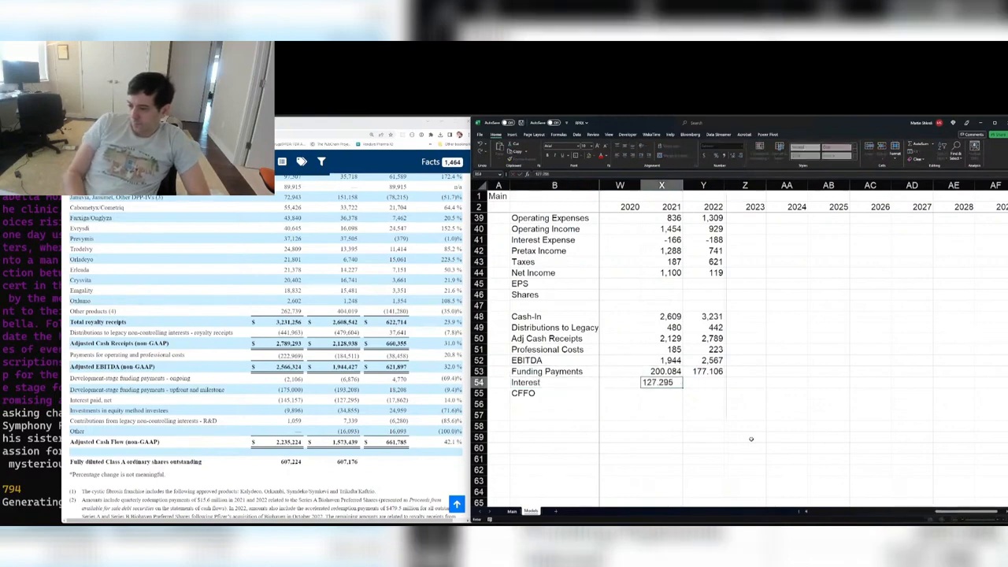
key(ctrl+Return)
key(Tab)
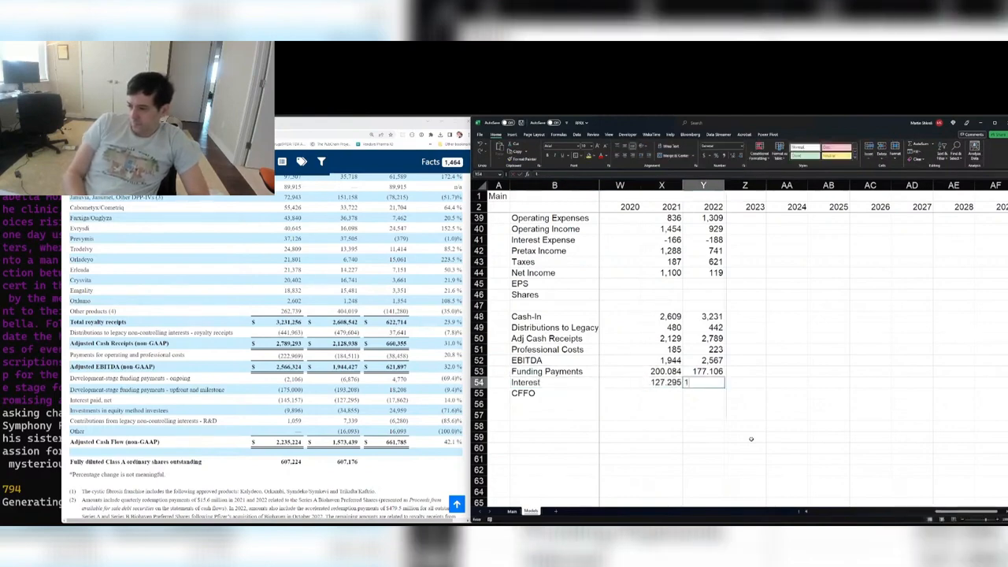
text(145.157)
key(Return)
- Insert a row above CFFO and label it "Investments/Other"
key(shift+space)
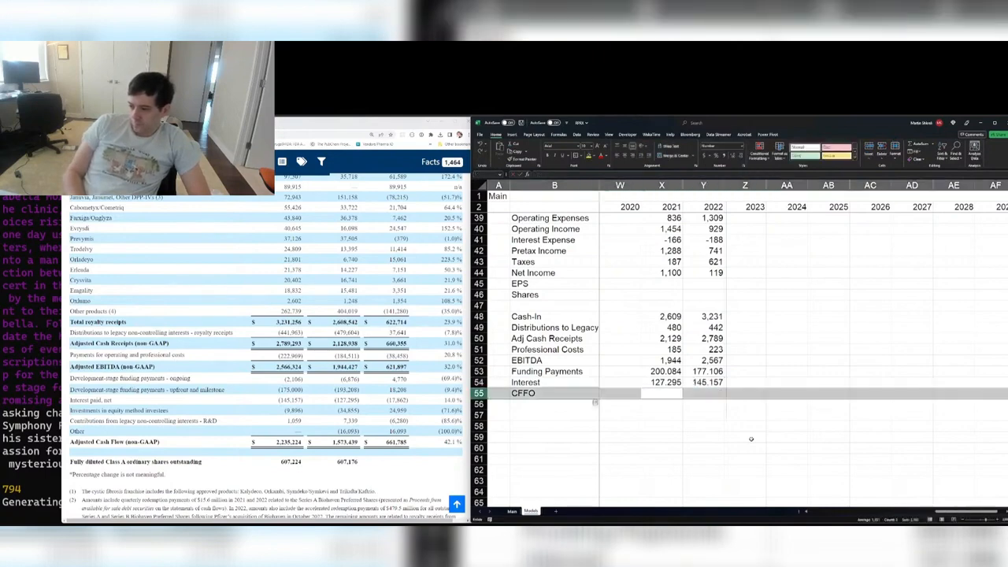
key(ctrl+shift+equal)
key(Home)
key(Right)
text(Inv)
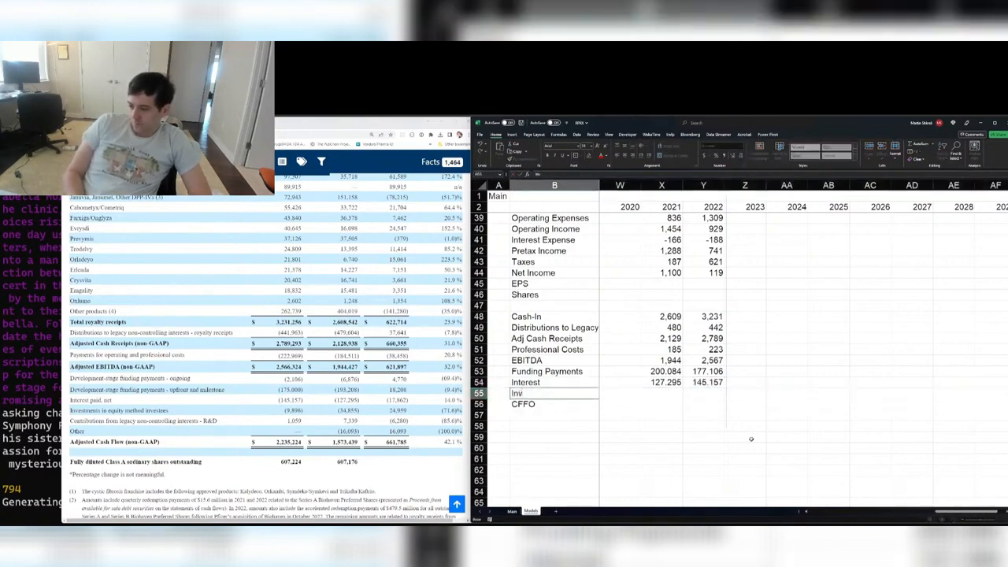
text(estments/Other)
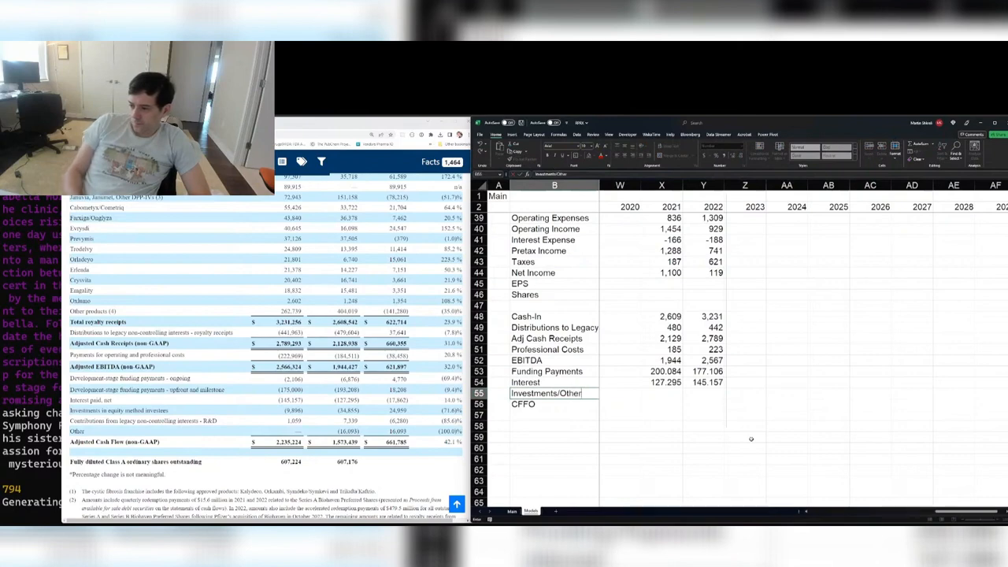
- Enter 2021 Investments/Other as =34.855-7.339+16.093
click(658, 396)
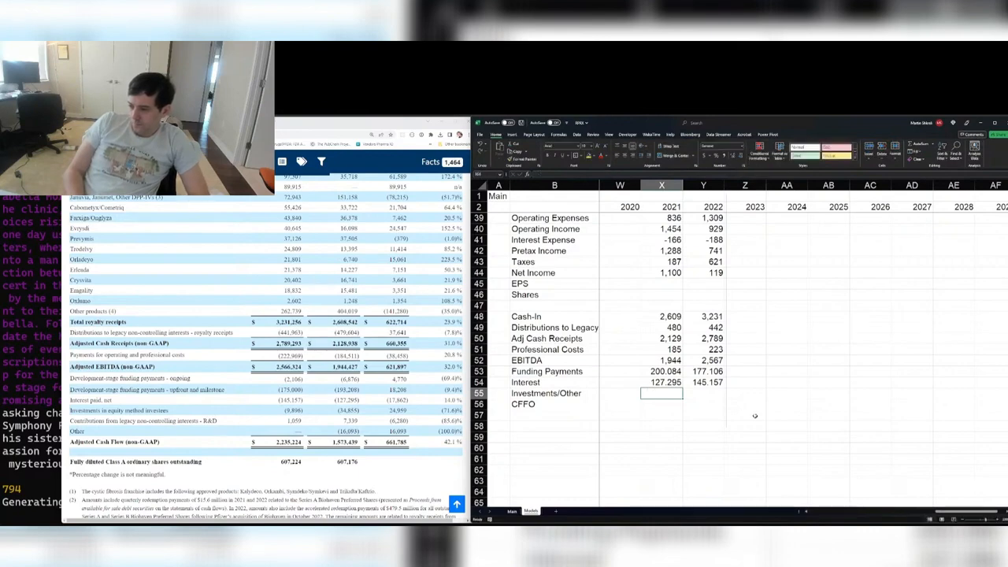
text(=34.855-)
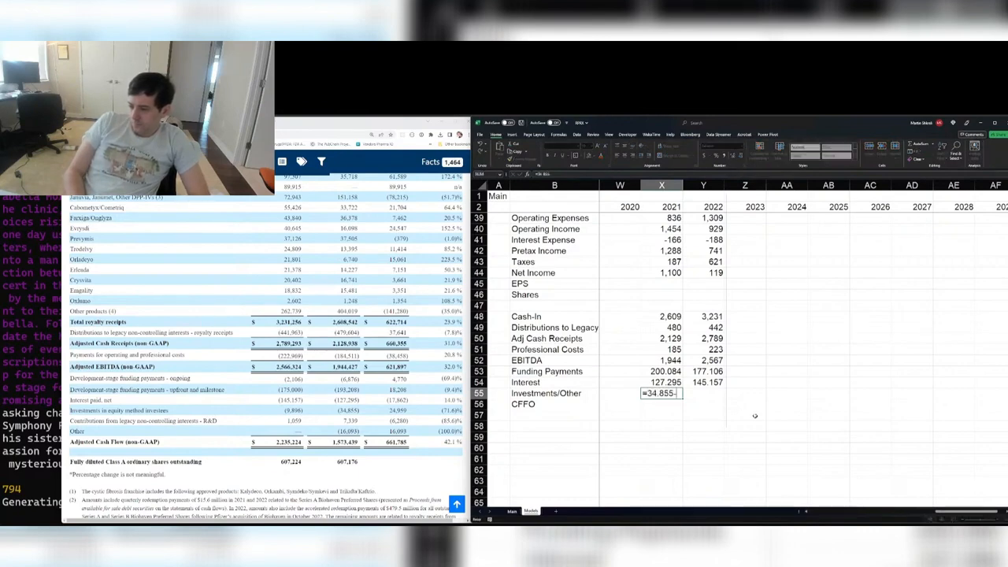
text(7.339)
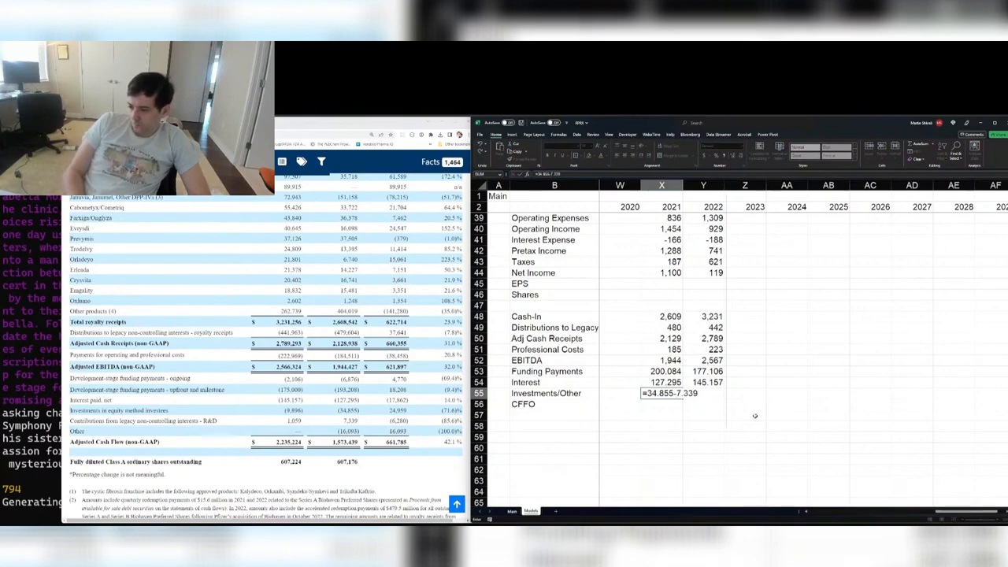
text(+16.093)
key(Return)
- Calculate 2021 CFFO as EBITDA minus Funding Payments, Interest and Investments/Other
text(=)
key(Up)
key(Up)
key(Up)
key(Up)
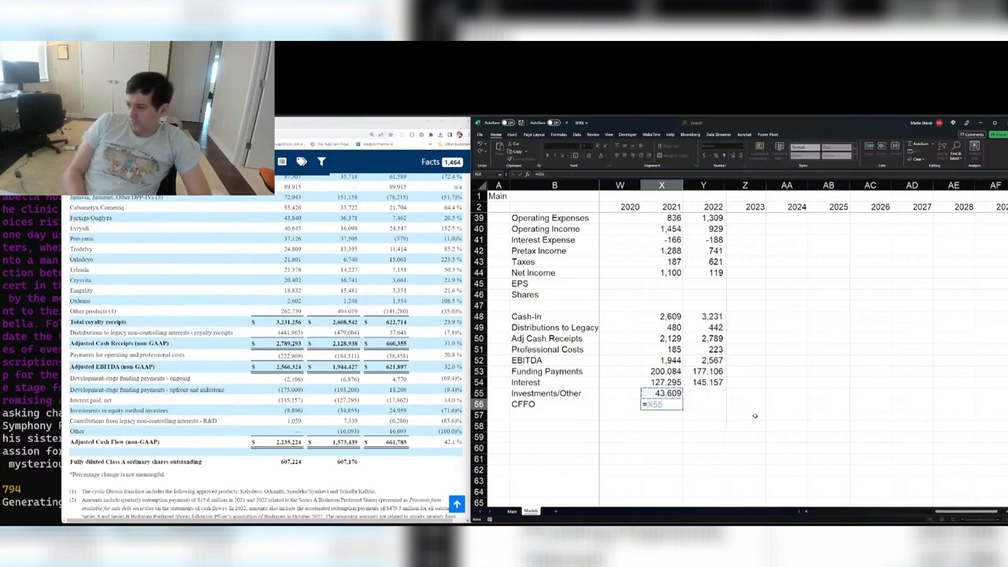
text(-)
key(Up)
key(Up)
key(Up)
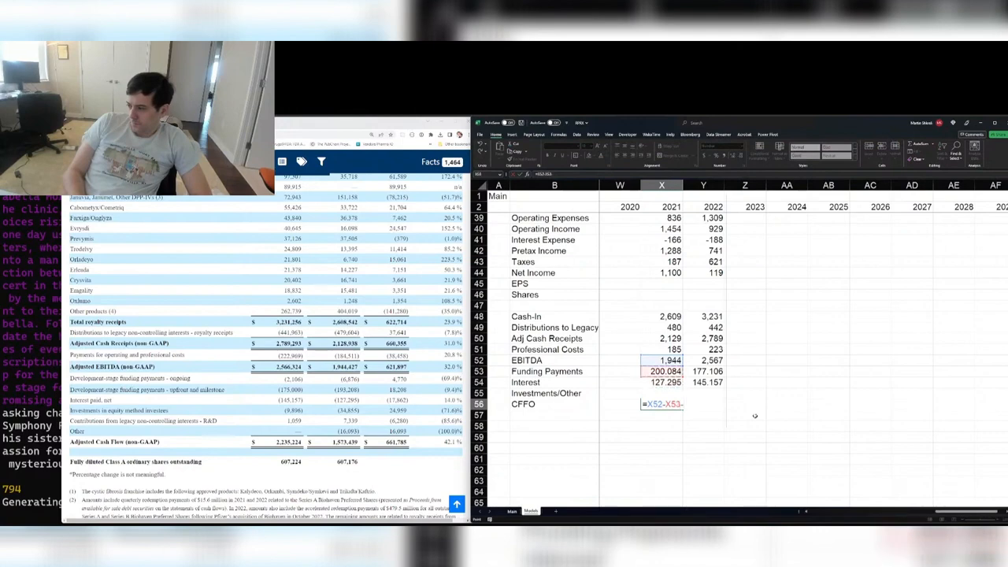
text(-)
key(Up)
key(Up)
key(Return)
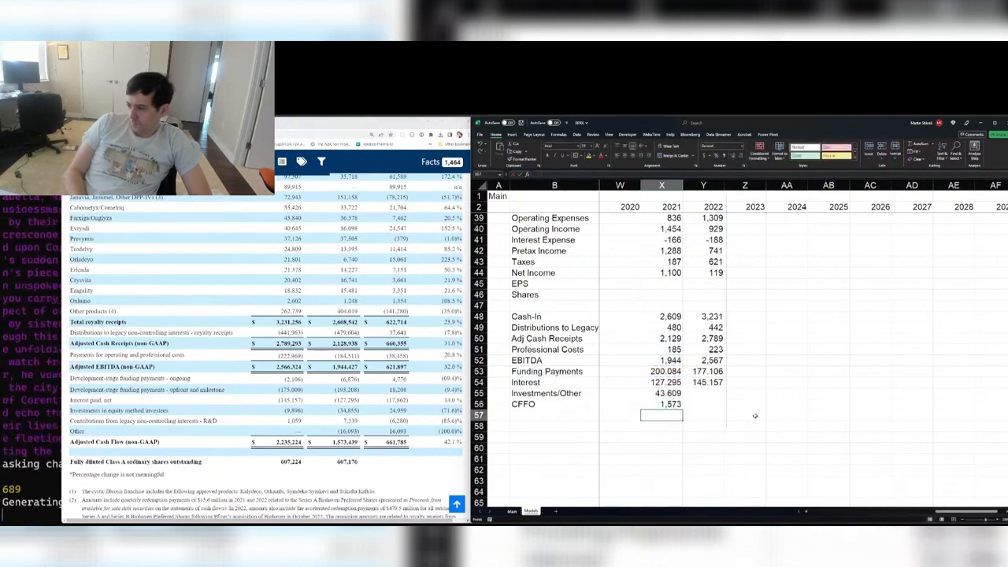
- Format the 2021 and 2022 cells from Funding Payments through CFFO as numbers with 0 decimals and a thousands separator
key(Up)
key(shift+Up)
key(shift+Up)
key(shift+Up)
key(shift+Right)
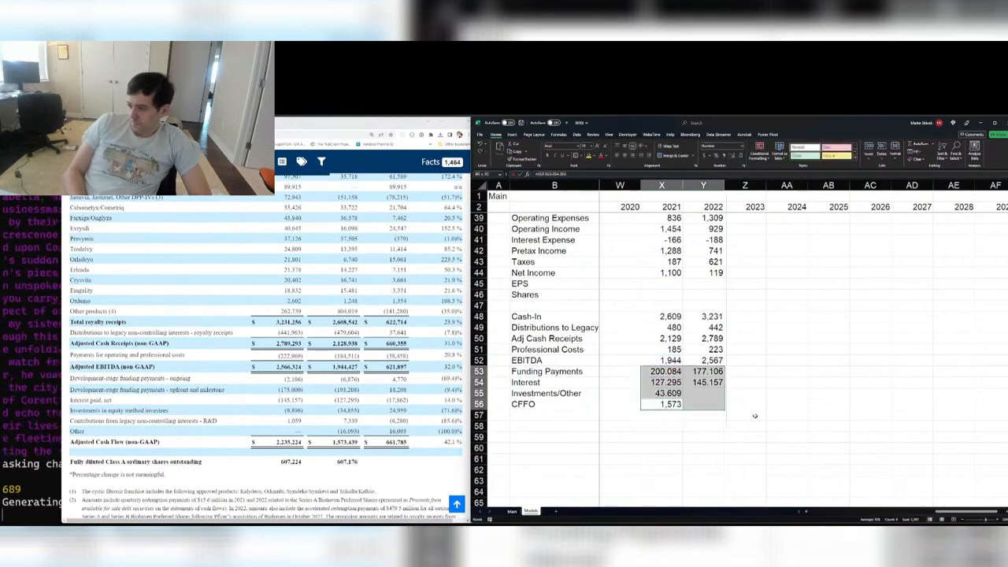
key(ctrl+1)
key(Down)
key(Tab)
text(0)
key(Tab)
key(space)
key(Return)
key(Down)
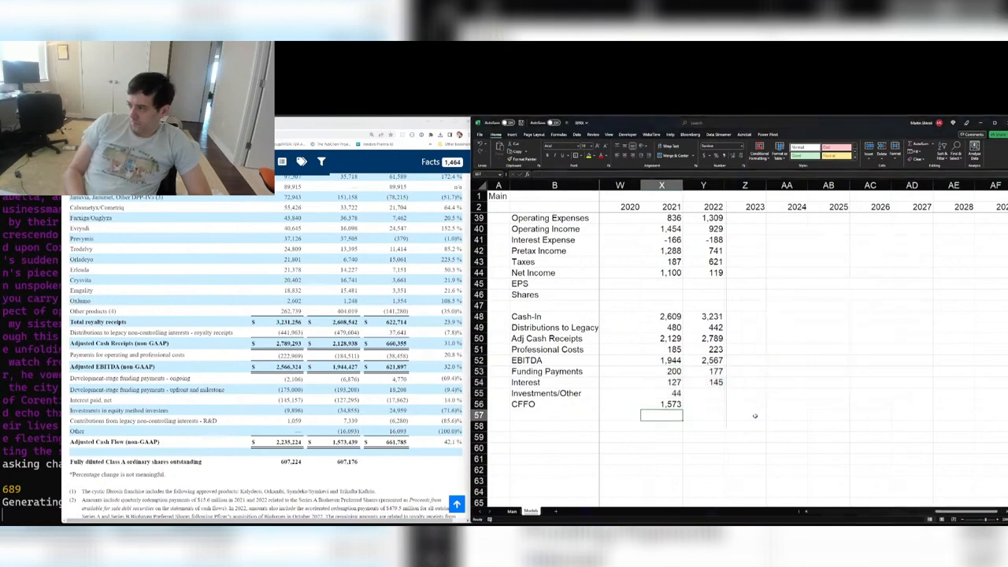
- Enter 2022 Investments/Other as =9.896-1.059 and extend the 2021 CFFO formula to 2022
key(Up)
key(Right)
key(Up)
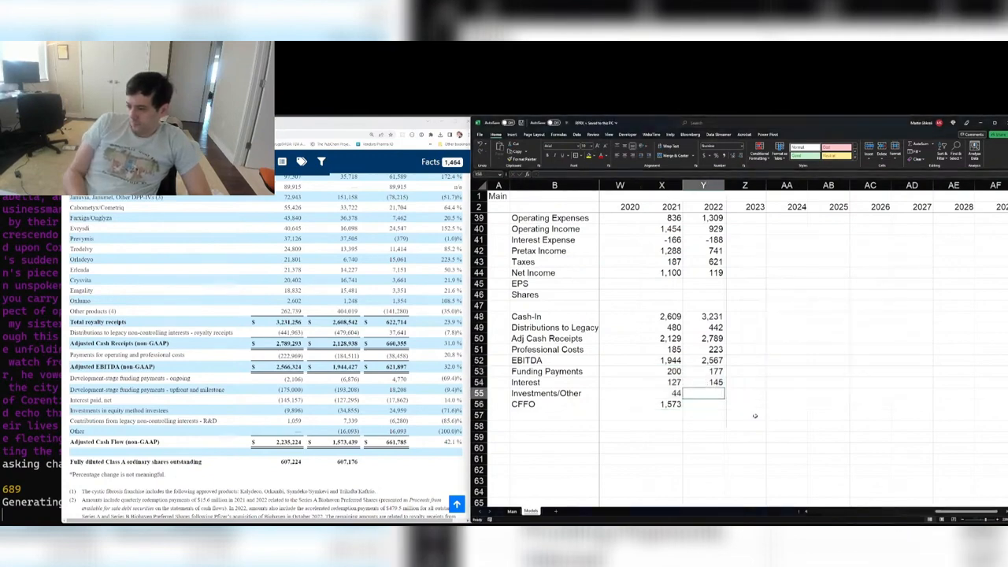
text(=)
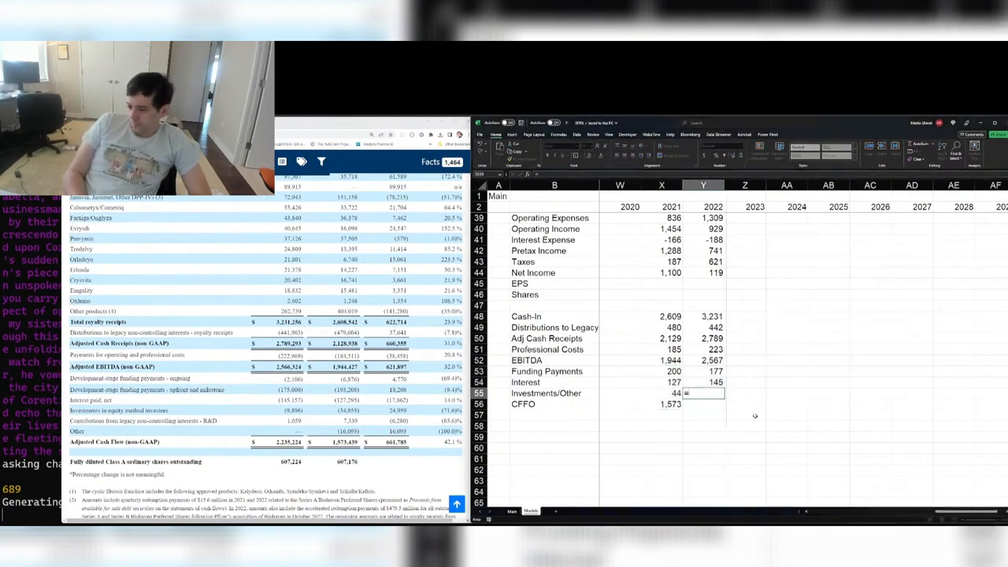
text(9.896-1.059)
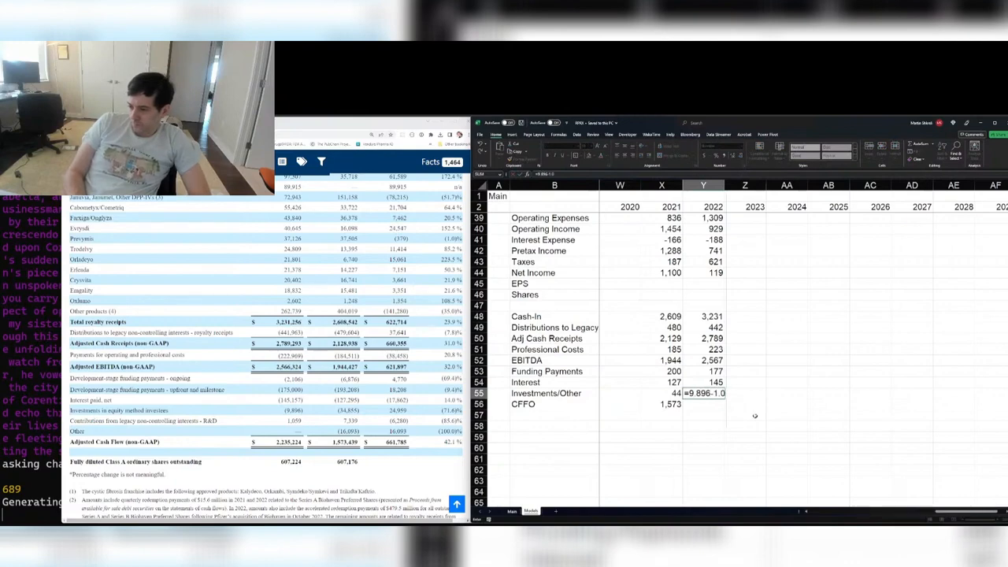
key(Return)
key(ctrl+r)
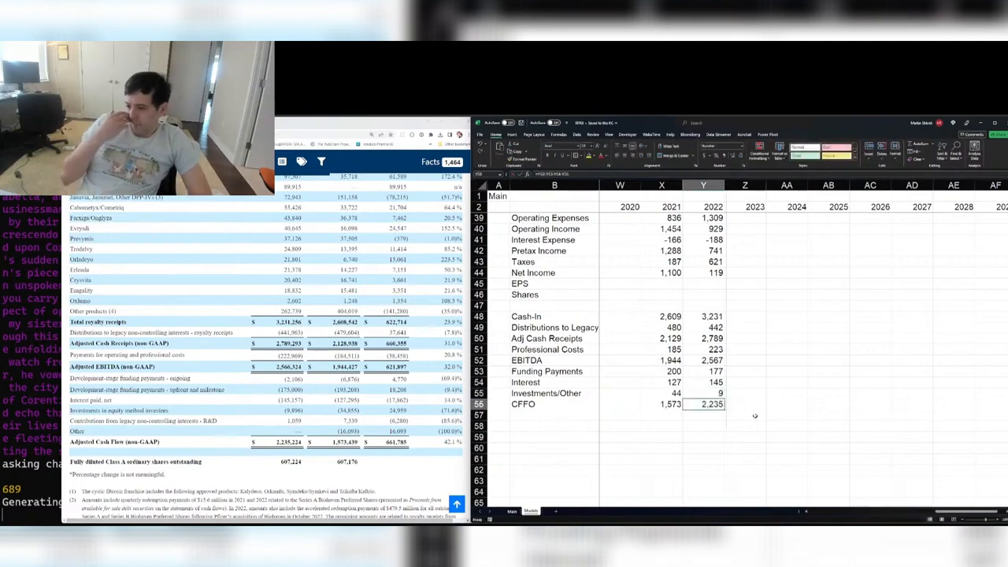
- Label the row directly below CFFO "S/O"
key(Down)
key(ctrl+Left)
key(Right)
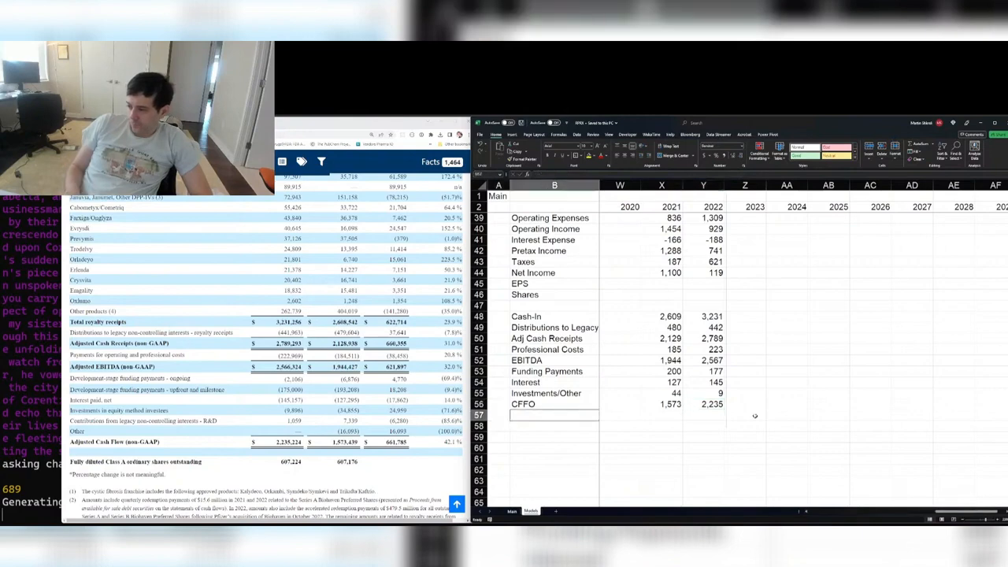
text(S/O)
key(Up)
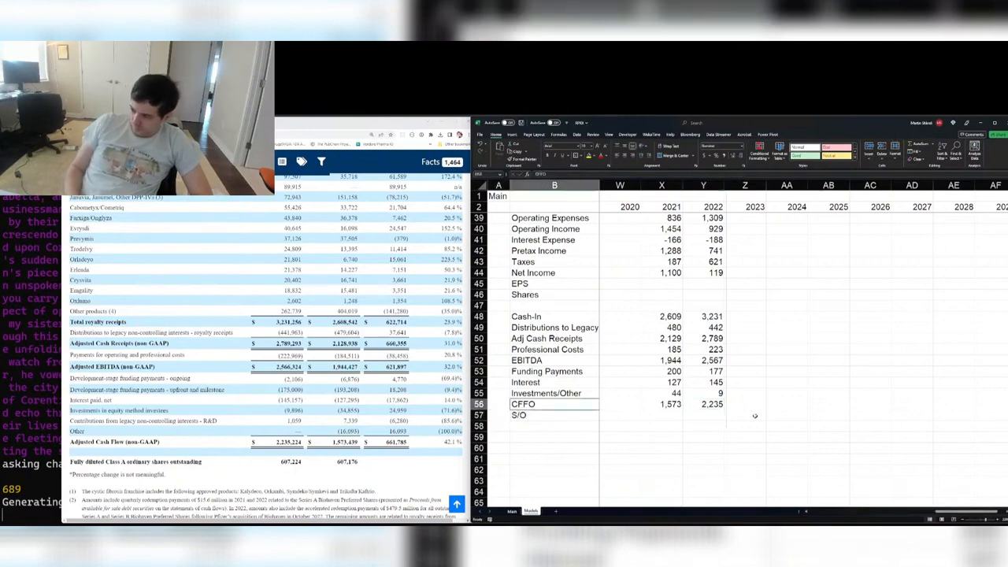
- Enter the 2021 value in the Shares row as 607176
key(ctrl+Right)
key(ctrl+Right)
key(ctrl+Right)
key(ctrl+Right)
key(Right)
key(Right)
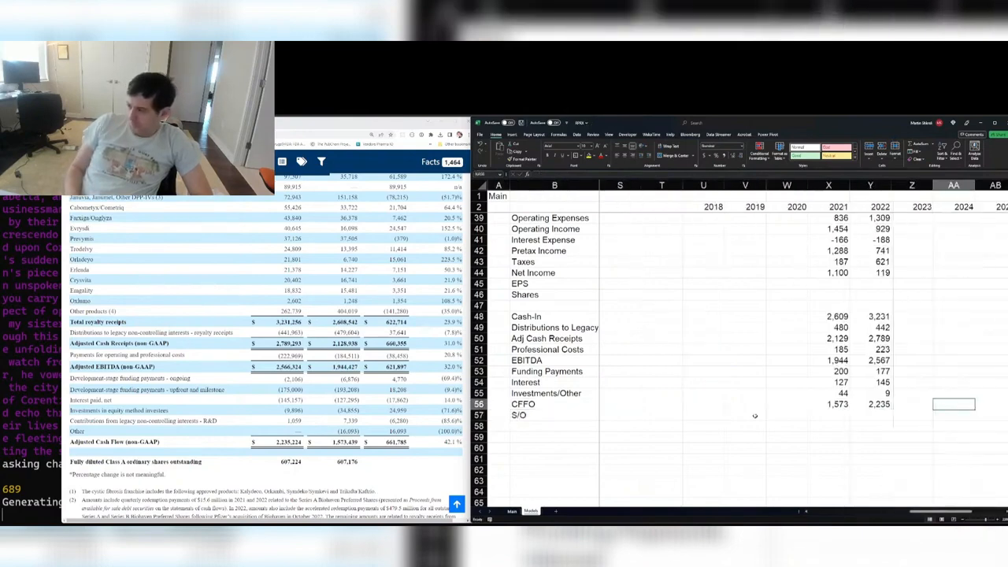
key(Right)
key(Left)
key(Left)
key(Left)
key(Left)
key(Up)
key(Up)
key(Up)
key(Up)
key(Up)
key(Up)
key(Up)
key(Up)
key(Up)
key(Up)
key(Up)
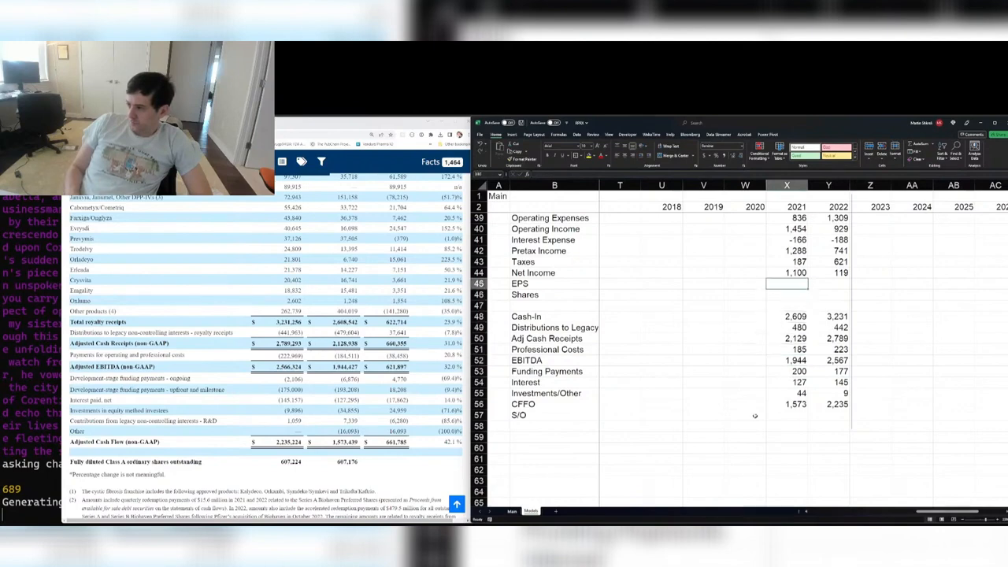
key(Down)
text(607177000000)
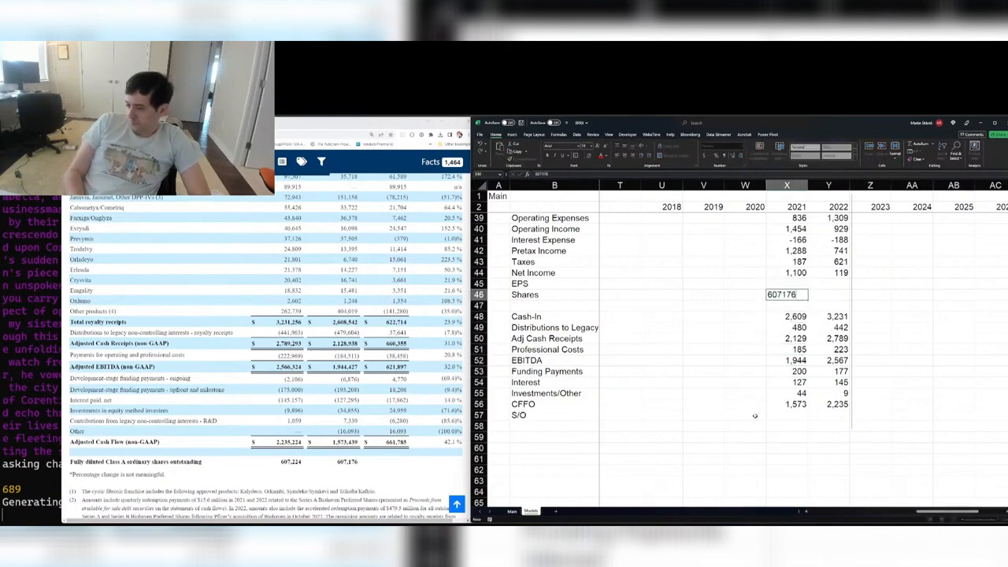
key(Return)
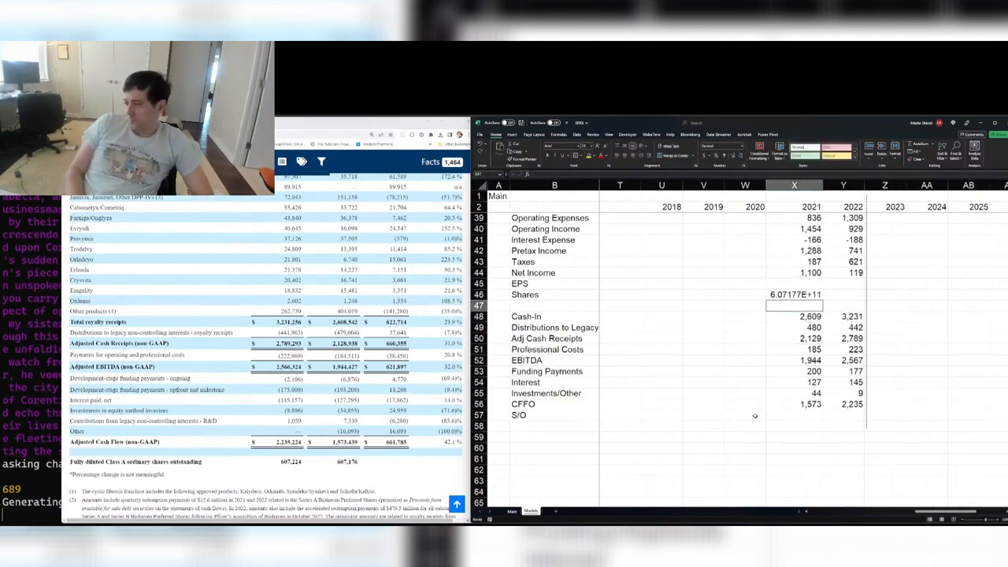
key(ctrl+z)
text(6072)
key(BackSpace)
text(176)
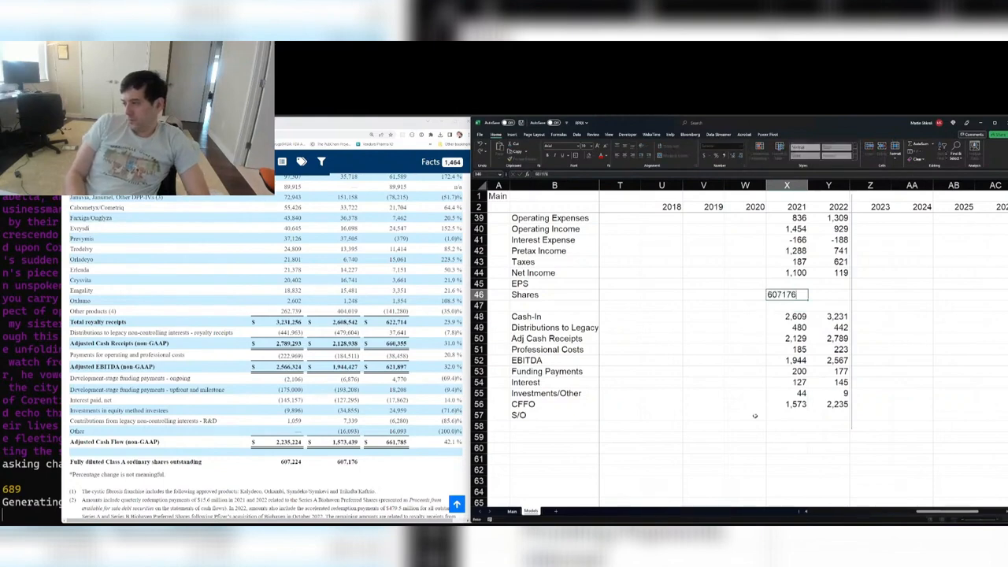
key(Tab)
- Enter 2022 Shares as 607.224 and correct the 2021 Shares to 607.176
text(607)
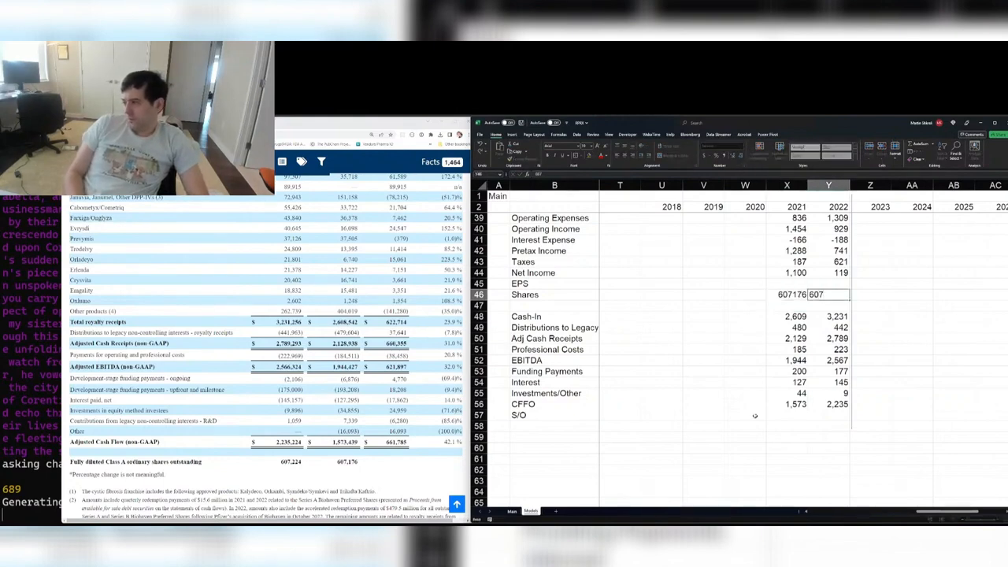
text(.224)
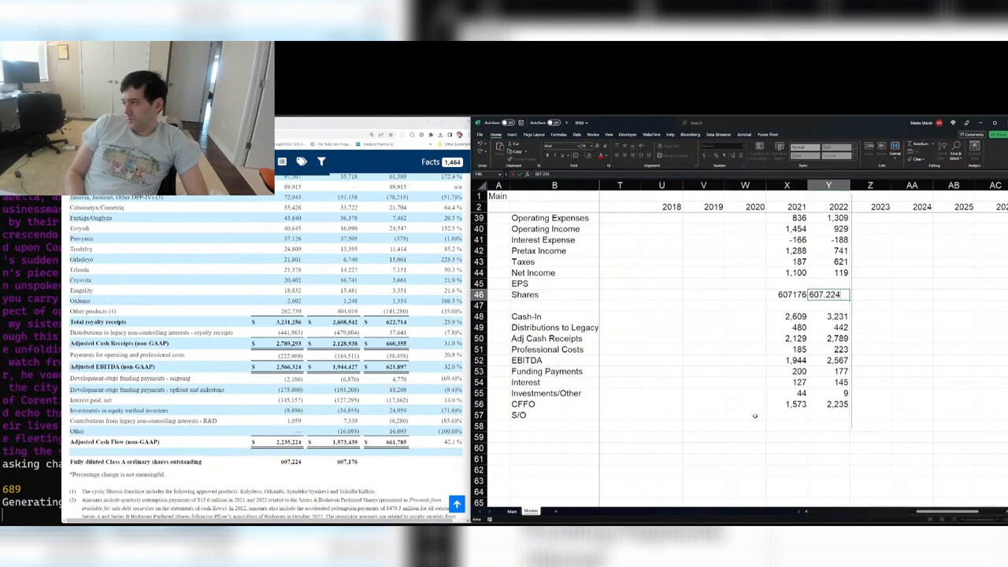
key(Return)
key(Left)
key(F2)
key(Left)
key(Left)
key(Left)
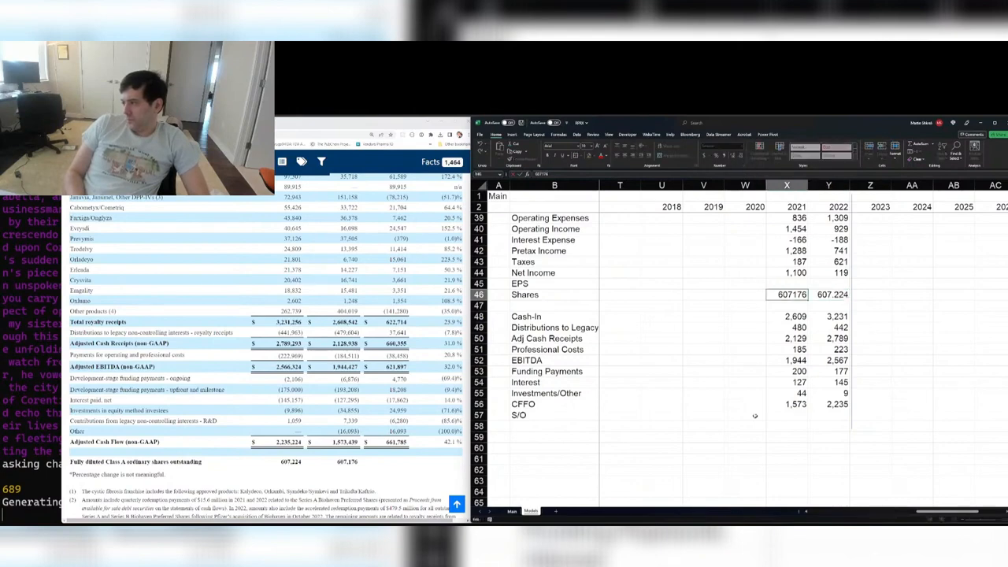
text(.)
key(Return)
- Format the 2021 and 2022 Shares cells as numbers with 0 decimals
key(shift+Right)
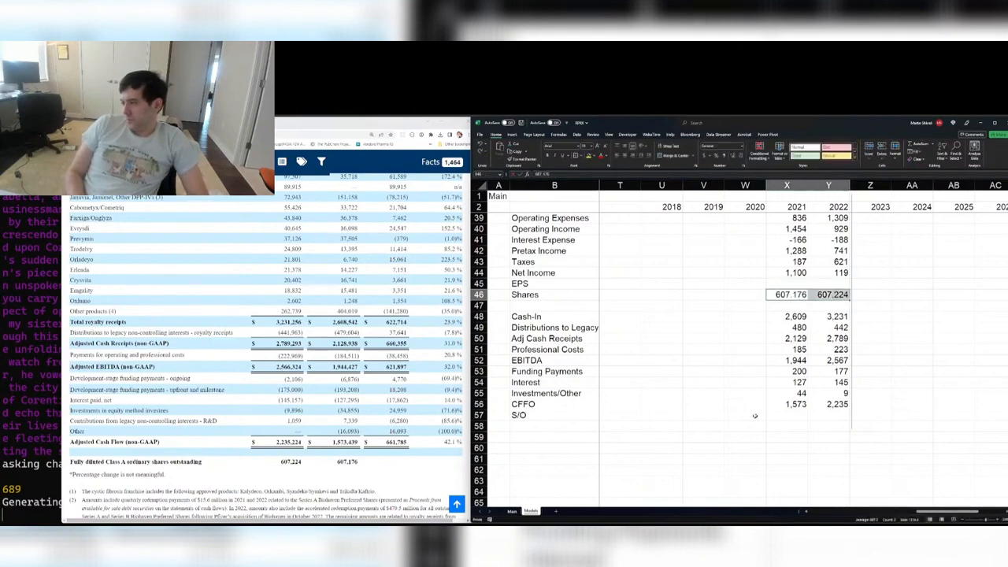
key(ctrl+1)
key(Return)
- Calculate 2021 EPS as Net Income divided by Shares, show it with two decimals, and extend it to 2022
key(Up)
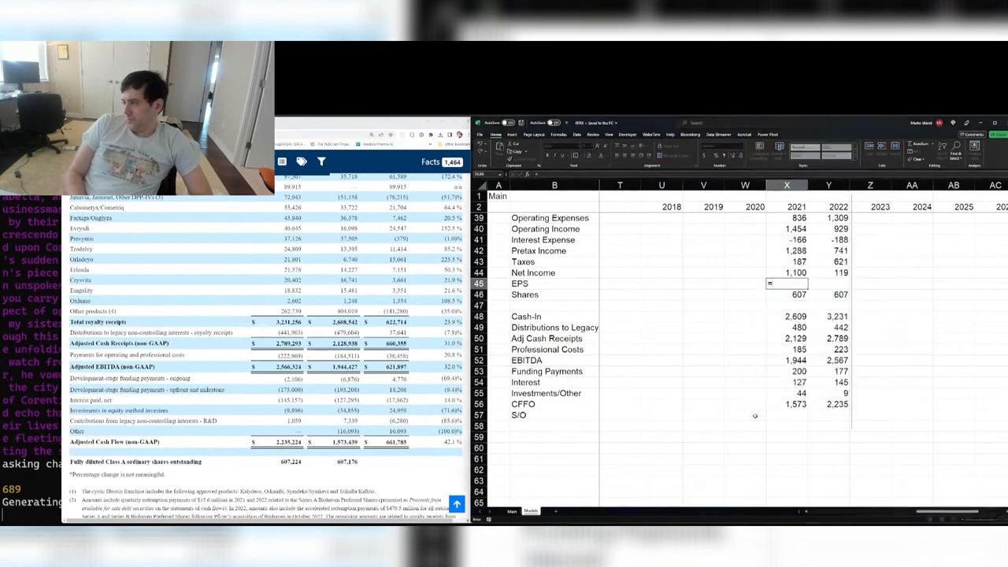
text(=X44/X46)
key(Return)
key(Up)
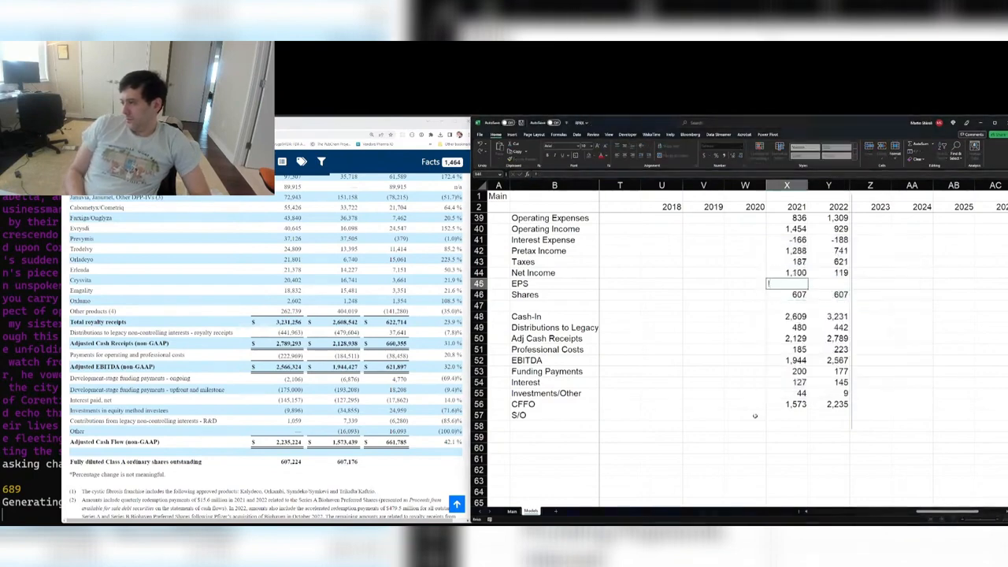
key(ctrl+shift+1)
key(shift+Right)
key(ctrl+r)
- Copy the 2021 and 2022 Shares figures into the S/O row
key(Down)
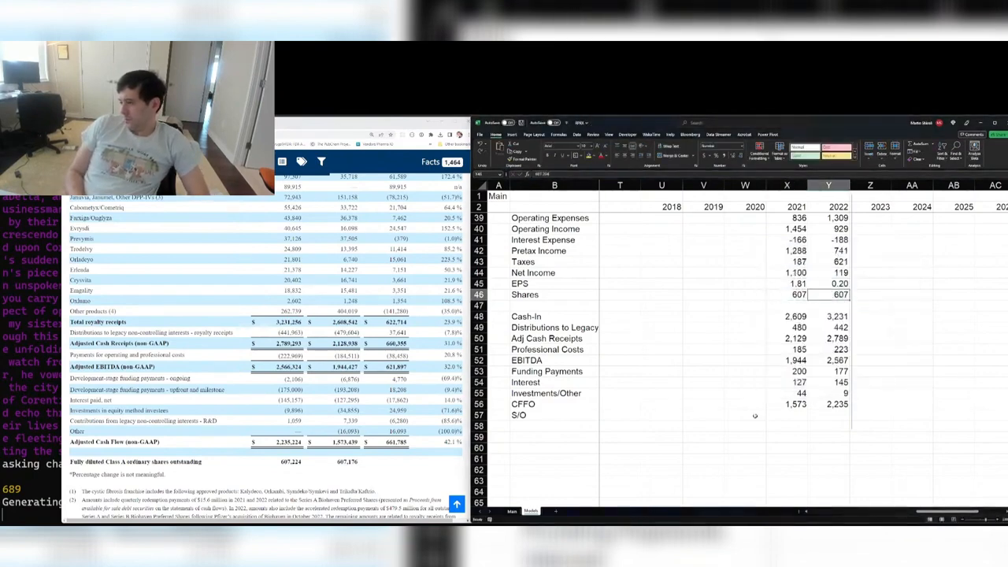
key(shift+Right)
key(ctrl+c)
key(Down)
key(Down)
key(Down)
key(Down)
key(Down)
key(Down)
key(Down)
key(Down)
key(Down)
key(Down)
key(Down)
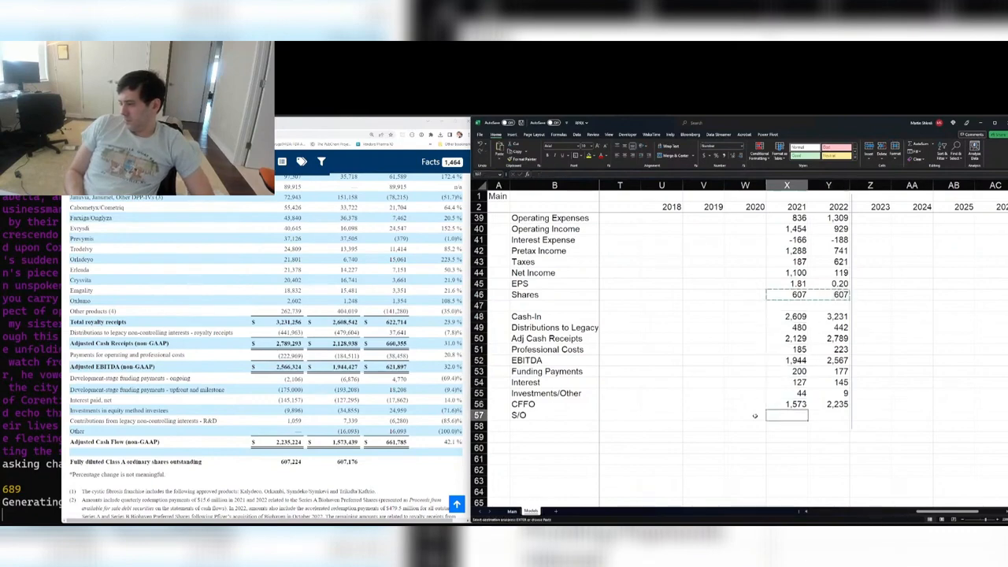
key(ctrl+v)
- Below S/O, calculate 2021 CFFO divided by S/O with two decimals and extend the formula to 2022
key(Down)
text(=X57)
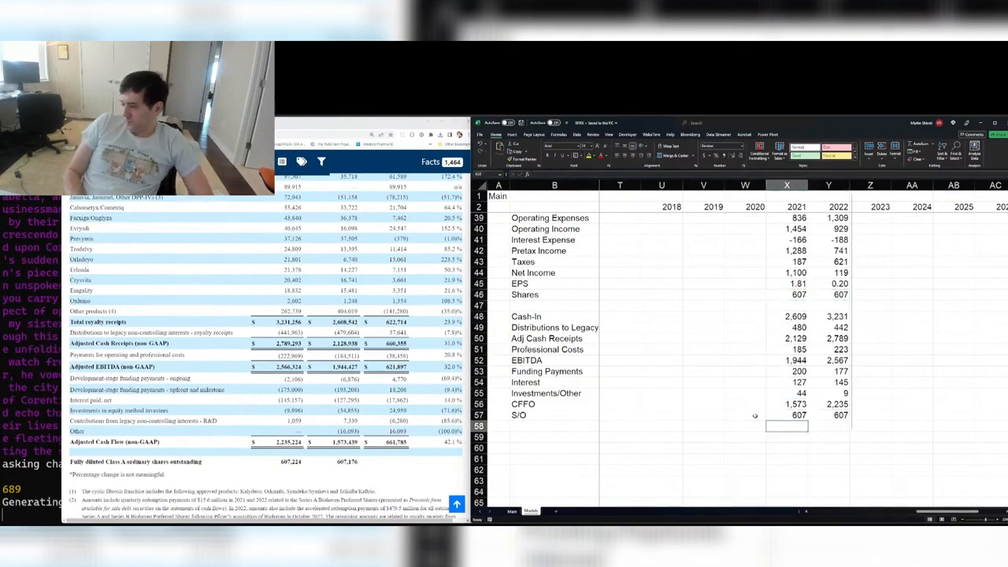
key(Up)
text(/)
key(Up)
key(Return)
key(Up)
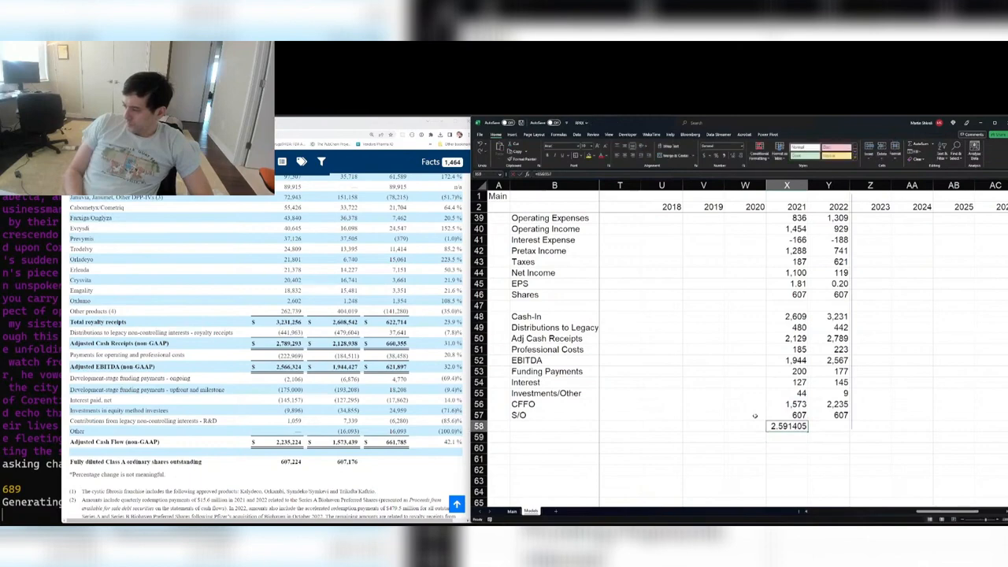
key(ctrl+shift+2)
key(ctrl+shift+1)
key(shift+Right)
key(ctrl+r)
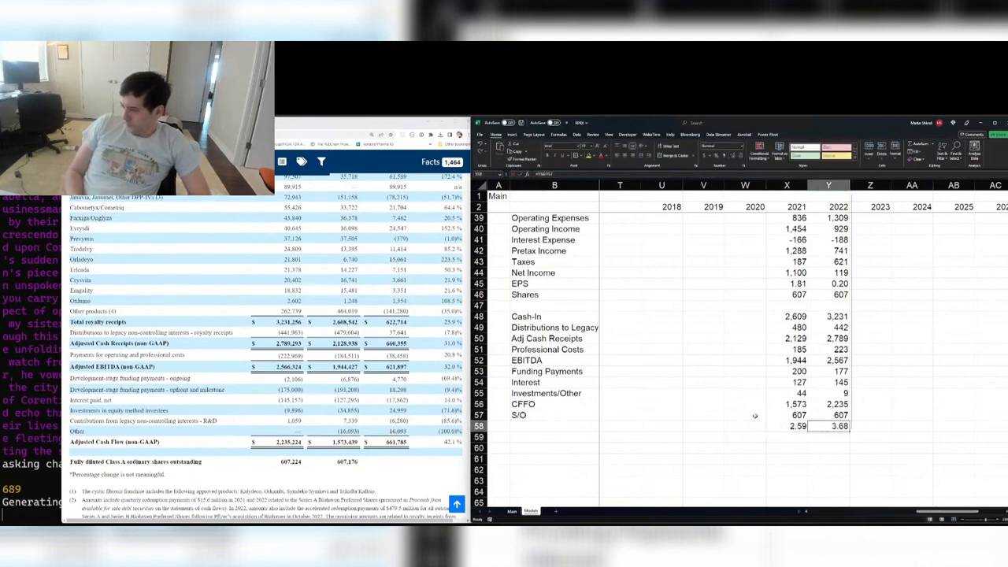
- Save the workbook and label the row below S/O "CFPS"
key(ctrl+s)
key(Home)
text(cffo/)
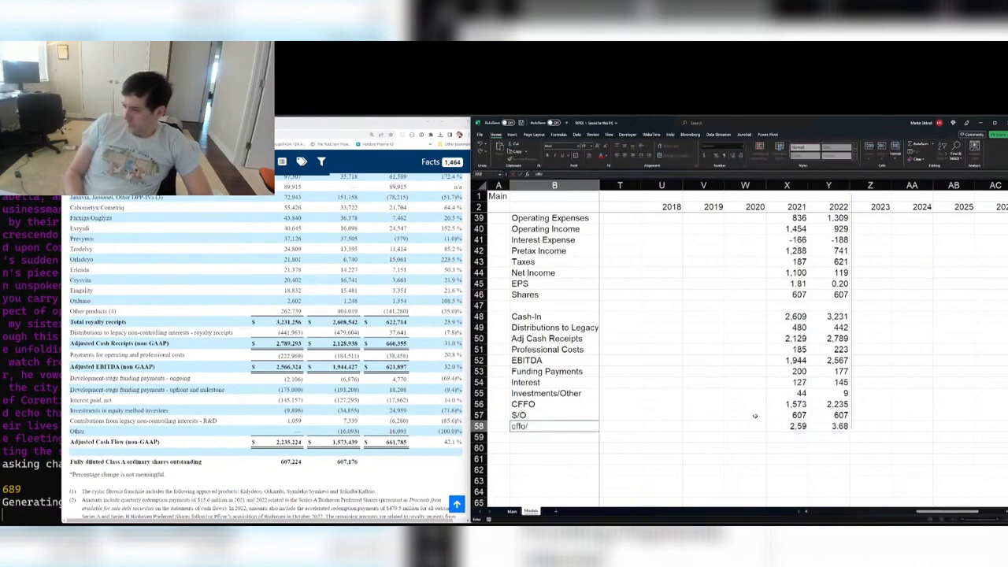
key(BackSpace)
key(BackSpace)
key(BackSpace)
key(Return)
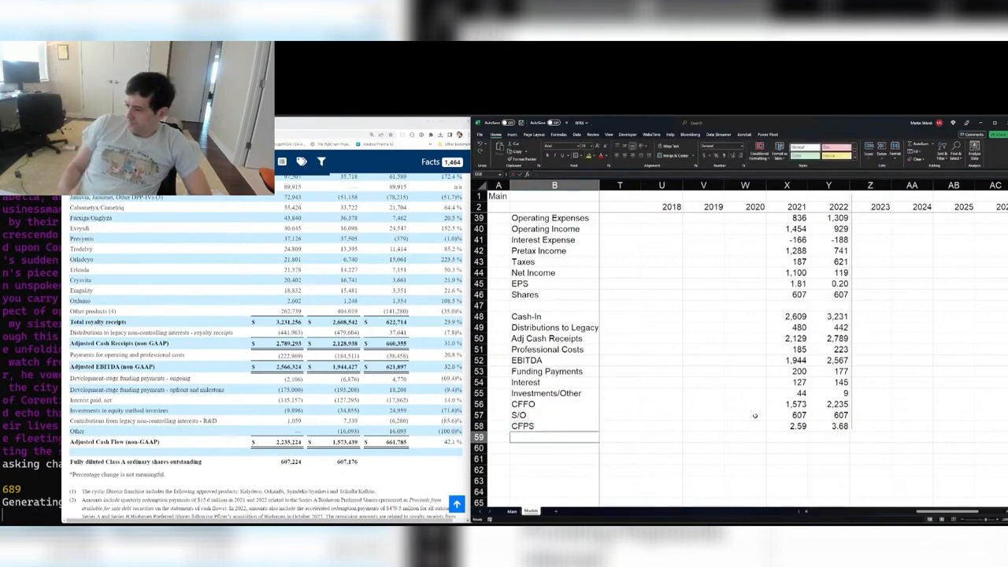
key(Up)
key(ctrl+Right)
key(ctrl+Right)
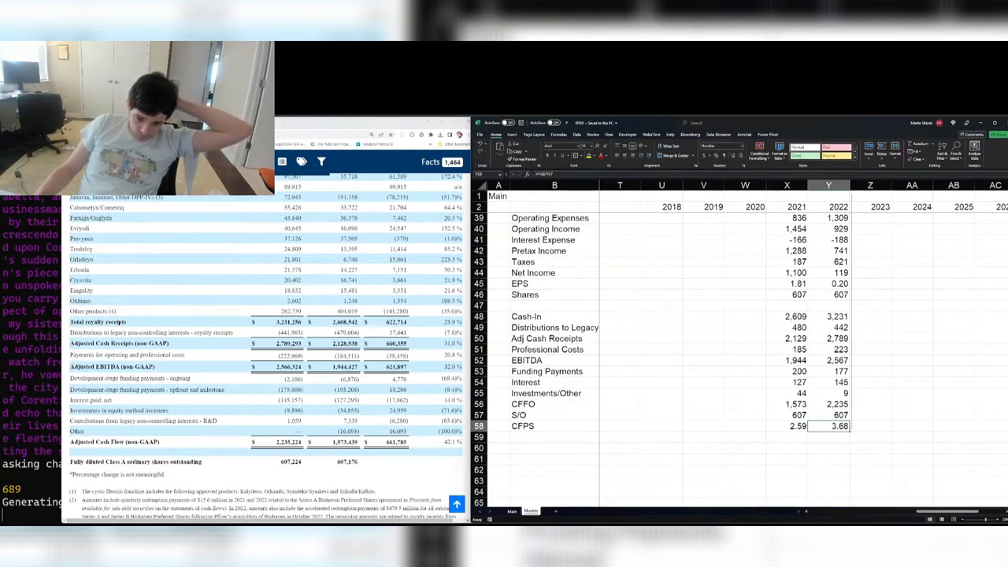
key(alt+Tab)
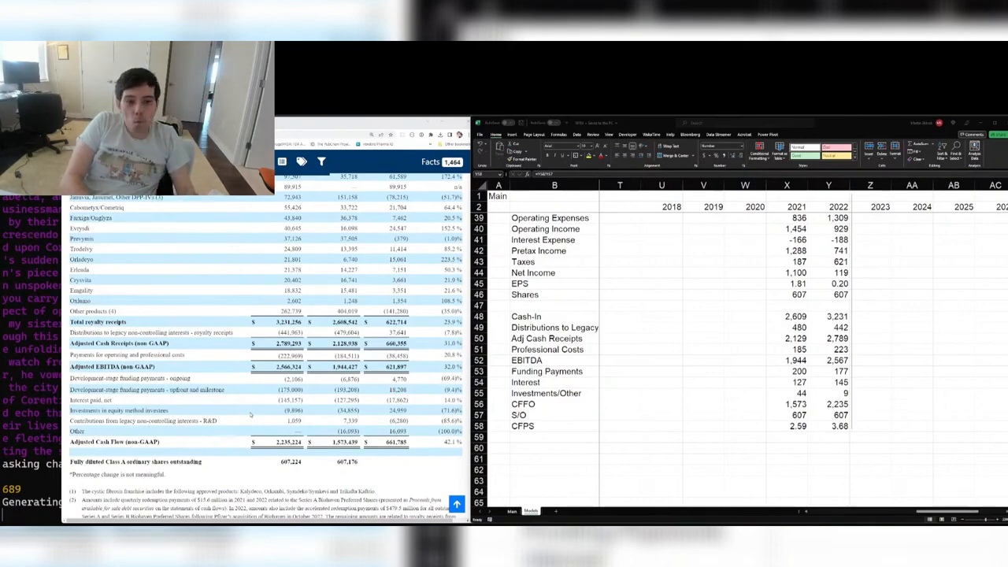
key(alt+Tab)
key(alt+Tab)
key(alt+Tab)
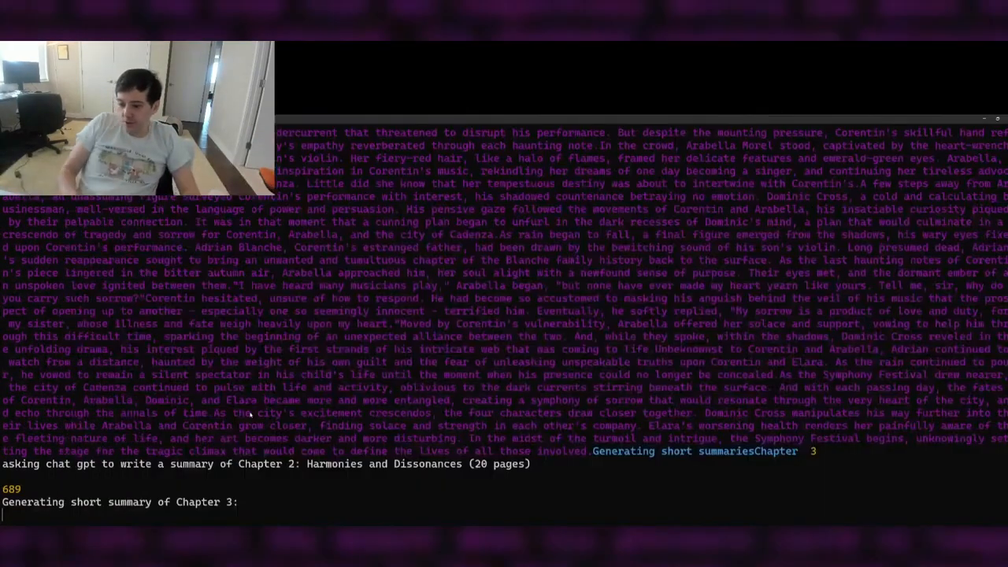
- Switch to the filing in Chrome and examine the royalty receipts discussion and the GAAP to non-GAAP cash flow reconciliation
key(alt+Tab)
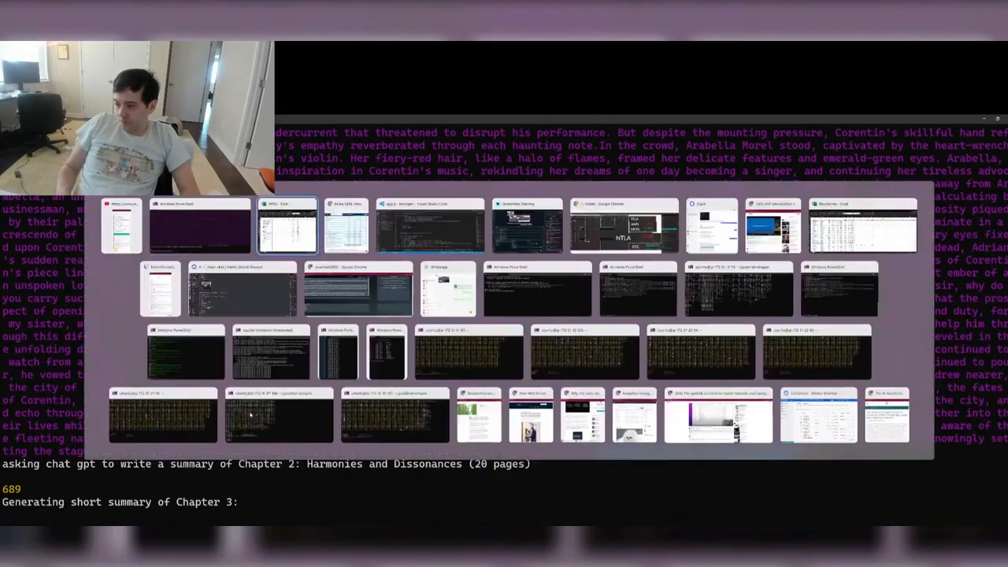
key(Tab)
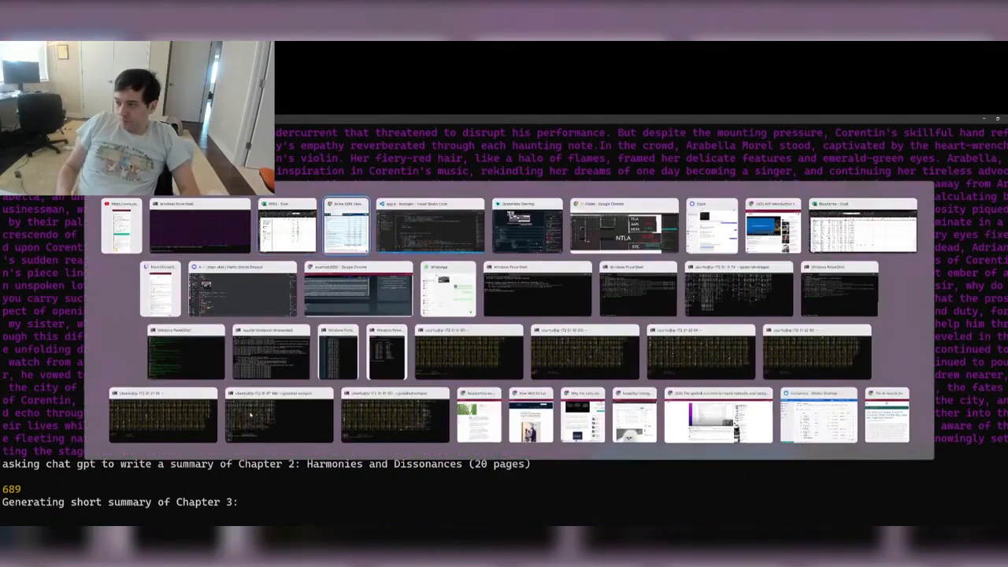
scroll(250, 415, down, 5)
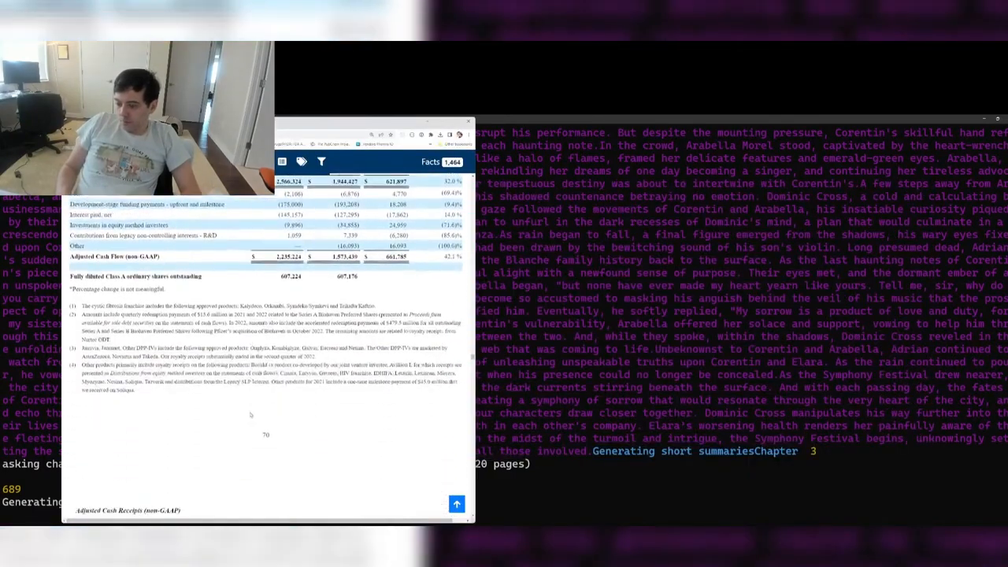
scroll(251, 415, down, 1)
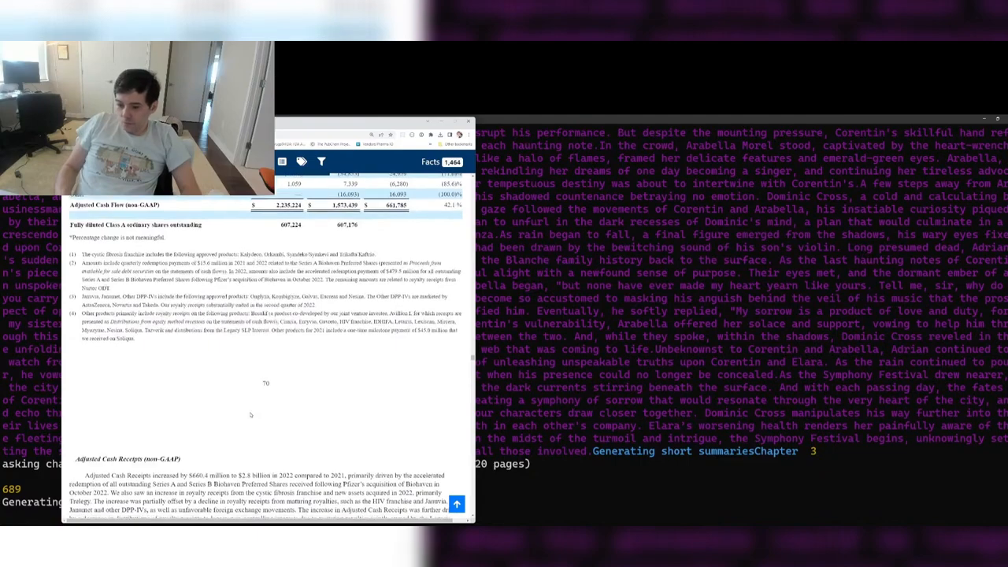
scroll(251, 415, down, 6)
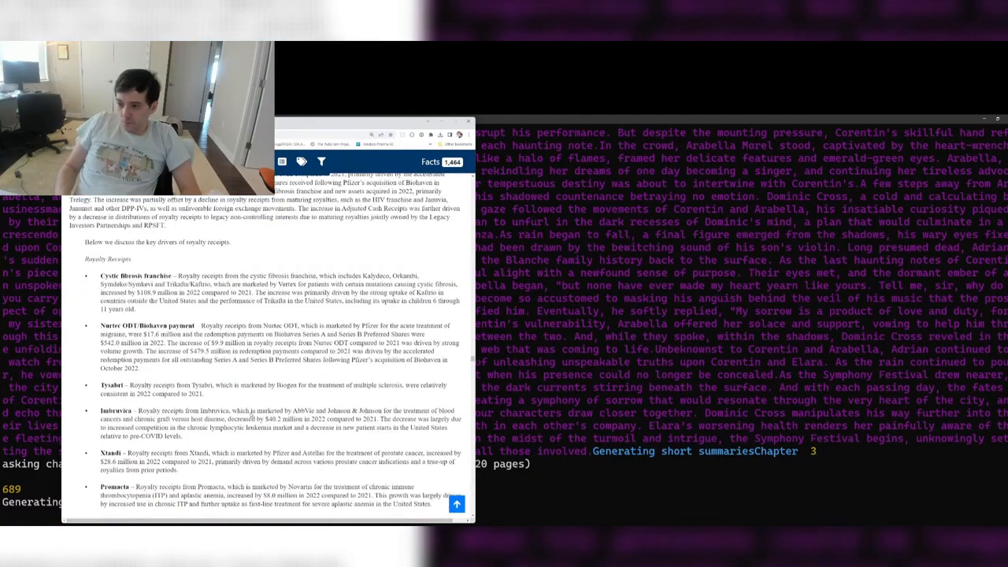
scroll(251, 415, down, 15)
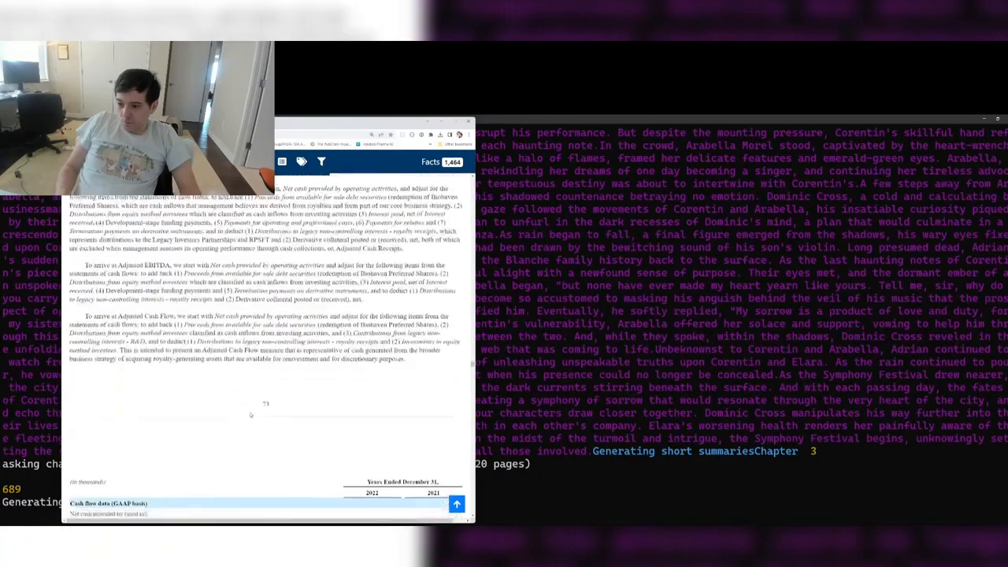
scroll(251, 415, down, 6)
scroll(250, 416, up, 3)
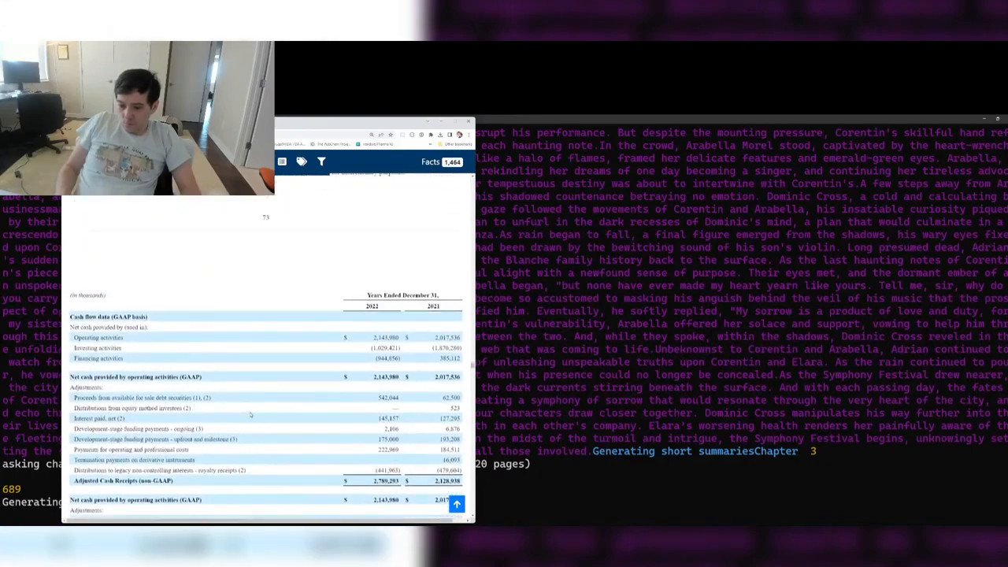
scroll(250, 416, down, 2)
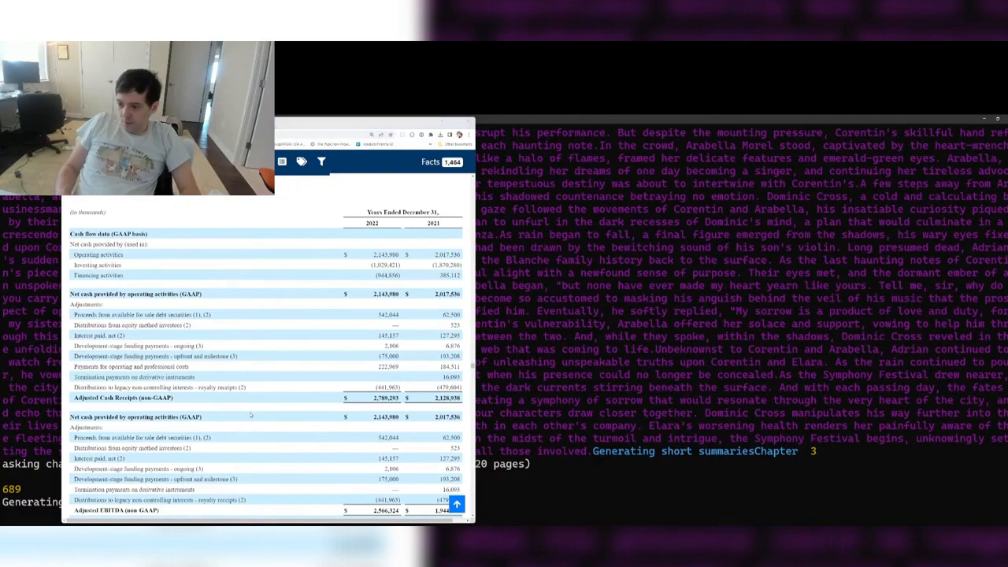
- Switch to the Excel model and examine the 2021 and 2022 figures for CFPS, Shares and CFFO
key(alt+Tab)
key(alt+Tab)
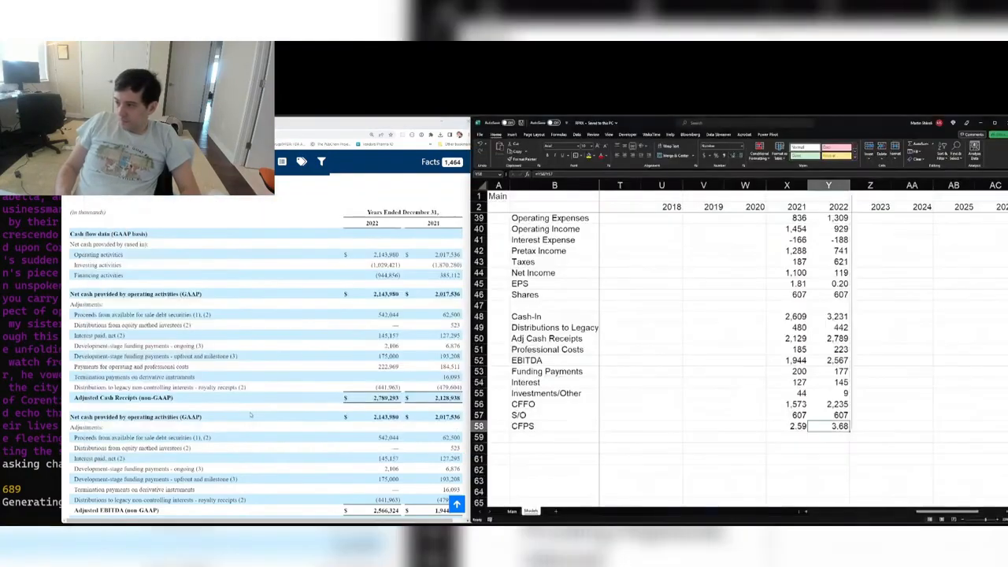
key(Left)
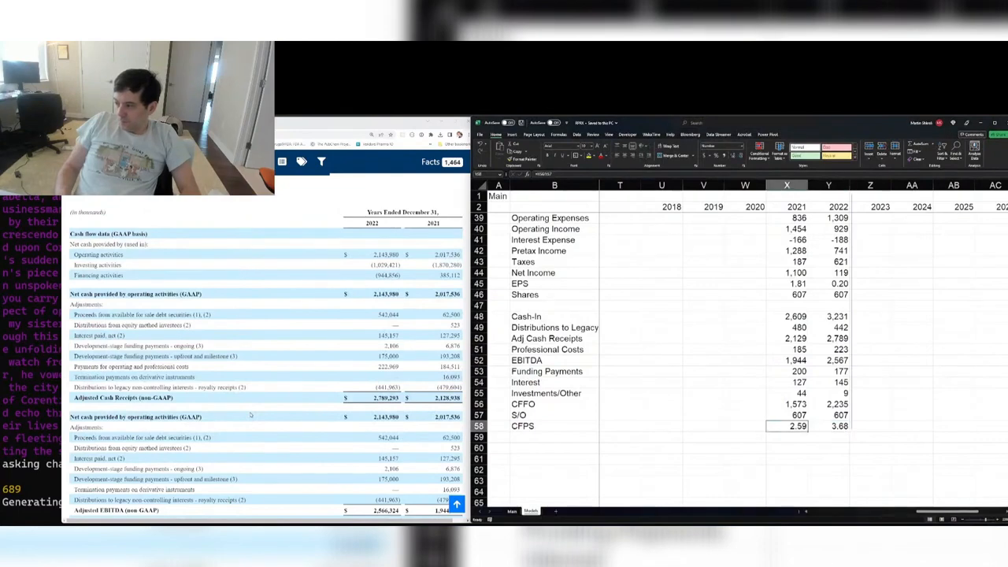
key(ctrl+Up)
key(ctrl+Up)
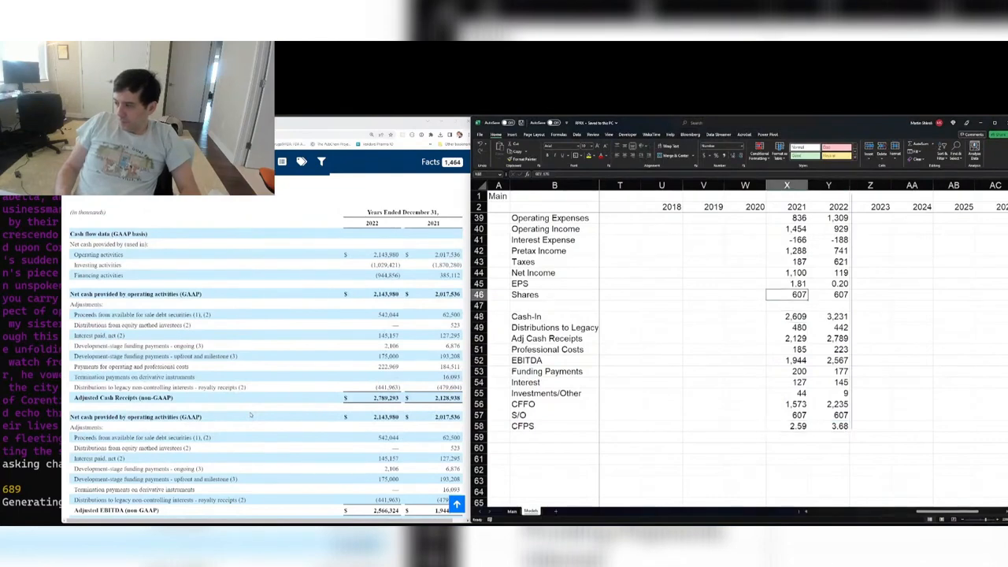
key(Down)
key(Down)
key(Down)
key(Down)
key(Down)
key(Down)
key(Down)
key(Down)
key(Down)
key(Down)
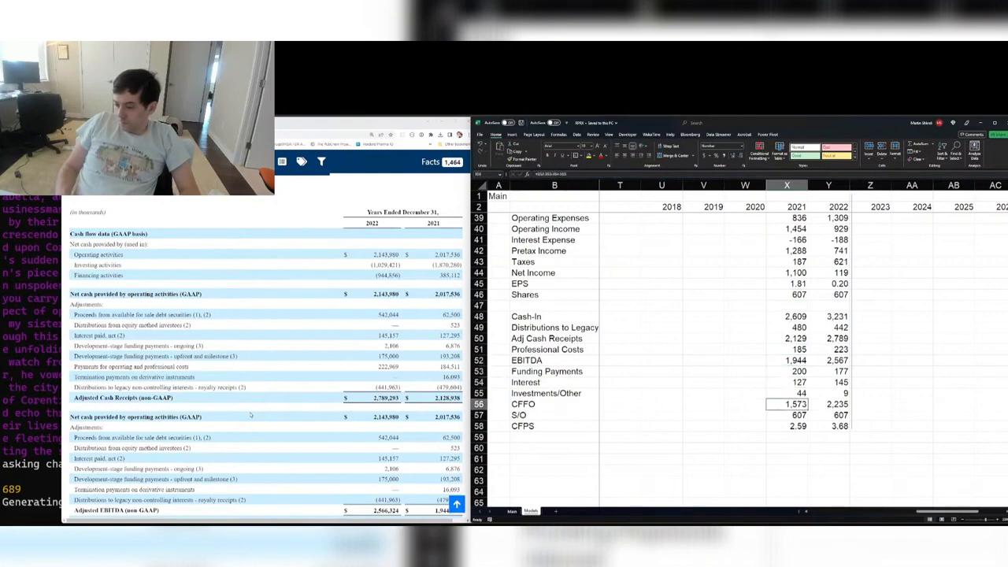
key(Right)
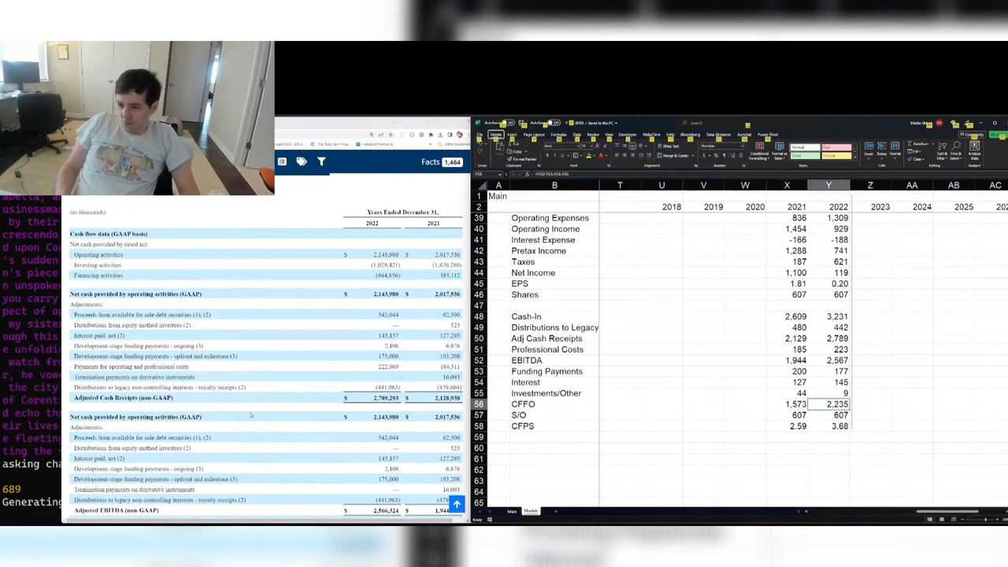
- Return to the filing and look through the cash flow, acquisition, debt and audit sections up to the consolidated balance sheets
click(250, 415)
scroll(251, 414, down, 3)
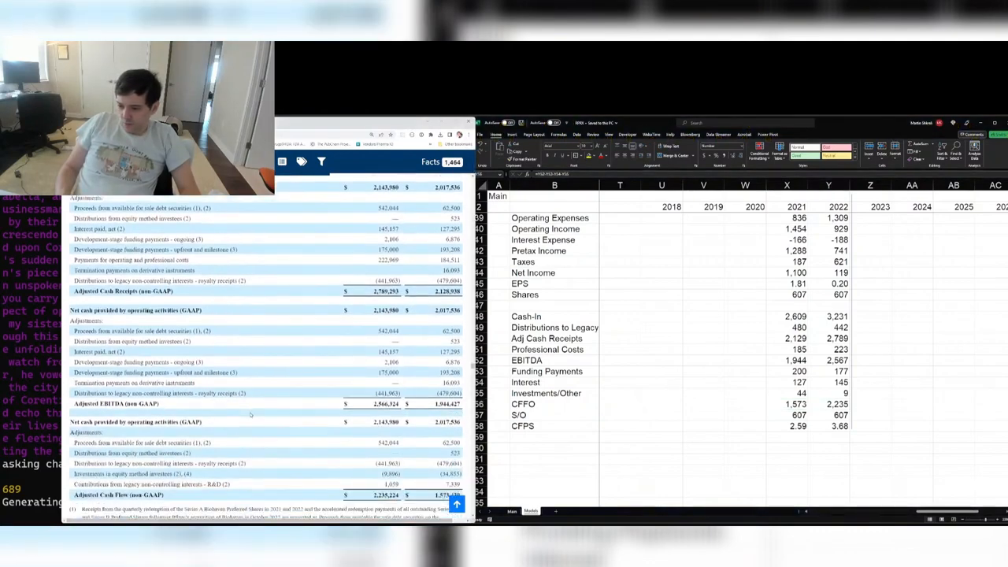
scroll(250, 414, down, 10)
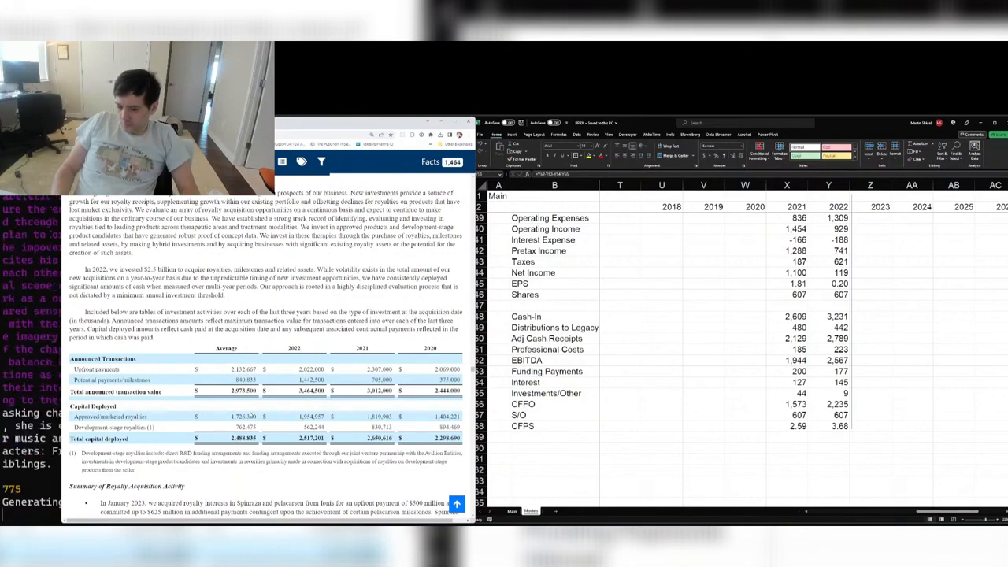
scroll(250, 416, down, 4)
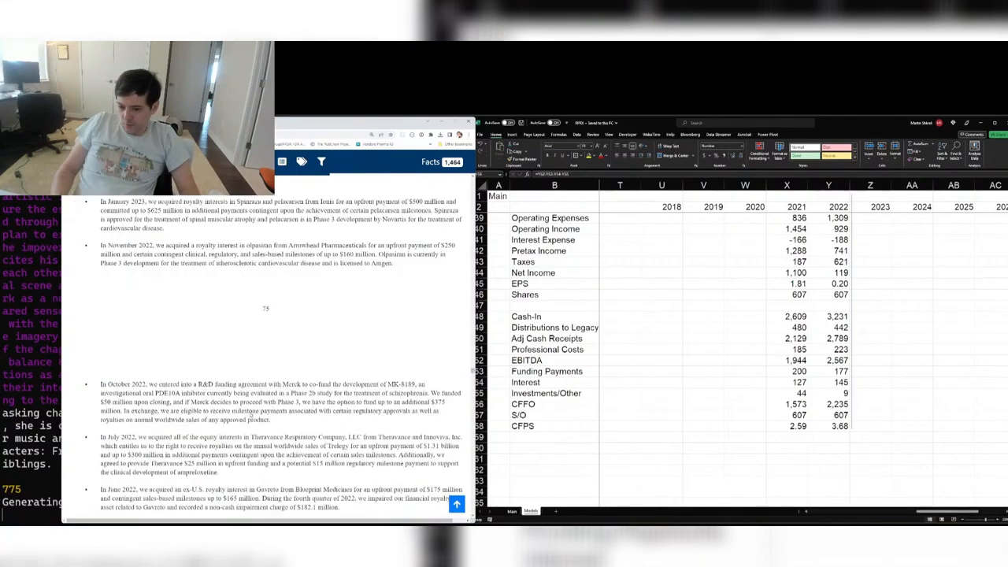
scroll(251, 415, down, 8)
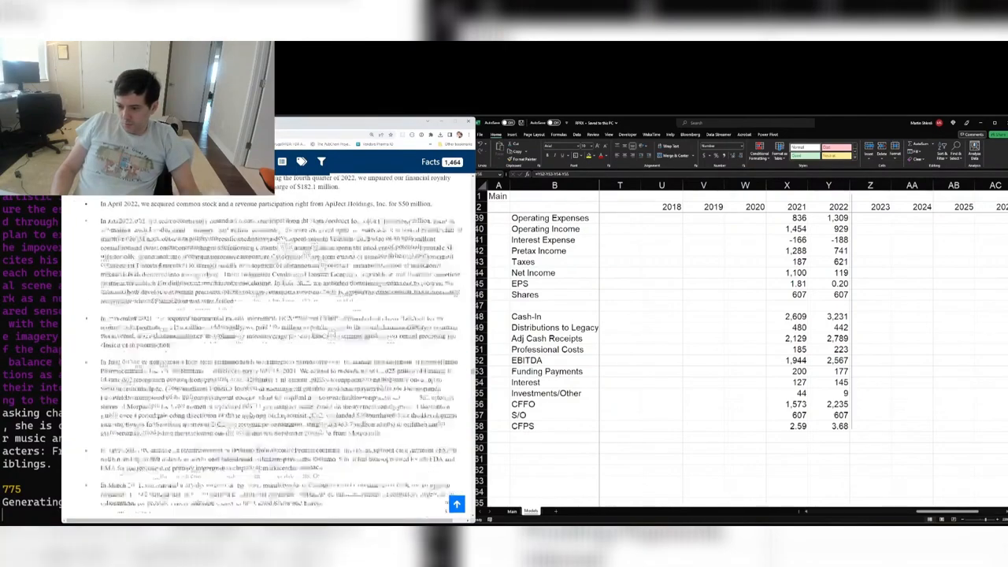
scroll(250, 415, down, 4)
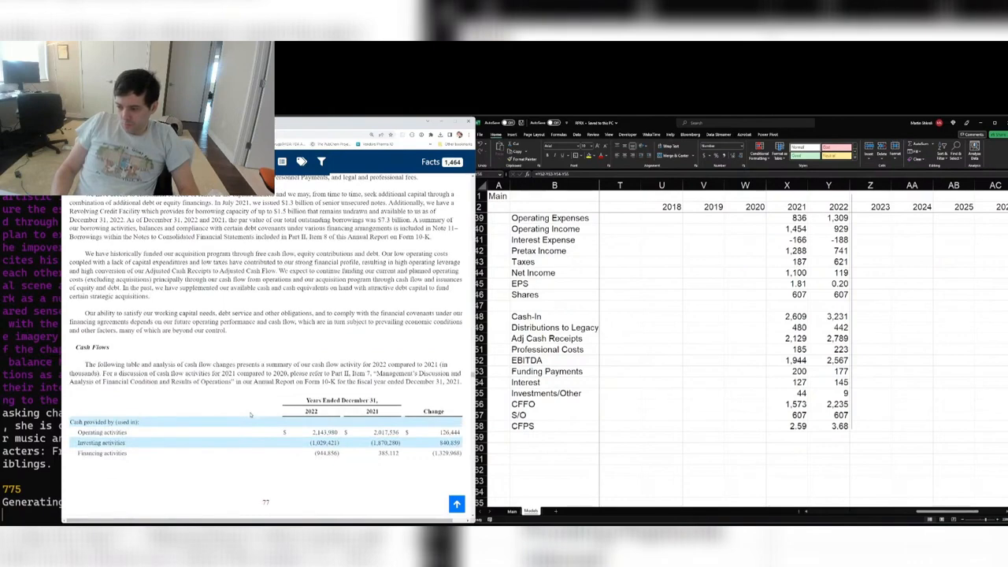
scroll(251, 415, down, 4)
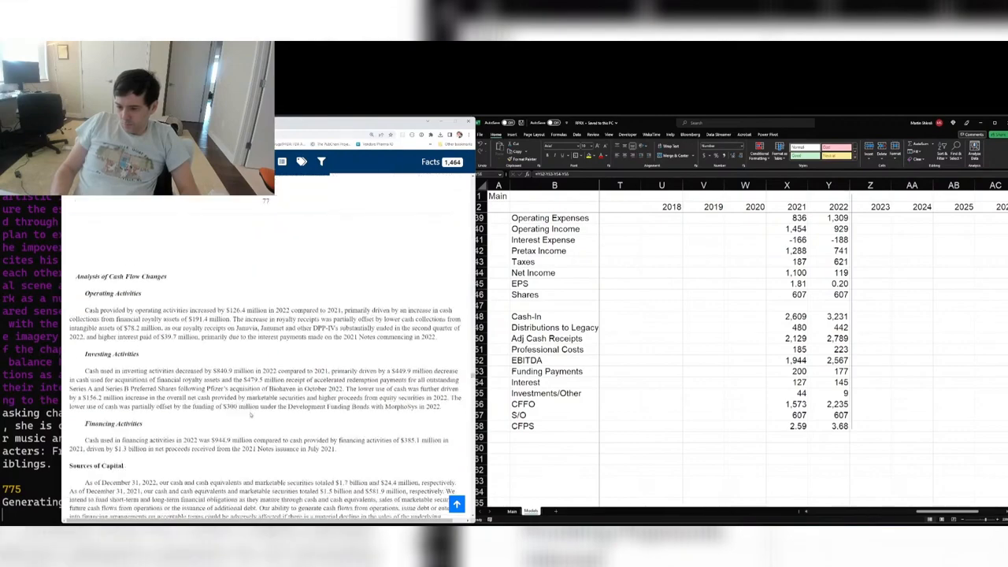
scroll(250, 415, down, 4)
scroll(250, 415, down, 8)
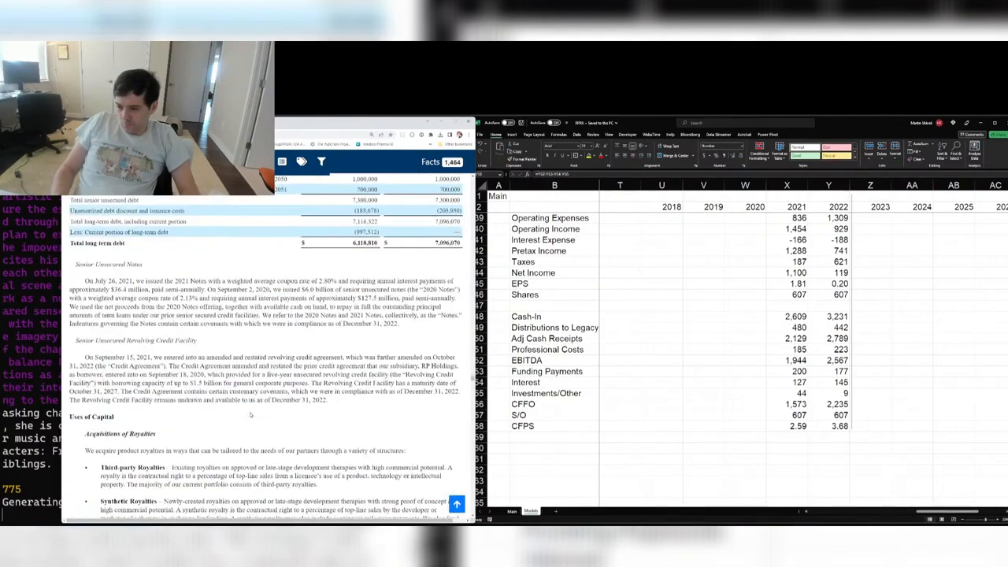
scroll(250, 415, down, 12)
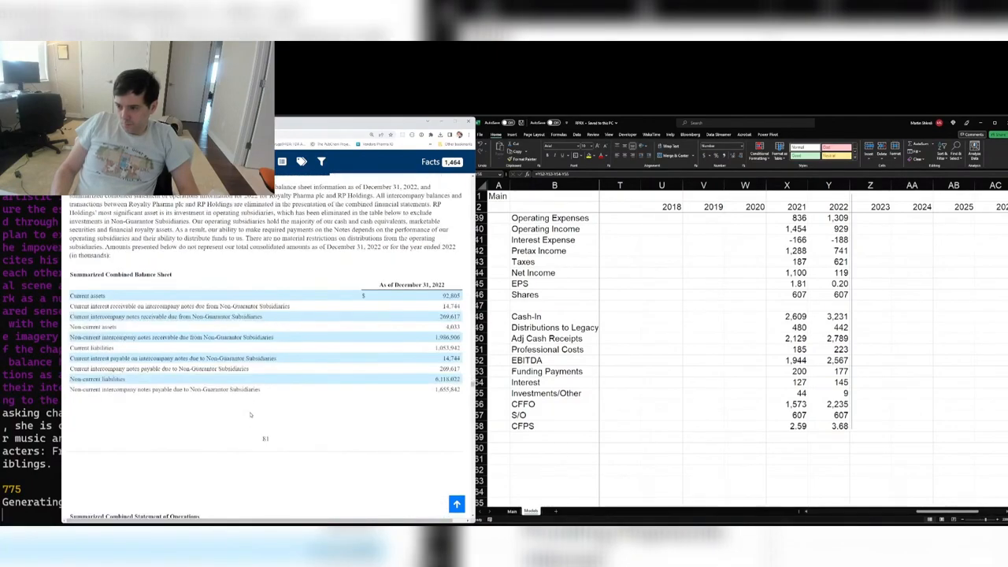
key(Page_Down)
key(Page_Up)
scroll(251, 415, down, 8)
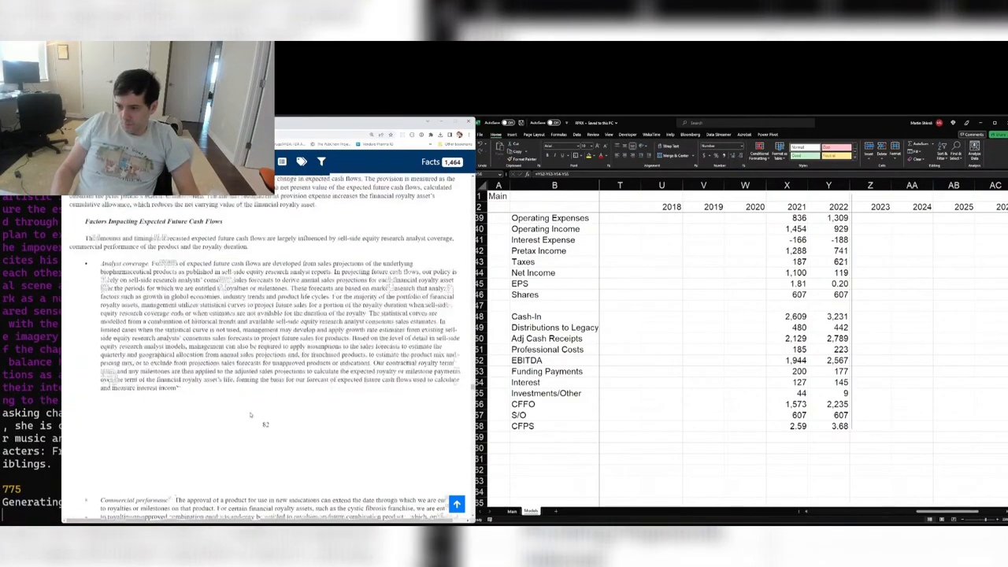
scroll(251, 415, down, 15)
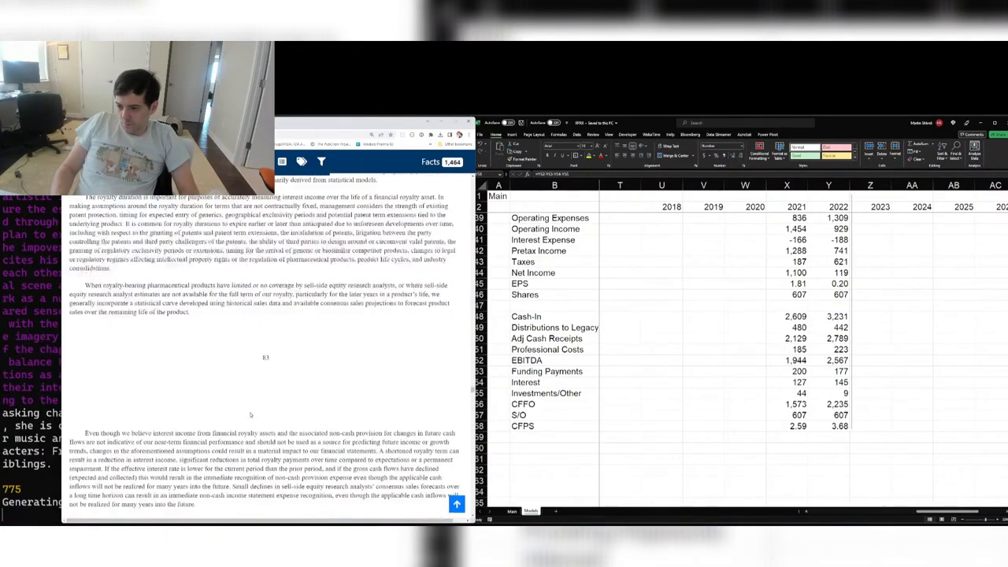
scroll(250, 415, down, 9)
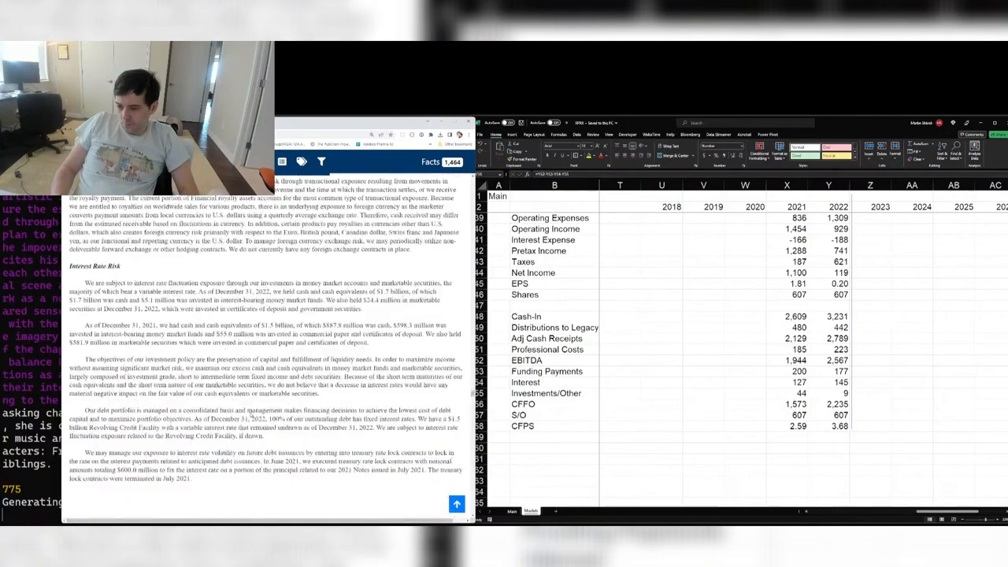
scroll(250, 415, down, 20)
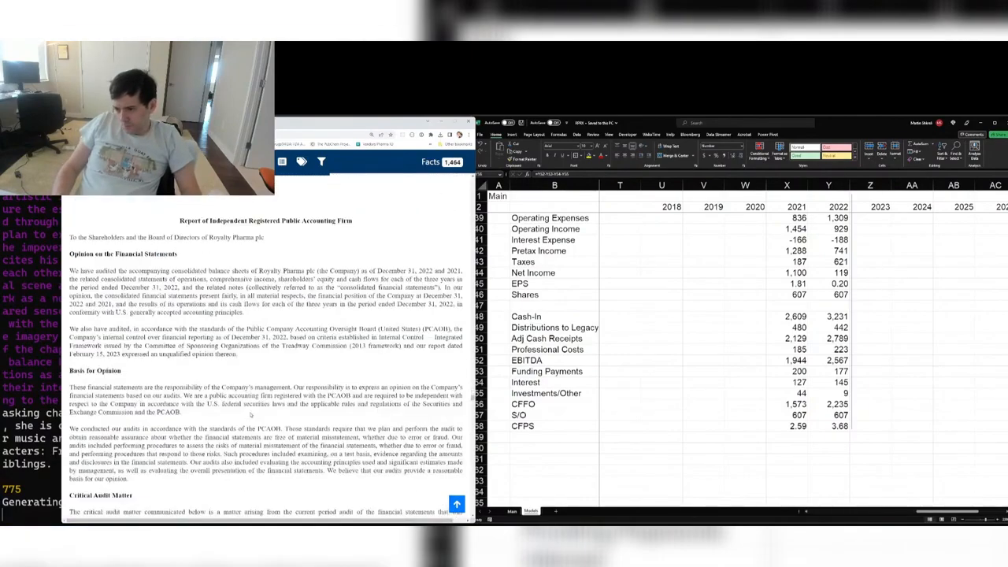
scroll(251, 416, down, 12)
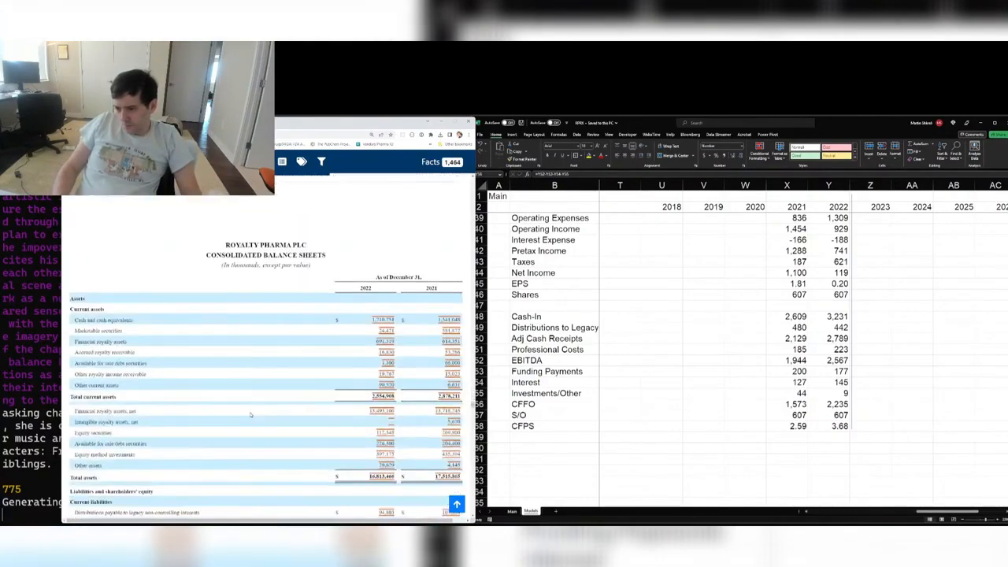
scroll(250, 415, down, 2)
- Switch to the Excel model and label the second row below CFPS "Cash"
key(alt+Tab)
key(Down)
key(Down)
key(Down)
key(Down)
key(Down)
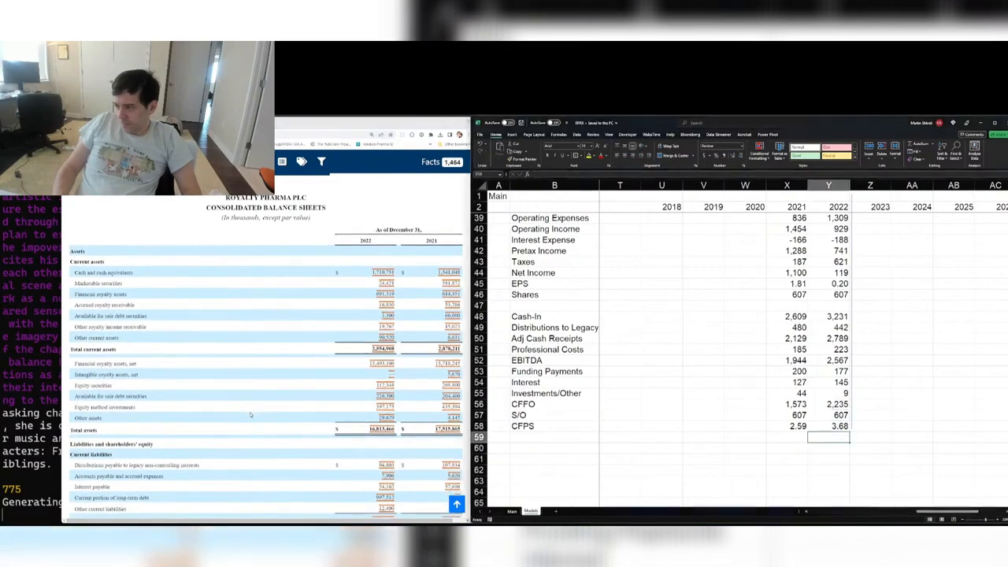
key(Up)
key(ctrl+Left)
key(Right)
text(Cash)
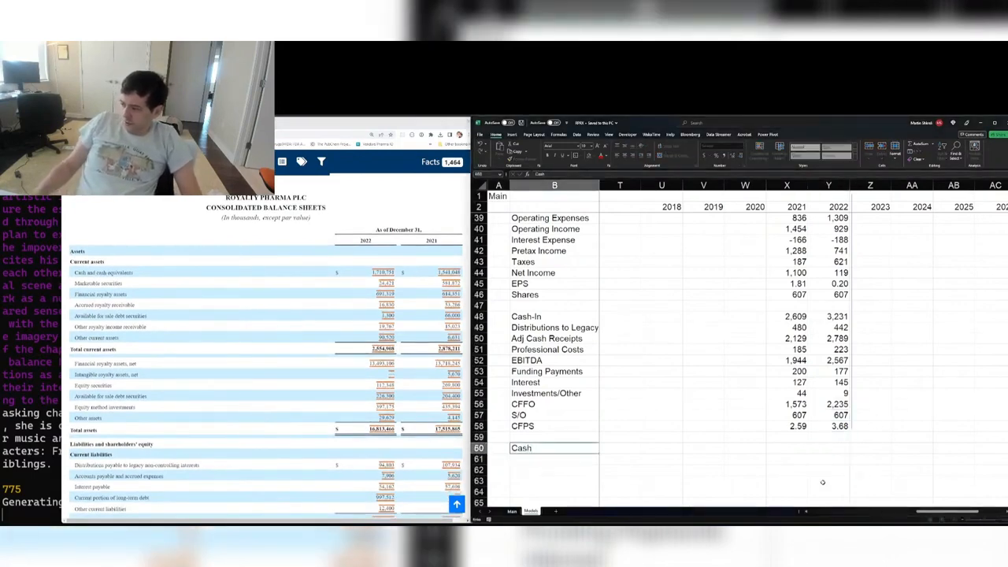
- Enter 2022 Cash as the formula =1710.751+24.421, combining cash equivalents and marketable securities
click(820, 450)
text(=17)
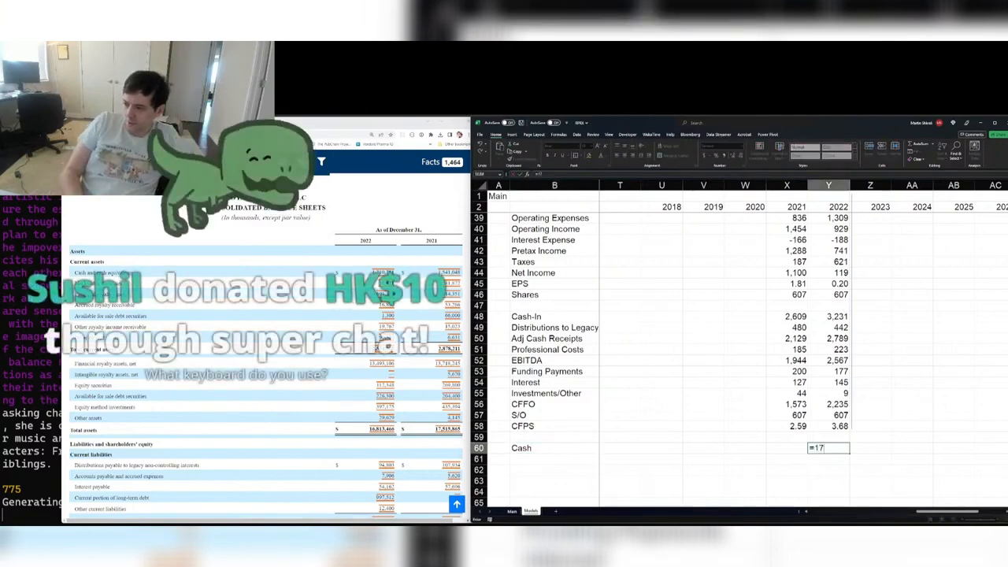
text(10.751)
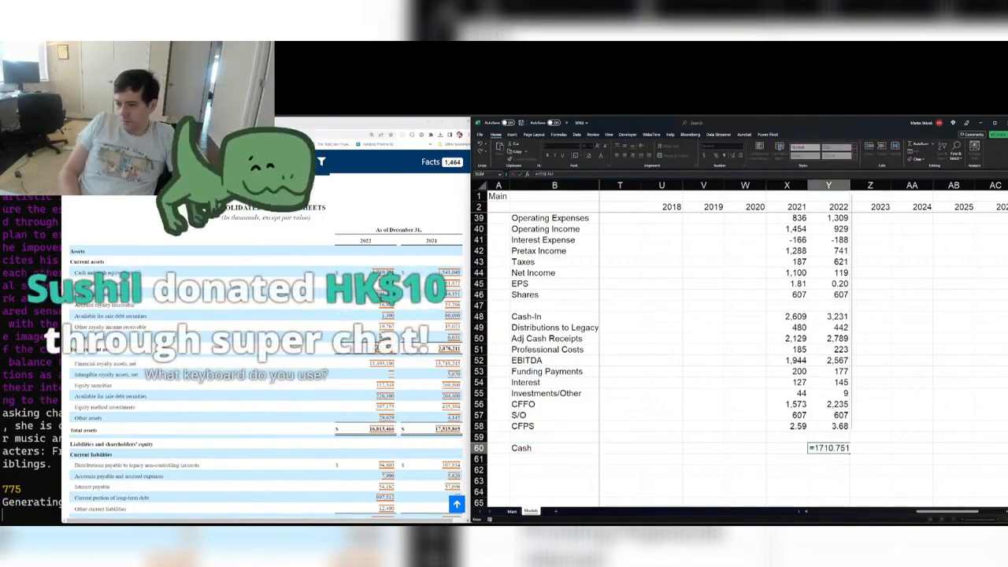
text(+24.421)
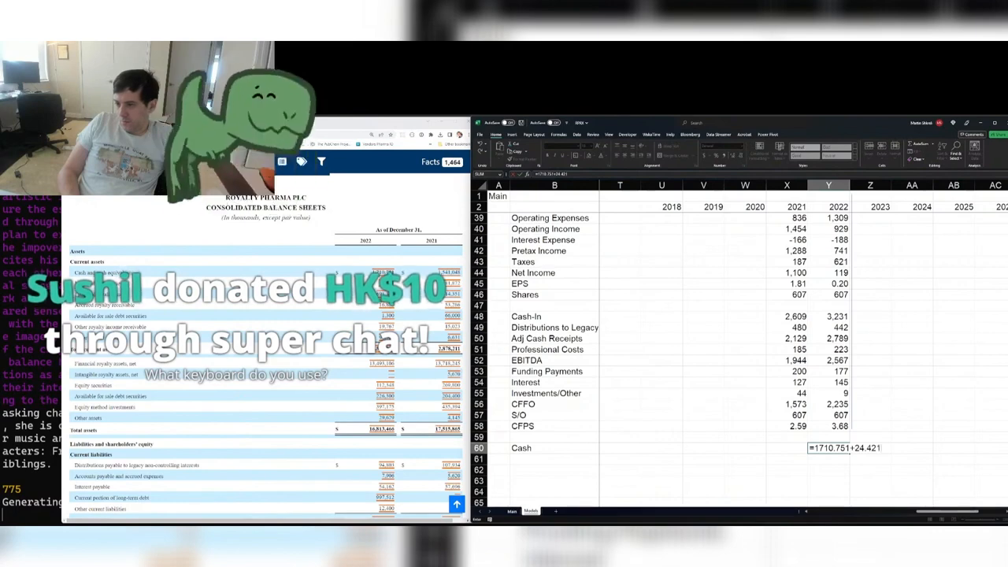
key(Return)
- Below Cash, enter 693.319 for 2022 and label the row "Royalty Assets"
text(693.319)
key(Return)
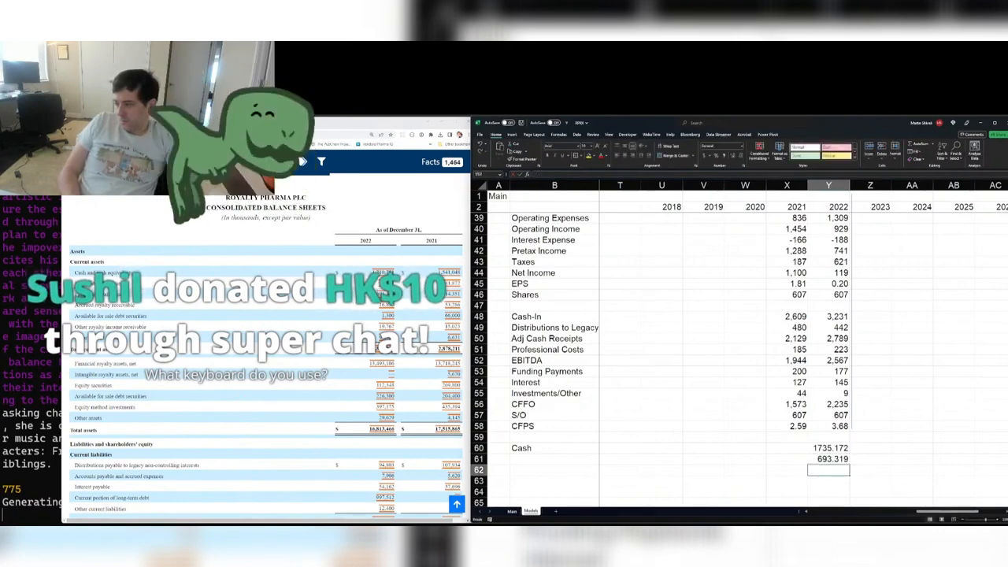
key(Up)
key(ctrl+Left)
key(Right)
text(Royalty Ass)
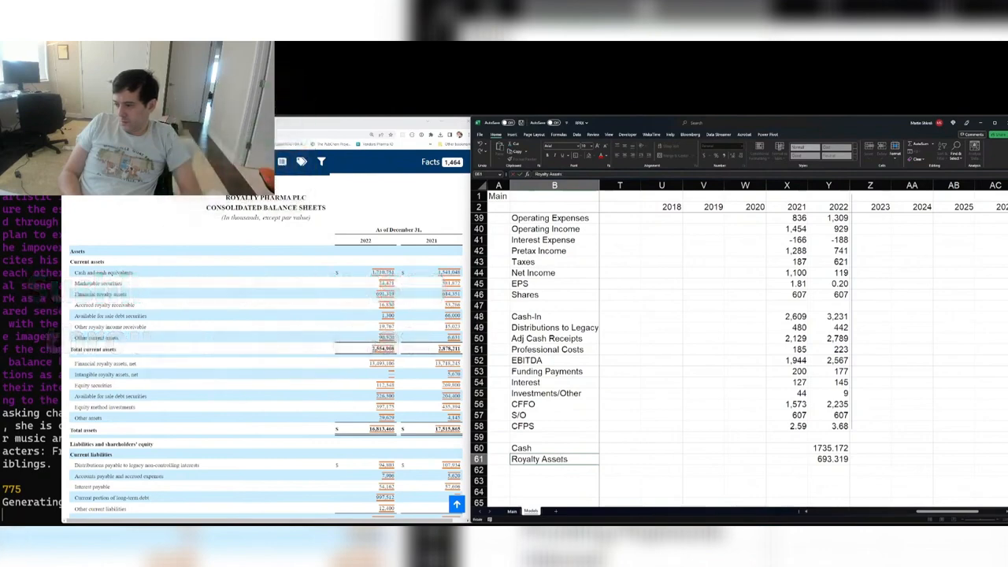
text(ets)
key(Return)
- Add a "Royalty Receivable" row below Royalty Assets with 16.83 for 2022
text(Royalty Receiv)
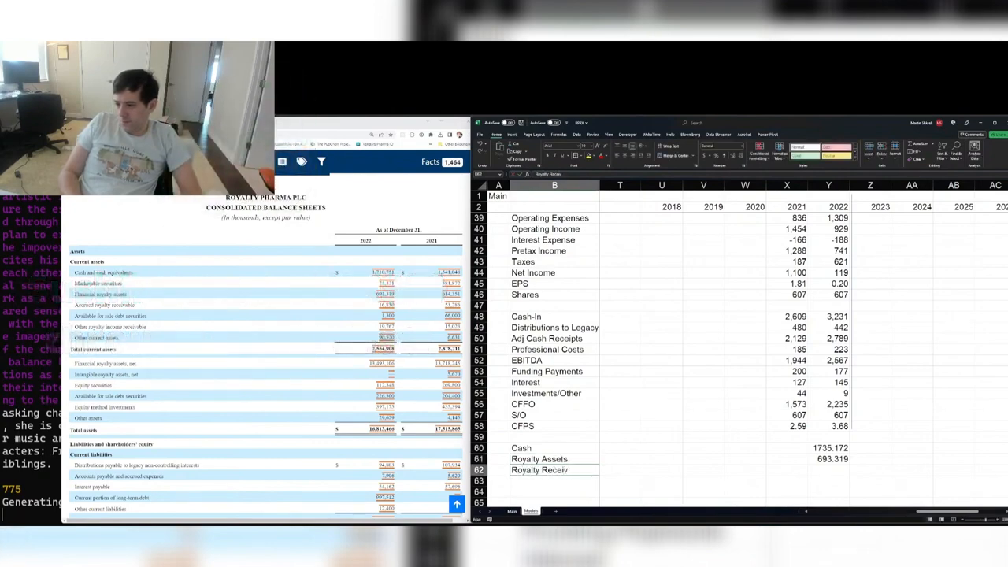
text(able)
key(Up)
key(ctrl+Right)
key(Down)
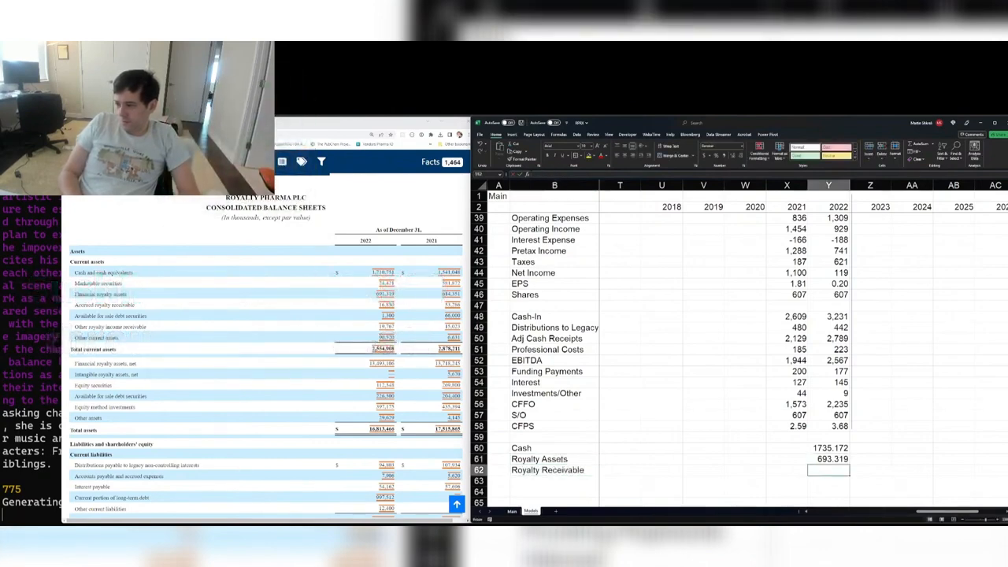
text(16.83)
- Add the 1.3 of current available-for-sale debt securities to the 2022 Cash formula
key(Up)
key(Up)
key(F2)
text(+24)
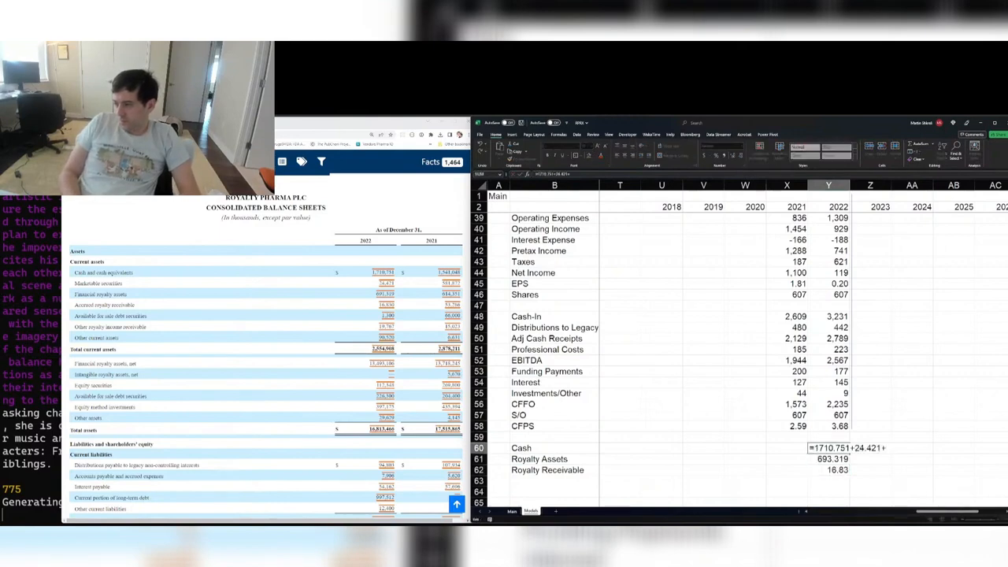
text(1.3)
key(Return)
- Append +19.767 to the 2022 Royalty Receivable entry for other royalty income receivable
key(Down)
key(Down)
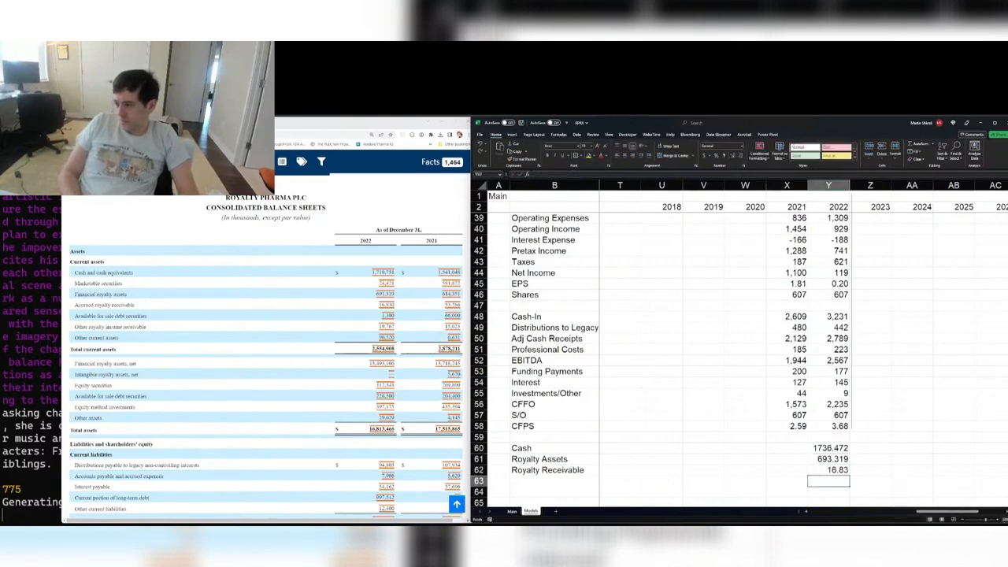
key(Up)
key(F2)
text(+19.767)
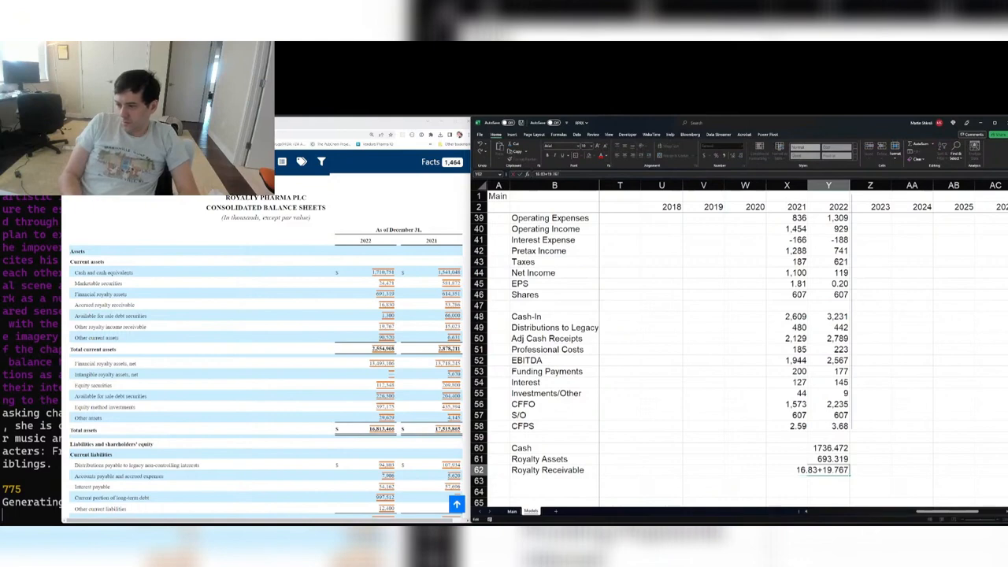
key(Return)
- Below Royalty Receivable, enter 90.520 for 2022 and label the row "OCA"
text(90.520)
key(ctrl+Left)
key(Right)
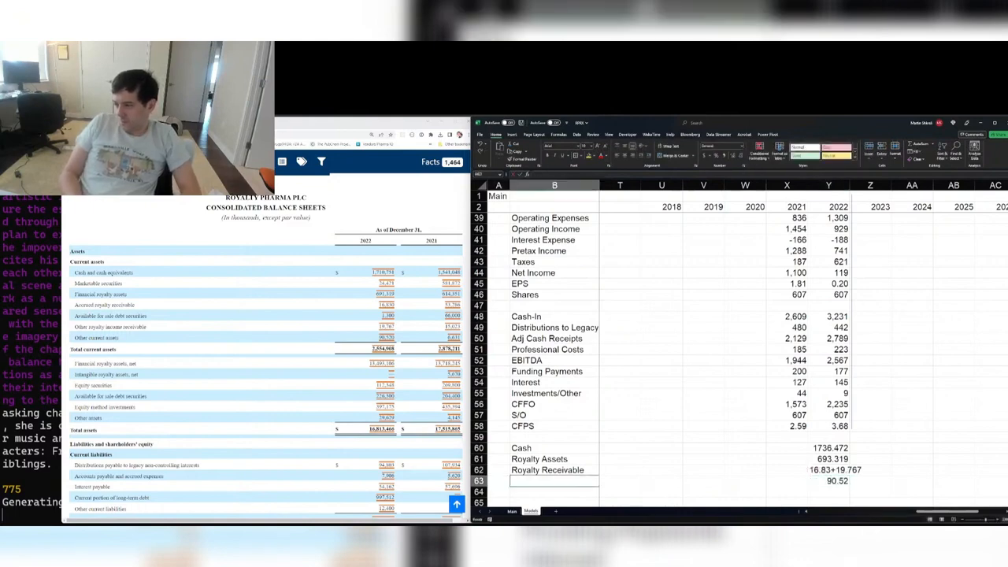
text(OCA)
- Convert the 2022 Royalty Receivable entry into a working formula that sums 16.83 and 19.767
key(Up)
key(Up)
key(Up)
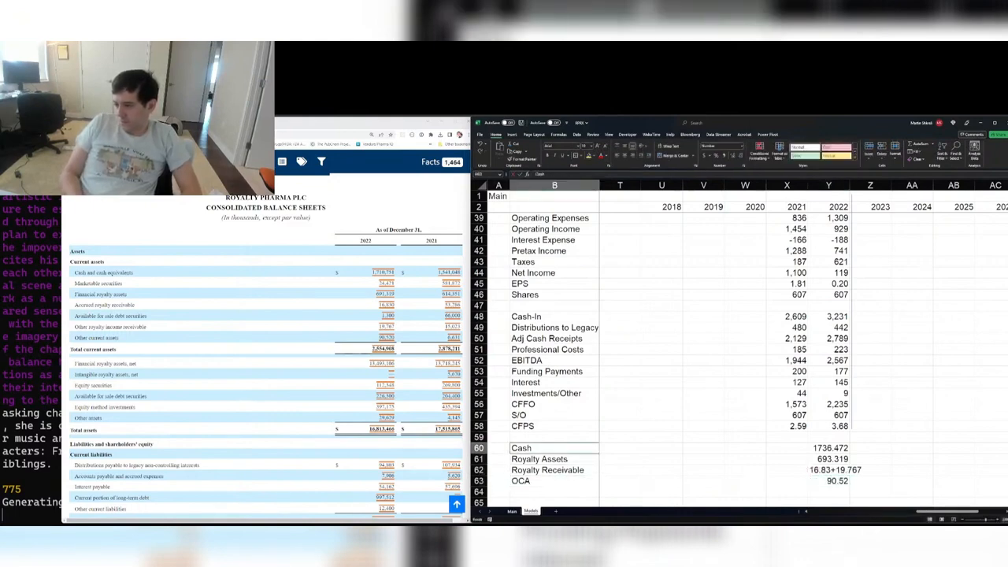
key(ctrl+Right)
key(Down)
key(Down)
key(F2)
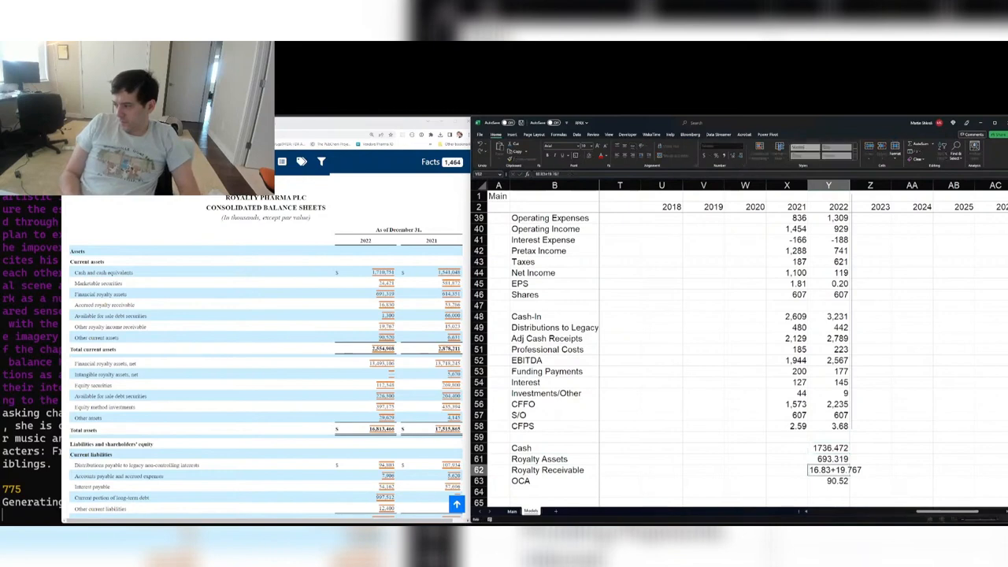
key(Return)
- Add the 13493.106 of non-current financial royalty assets to the 2022 Royalty Assets formula
key(Up)
key(Up)
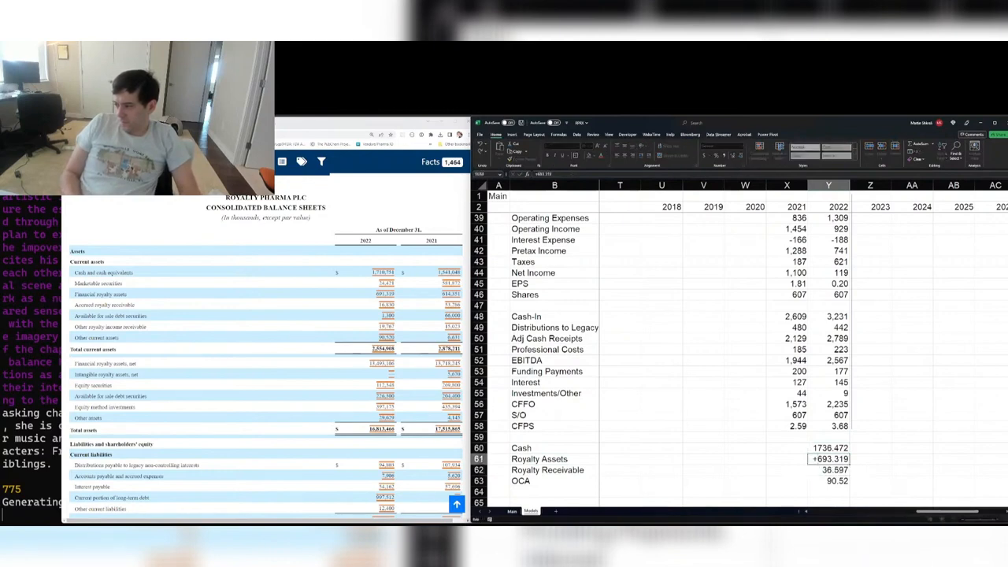
key(F2)
text(+13.493106)
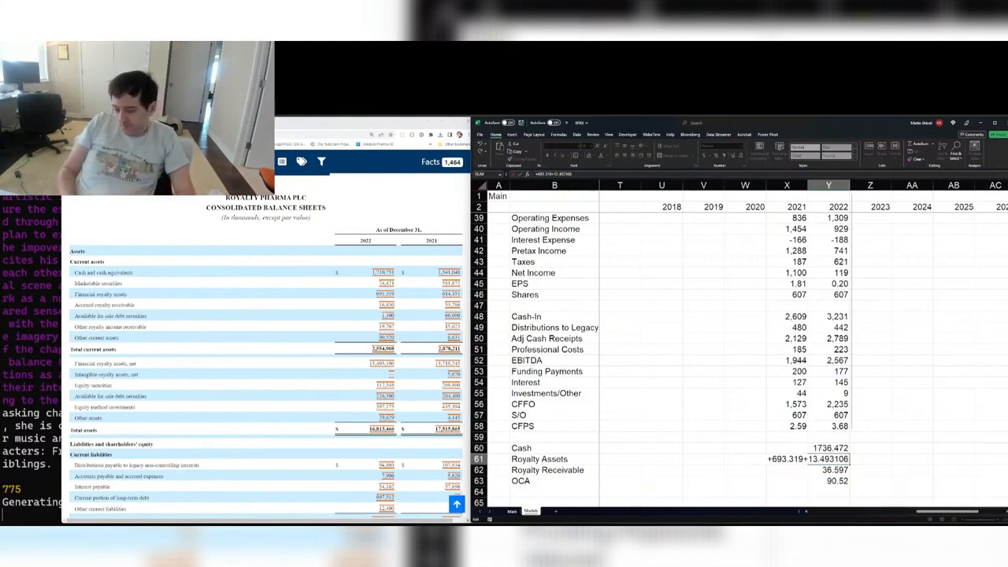
key(Return)
key(Up)
key(F2)
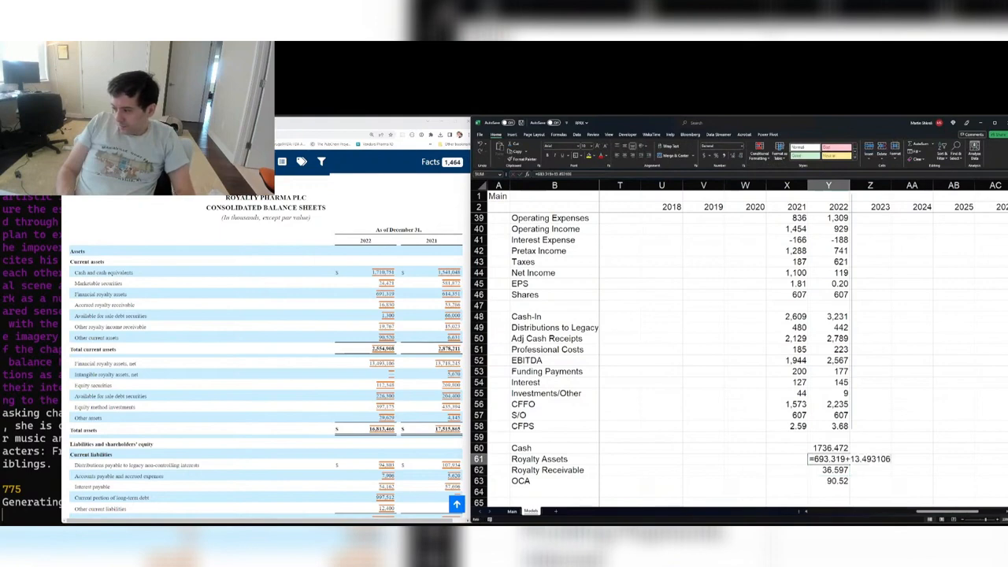
text(.)
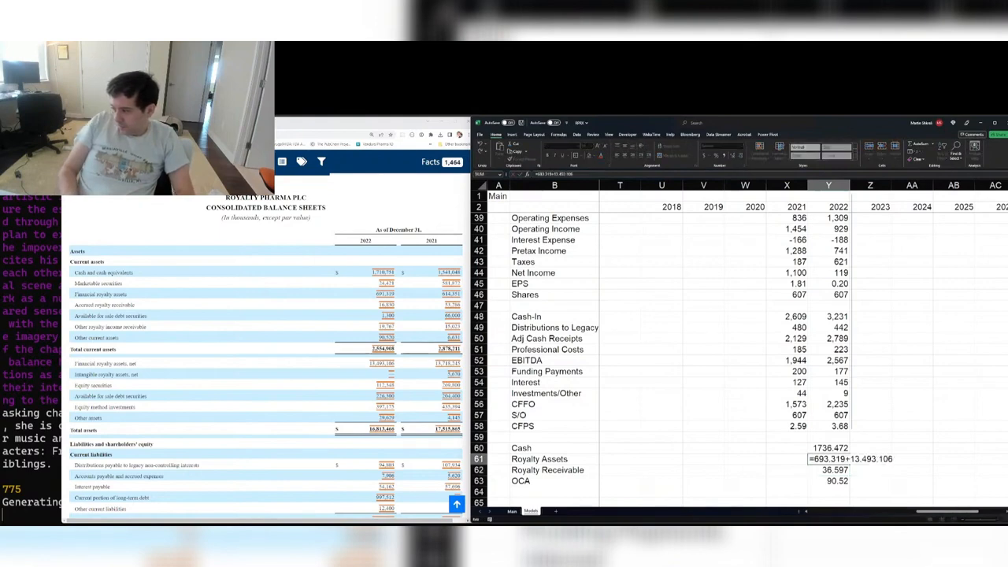
key(Return)
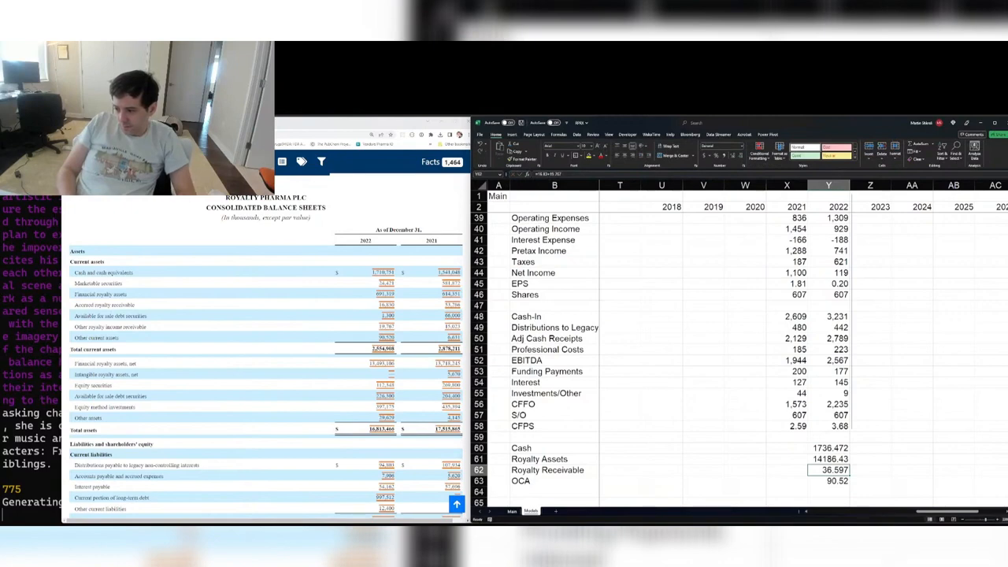
- Extend the 2022 Cash formula with 112.348 of equity securities, 226.3 of non-current debt securities and 397.175 of equity method investments
key(Up)
key(Up)
key(F2)
text(+24)
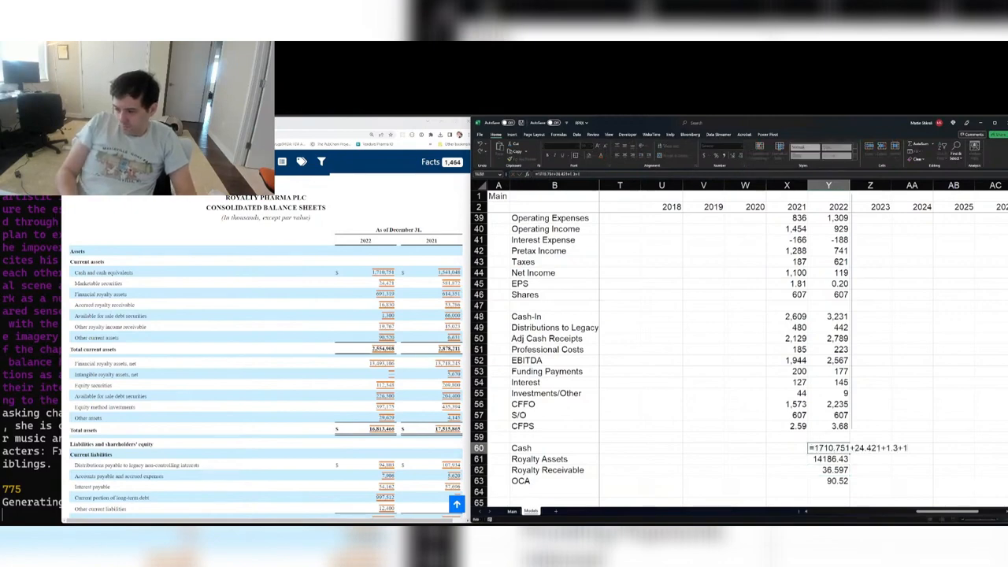
text(112.348+)
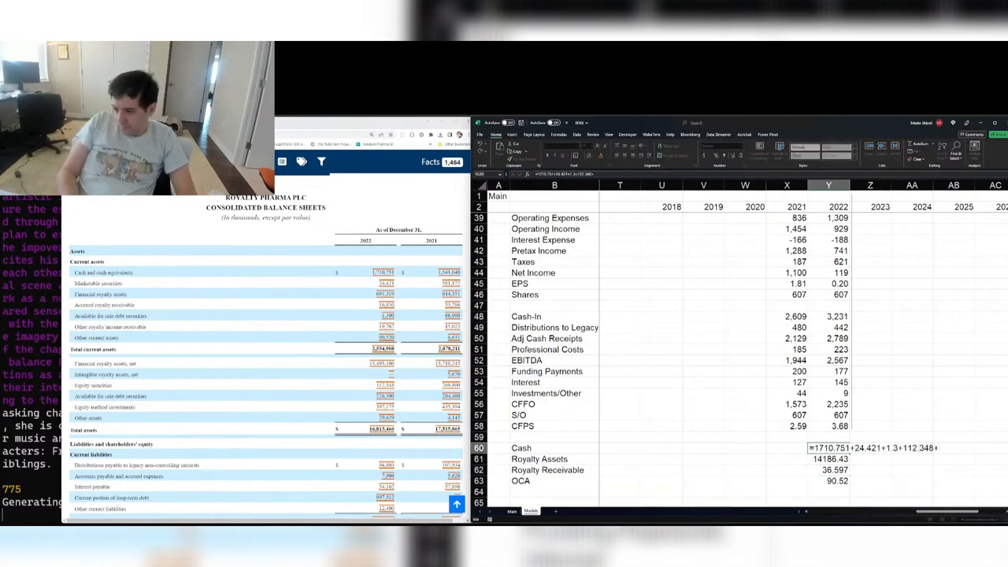
text(226.3+397.175)
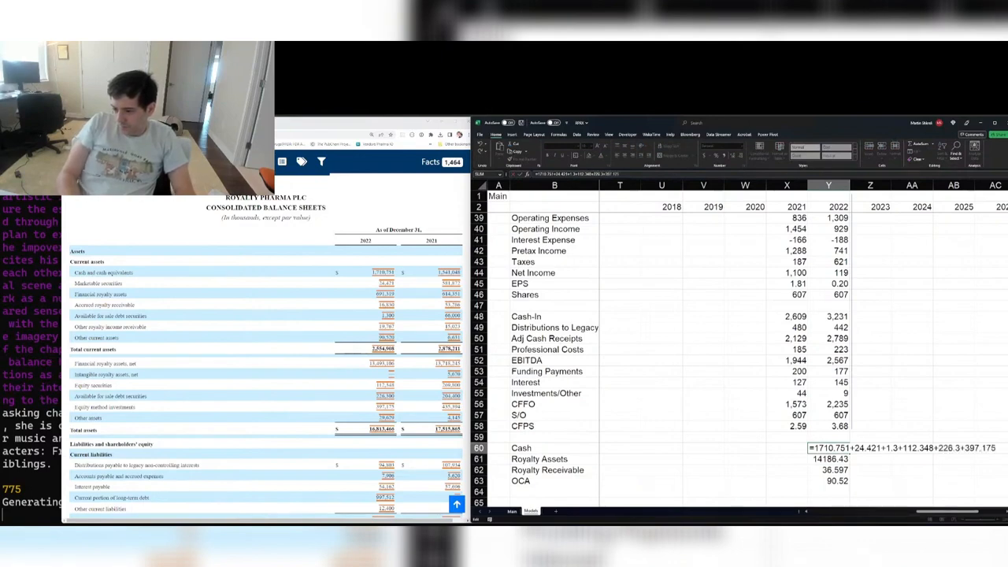
key(Return)
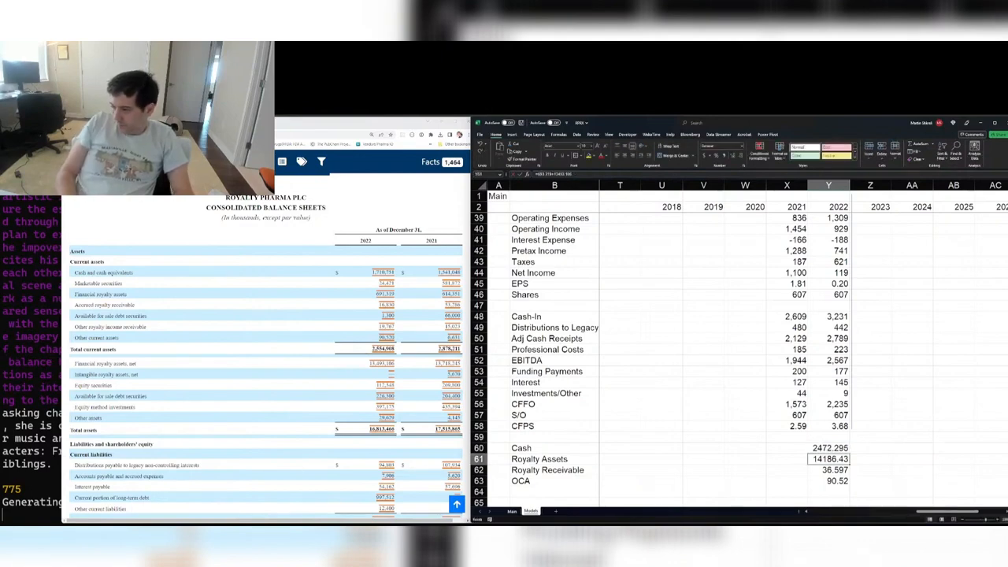
- Turn the 2022 OCA value into a formula that adds 29.629 of other assets to 90.52
key(Down)
key(Down)
key(Home)
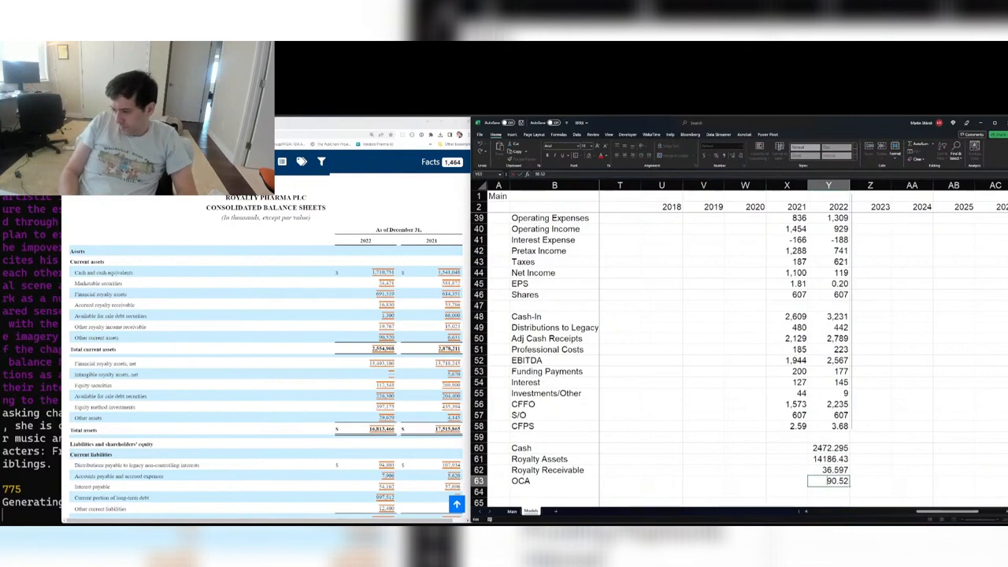
text(+)
text(+29.629)
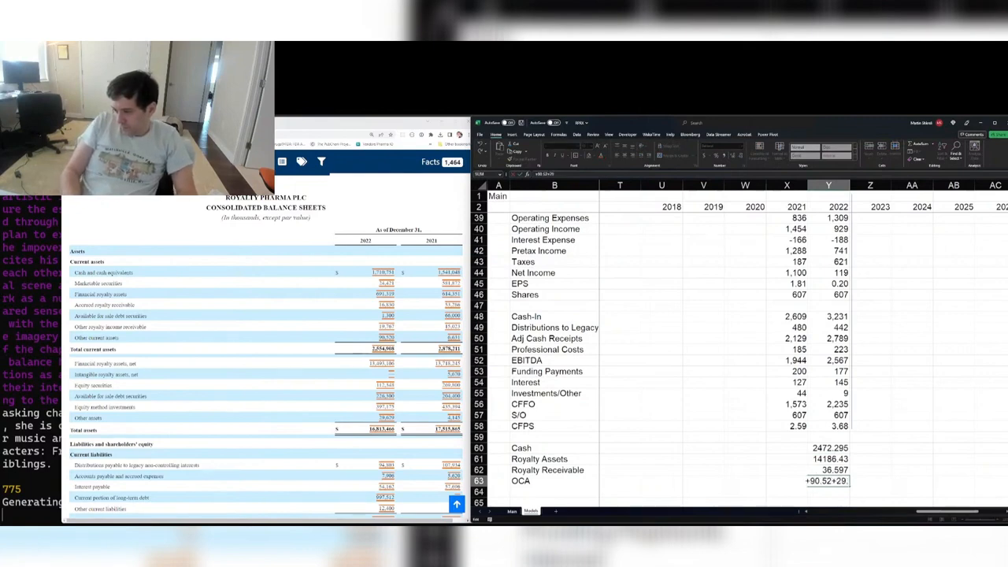
key(ctrl+Return)
key(ctrl+Left)
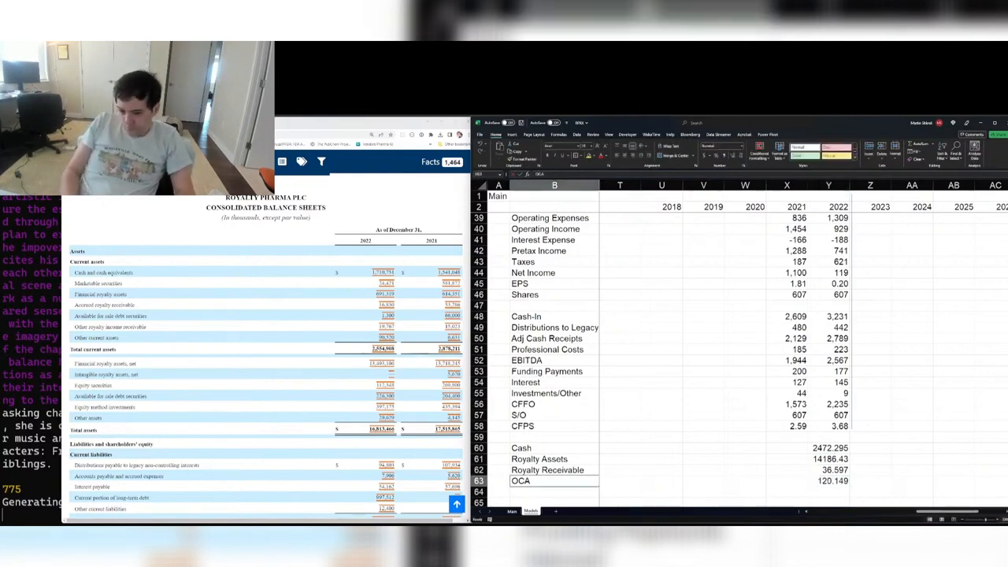
- Rename the OCA row label to "OA" and label the row below it "Assets"
key(F2)
key(Left)
key(Left)
key(Delete)
key(Return)
text(A)
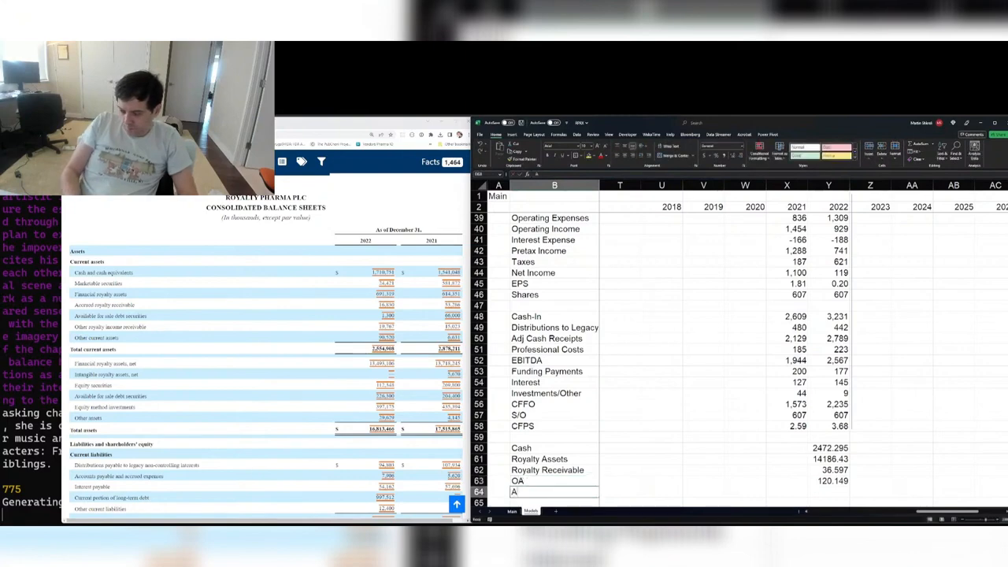
text(ssets)
- Calculate 2022 Assets as the sum of the Cash through OA rows
key(Up)
key(ctrl+Right)
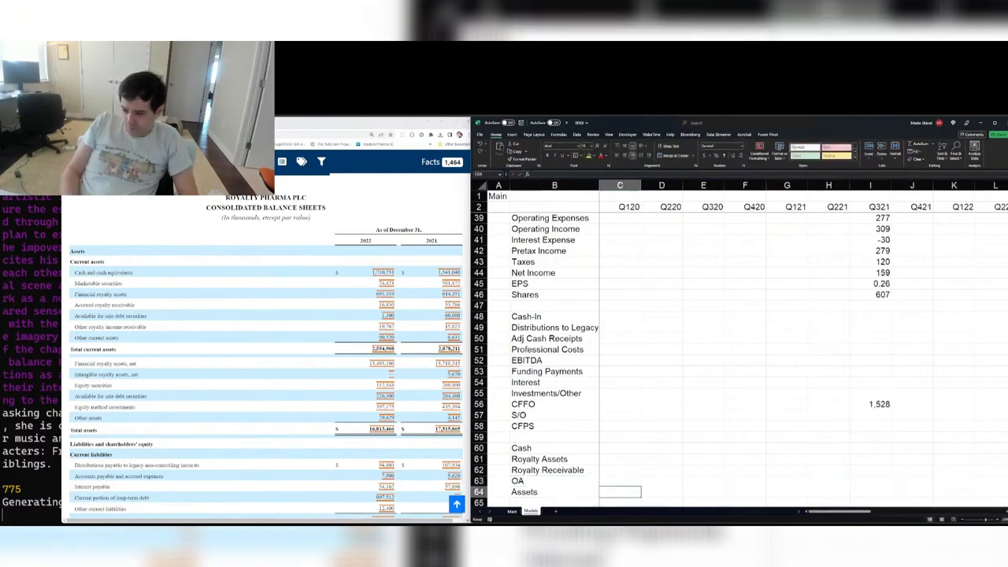
key(Down)
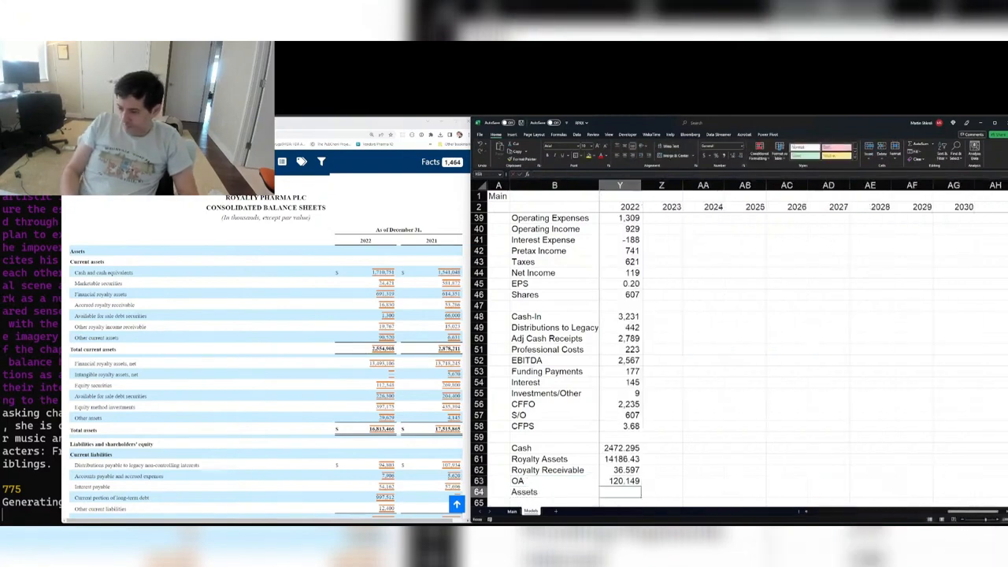
text(=sum()
key(Up)
key(ctrl+shift+Up)
key(Return)
key(Up)
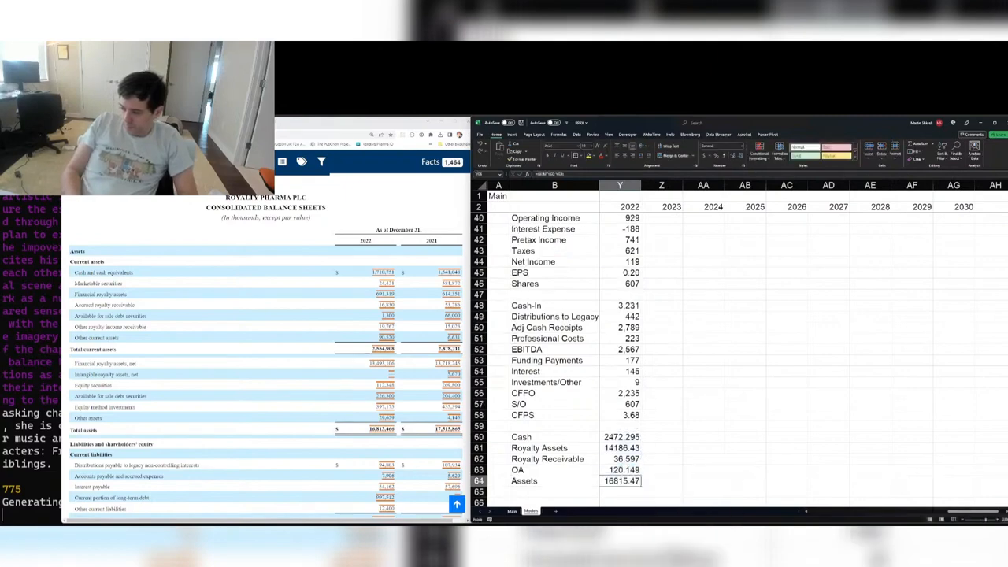
- Format the 2022 Cash through Assets figures as numbers with zero decimals and a thousands separator
key(ctrl+shift+Up)
key(ctrl+1)
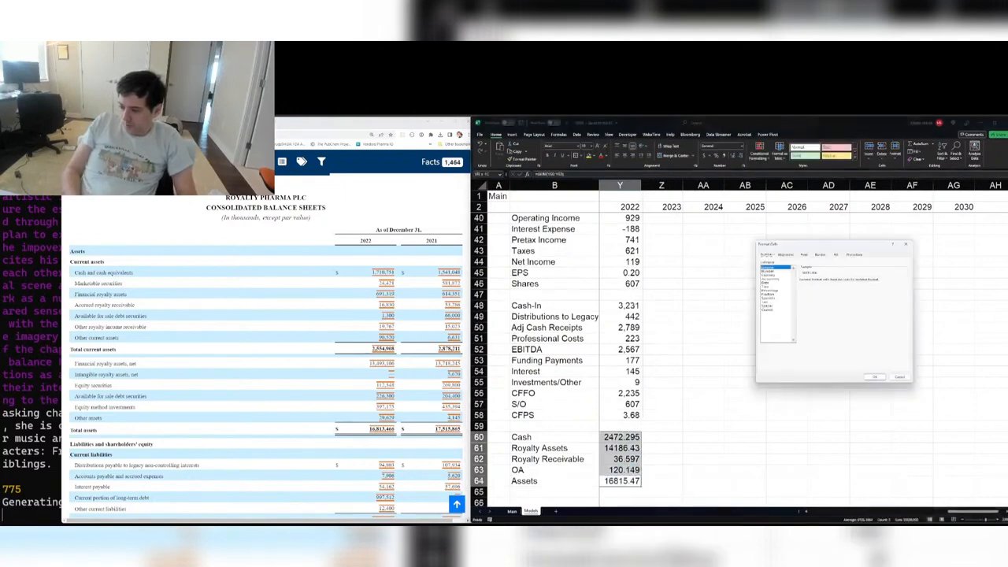
key(n)
key(Tab)
text(0)
key(Tab)
key(space)
key(Return)
- Check the components of the 2022 OA and Royalty Receivable formulas against the filed balance sheet
key(Up)
key(Up)
key(Up)
key(Up)
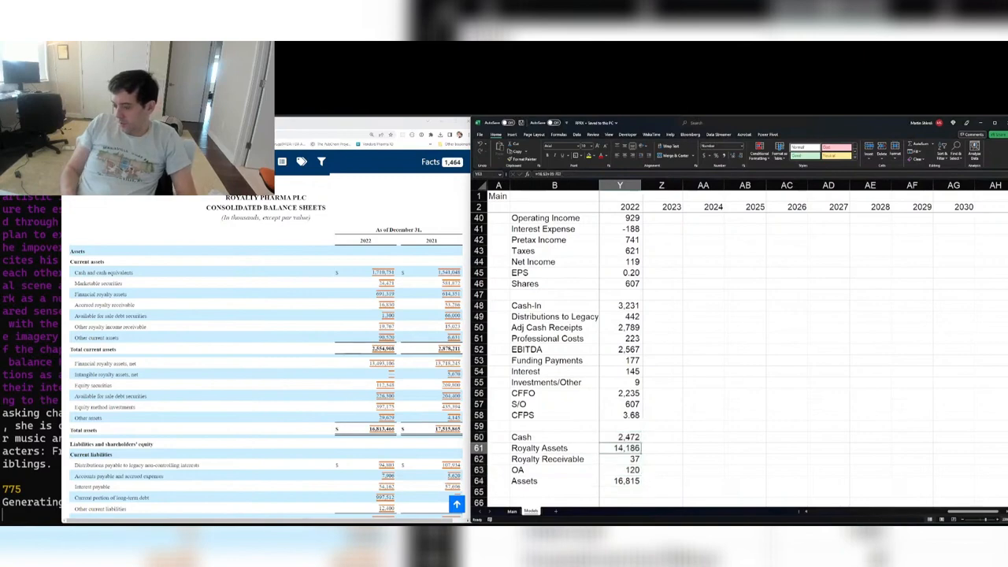
key(Down)
key(Down)
key(Down)
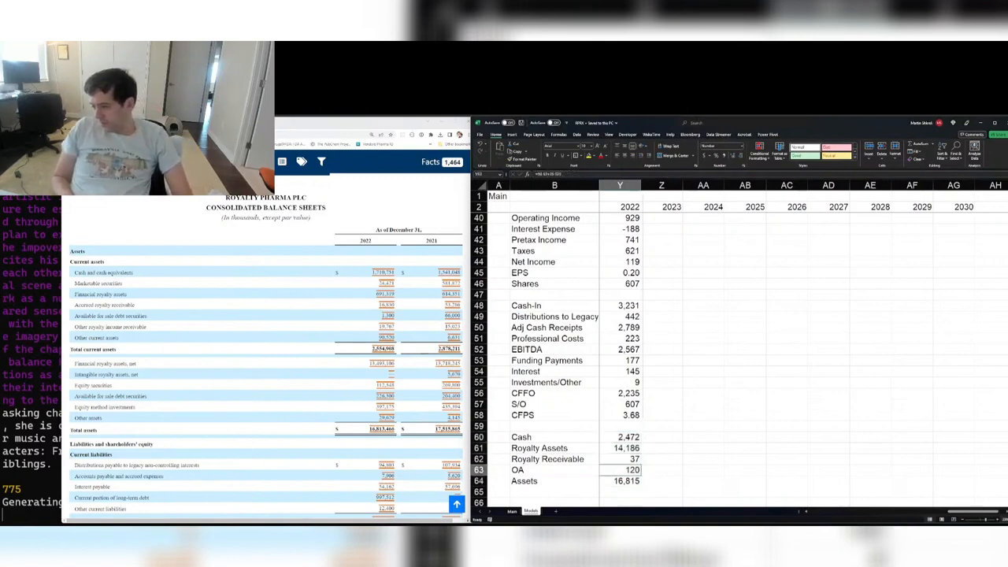
key(F2)
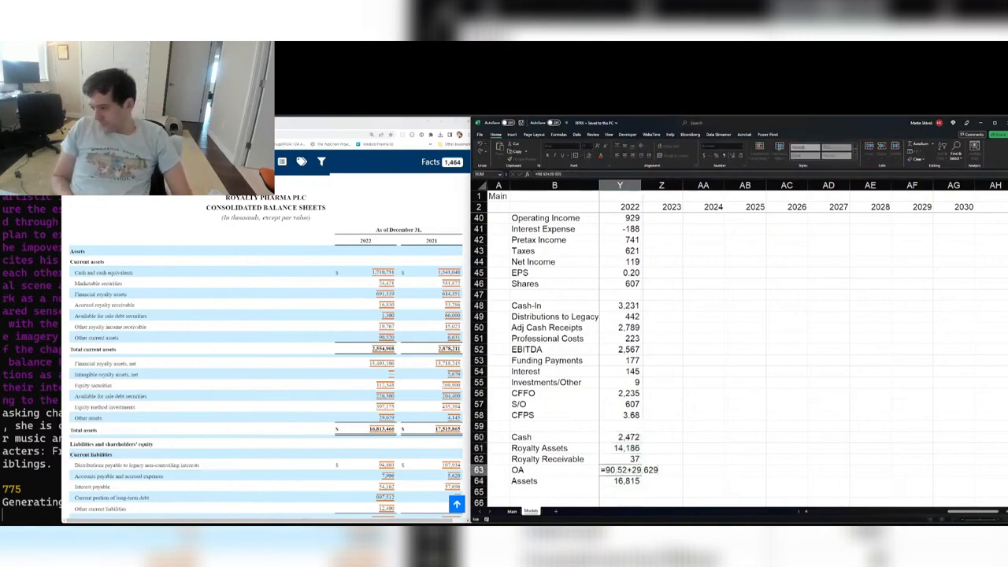
key(Escape)
key(Up)
key(Left)
key(F2)
key(Escape)
key(Right)
key(F2)
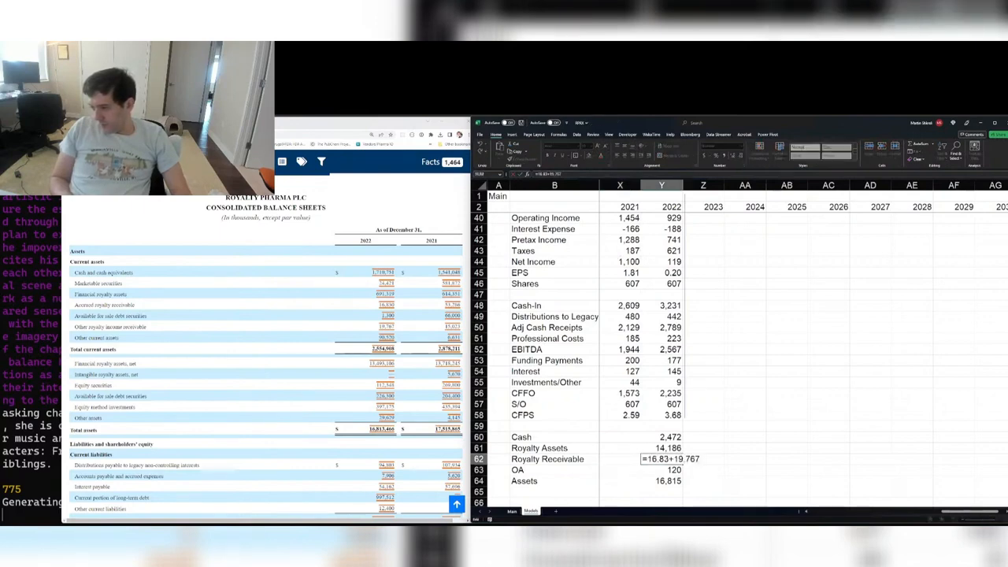
key(Escape)
- Correct the current portion in the 2022 Royalty Assets formula to 691.319
key(Up)
key(F2)
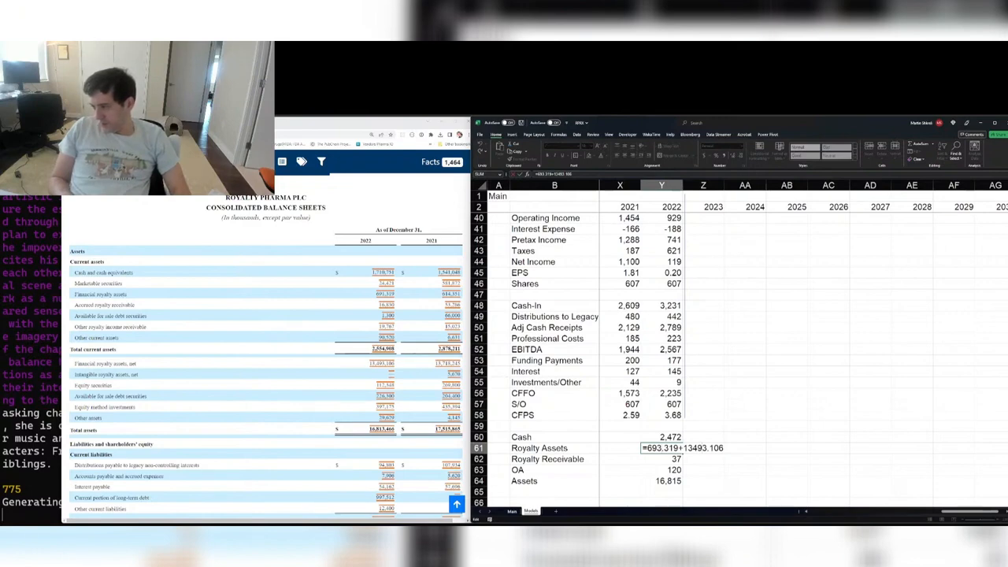
key(Tab)
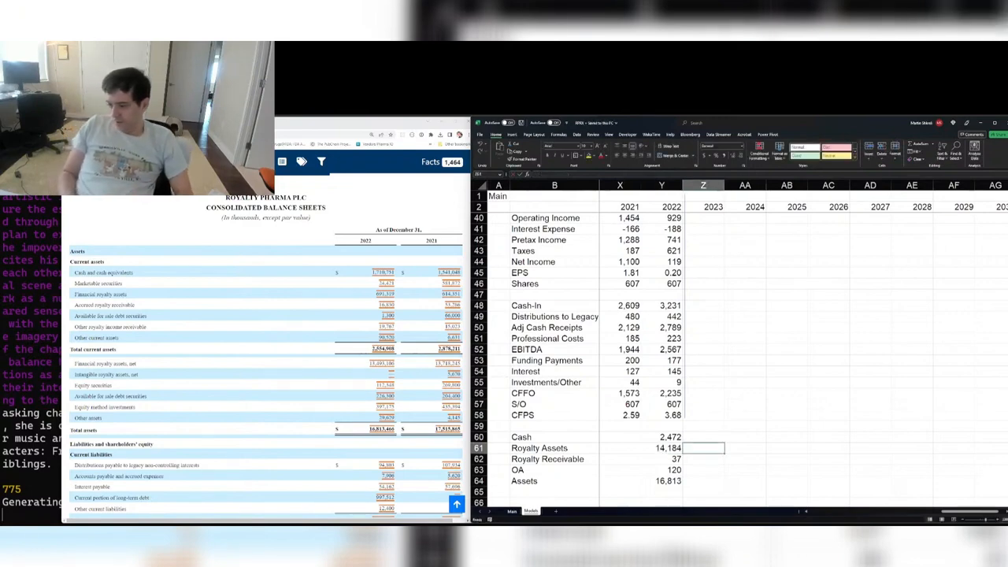
- Leave a blank row below Assets and start the liabilities section with the row labels "NCI payable" and "AP"
key(Left)
key(Down)
key(Down)
key(Down)
key(Down)
key(Down)
key(Down)
key(Down)
key(Down)
key(Down)
key(Down)
key(ctrl+Up)
key(Down)
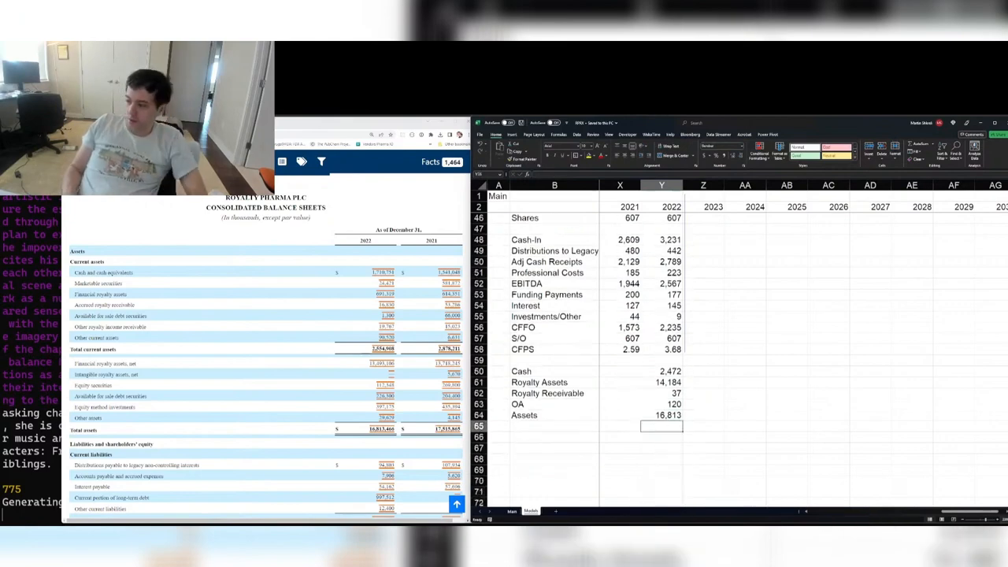
scroll(266, 354, down, 3)
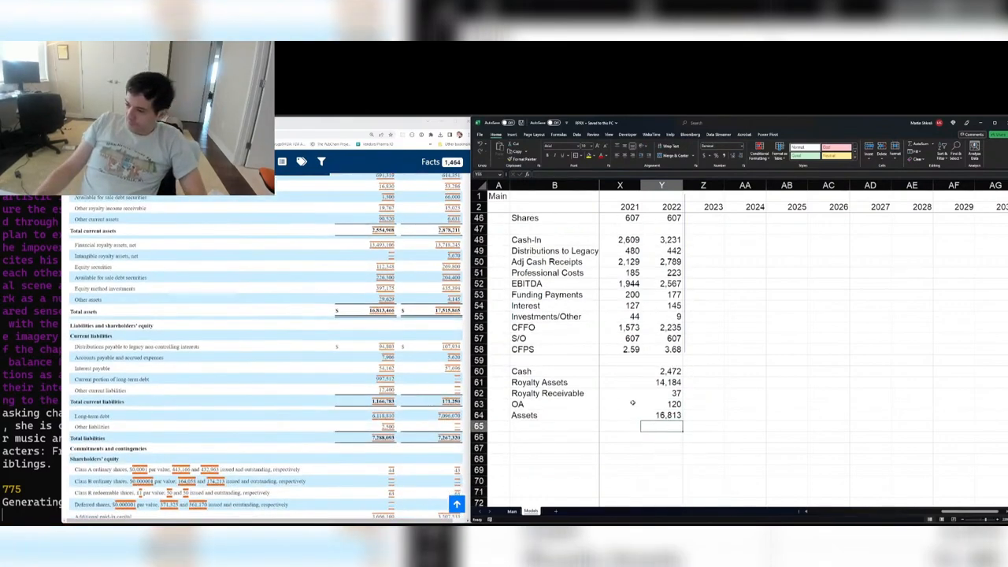
key(Down)
key(ctrl+Left)
key(Right)
text(NC)
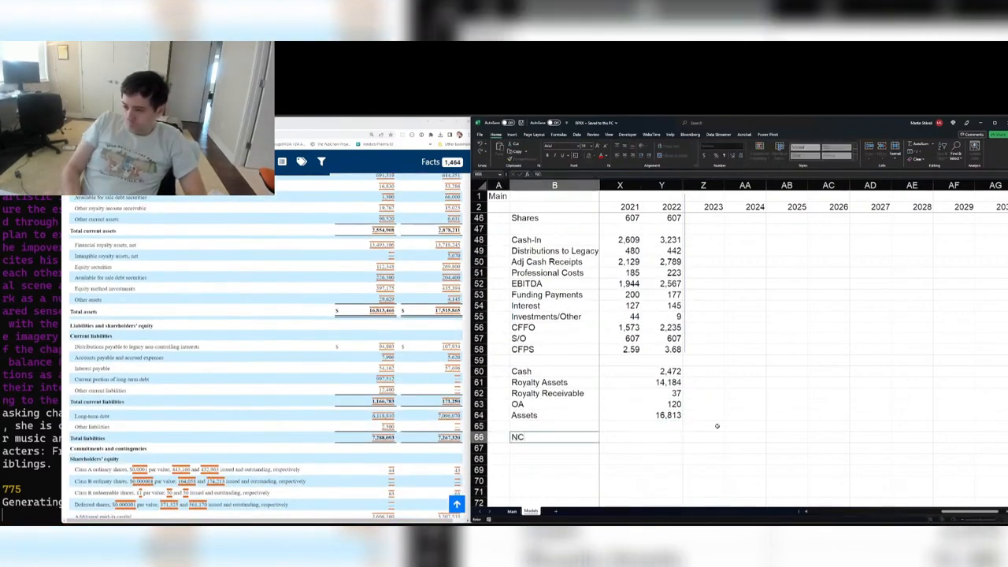
text(I payable)
key(Return)
text(AP)
key(Return)
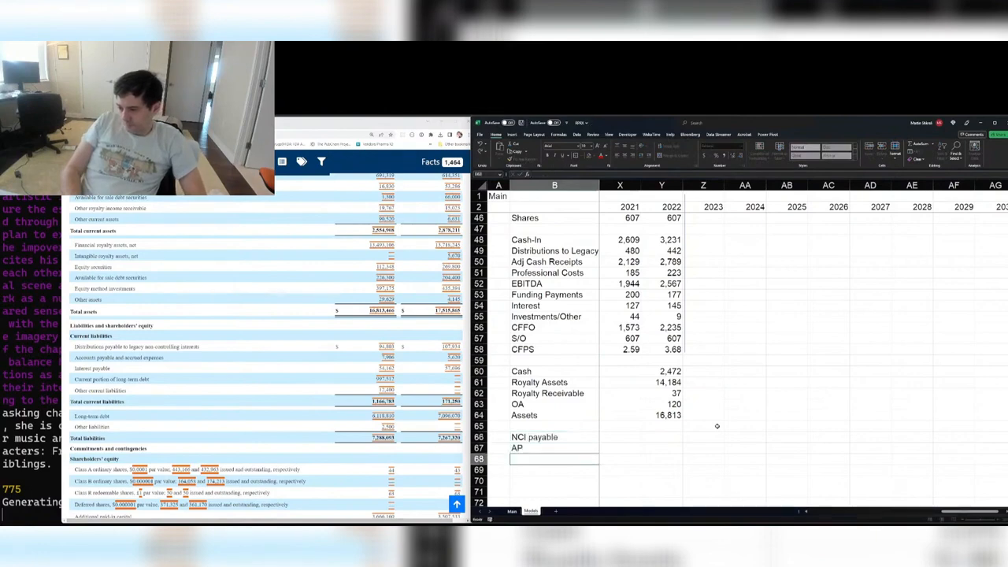
- Below AP, add the liability row labels "Interest", "Debt", "OL" and "Liabilities"
text(Interest)
key(Return)
text(Debt)
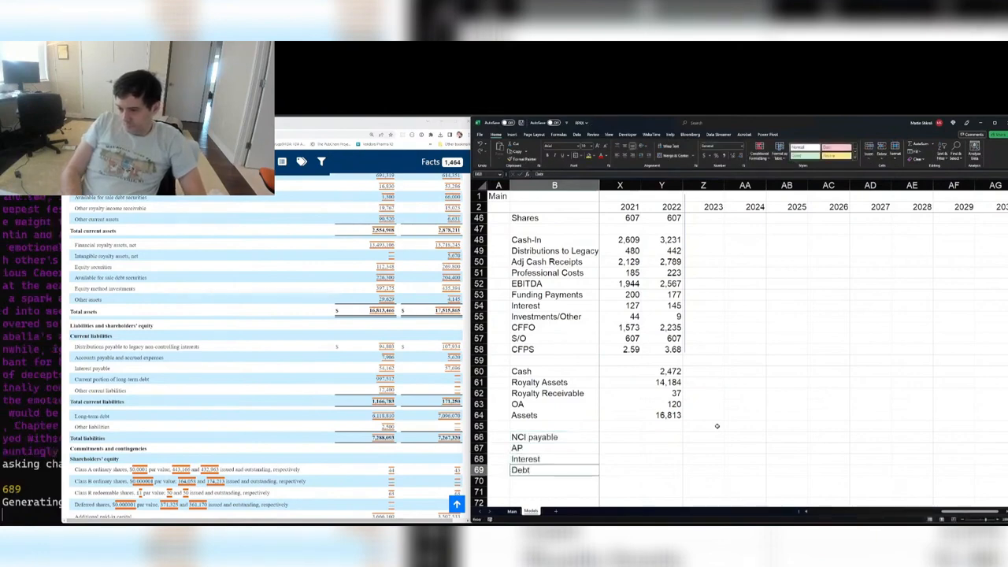
key(Return)
text(O)
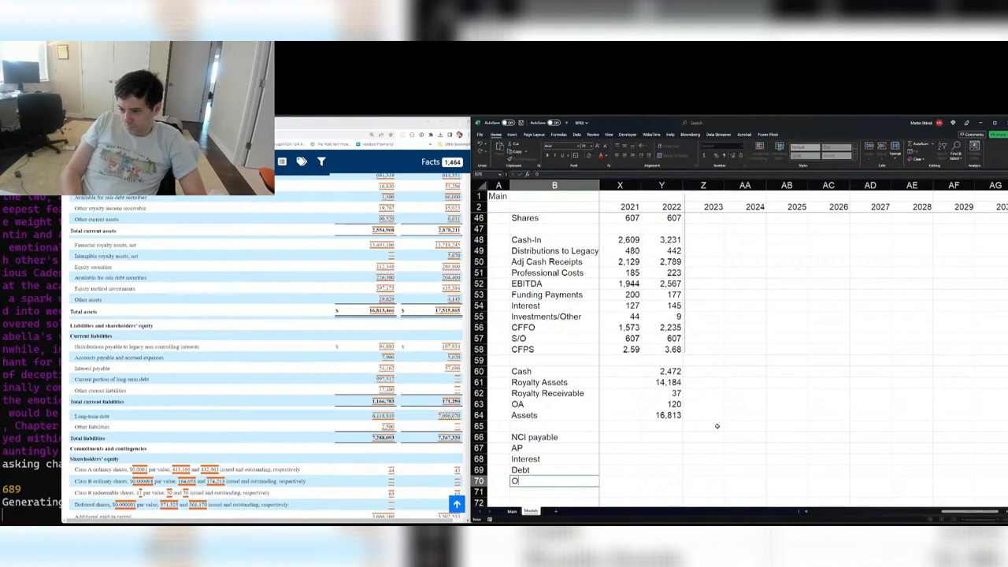
text(L)
key(Return)
text(Liab)
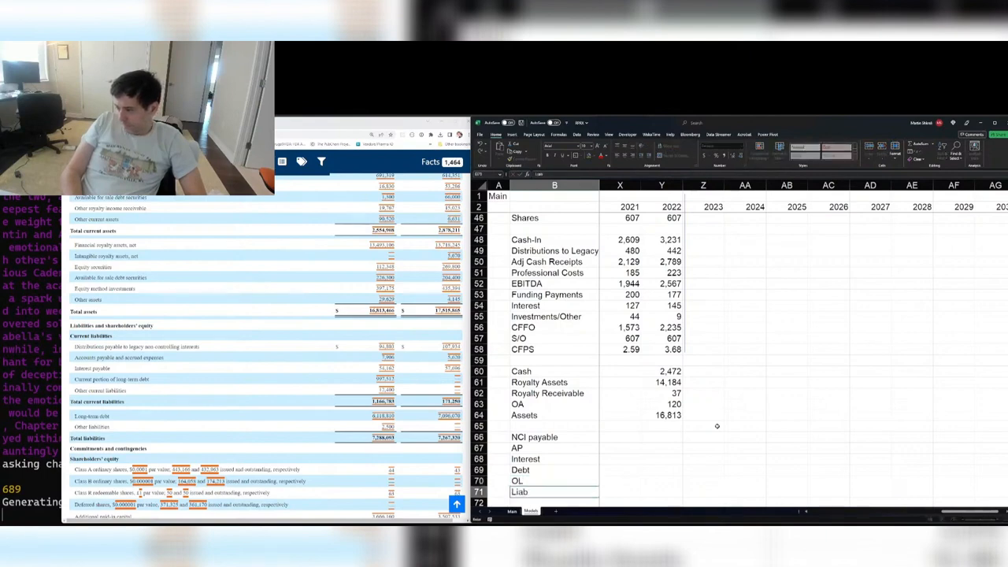
text(ilities)
- Enter =94803 as the 2022 NCI payable
click(668, 437)
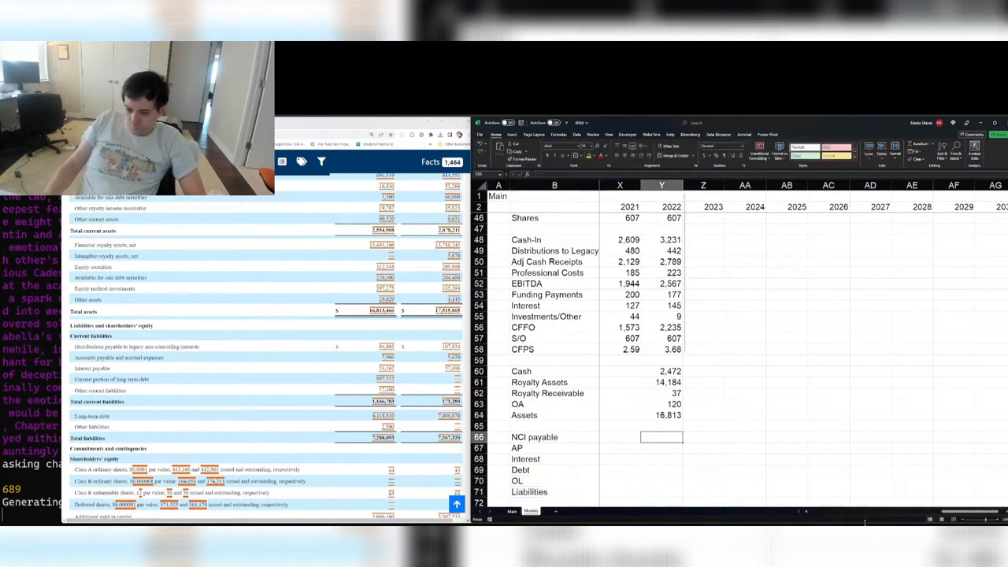
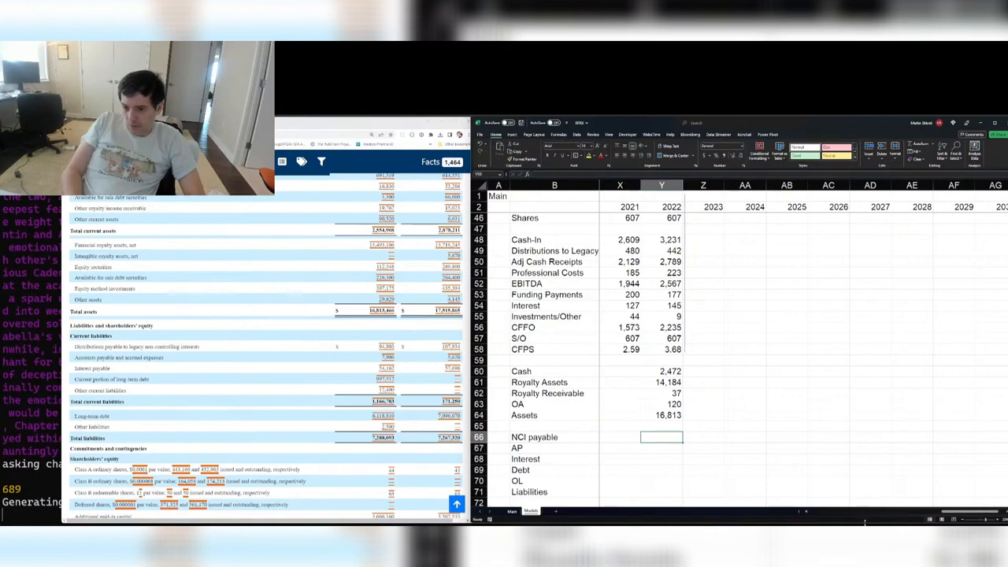
text(=)
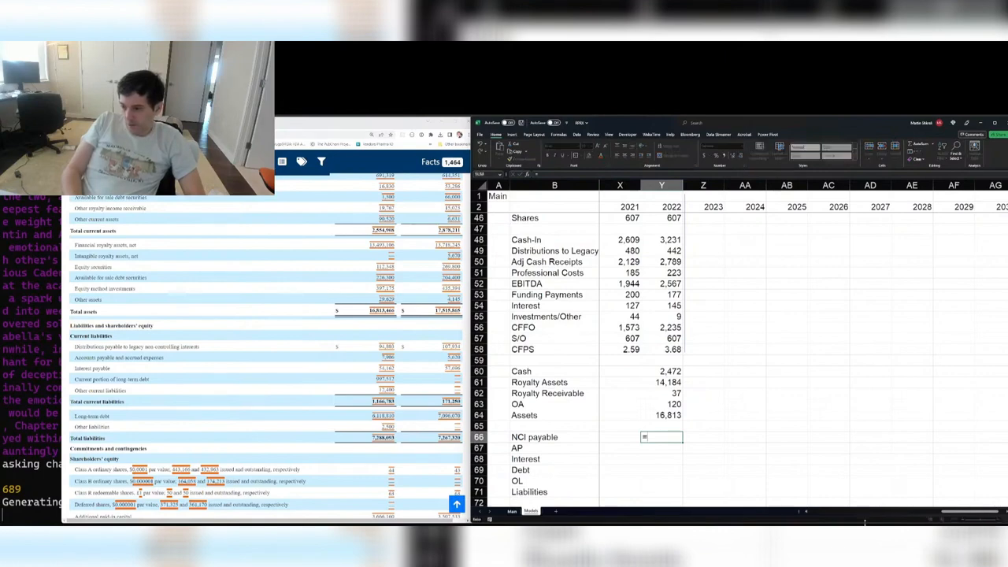
text(94803)
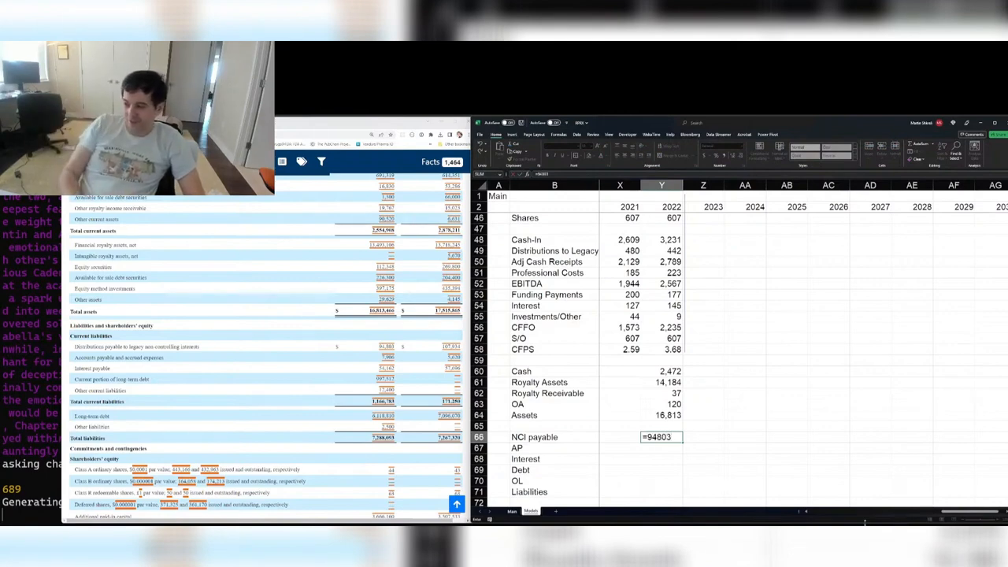
key(Return)
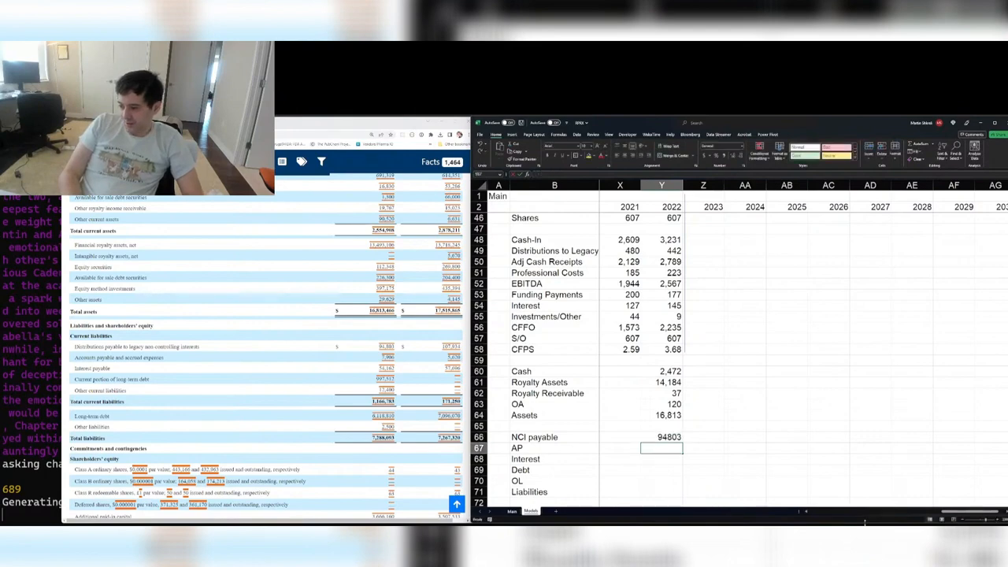
- Enter 7906 as the 2022 AP and 54.162 as the 2022 Interest liability
text(7906)
key(Return)
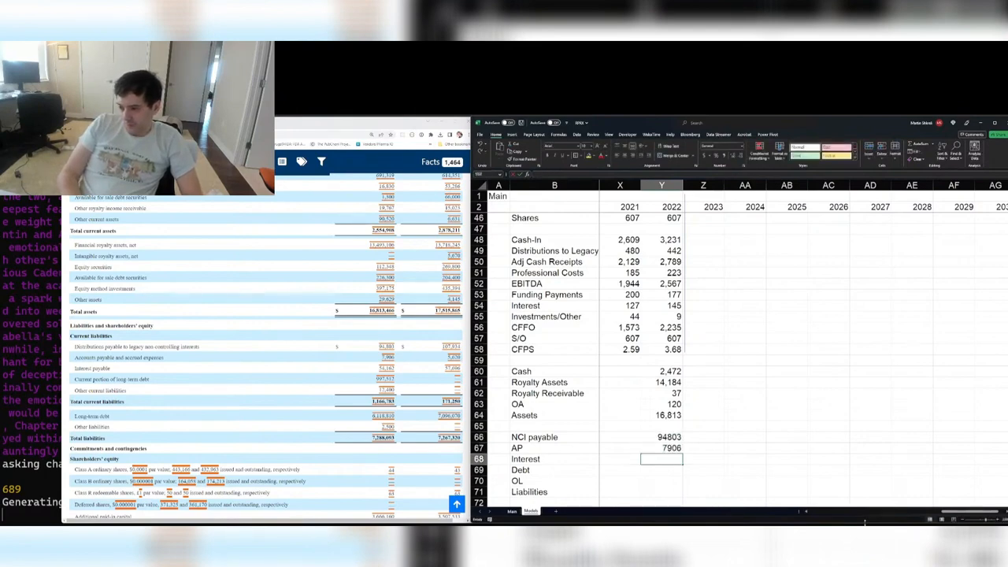
text(54.27)
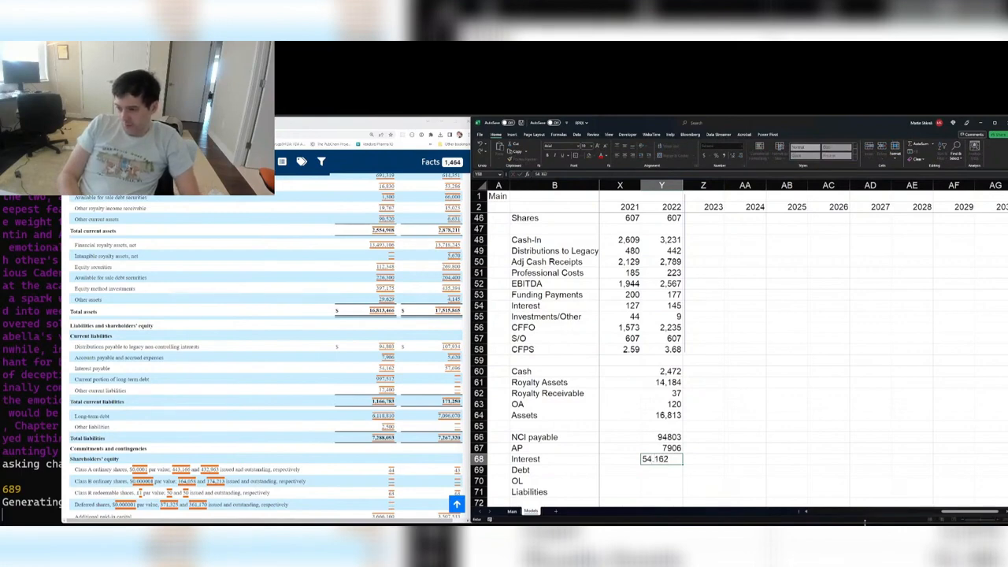
key(Return)
- Enter =997.512+6118.81 as the 2022 Debt and =2.5+12.4 as the 2022 OL
text(=99)
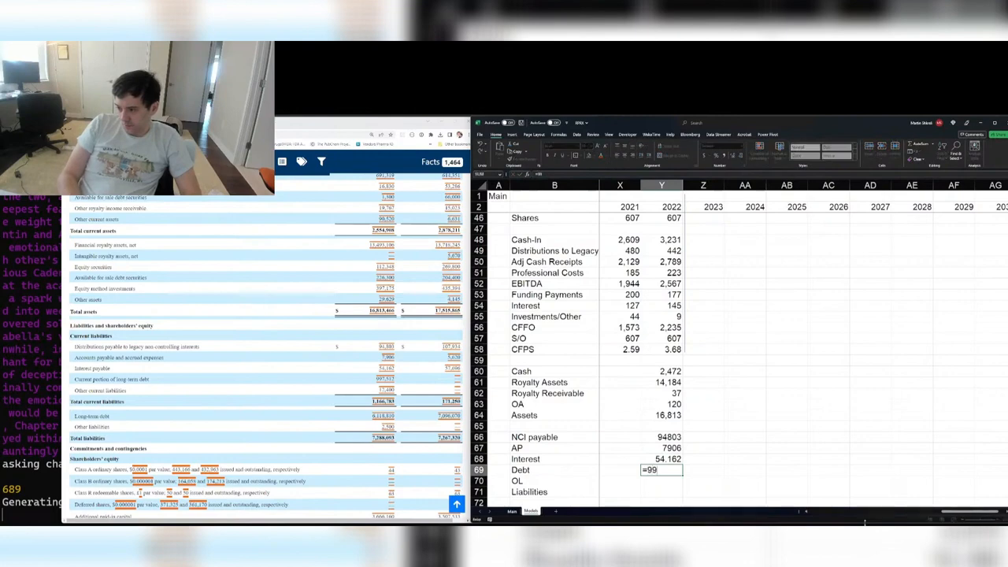
text(7.512+6118.81)
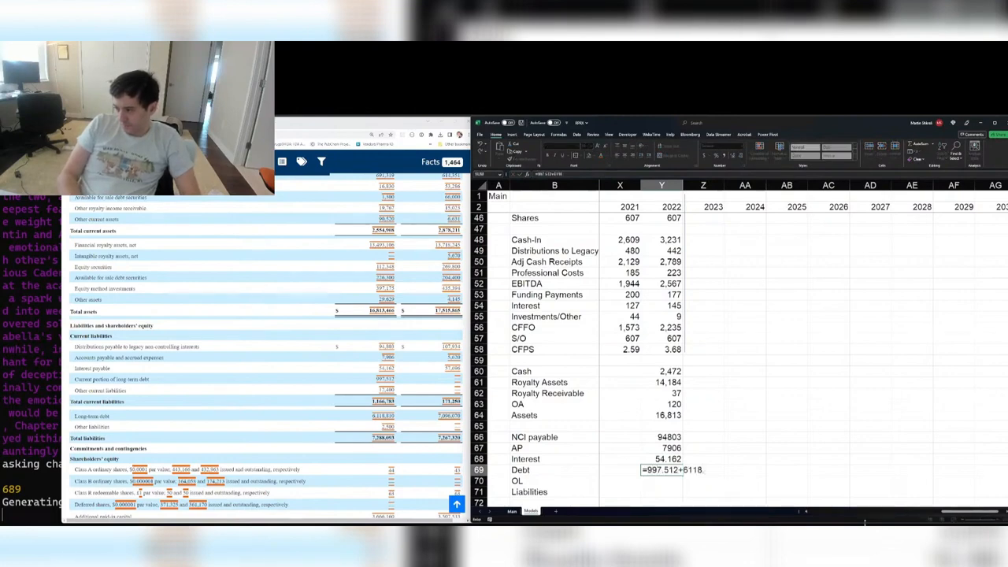
key(Return)
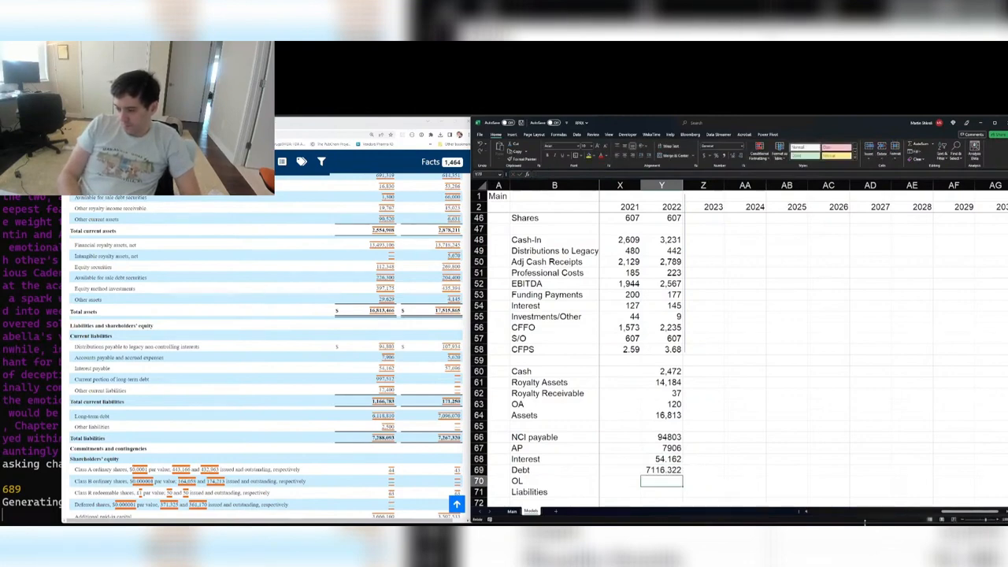
text(=2.5+)
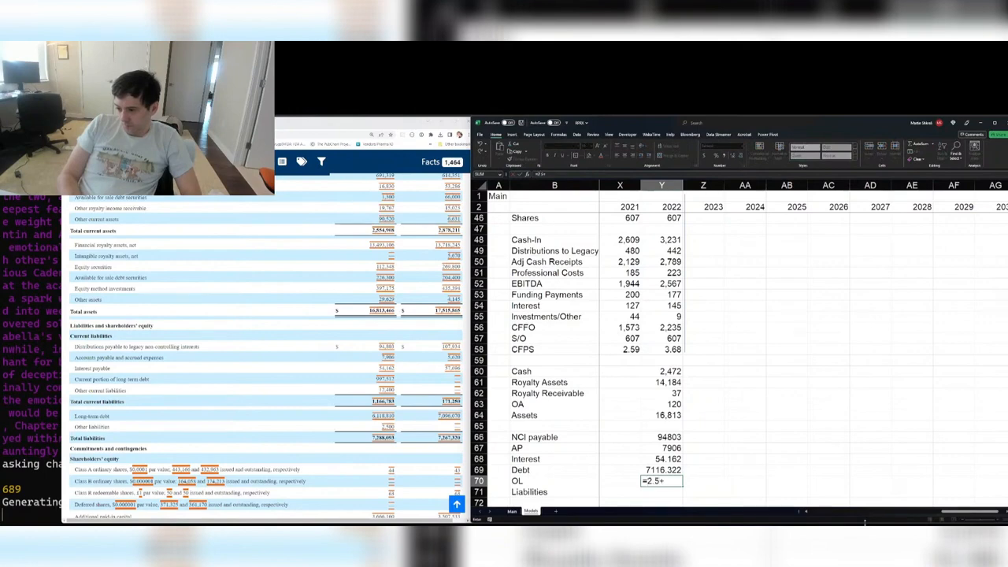
text(12.4)
key(Return)
- Calculate the 2022 Liabilities as the sum of Y66:Y70
text(=sum(Y66:Y70)
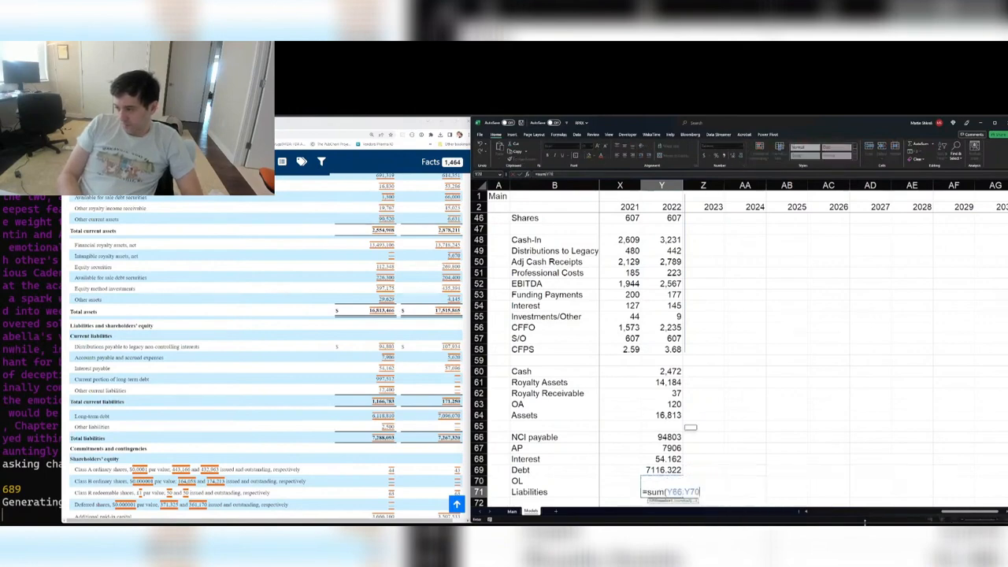
key(Return)
key(Up)
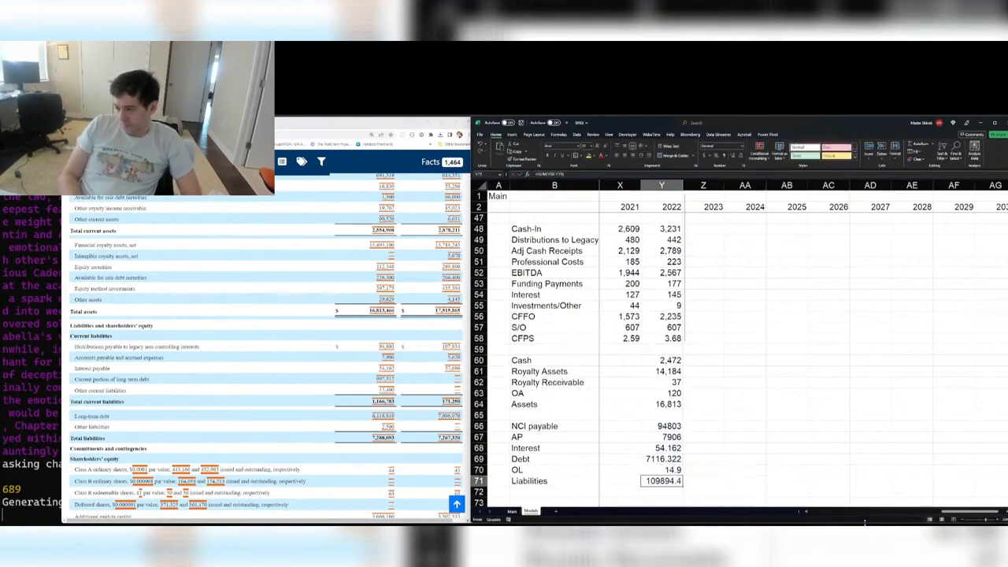
- Correct the 2022 NCI payable to 94.803 so it is stated in millions
key(Up)
key(Up)
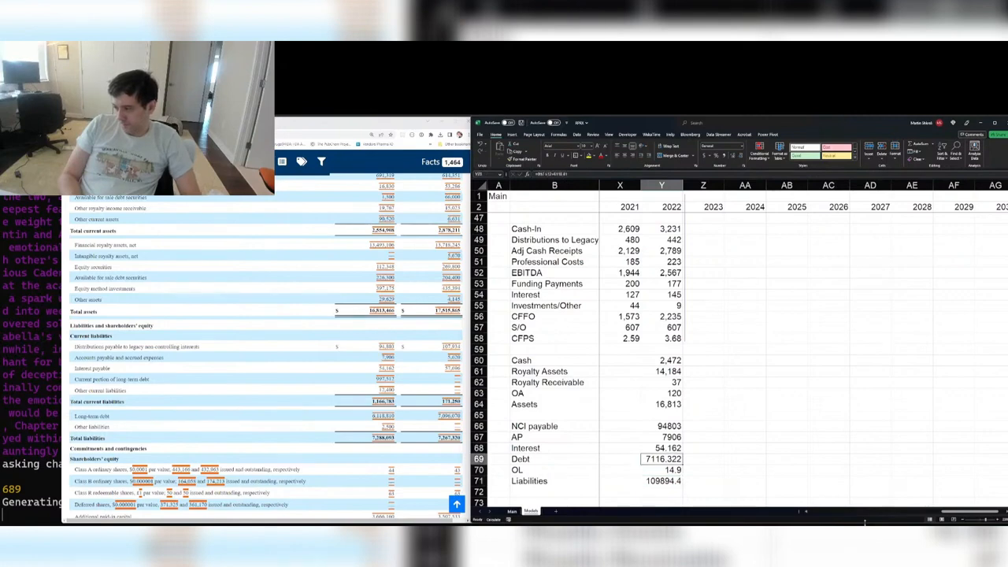
key(Up)
key(Up)
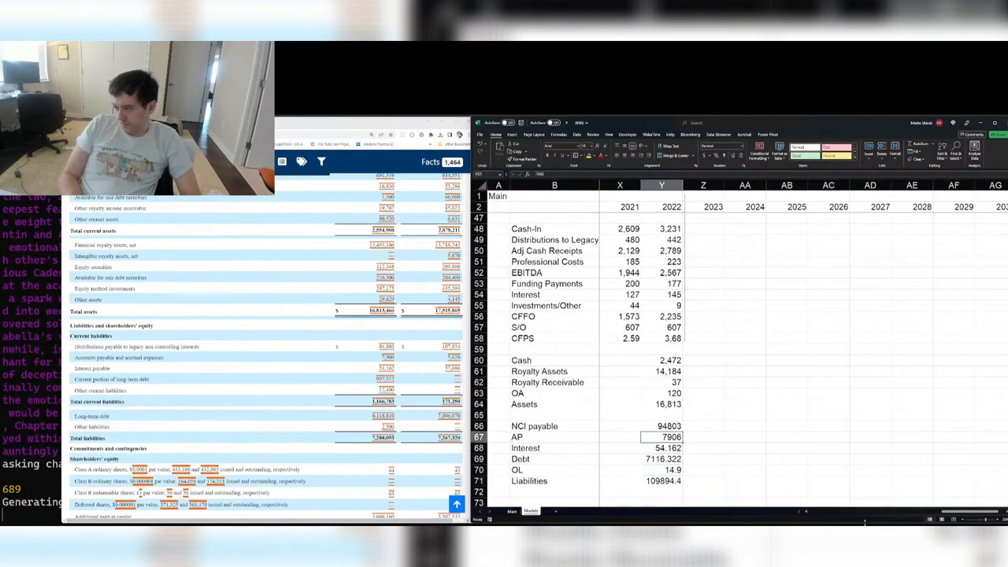
key(Up)
key(F2)
key(Left)
key(Left)
key(Left)
text(.)
key(Return)
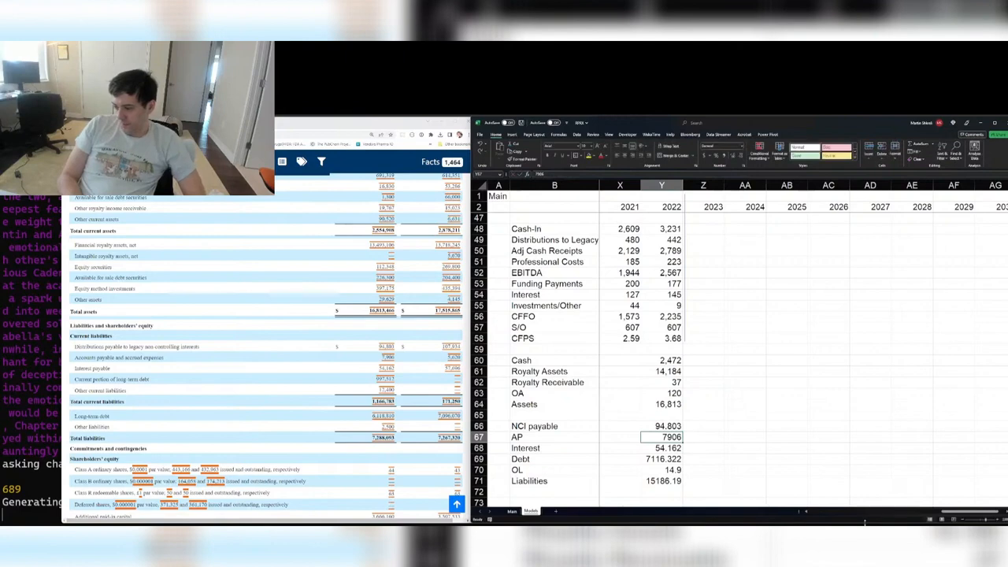
- Correct the 2022 AP value to 7.906
key(Up)
key(Down)
key(Down)
key(Down)
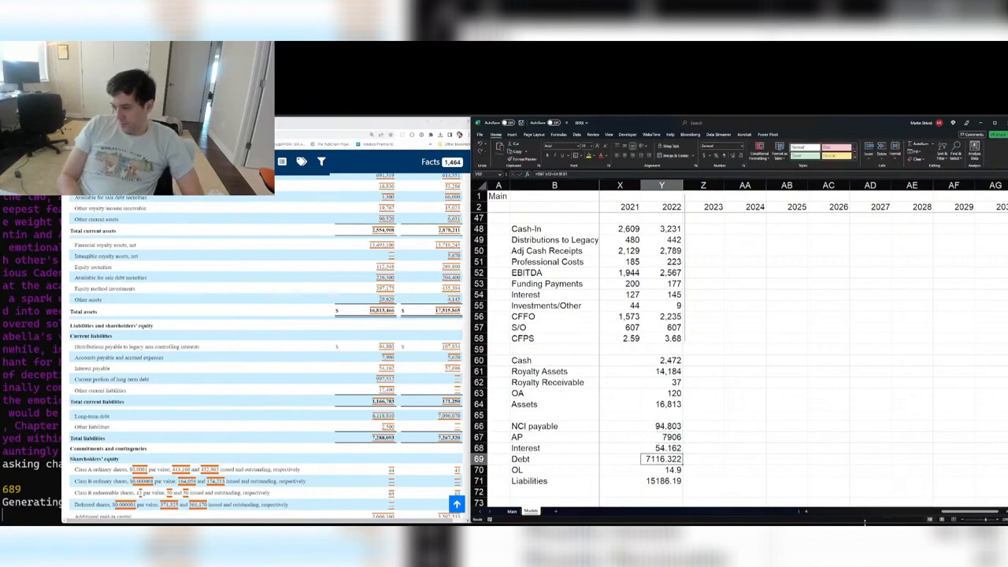
key(Up)
key(Up)
text(7.906)
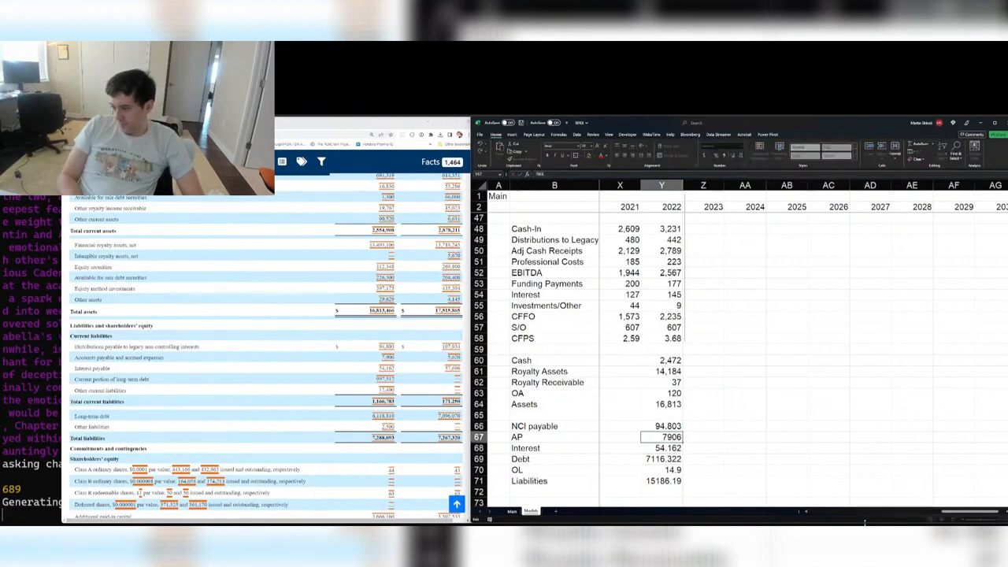
key(Return)
- Format the 2022 figures from NCI payable to Liabilities as numbers with zero decimals and a thousands separator, and save the workbook
key(Up)
key(shift+Down)
key(shift+Down)
key(shift+Down)
key(shift+Down)
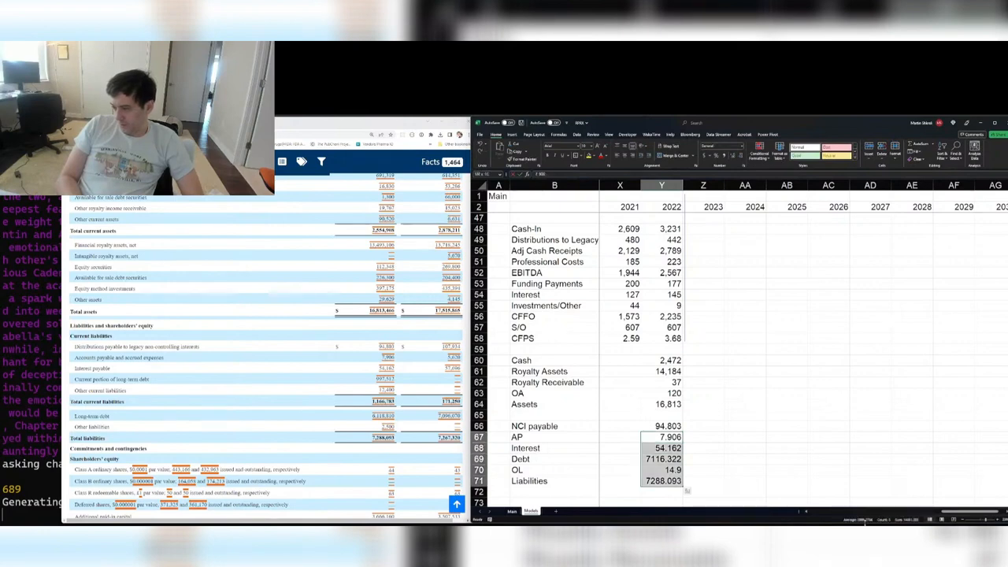
key(Up)
key(shift+Down)
key(shift+Down)
key(shift+Down)
key(shift+Down)
key(shift+Down)
key(ctrl+1)
key(Tab)
text(0)
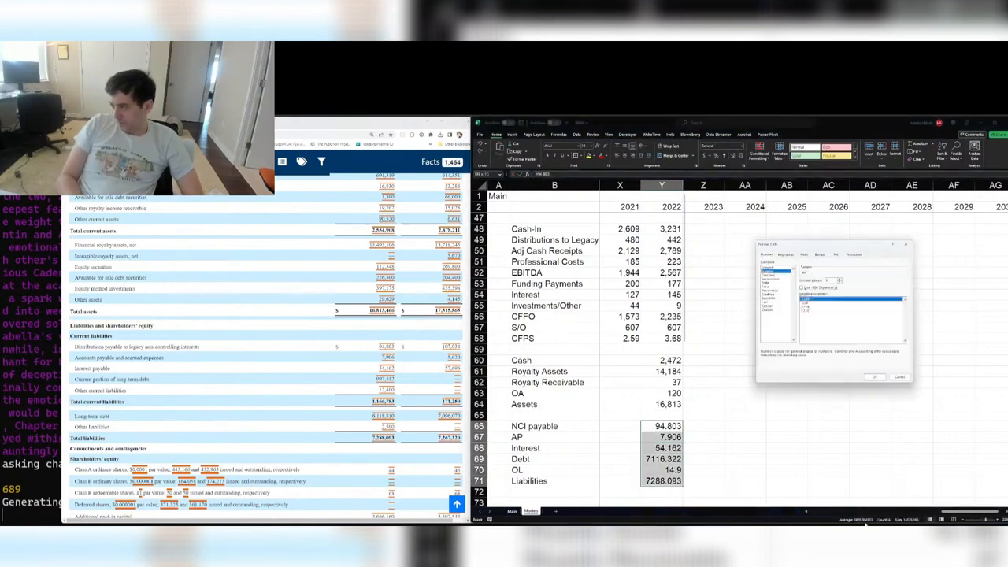
key(Tab)
key(space)
key(Return)
key(Up)
key(Down)
key(ctrl+s)
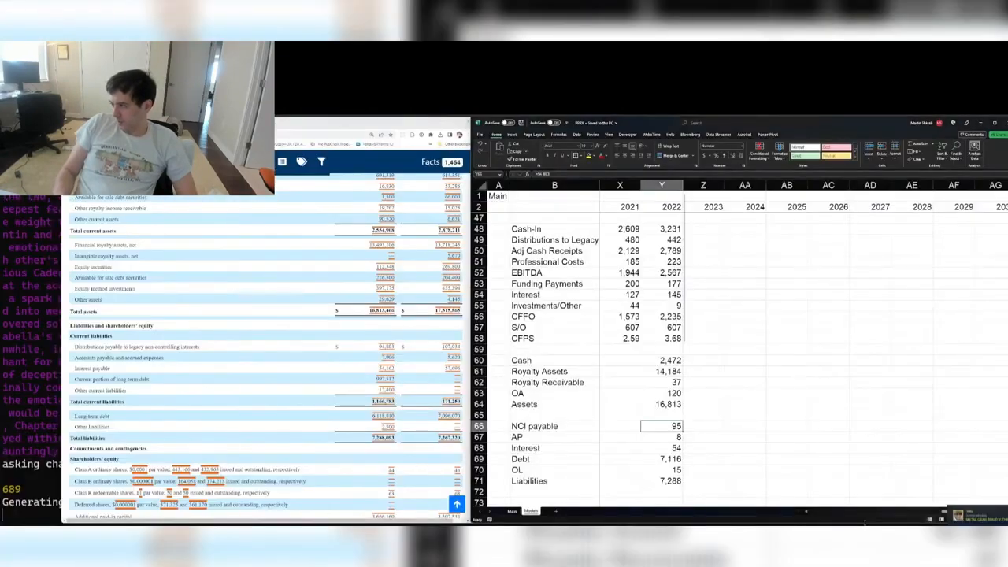
- Link the Cash figure on the Main sheet to the 2022 Cash in the model
key(ctrl+Page_Up)
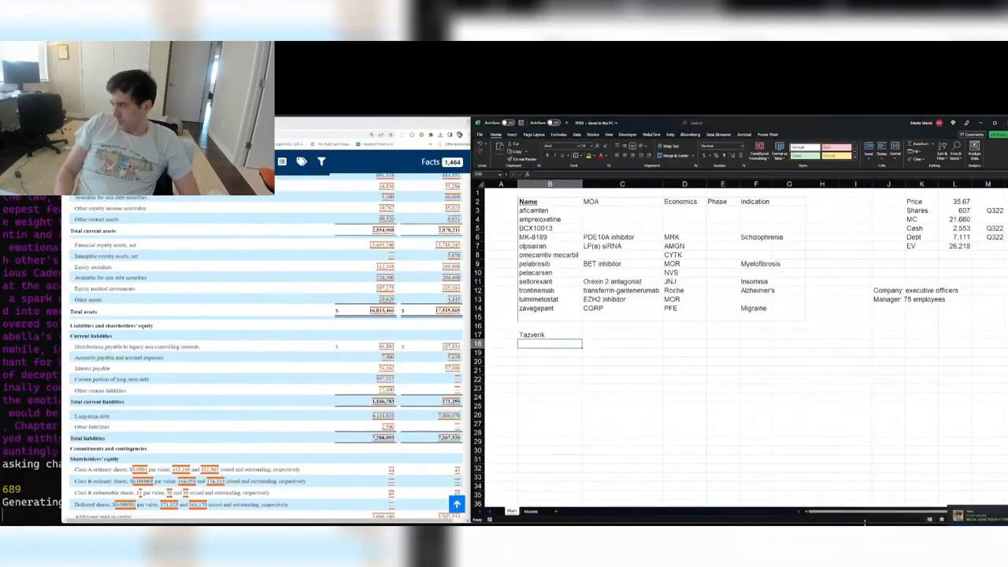
key(Right)
key(Right)
key(Right)
key(Right)
key(Right)
key(Right)
key(Right)
key(Right)
key(Right)
key(Right)
key(Right)
key(Right)
key(Left)
key(Left)
key(ctrl+Up)
key(ctrl+Up)
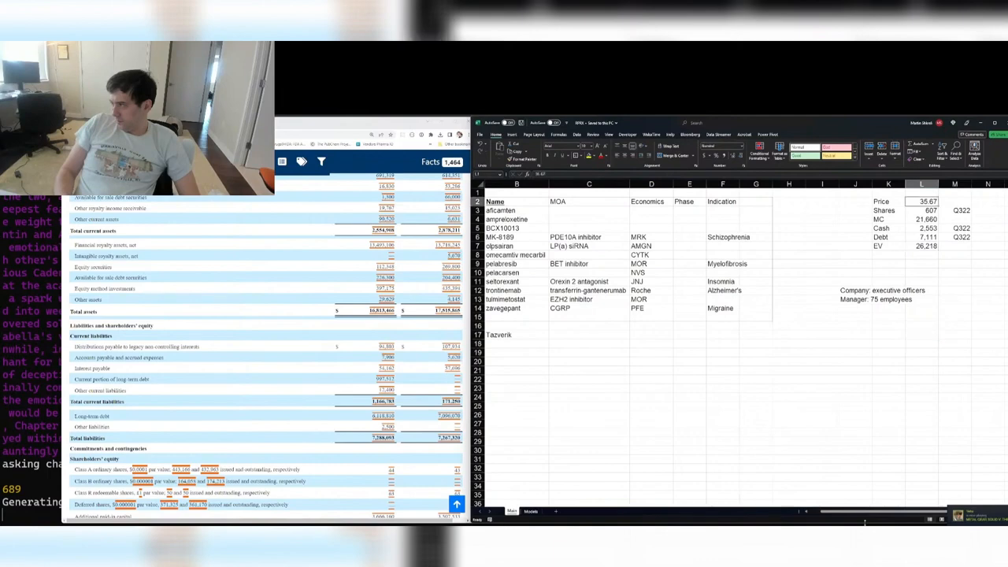
key(ctrl+Down)
key(Up)
key(Up)
key(ctrl+Page_Down)
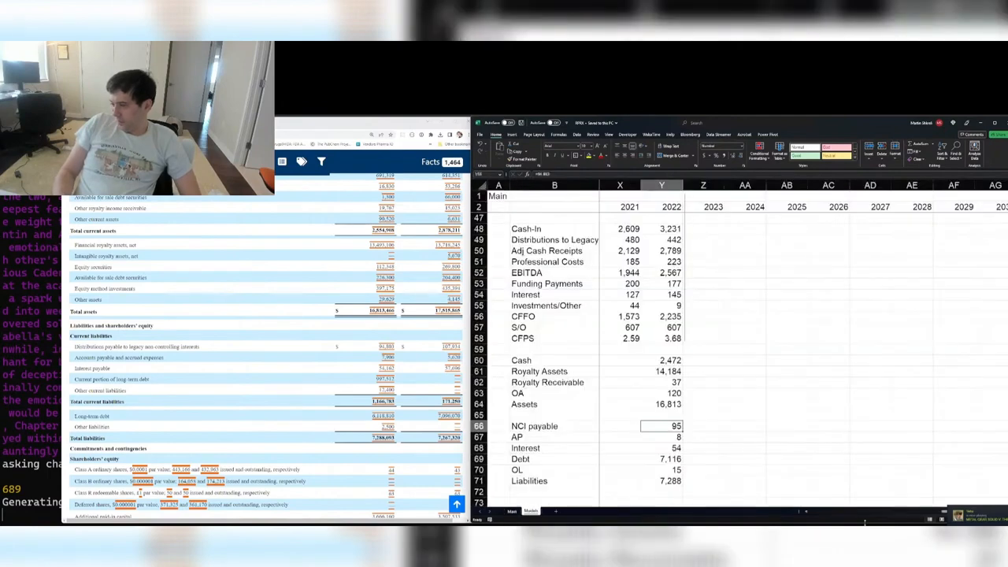
key(ctrl+Page_Up)
- Update the period labels beside Cash and Debt on the Main sheet to Q422
key(Right)
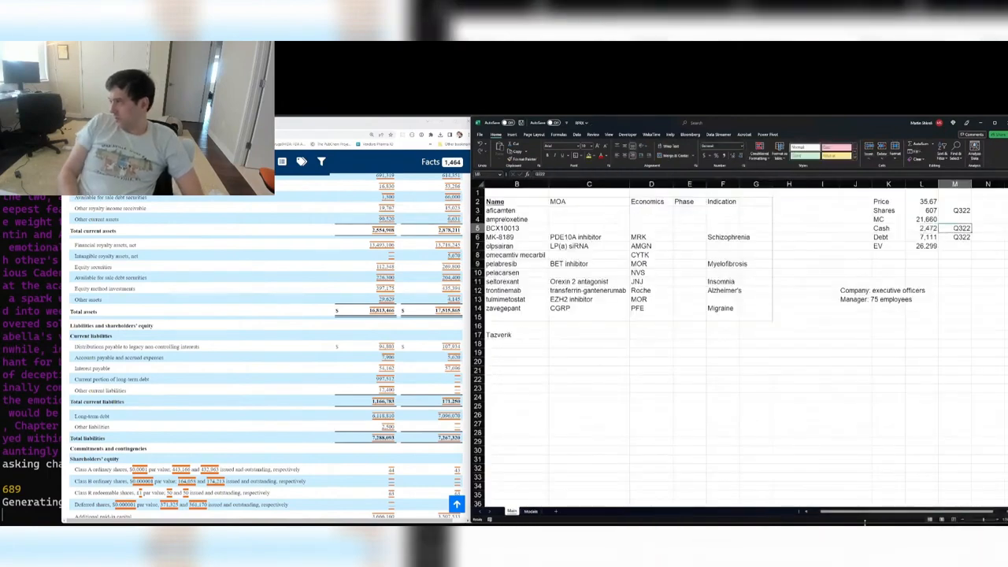
text(Q422)
key(Left)
key(Down)
key(Right)
text(Q422)
key(Left)
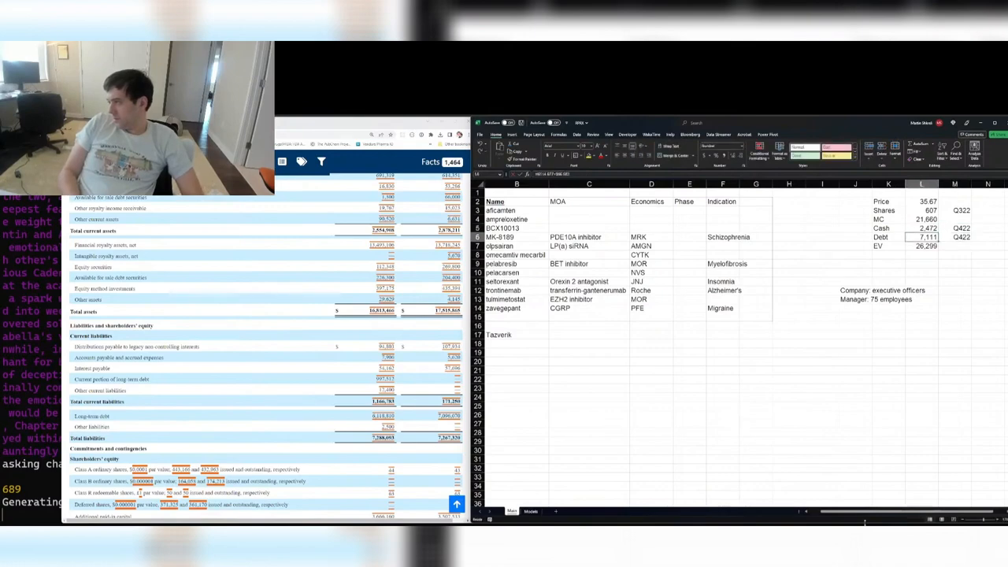
- Link the Debt figure on the Main sheet to the 2022 Debt in the model
key(ctrl+Page_Down)
key(ctrl+Page_Up)
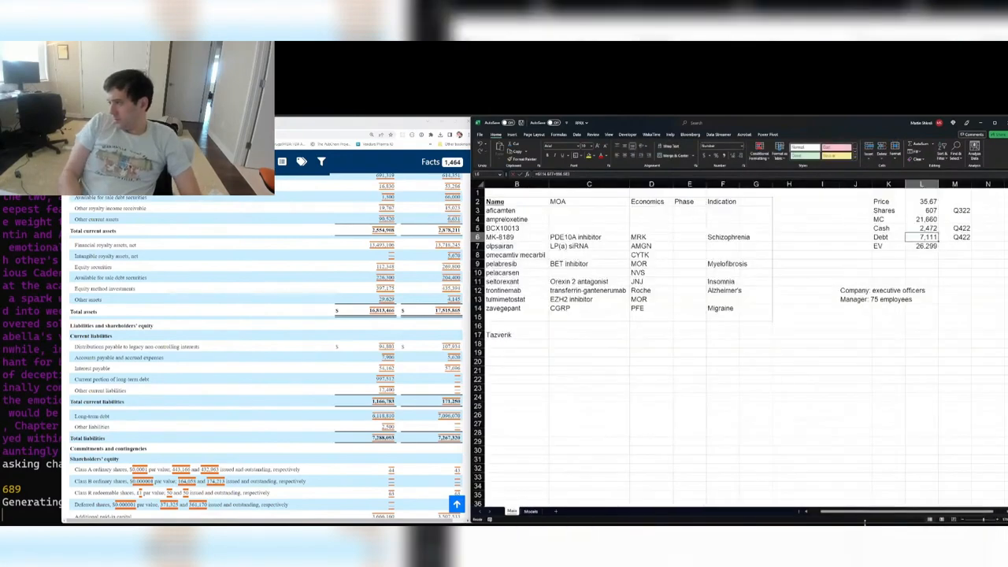
key(ctrl+Page_Down)
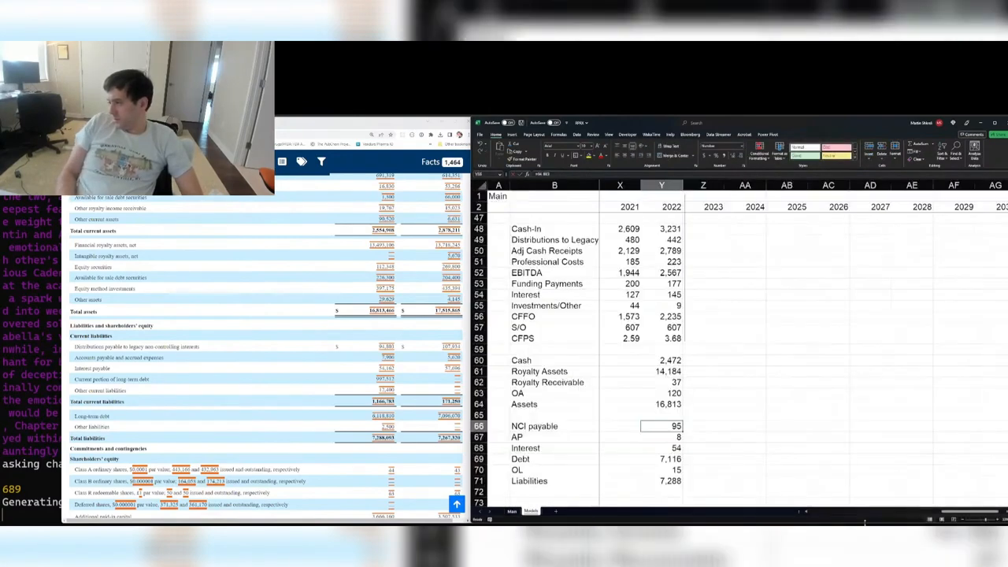
key(ctrl+Page_Up)
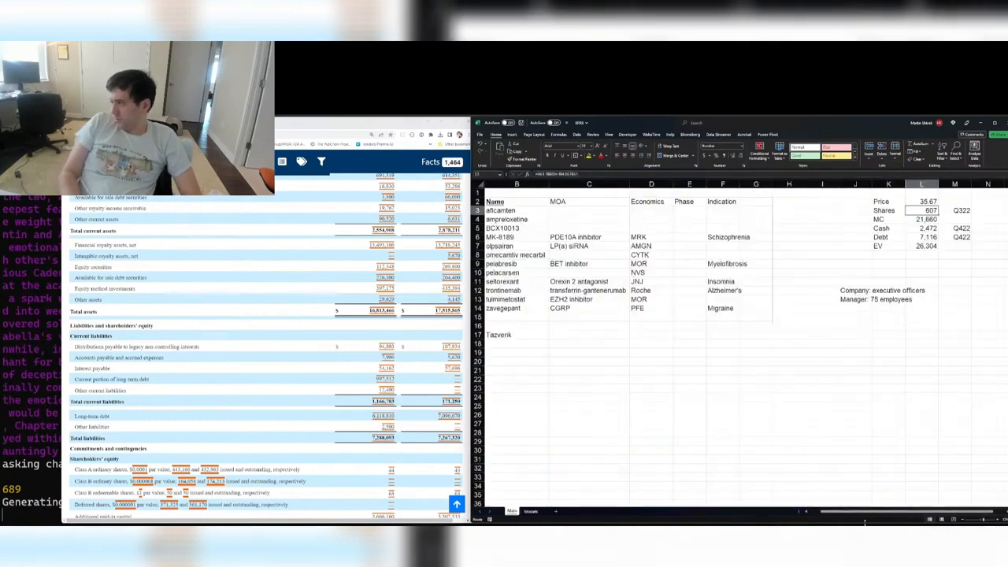
- Change the period label beside Shares on the Main sheet to Q422
key(Right)
key(F2)
key(Left)
key(Left)
key(BackSpace)
text(4)
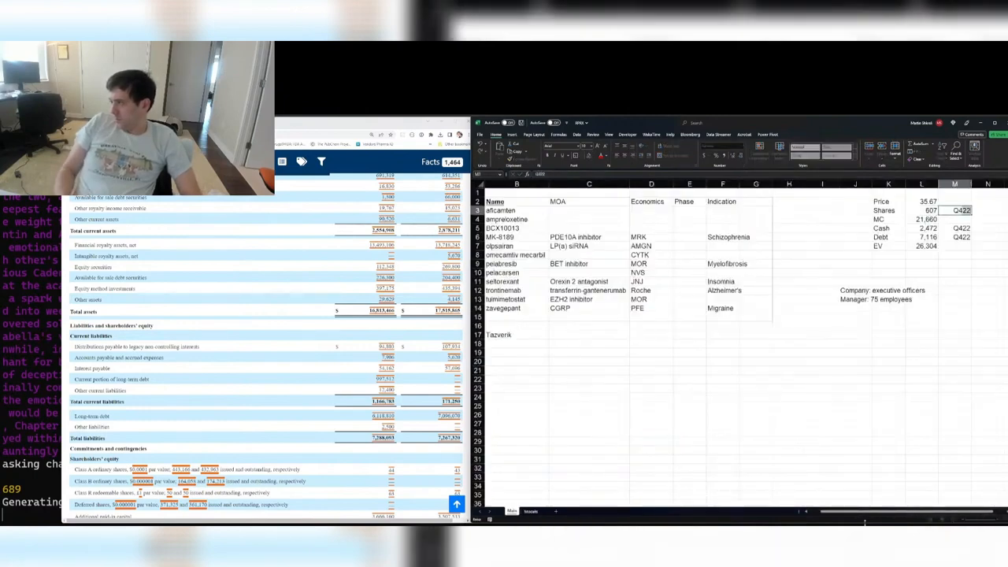
key(Return)
key(Right)
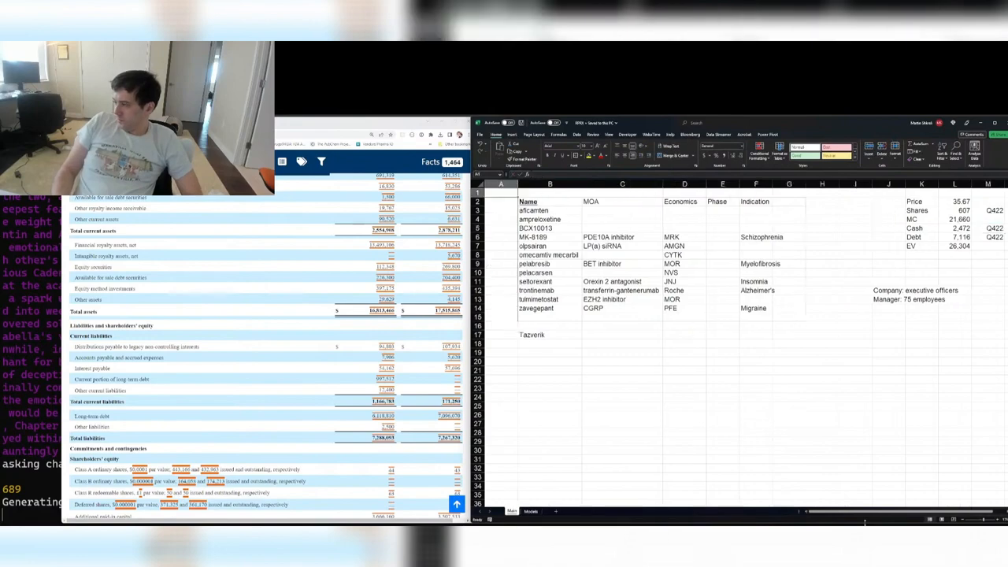
- Switch to the company list workbook and set Royalty Pharma's Update entry to Q422
key(alt+Tab)
key(Right)
key(Right)
key(Right)
key(Right)
key(Right)
key(Right)
key(Right)
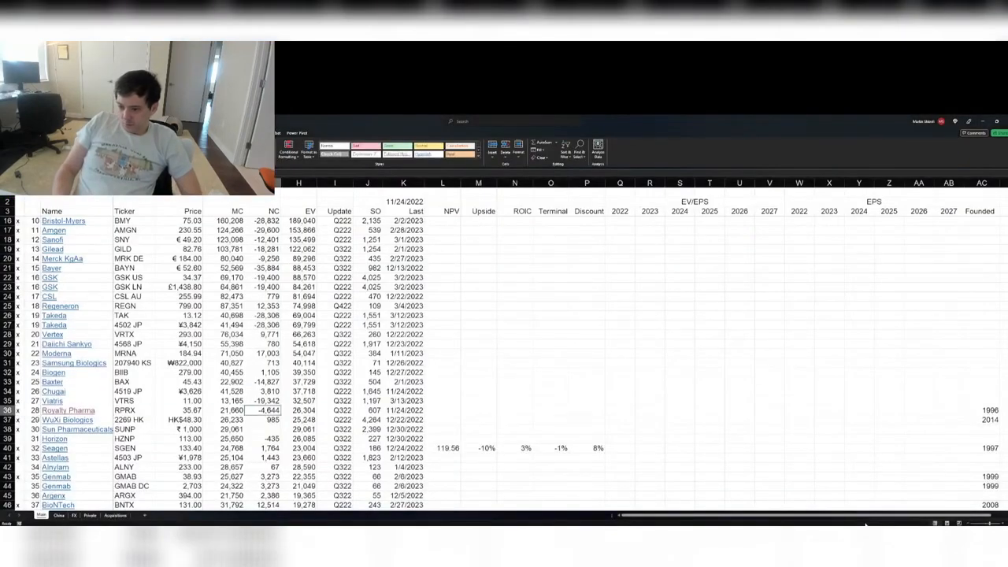
text(Q422)
- Set Royalty Pharma's Last date to 4/4 in the company list
key(Right)
key(Right)
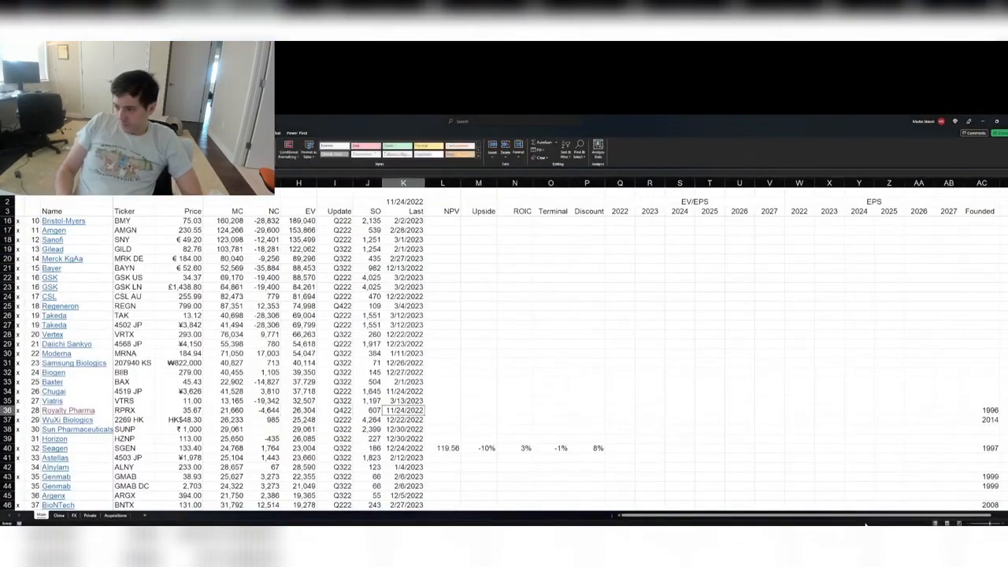
text(4/4)
key(Return)
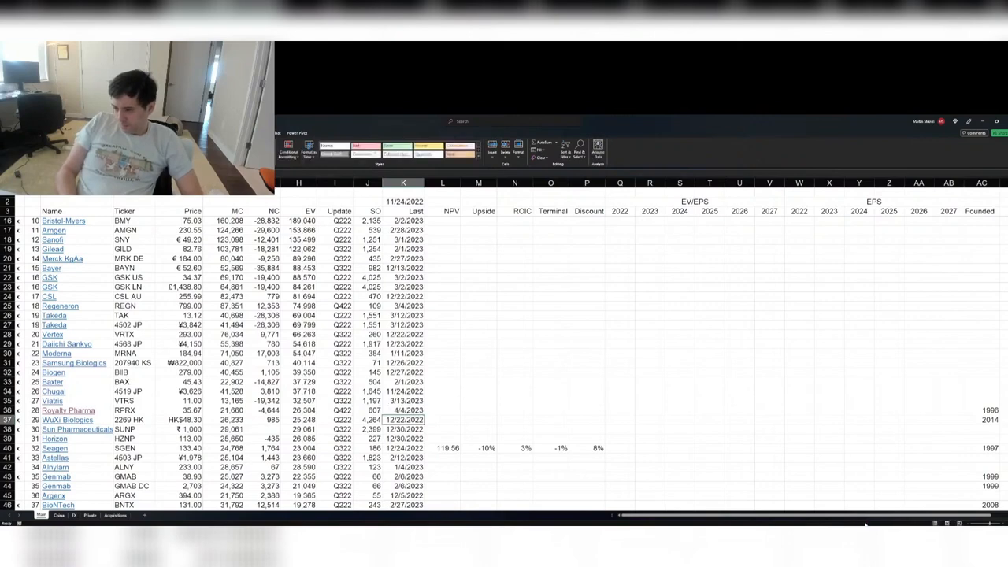
key(Up)
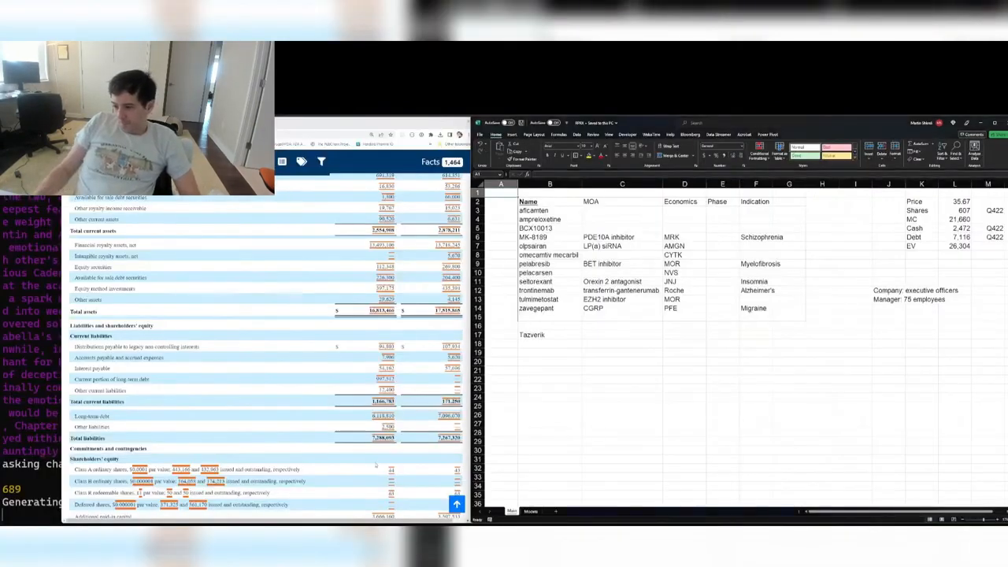
- Find the filing's statement of operations and enter 1959.975 as the 2020 Royalty income on the model sheet
click(268, 432)
scroll(269, 431, down, 5)
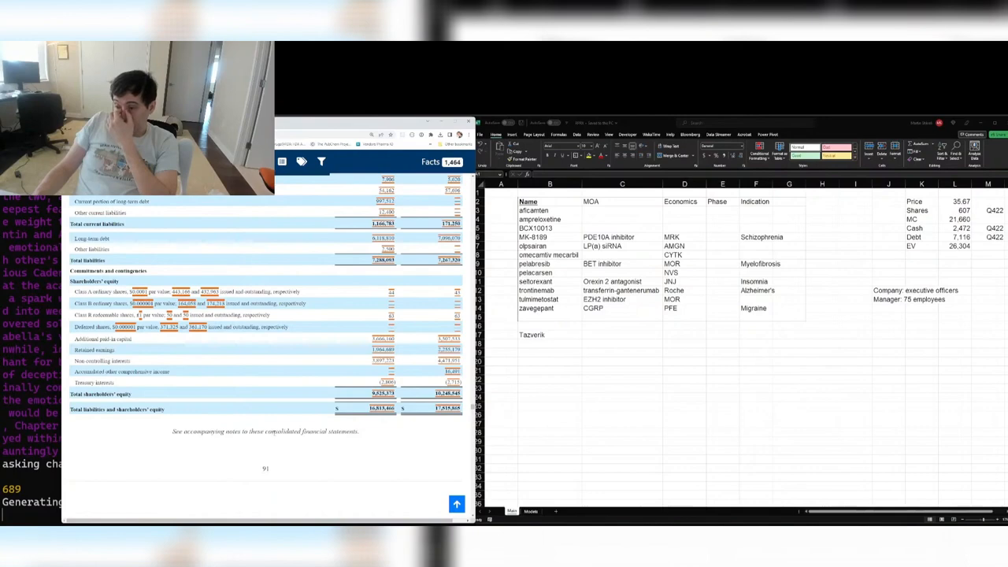
scroll(269, 432, down, 3)
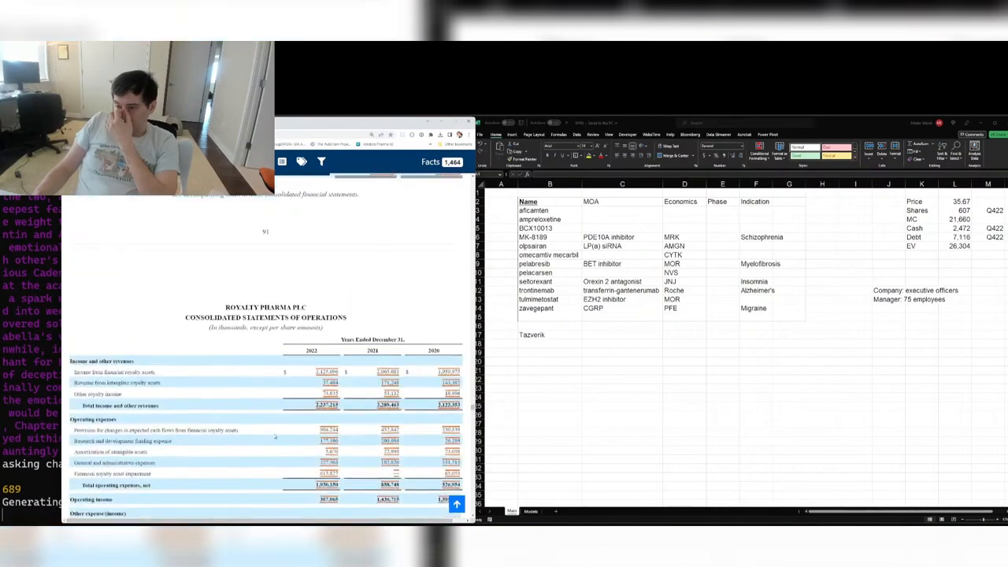
scroll(275, 436, down, 2)
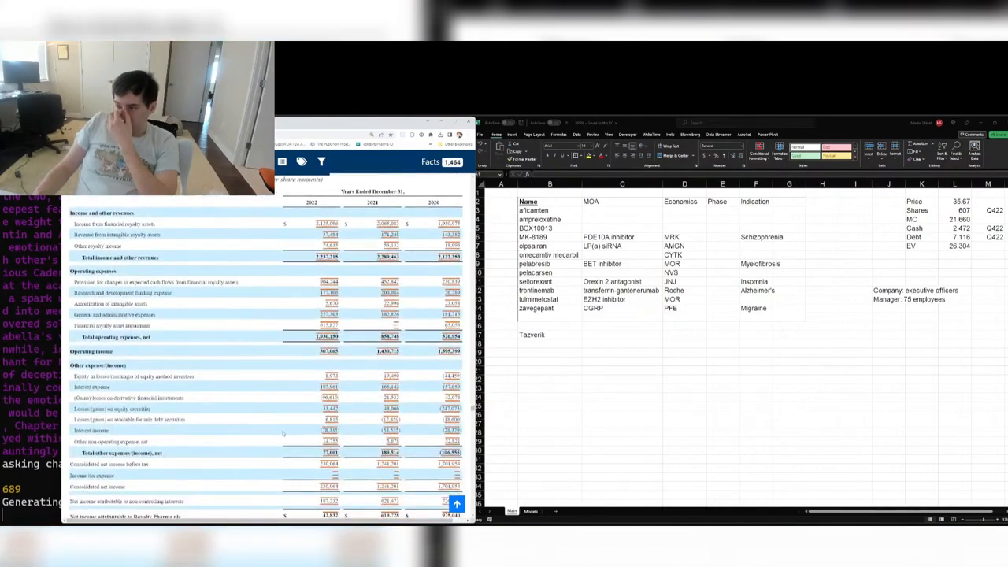
click(630, 376)
key(ctrl+Page_Down)
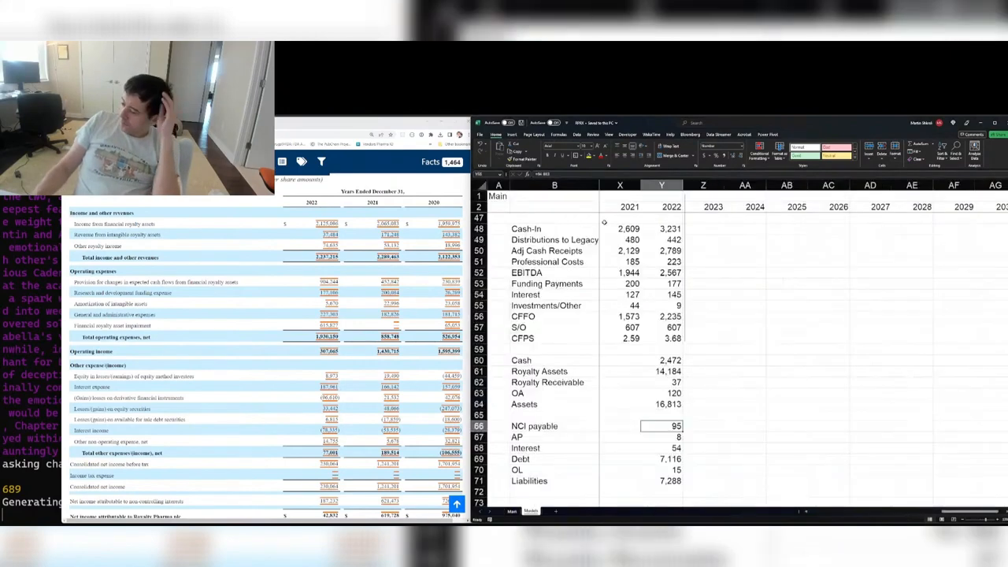
scroll(604, 248, up, 5)
drag(655, 305, 649, 261)
scroll(648, 288, up, 3)
click(621, 316)
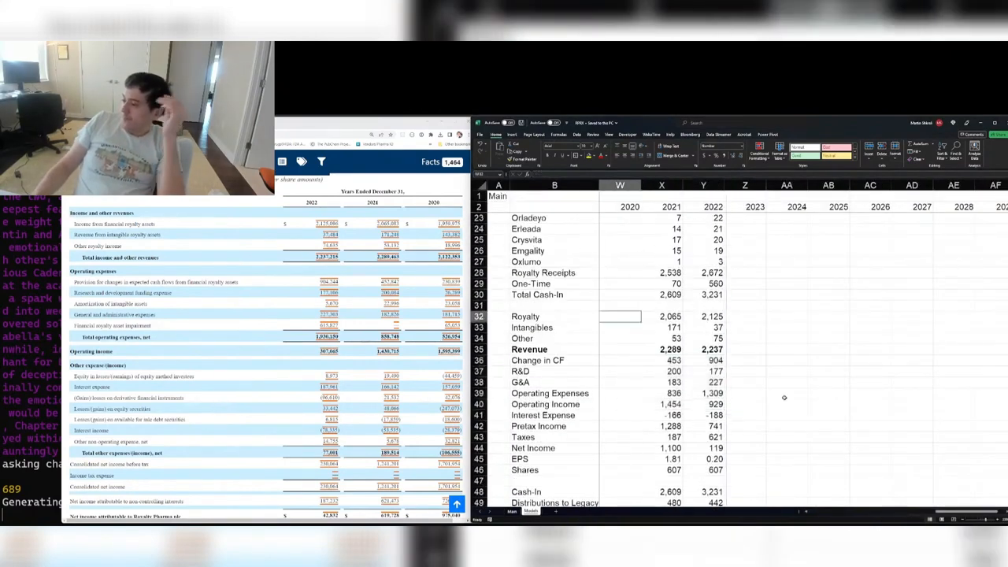
text(1959.975)
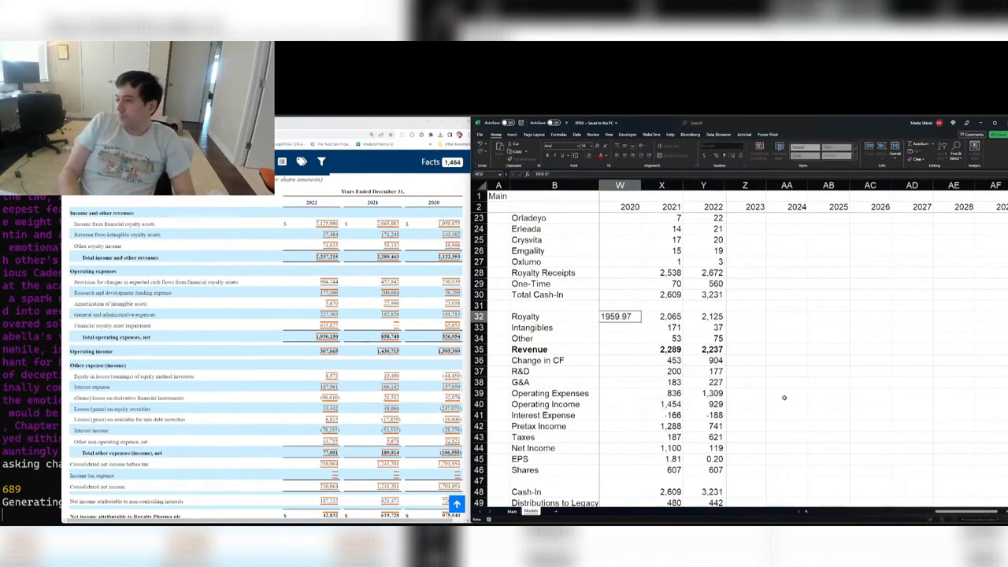
key(Return)
- Enter the 2020 Intangibles revenue as 143.382 and Other revenue as 18.996
text(143.352)
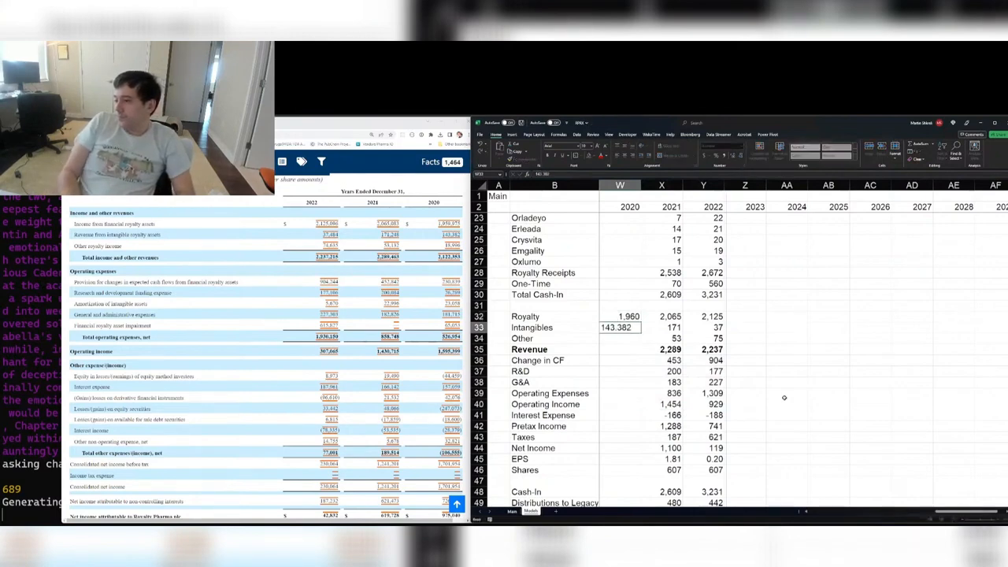
key(Return)
text(18.996)
key(Return)
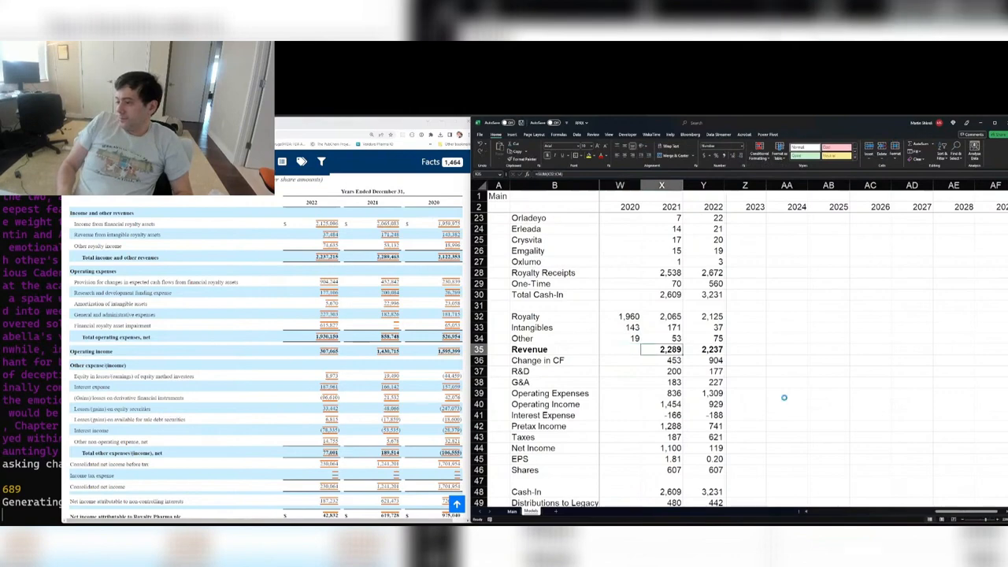
- Copy the 2021 Revenue formula into 2020 and set the 2020 Change in CF to 230.839
key(Left)
key(Right)
key(Down)
text(230.)
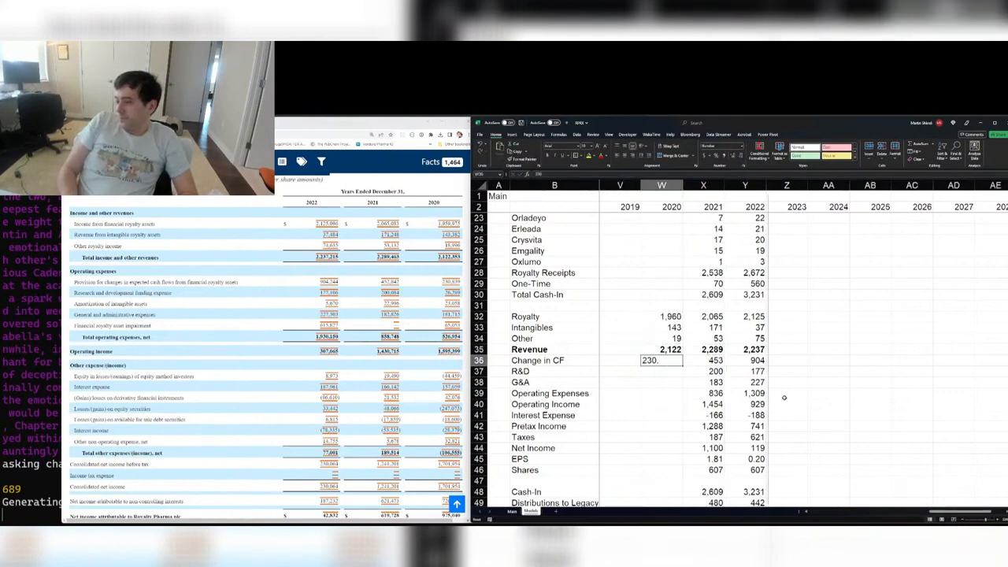
text(839)
key(Return)
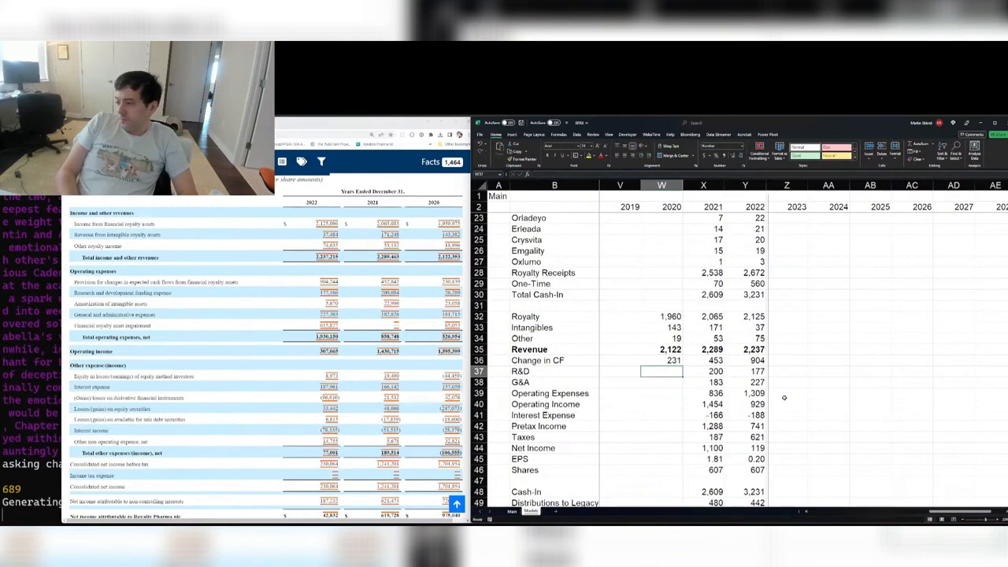
- Enter the 2020 R&D expense as 26.289 and the G&A expense as 181.715
text(26.269)
key(Return)
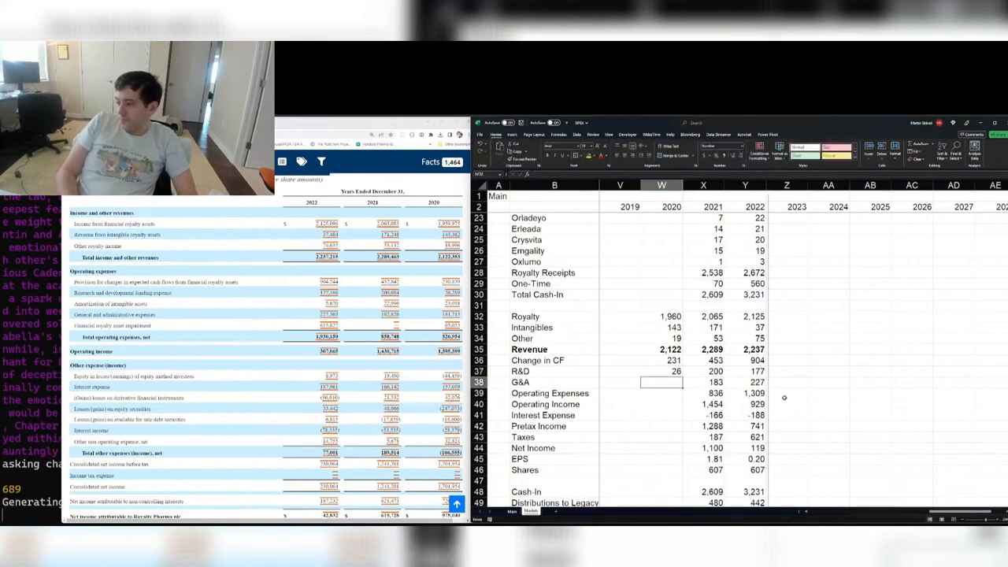
text(181.713)
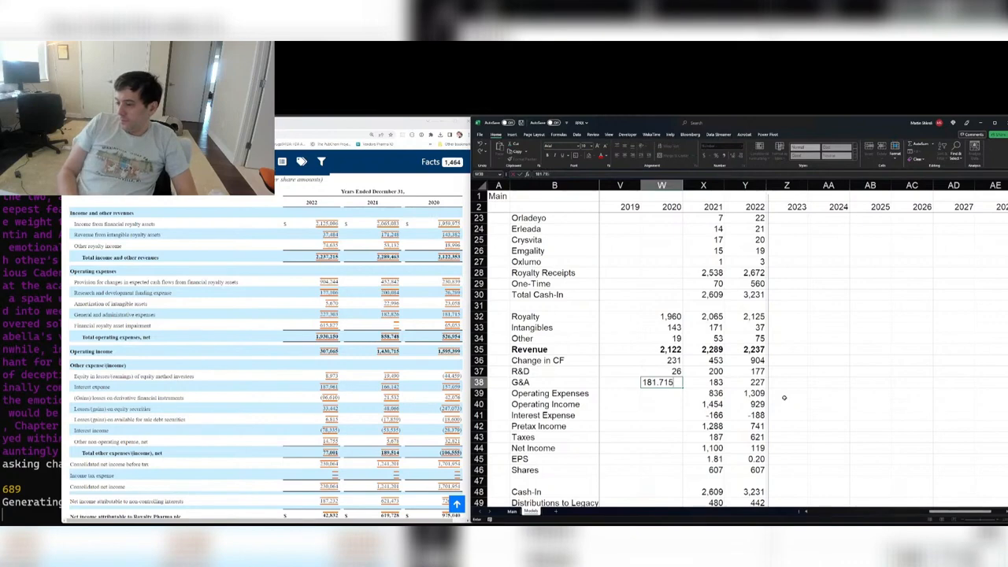
key(Return)
- Copy the 2021 Operating Expenses and Operating Income formulas into 2020 and save the workbook
key(Right)
key(shift+Down)
key(ctrl+c)
key(Left)
key(ctrl+v)
key(Down)
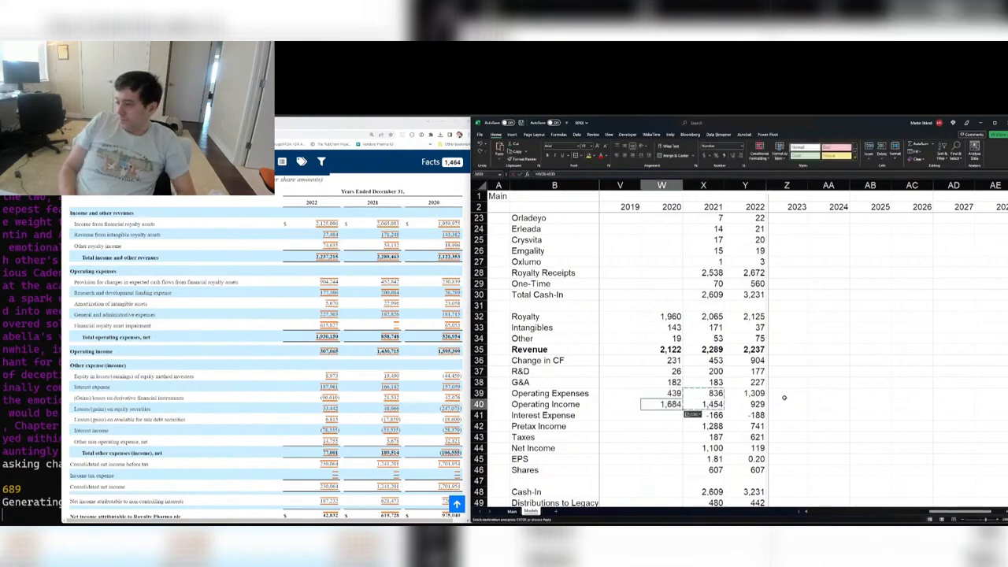
key(ctrl+s)
- Enter the 2020 Interest Expense from the filing as -157.059
key(Down)
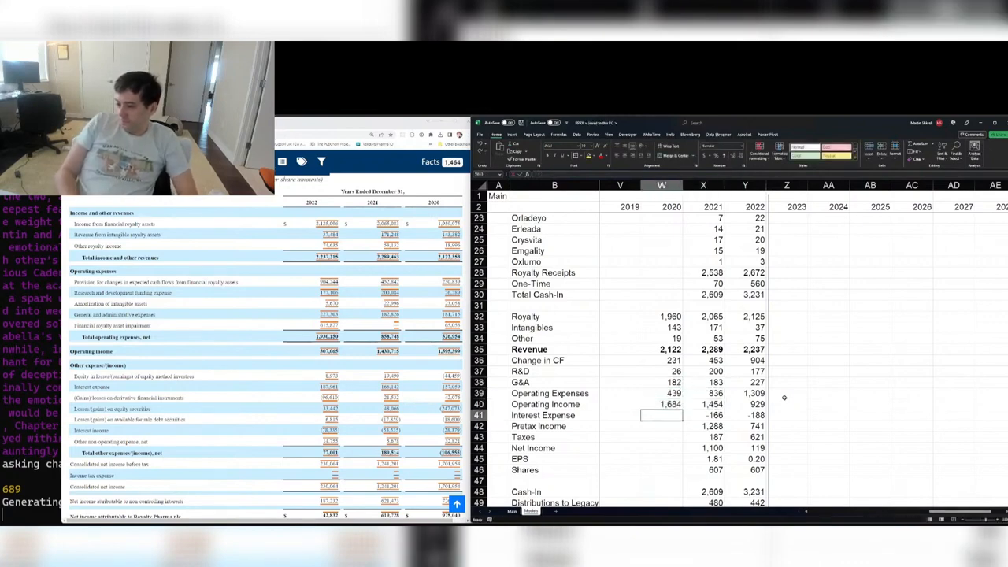
text(-157.)
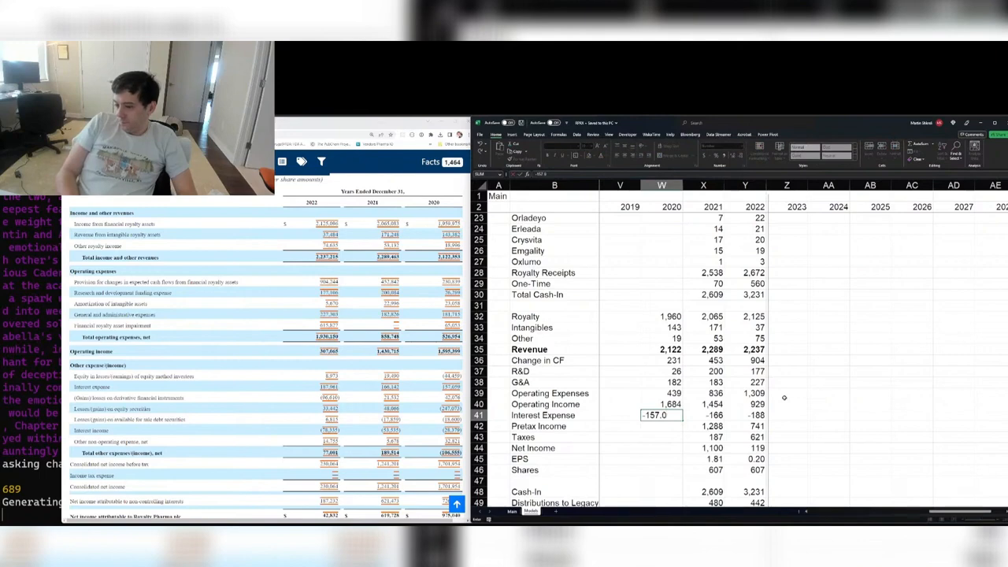
text(05)
key(Return)
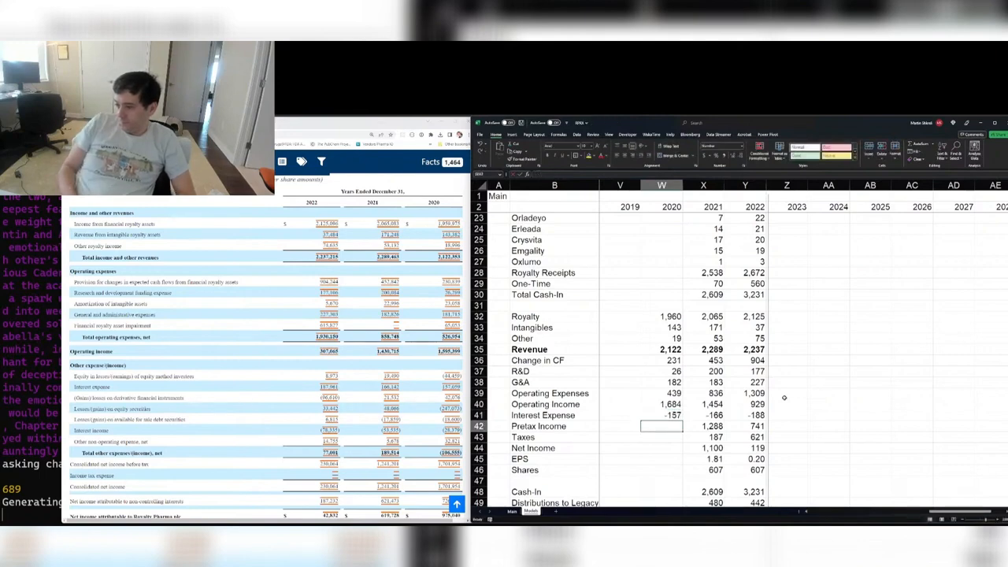
- Copy the 2021 Pretax Income formula into the 2020 column
key(Right)
key(ctrl+c)
key(Left)
key(ctrl+v)
key(Right)
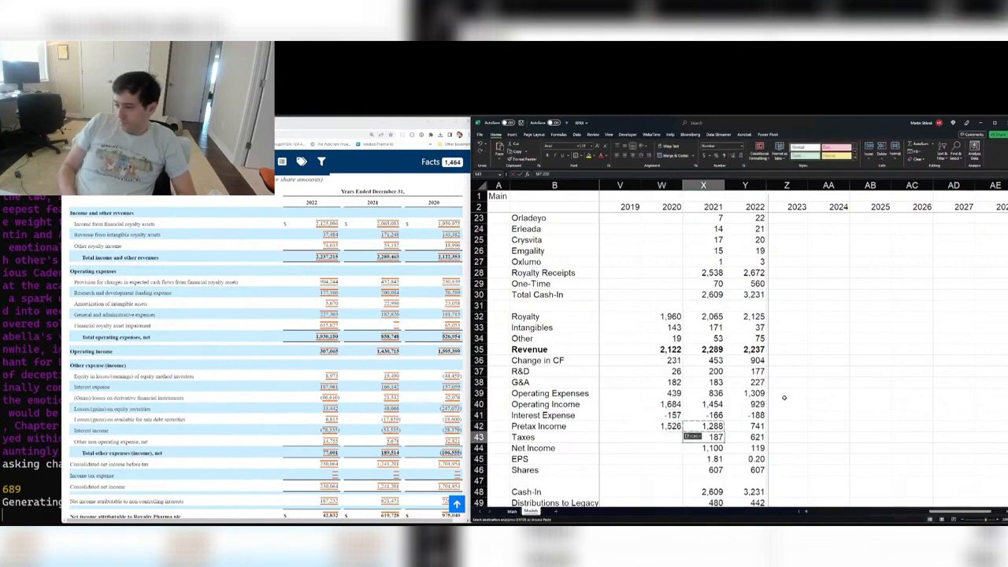
key(Escape)
- Copy the 2021 Net Income formula into the 2020 column, leaving 2020 Taxes blank
key(Down)
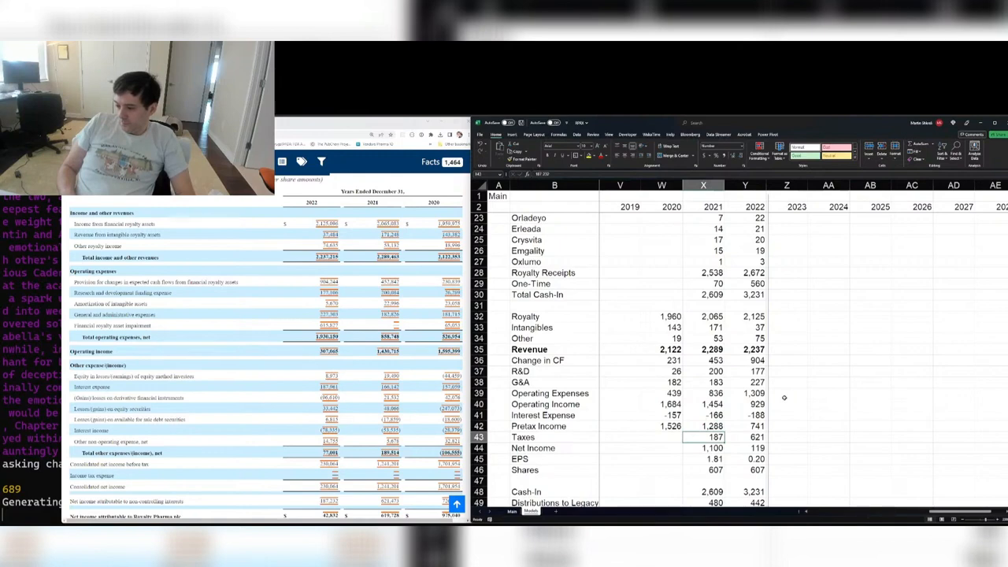
key(Down)
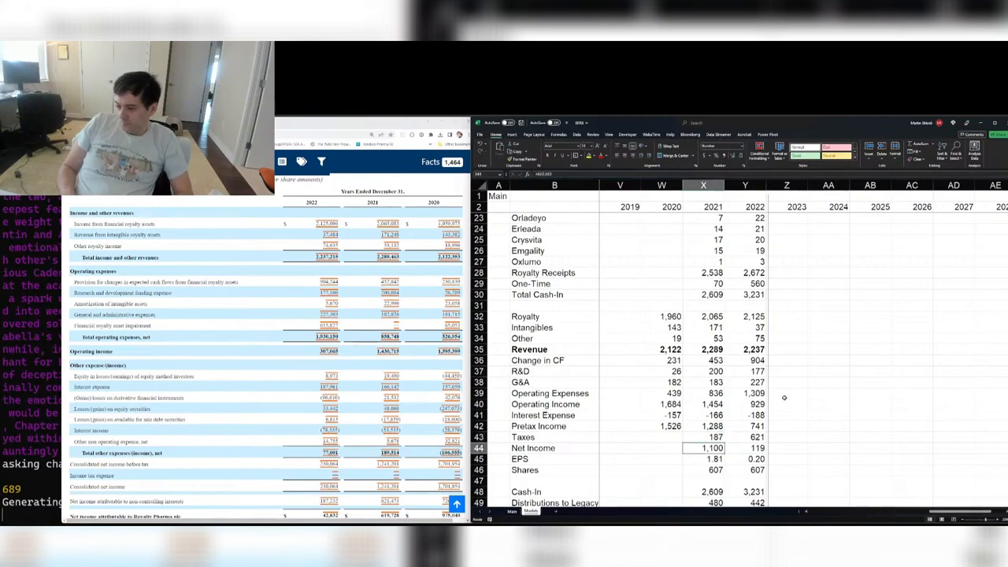
key(ctrl+c)
key(Left)
key(ctrl+v)
key(Right)
key(Escape)
key(Down)
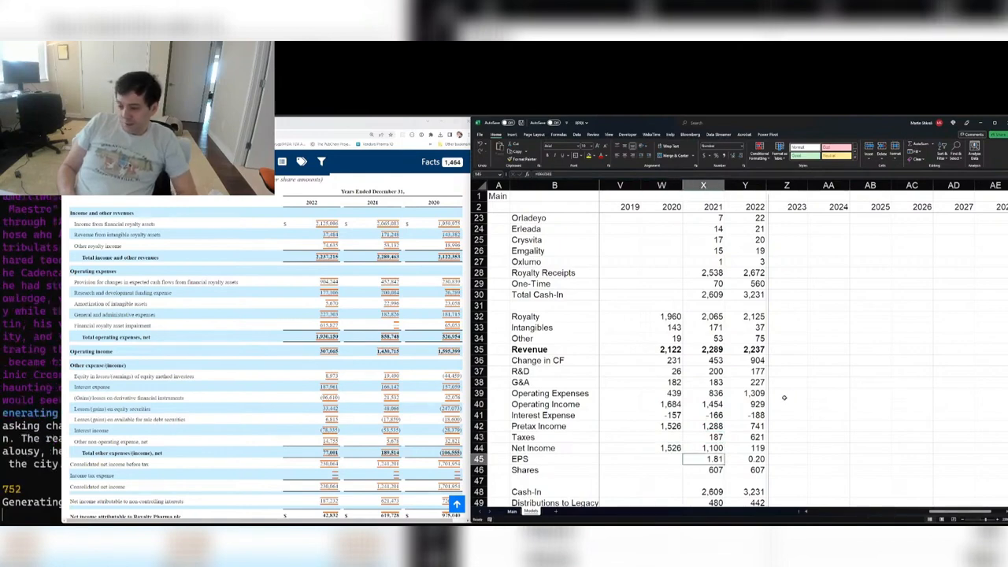
scroll(319, 342, down, 3)
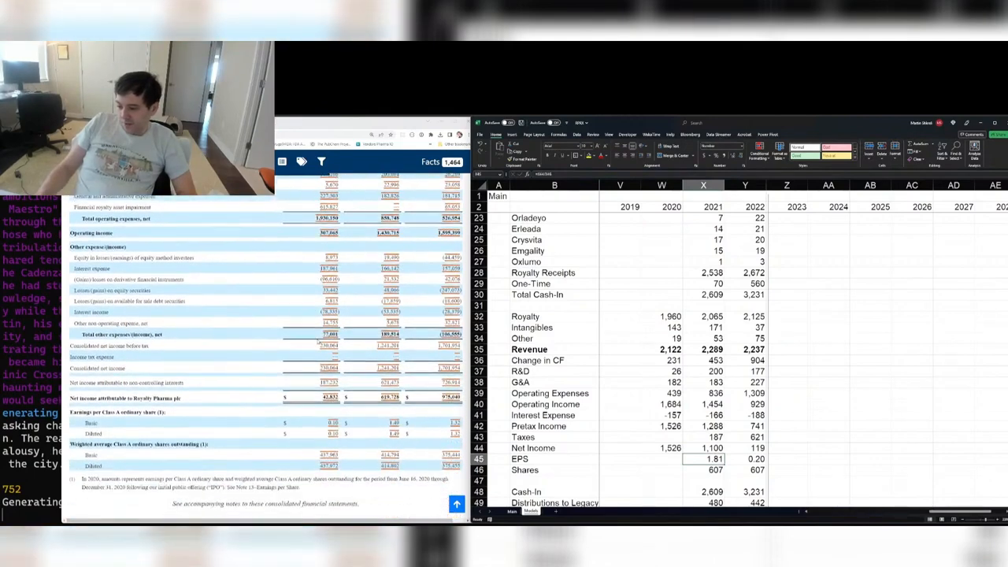
key(Down)
key(ctrl+c)
key(Left)
key(ctrl+v)
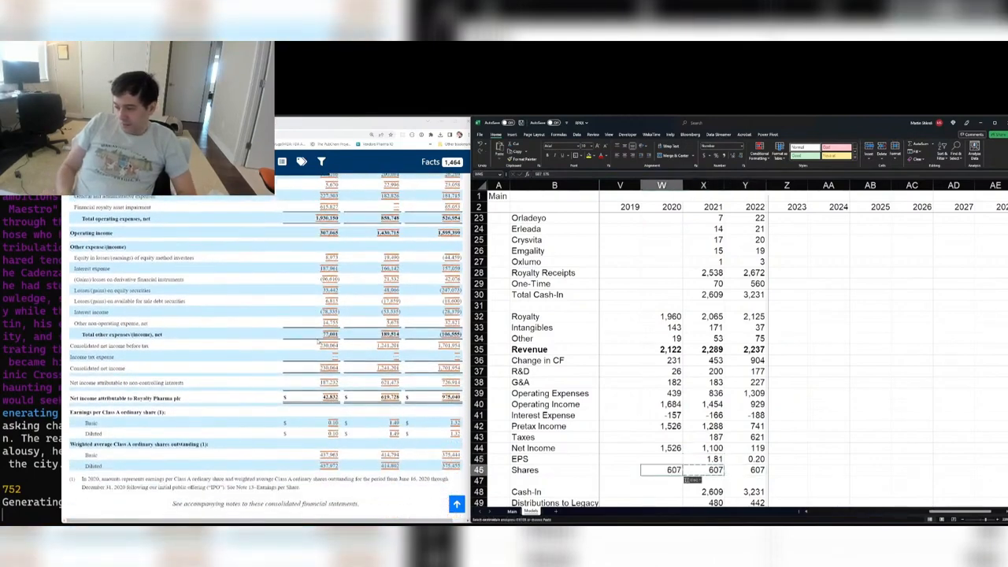
key(Escape)
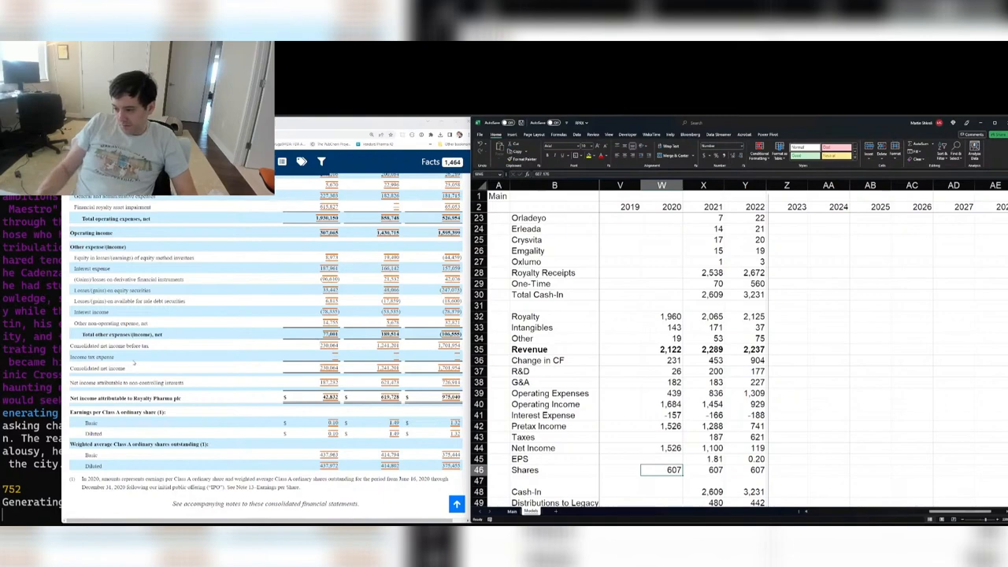
scroll(175, 359, down, 3)
key(Delete)
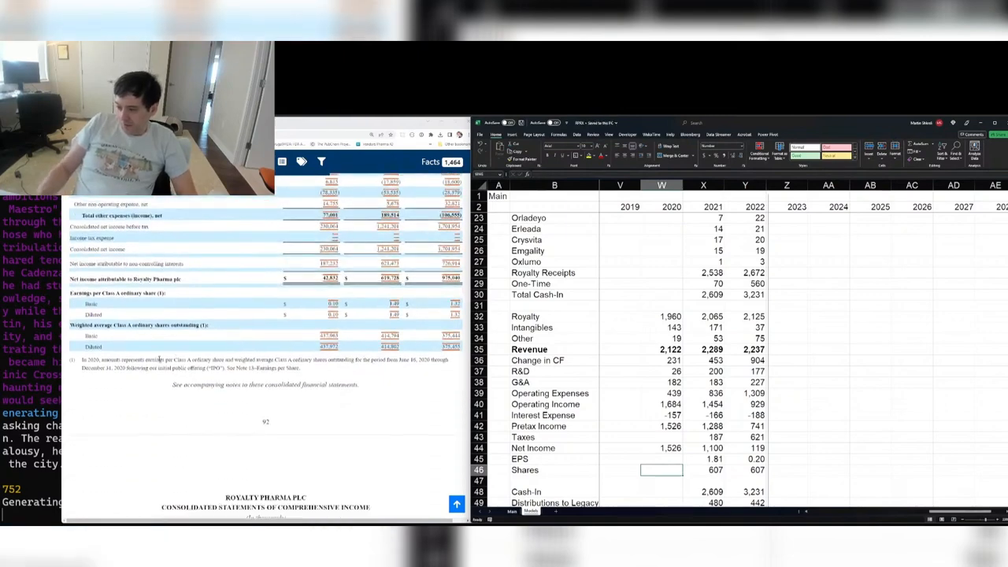
- Find the filing's cash flow statement and add a "Reported CFFO" row label in B74, below the Liabilities section
scroll(169, 359, down, 4)
scroll(159, 359, down, 7)
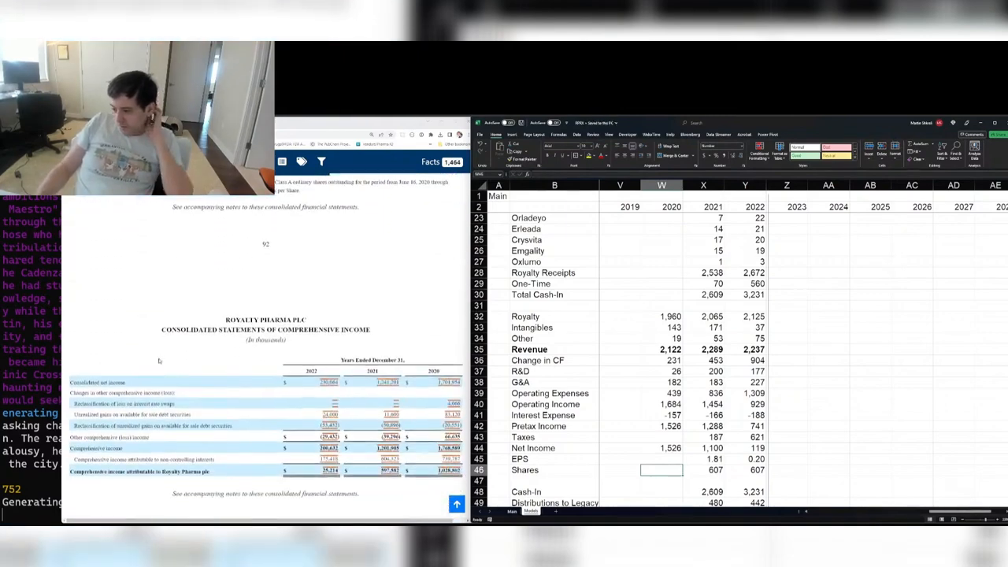
scroll(159, 360, down, 15)
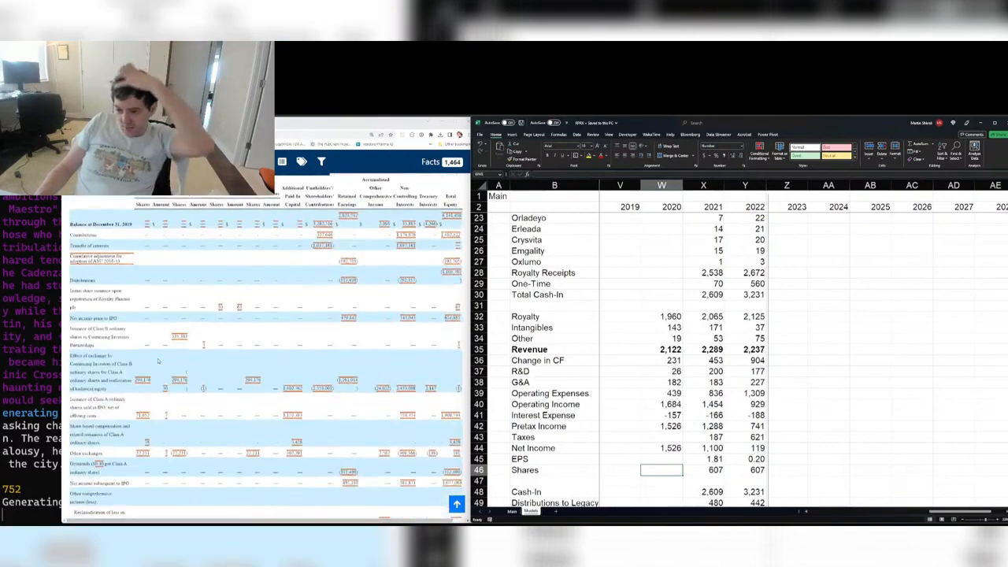
scroll(160, 363, down, 8)
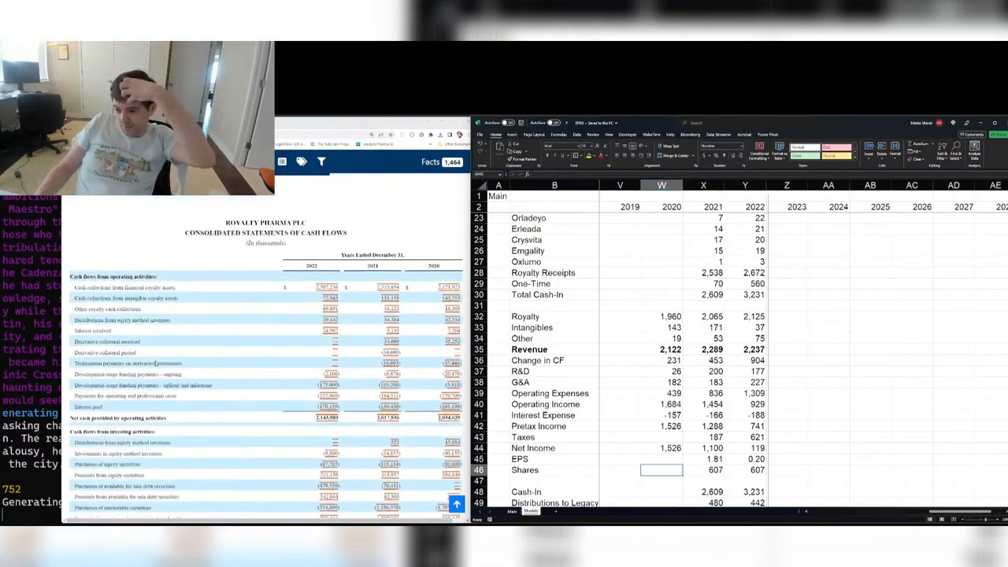
scroll(635, 388, down, 2)
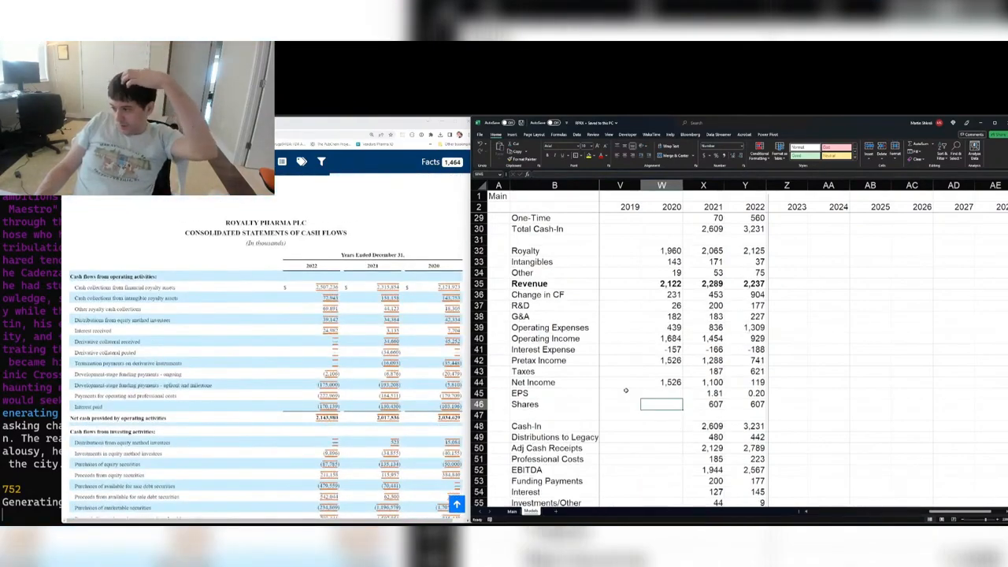
scroll(625, 390, down, 5)
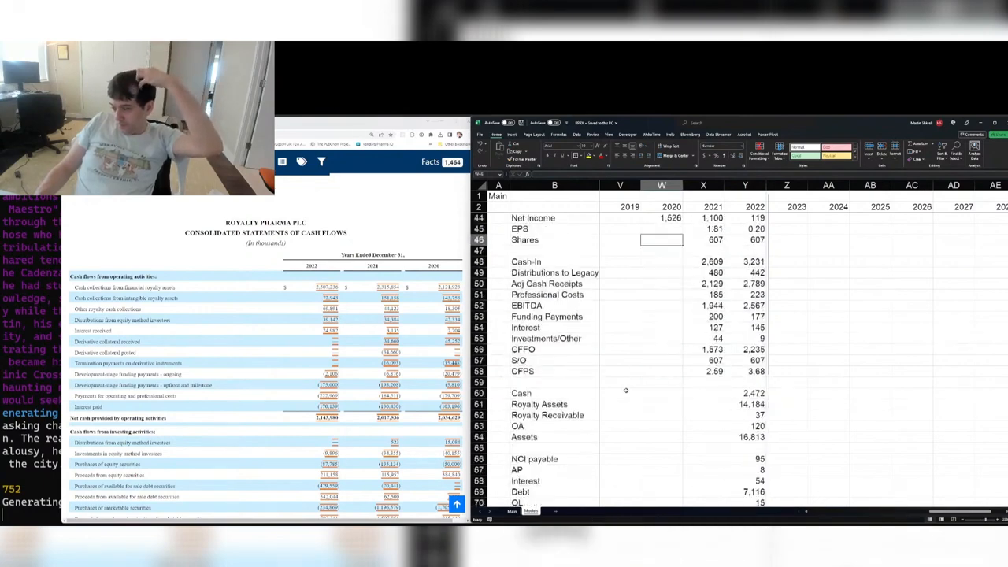
scroll(623, 392, down, 4)
double_click(551, 417)
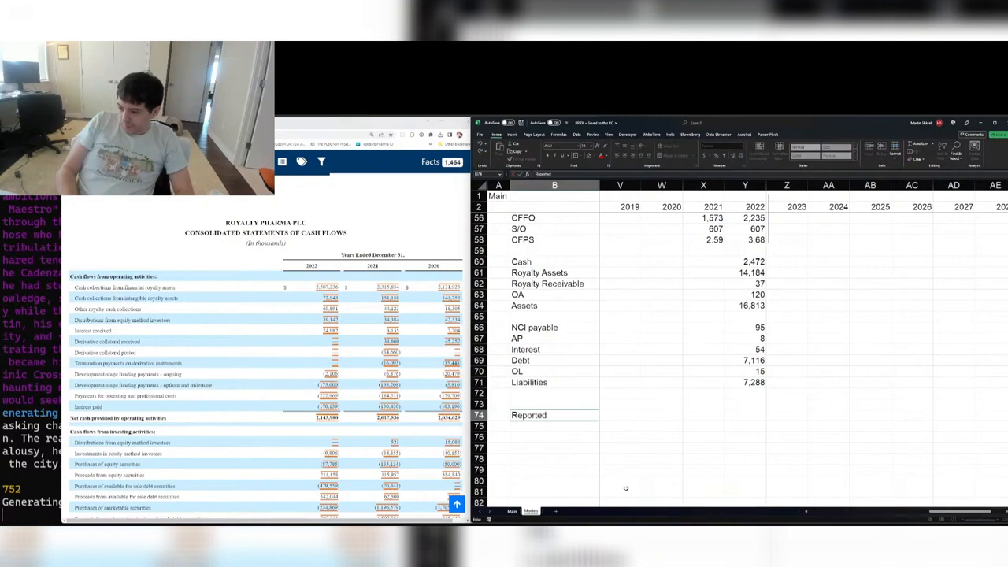
text(Reported CFFO)
- Fill in Reported CFFO from the filing: 2034.629 for 2020, 2017.536 for 2021 and 2143.98 for 2022
click(663, 408)
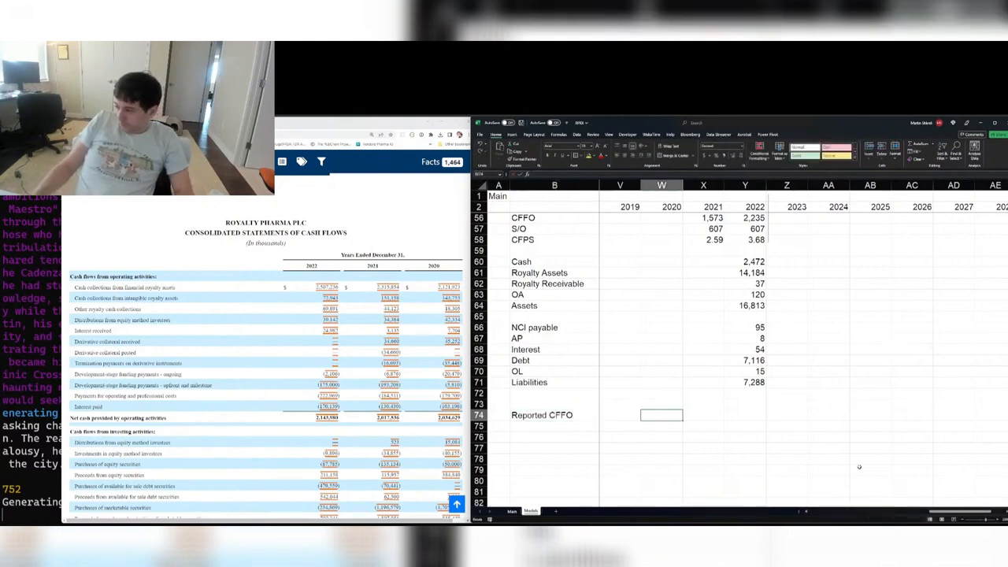
text(2034.629)
key(Tab)
text(2017.5)
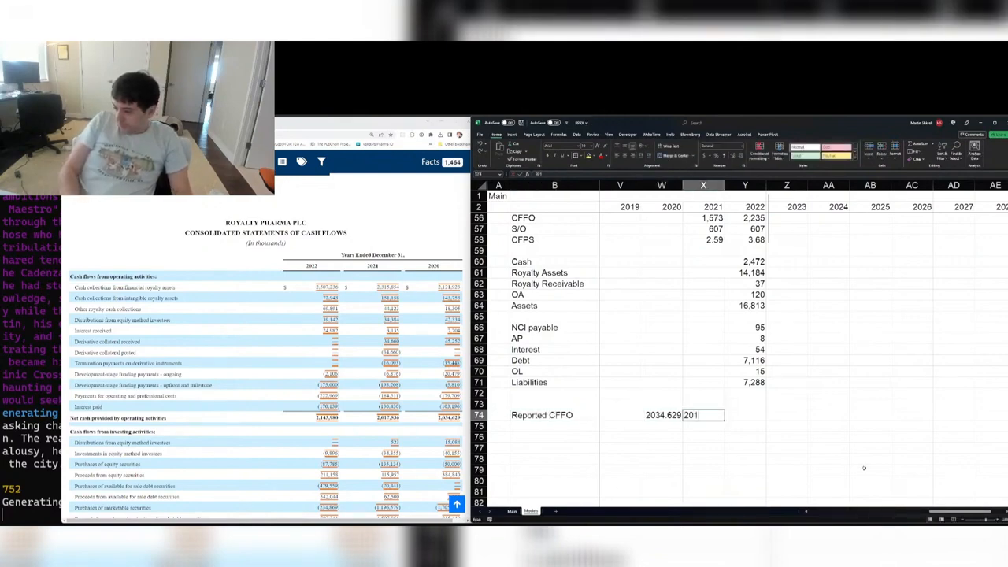
key(Tab)
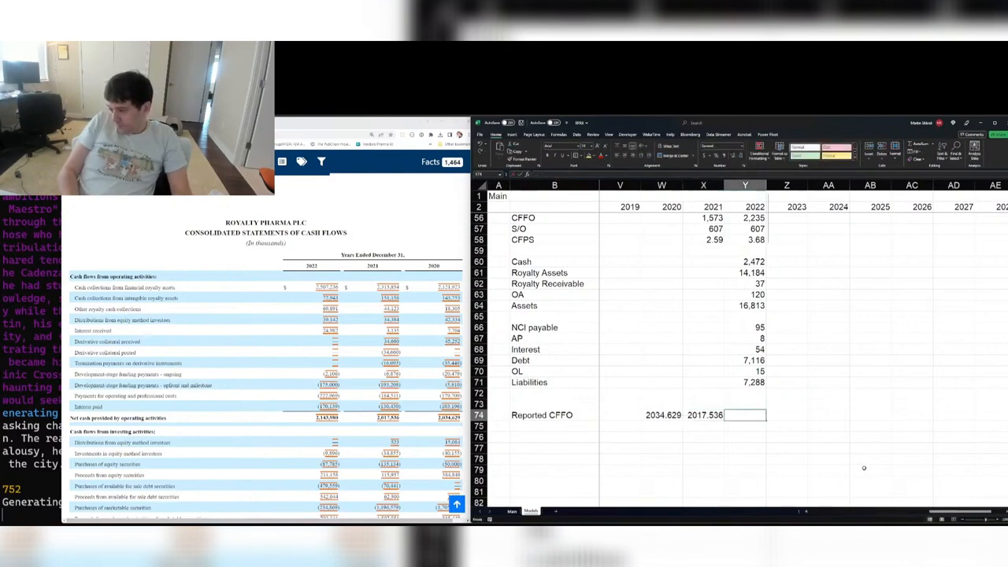
text(2143.98)
- Format the 2020–2022 Reported CFFO figures as whole numbers with thousands separators
key(Left)
key(Left)
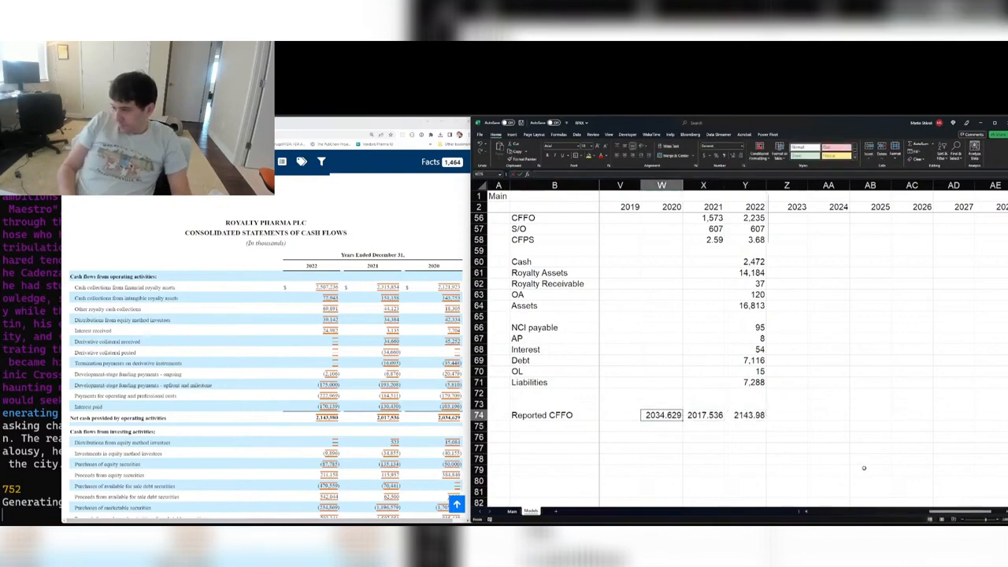
key(shift+Right)
key(shift+Right)
key(ctrl+1)
key(Return)
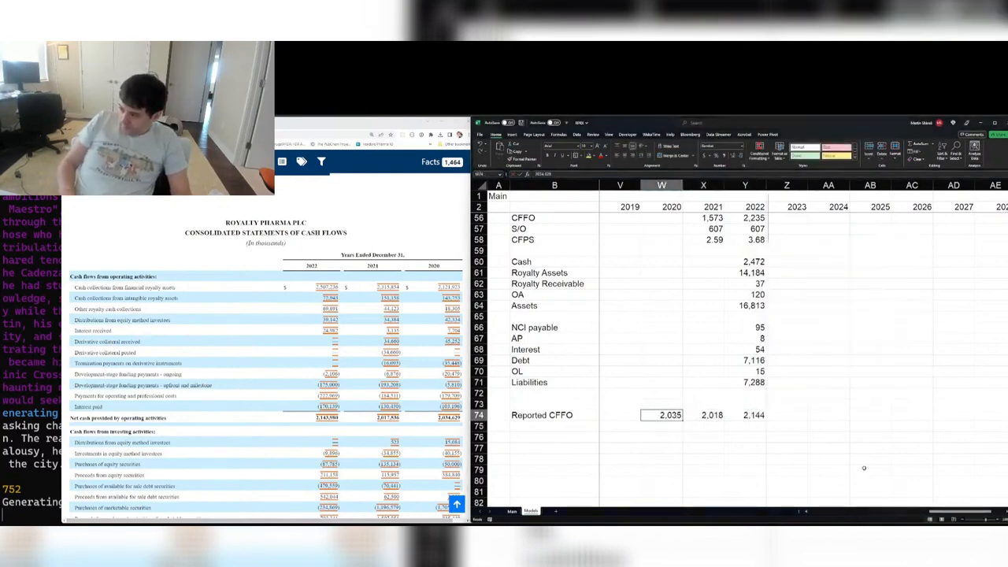
- Find the acquisitions of financial royalty assets in the filing's investing cash flows and add an "Acquisitions" row label in B75
scroll(282, 401, down, 2)
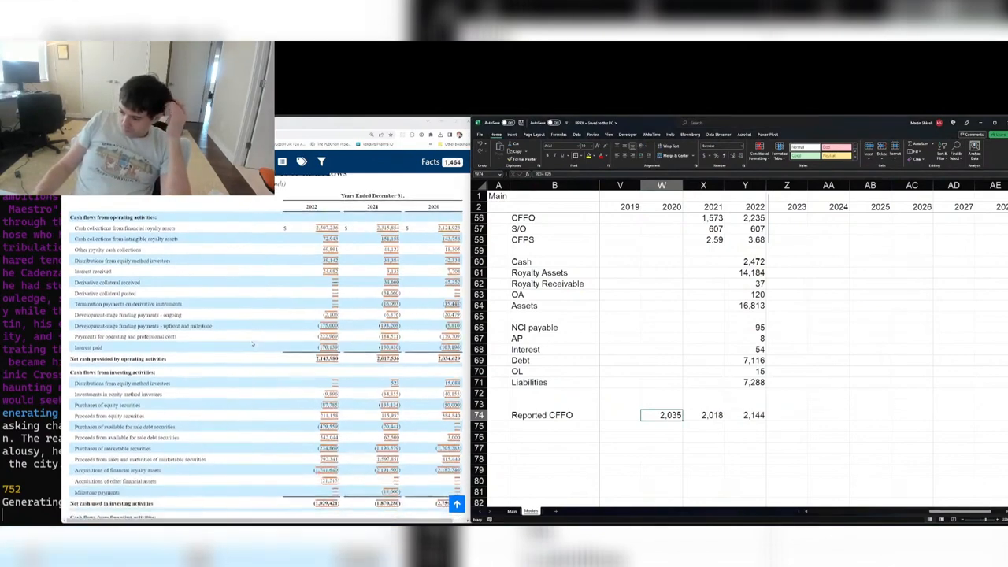
drag(121, 426, 204, 485)
click(204, 485)
click(529, 429)
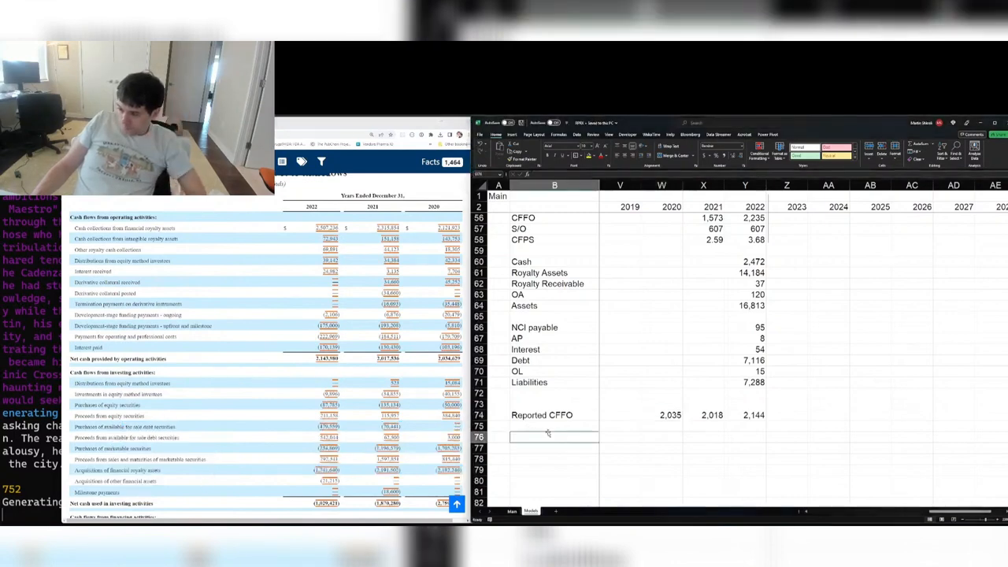
text(Acquisitions)
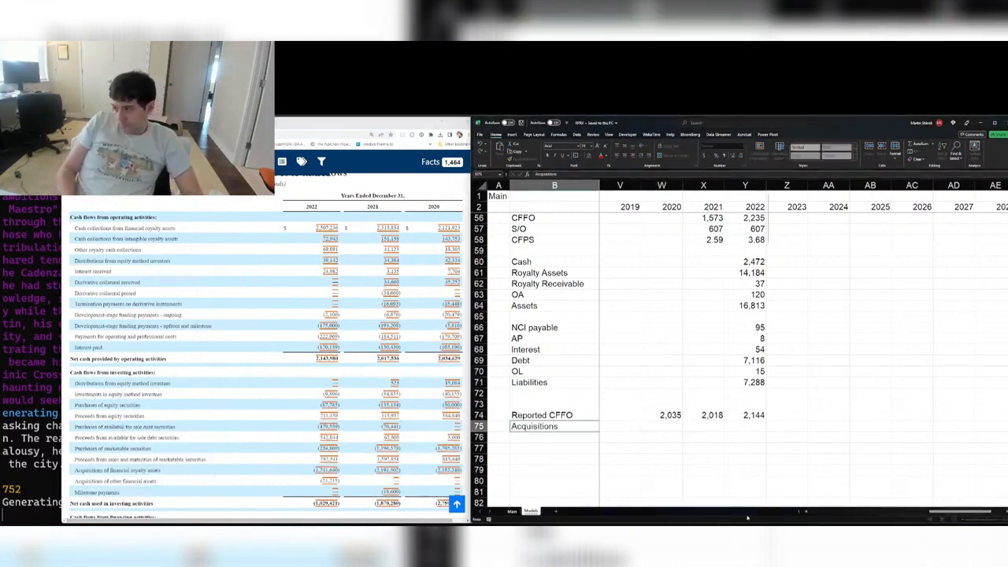
- Fill in Acquisitions from the filing: 2182.246 for 2020, 2191.502 for 2021 and 1741.64 for 2022
click(678, 429)
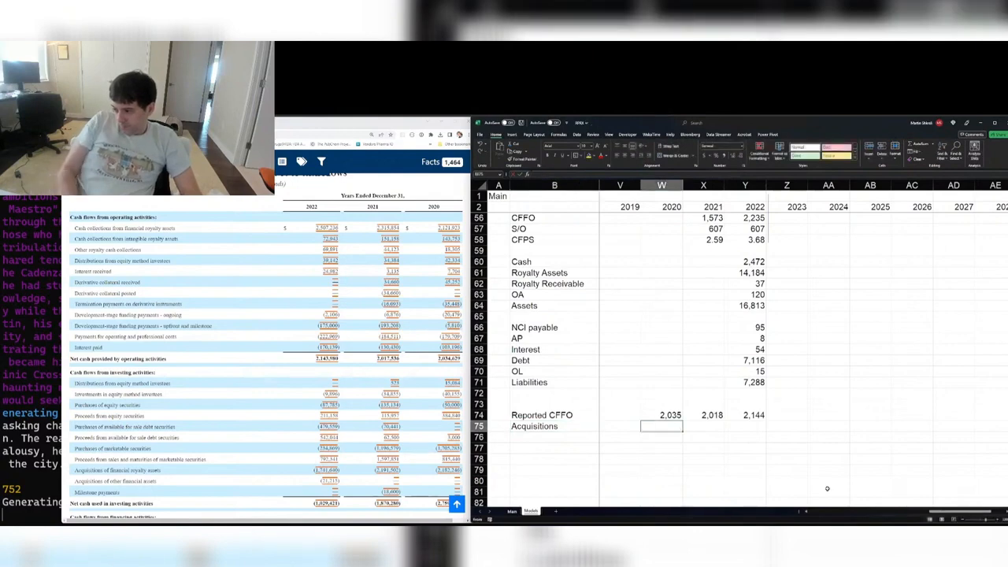
text(2182.246)
key(Tab)
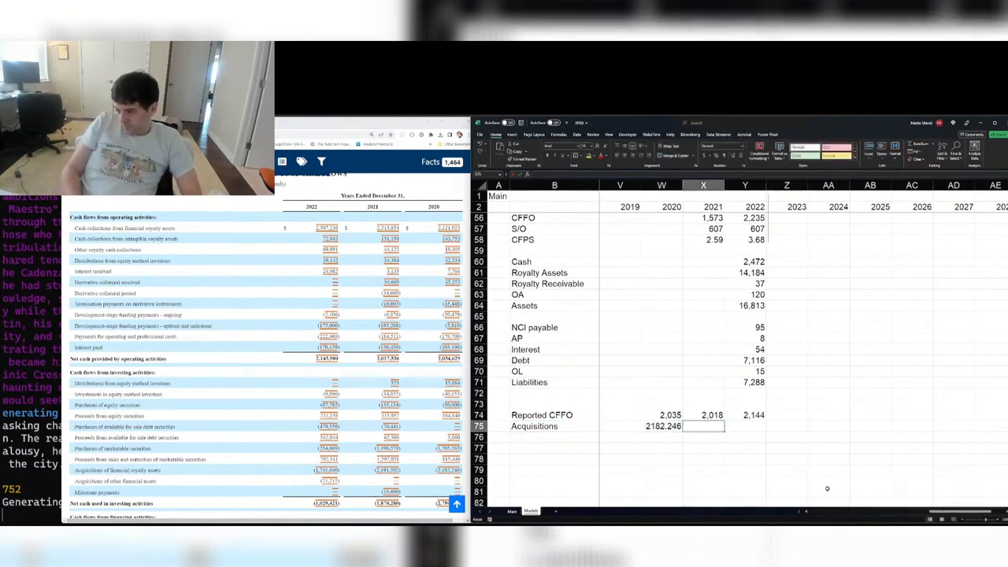
key(Tab)
text(174)
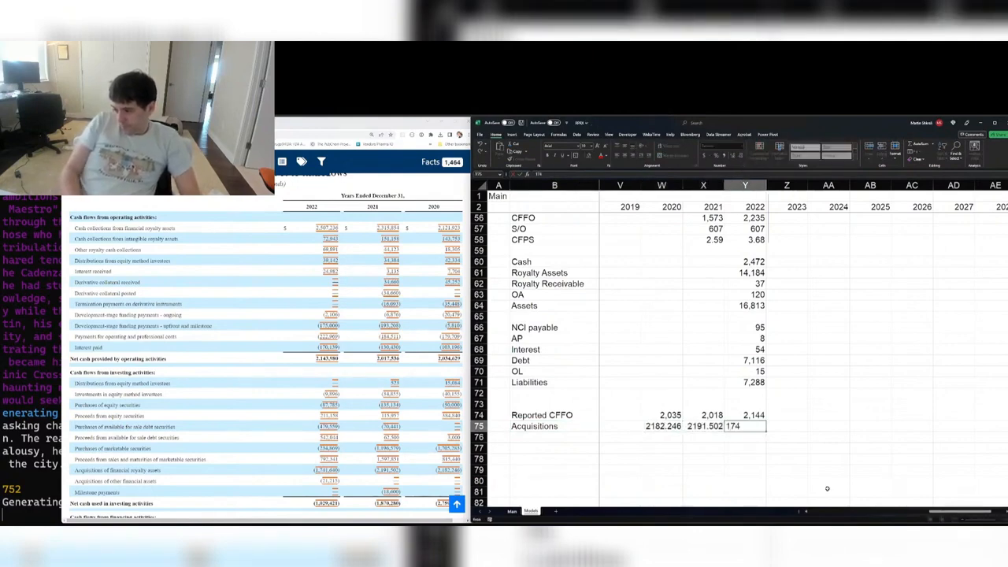
text(1.64)
- Format the 2020–2022 Acquisitions figures as whole numbers with thousands separators
key(shift+Left)
key(shift+Left)
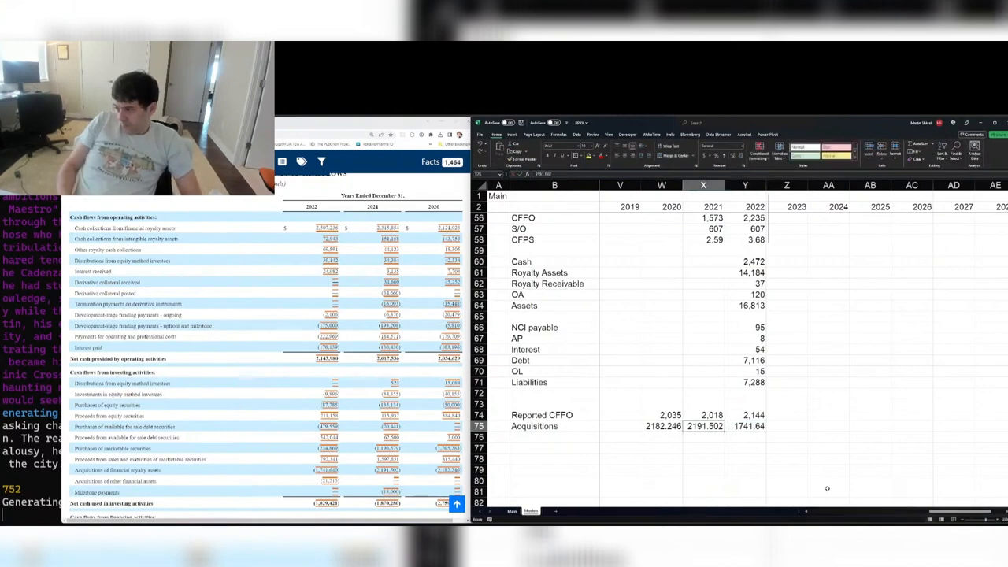
key(ctrl+1)
key(alt+u)
key(Return)
key(Down)
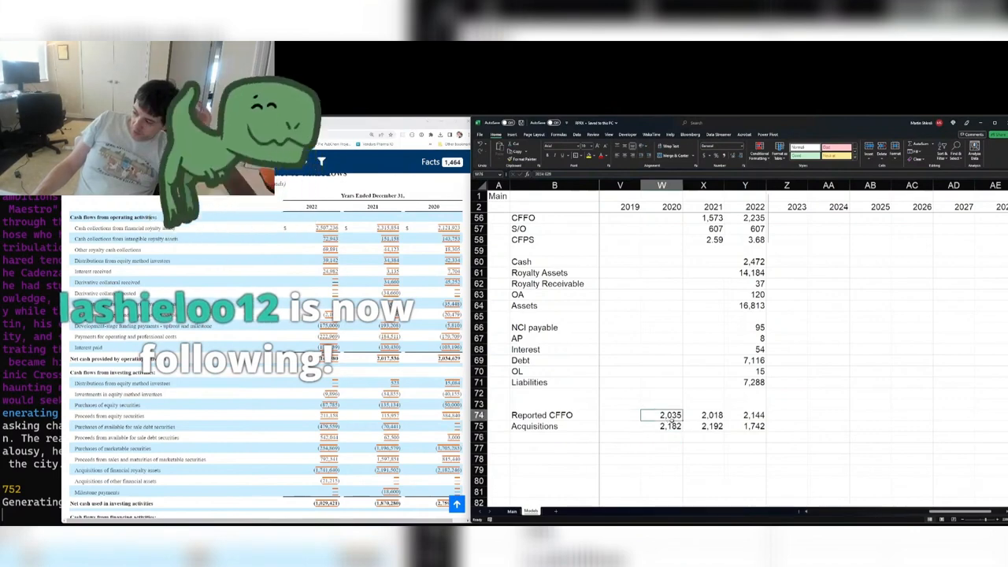
- Check the combined 2020–2022 Acquisitions figures and examine the financing activities in the filing's cash flow statement
drag(666, 425, 768, 425)
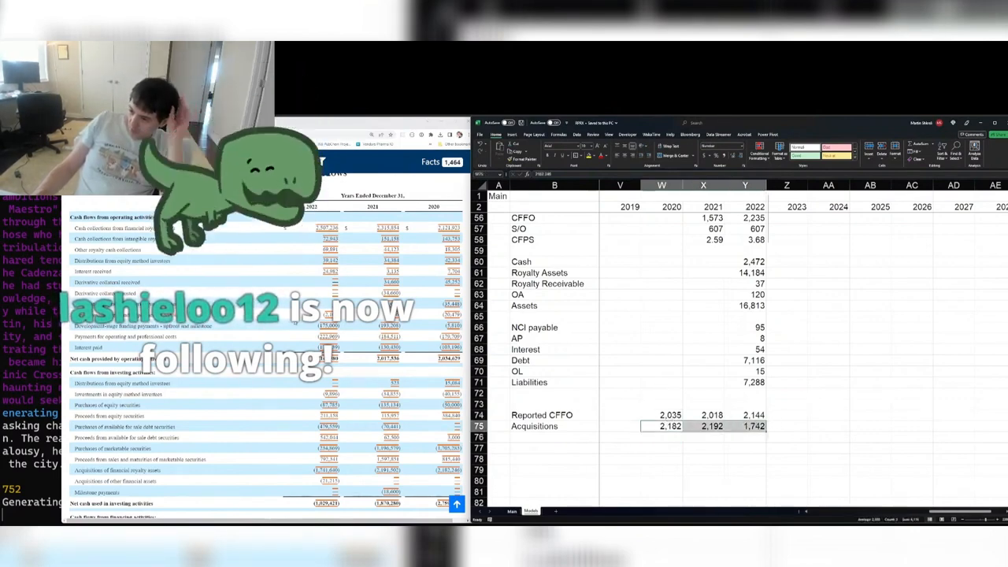
scroll(292, 333, down, 5)
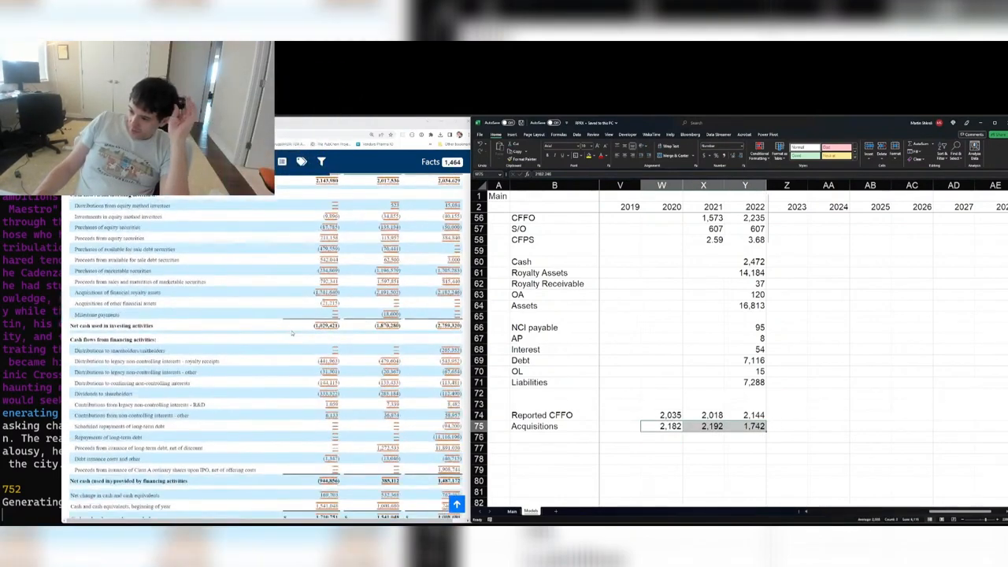